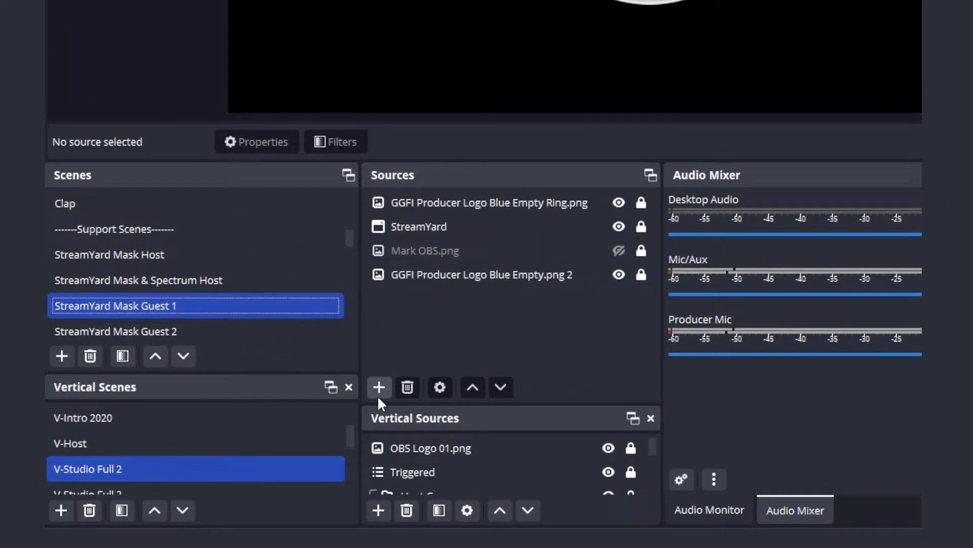
Step: Add a new Spectralizer source, with its default name and visibility, to the StreamYard Mask Guest 1 scene
{"action": "left_click", "coordinate": [254, 384]}
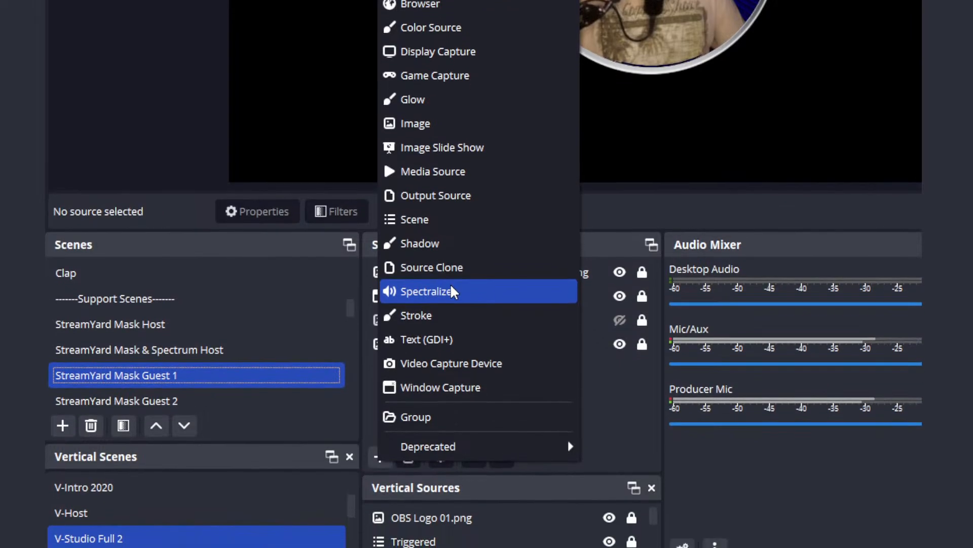
{"action": "left_click", "coordinate": [451, 291]}
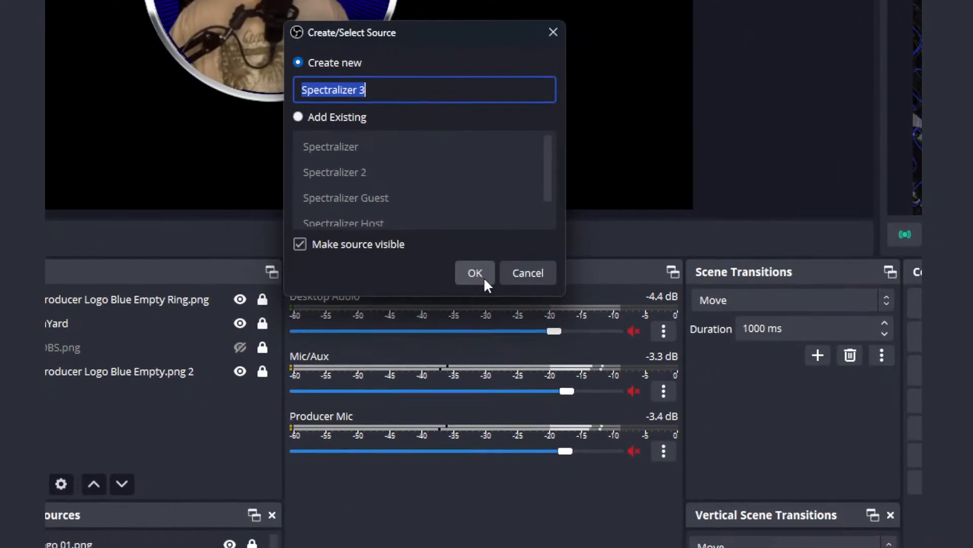
{"action": "left_click", "coordinate": [484, 277]}
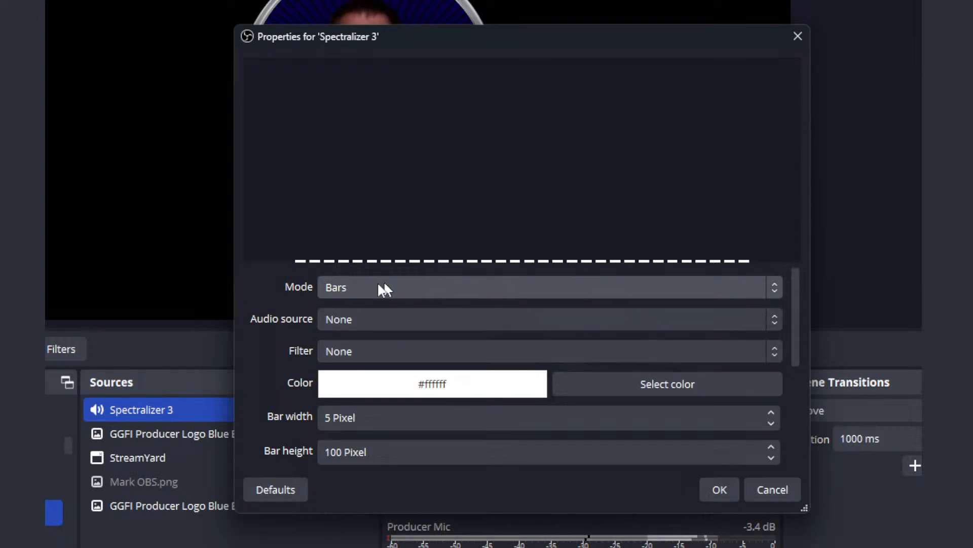
Step: Set the spectralizer's mode to Circular bars and keep its filter at None
{"action": "left_click", "coordinate": [399, 285]}
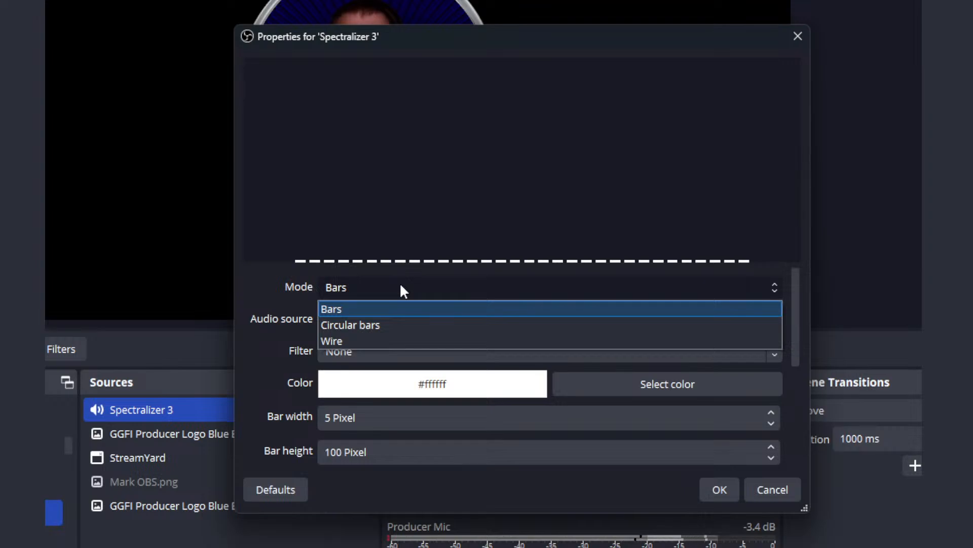
{"action": "left_click", "coordinate": [409, 325]}
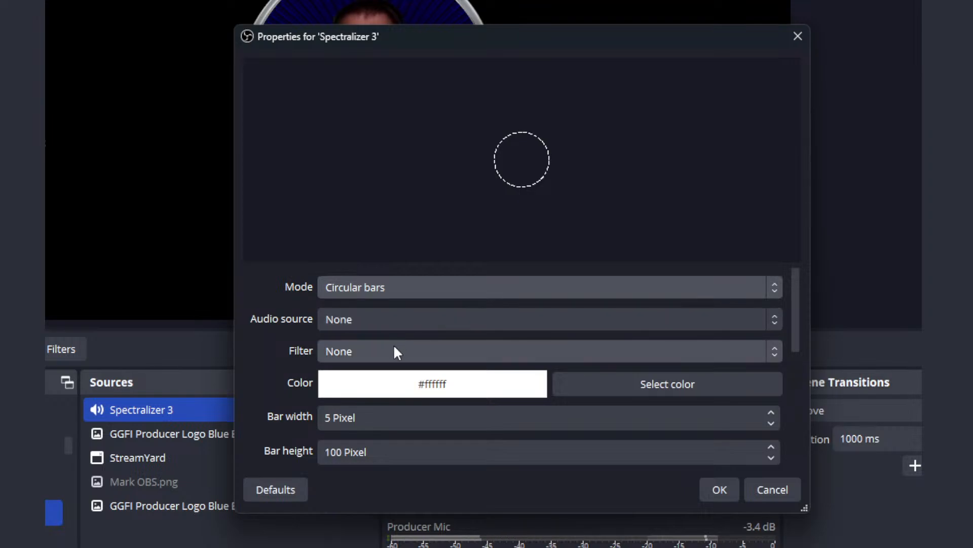
{"action": "left_click", "coordinate": [426, 355]}
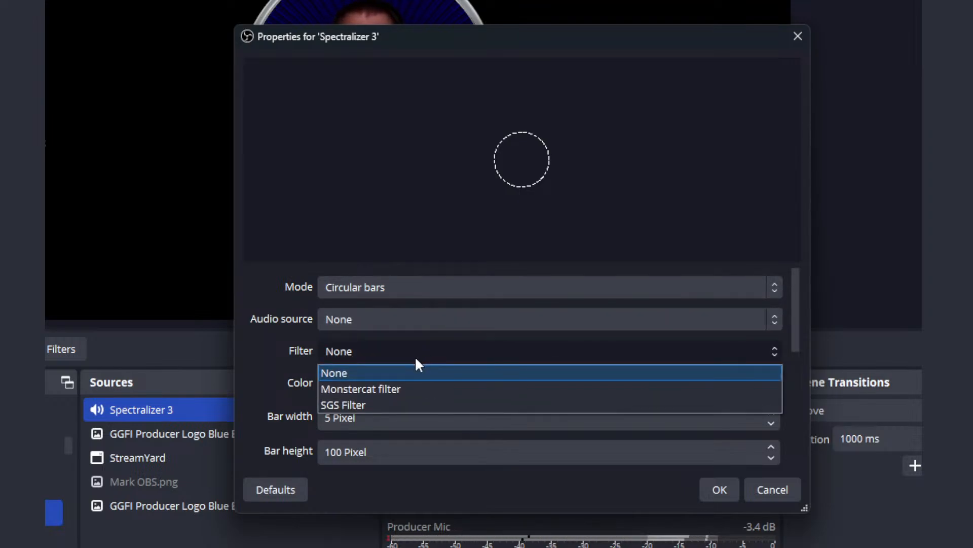
{"action": "left_click", "coordinate": [413, 350]}
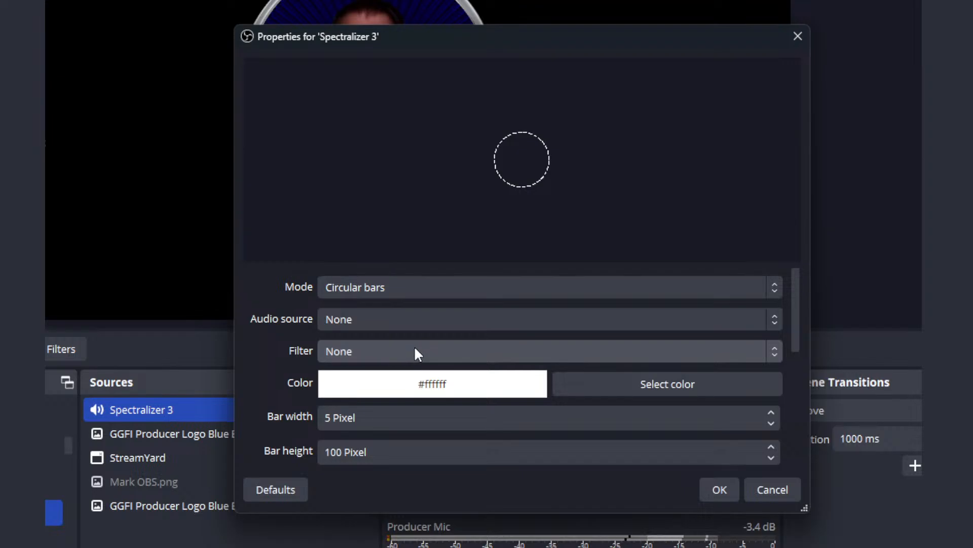
Step: Set the spectralizer's color to blue, #1100ff
{"action": "left_click", "coordinate": [619, 391]}
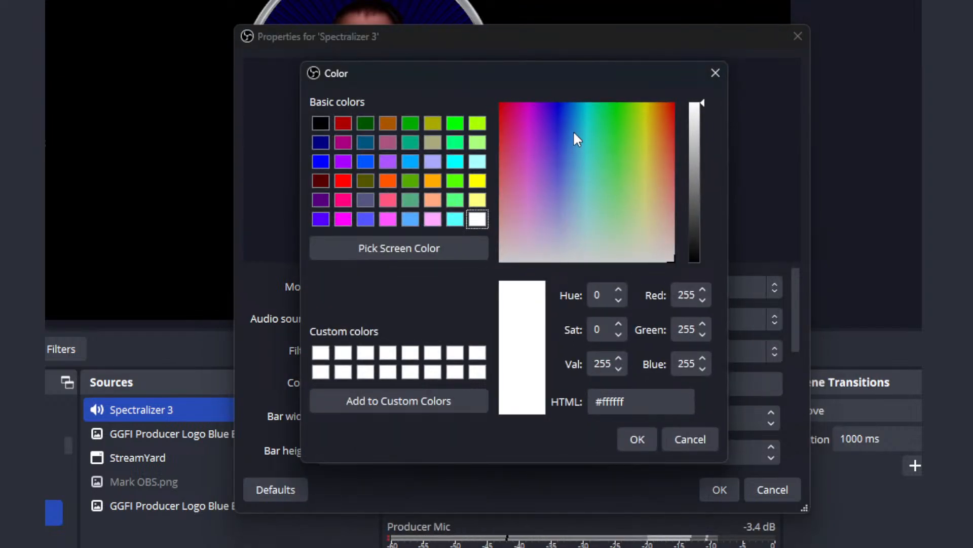
{"action": "left_click_drag", "start_coordinate": [556, 121], "coordinate": [557, 100]}
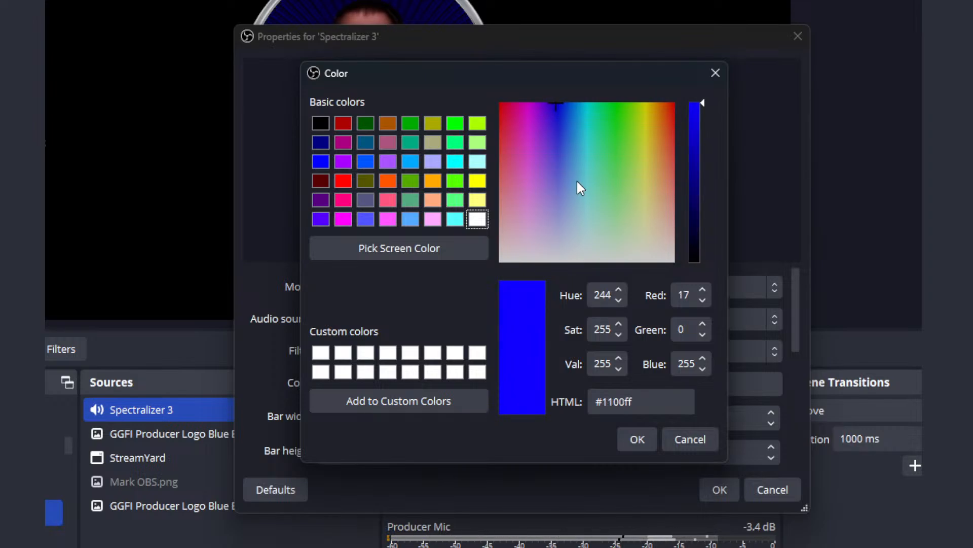
{"action": "left_click", "coordinate": [634, 441]}
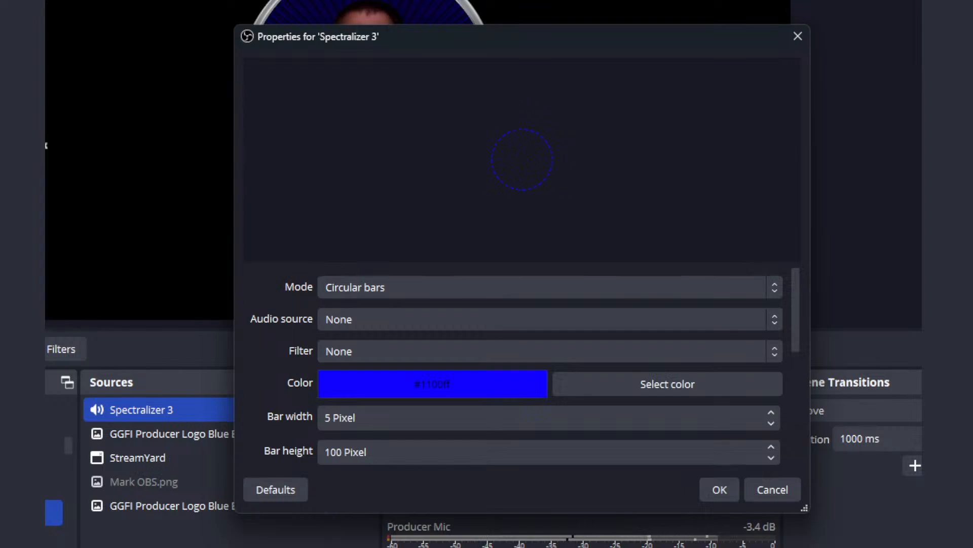
Step: Center the spectralizer in the preview over the circular camera frame, with equal margins of about 819 px at both sides
{"action": "left_click_drag", "start_coordinate": [12, 1], "coordinate": [357, 24]}
{"action": "left_click_drag", "start_coordinate": [430, 46], "coordinate": [451, 197]}
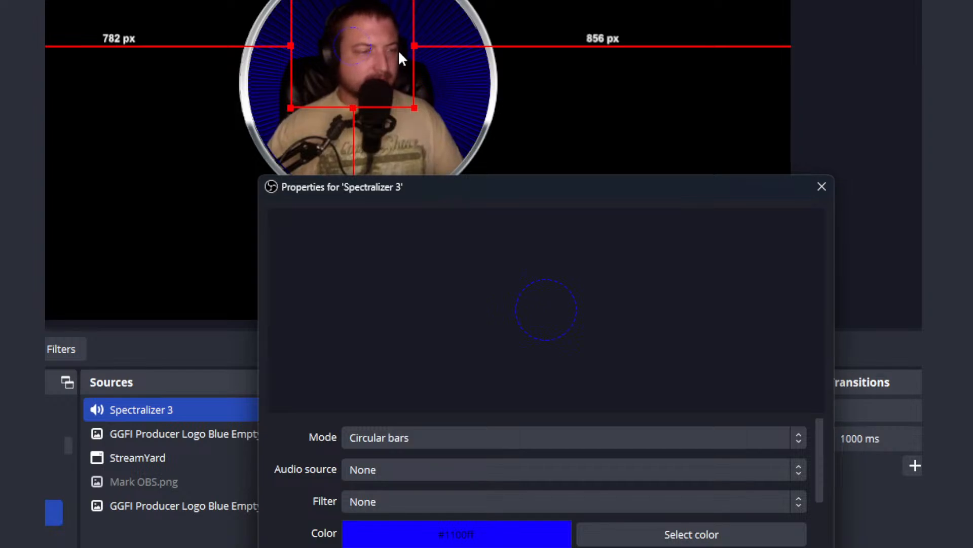
{"action": "left_click_drag", "start_coordinate": [384, 49], "coordinate": [411, 73]}
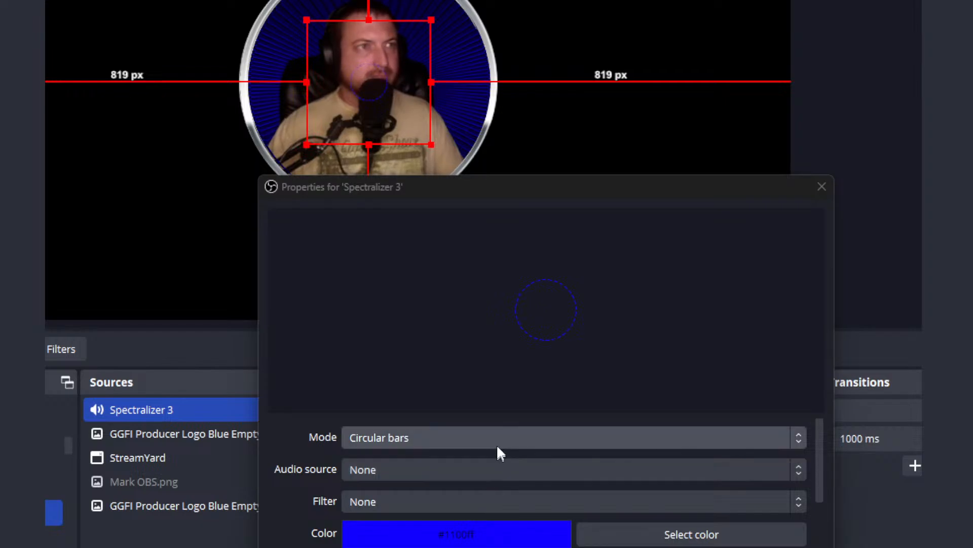
Step: Try Desktop Audio and Mic/Aux in turn as the spectralizer's audio source
{"action": "left_click", "coordinate": [522, 472]}
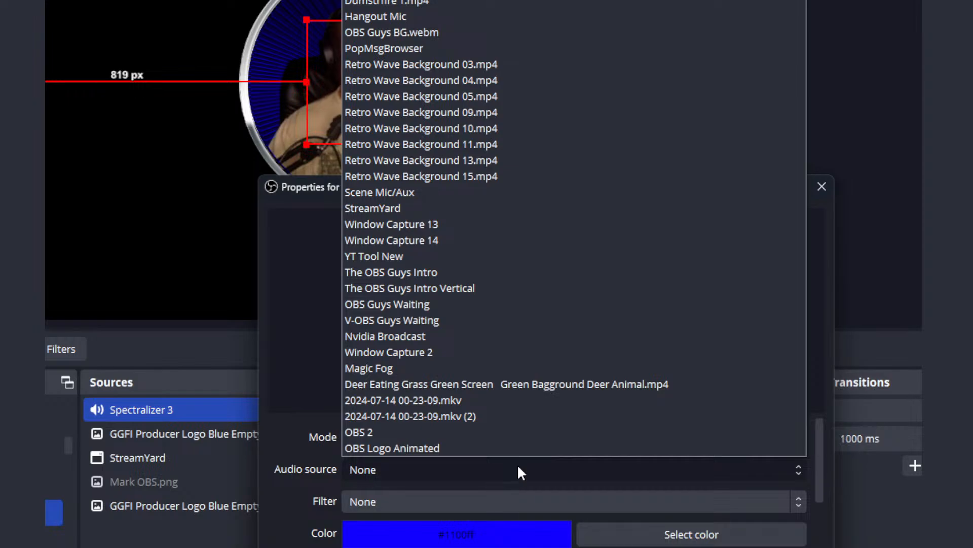
{"action": "left_click", "coordinate": [474, 1]}
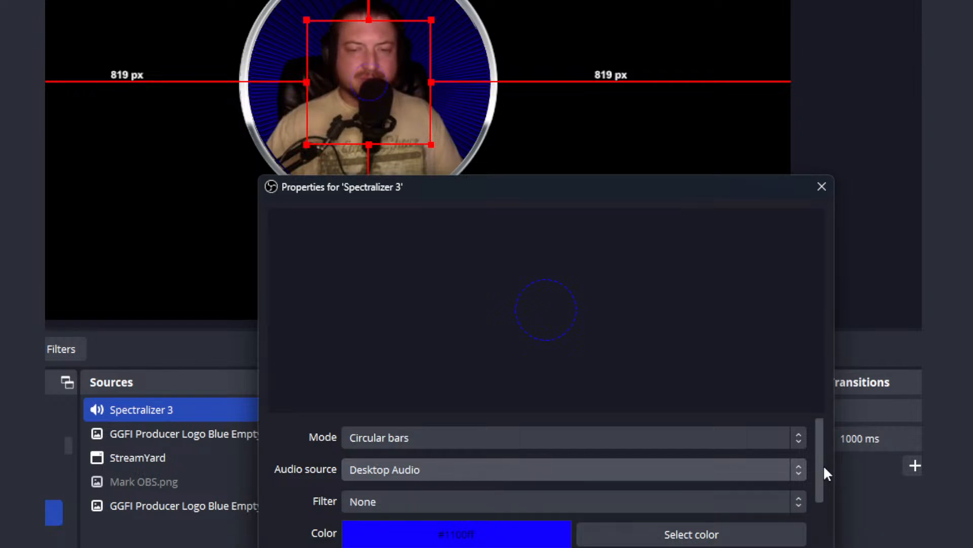
{"action": "left_click_drag", "start_coordinate": [824, 467], "coordinate": [816, 446]}
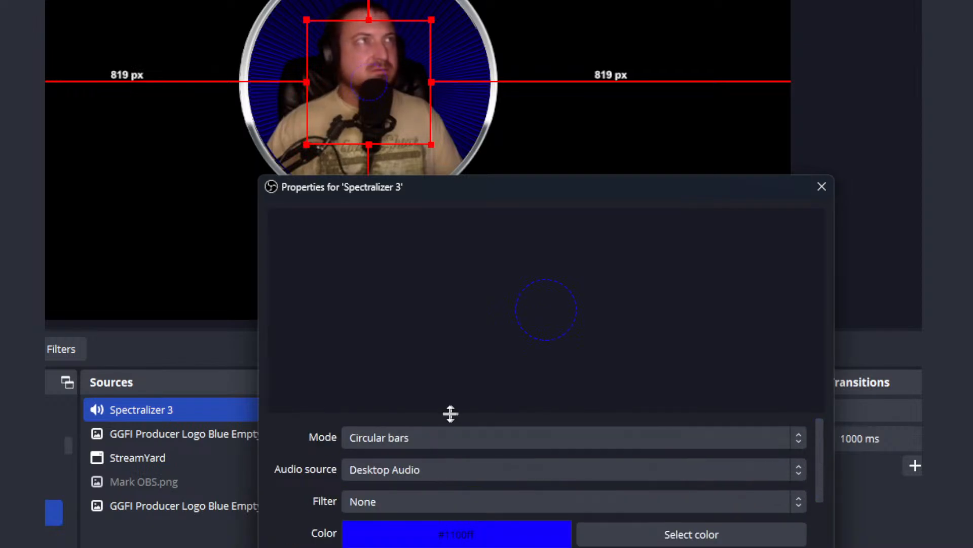
{"action": "left_click", "coordinate": [446, 478]}
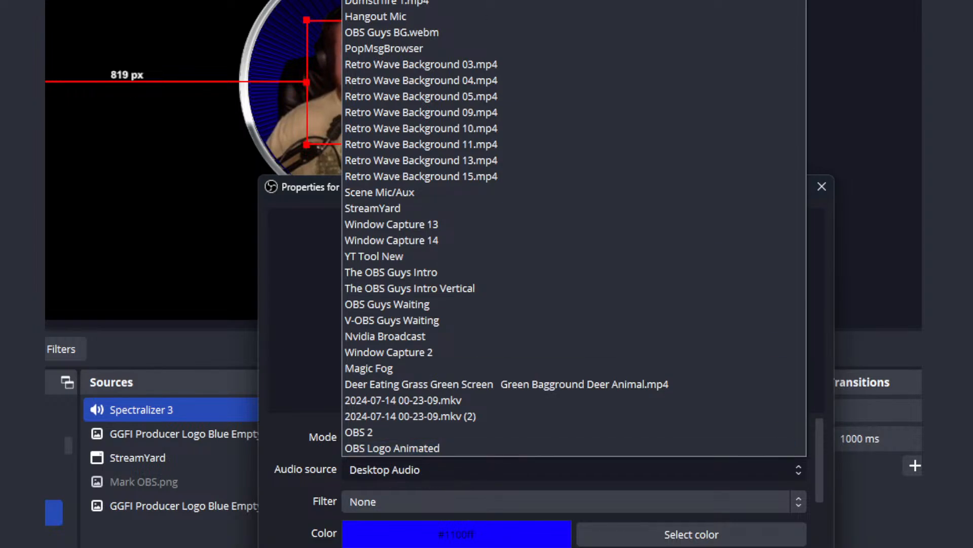
{"action": "left_click", "coordinate": [552, 1]}
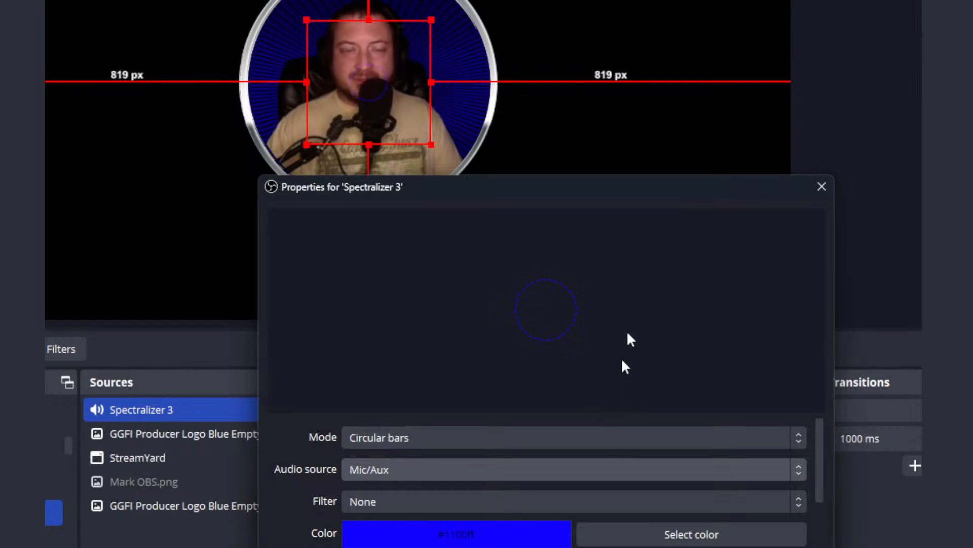
Step: In the advanced audio properties, set the audio monitoring of Desktop Audio to Monitor Only (mute output)
{"action": "left_click_drag", "start_coordinate": [661, 204], "coordinate": [343, 181]}
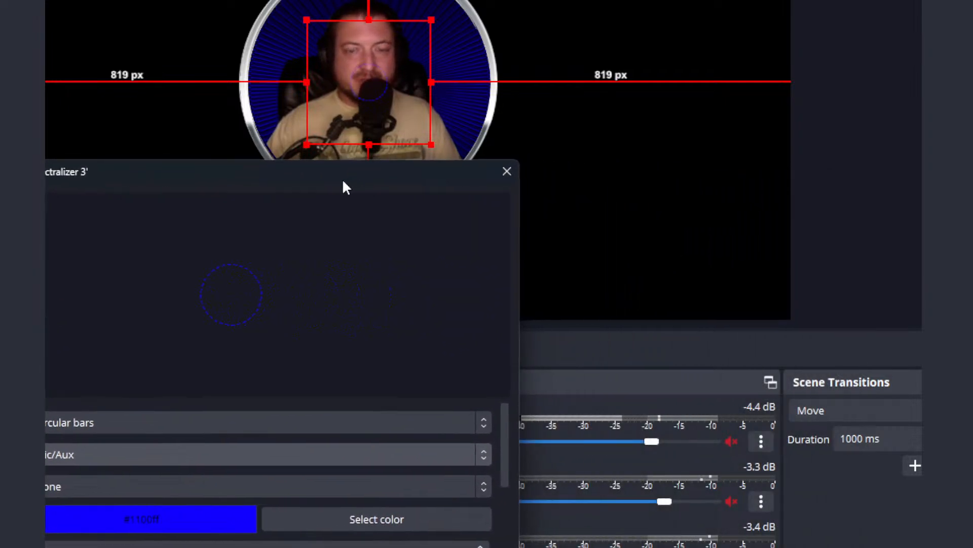
{"action": "right_click", "coordinate": [732, 440]}
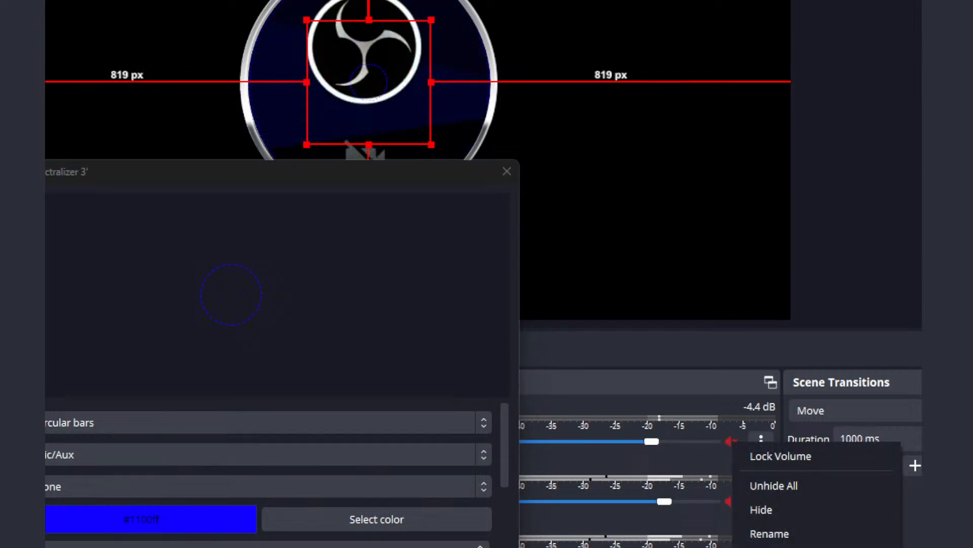
{"action": "left_click", "coordinate": [796, 547]}
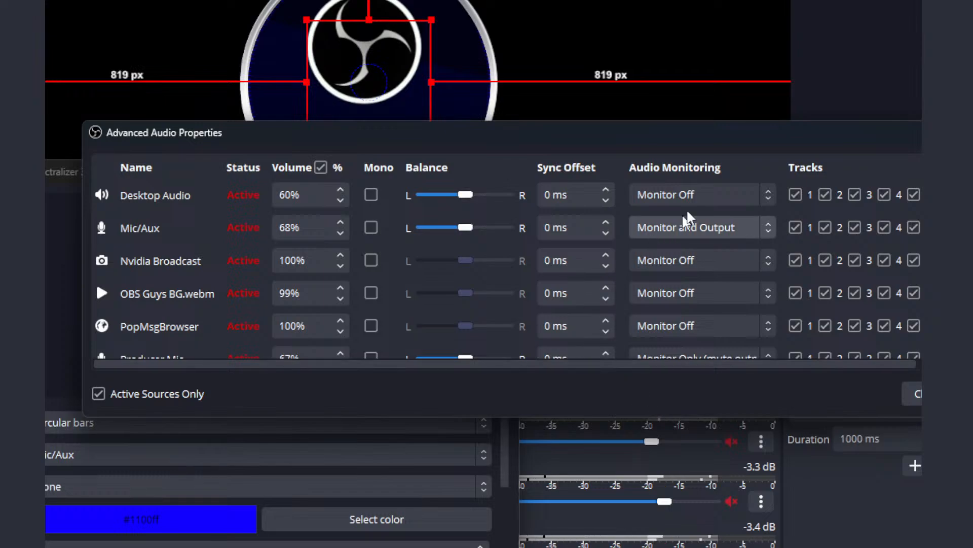
{"action": "left_click", "coordinate": [701, 195]}
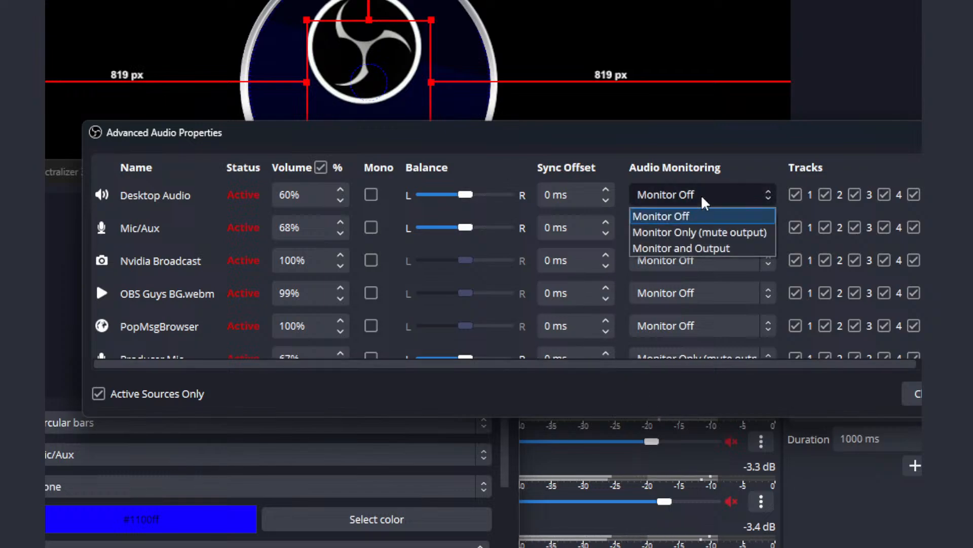
{"action": "left_click", "coordinate": [720, 232]}
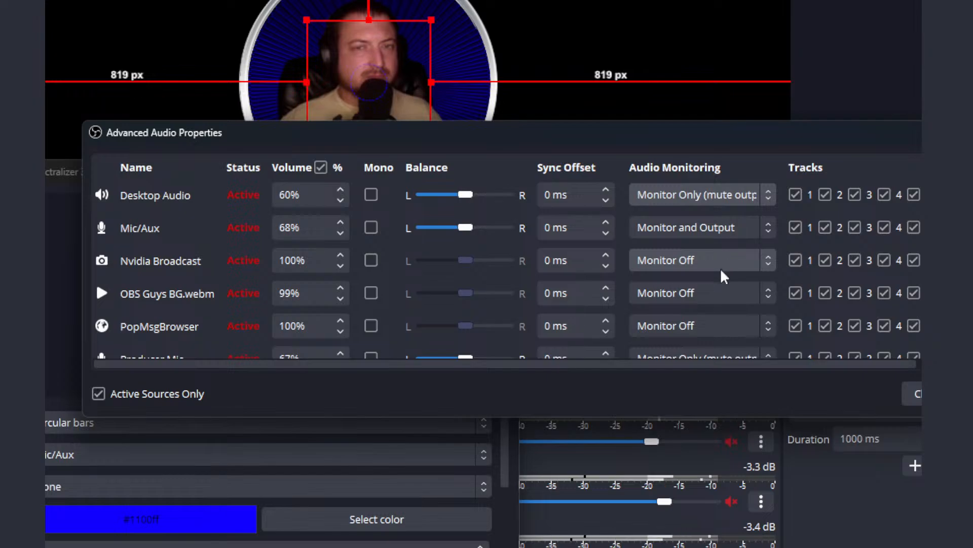
Step: Set Mic/Aux monitoring to Monitor Only (mute output), keep the same option for Producer Mic, and close the advanced audio properties
{"action": "left_click", "coordinate": [662, 227]}
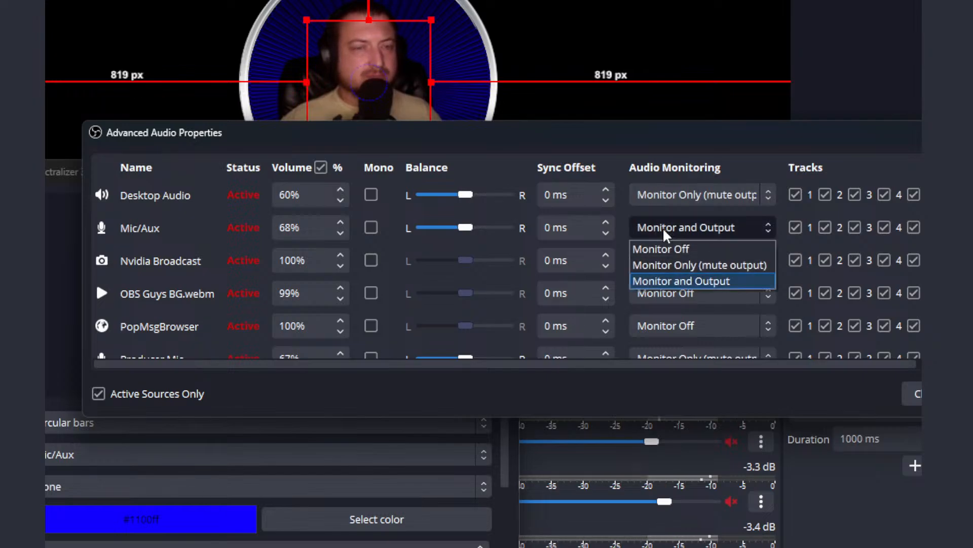
{"action": "left_click", "coordinate": [674, 266]}
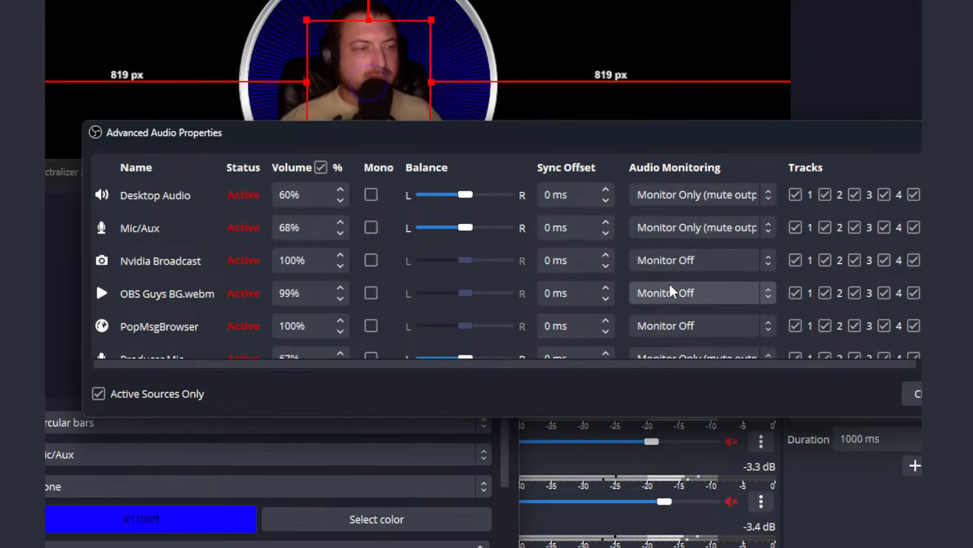
{"action": "scroll", "coordinate": [463, 299], "scroll_direction": "down", "scroll_amount": 3}
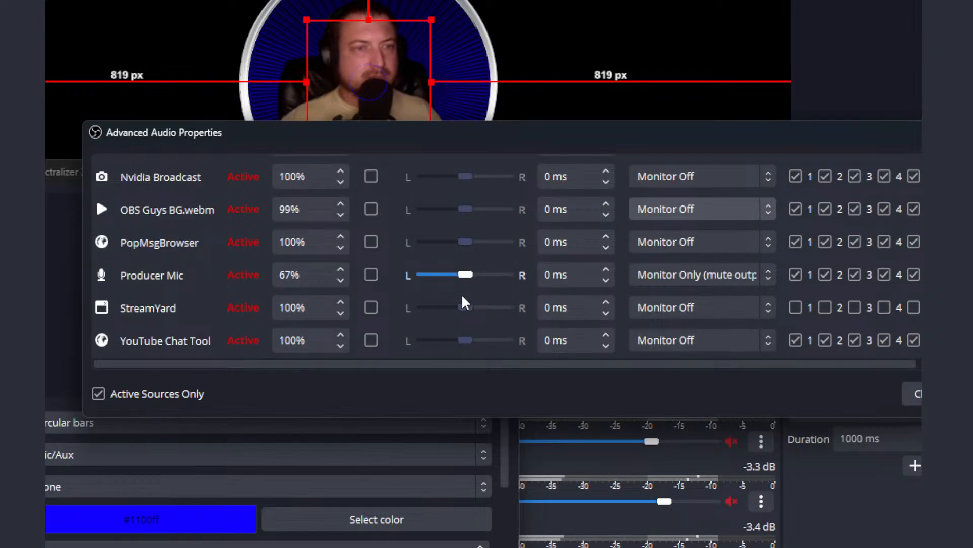
{"action": "left_click", "coordinate": [692, 274]}
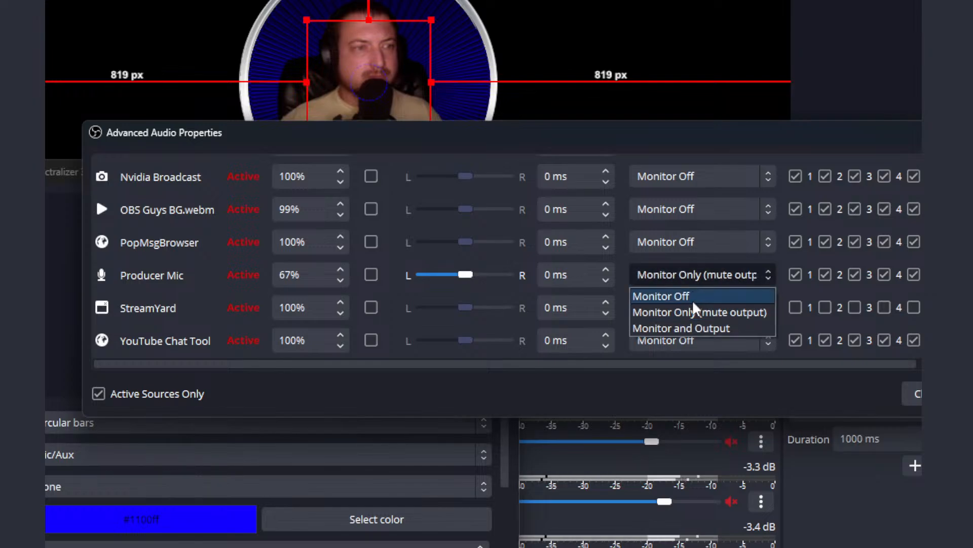
{"action": "left_click", "coordinate": [662, 311]}
{"action": "left_click", "coordinate": [917, 393]}
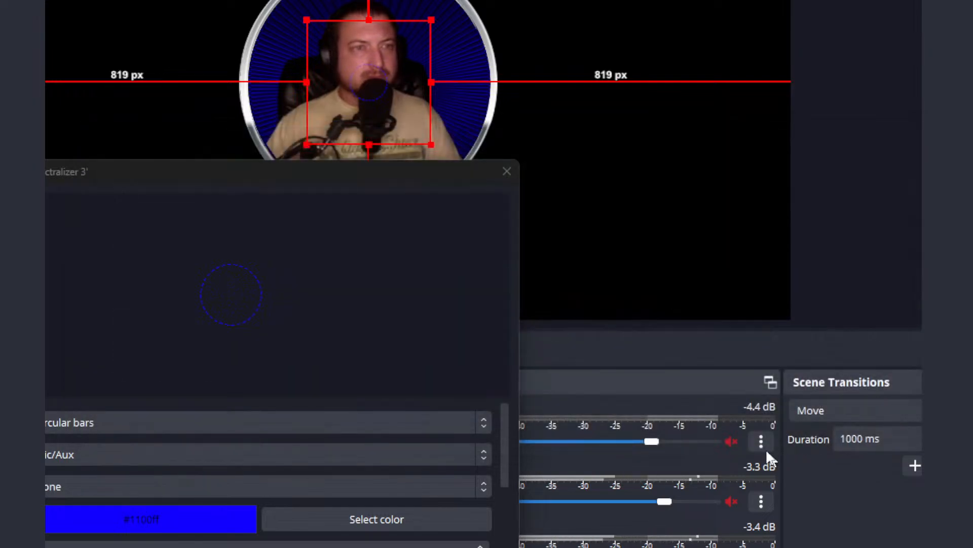
Step: Unmute Desktop Audio in the mixer, set it as the spectralizer's audio source and accept the source properties
{"action": "left_click", "coordinate": [732, 442]}
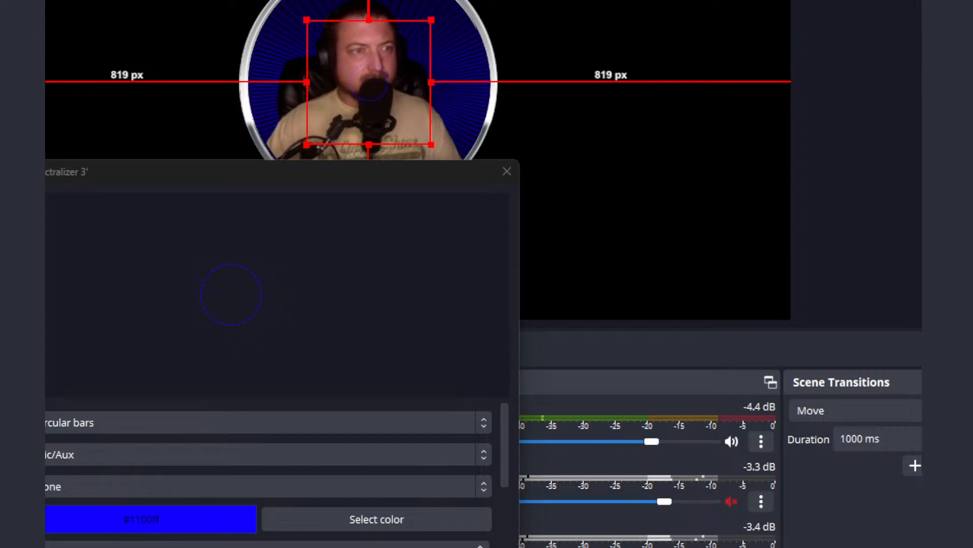
{"action": "left_click_drag", "start_coordinate": [323, 172], "coordinate": [882, 106]}
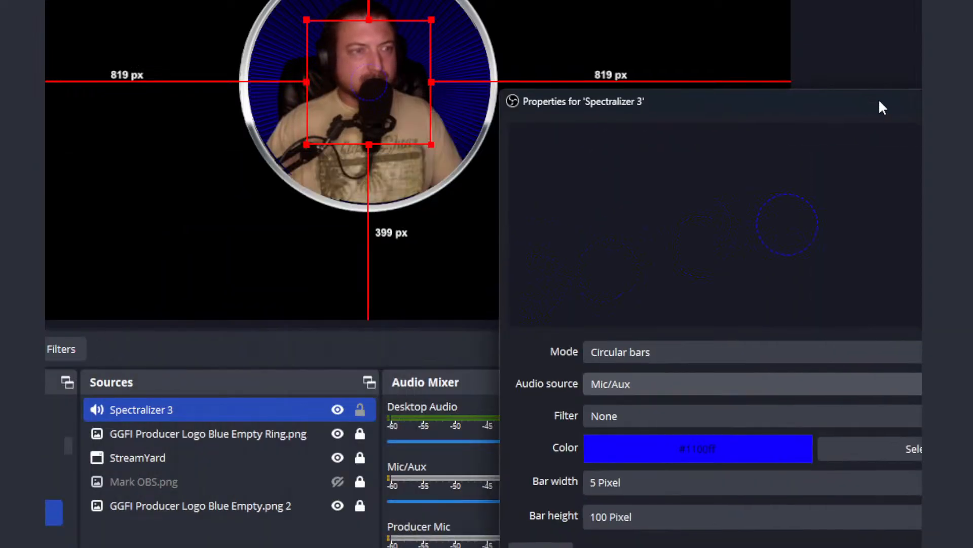
{"action": "left_click", "coordinate": [750, 390]}
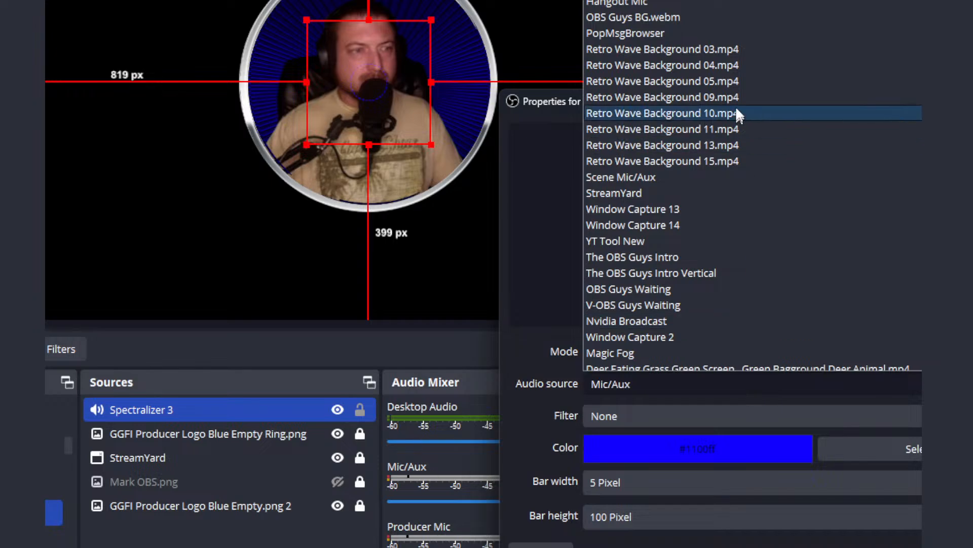
{"action": "left_click", "coordinate": [710, 1]}
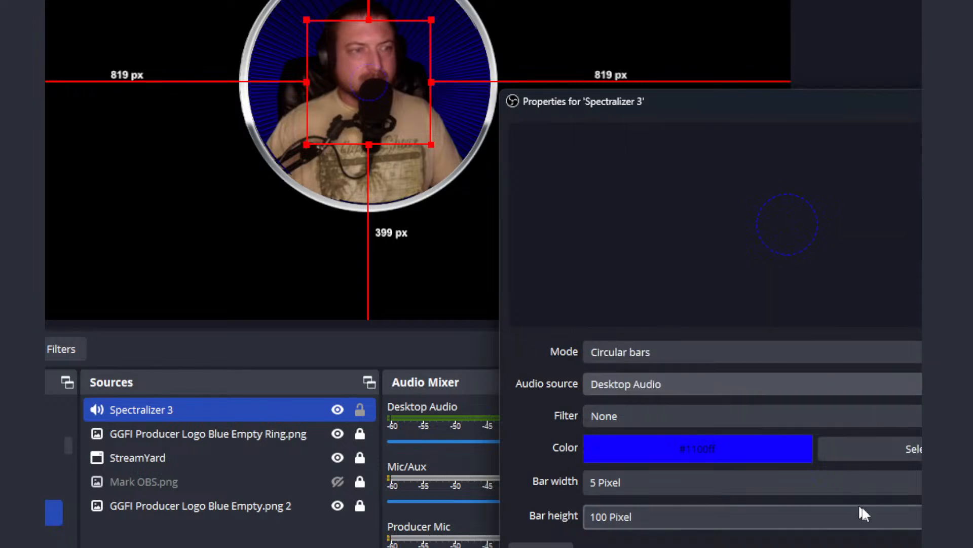
{"action": "key", "text": "Return"}
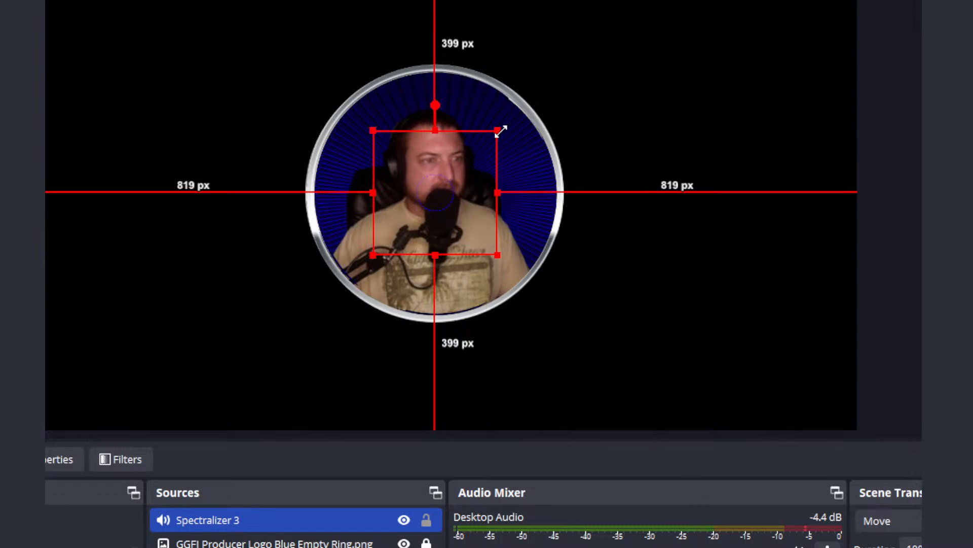
Step: Enlarge the spectralizer to span the circular camera ring, leaving margins of about 677 px at the sides and 257 px above and below
{"action": "left_click_drag", "start_coordinate": [501, 131], "coordinate": [552, 75]}
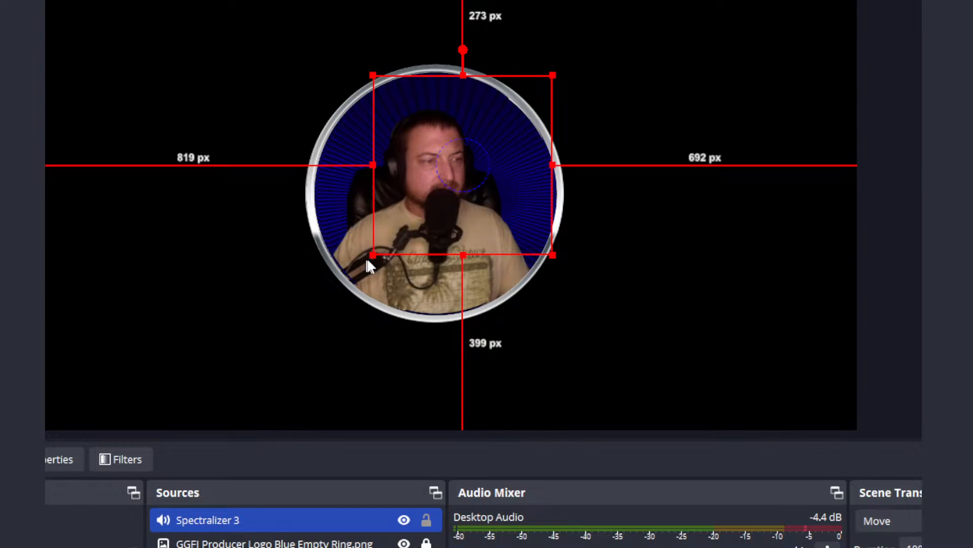
{"action": "left_click_drag", "start_coordinate": [375, 252], "coordinate": [330, 332]}
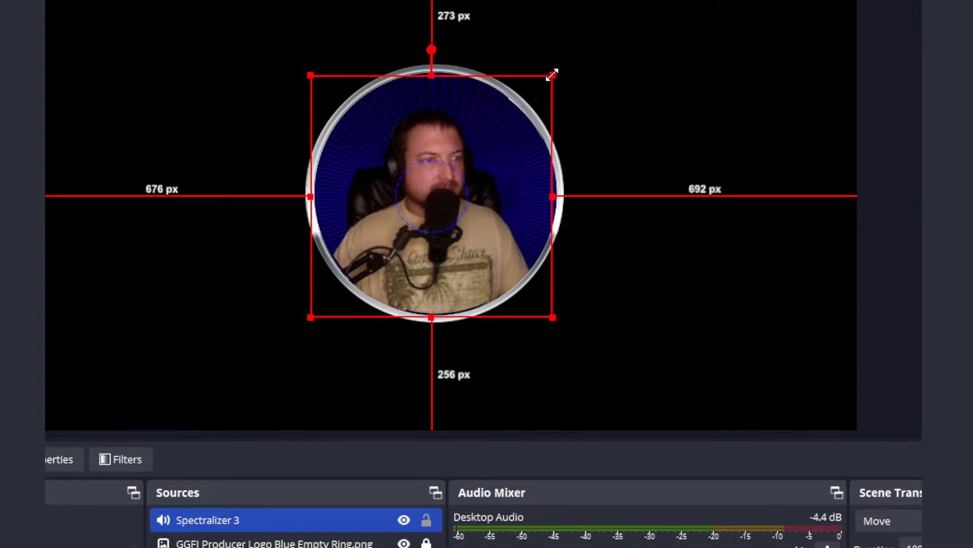
{"action": "left_click_drag", "start_coordinate": [553, 75], "coordinate": [559, 68]}
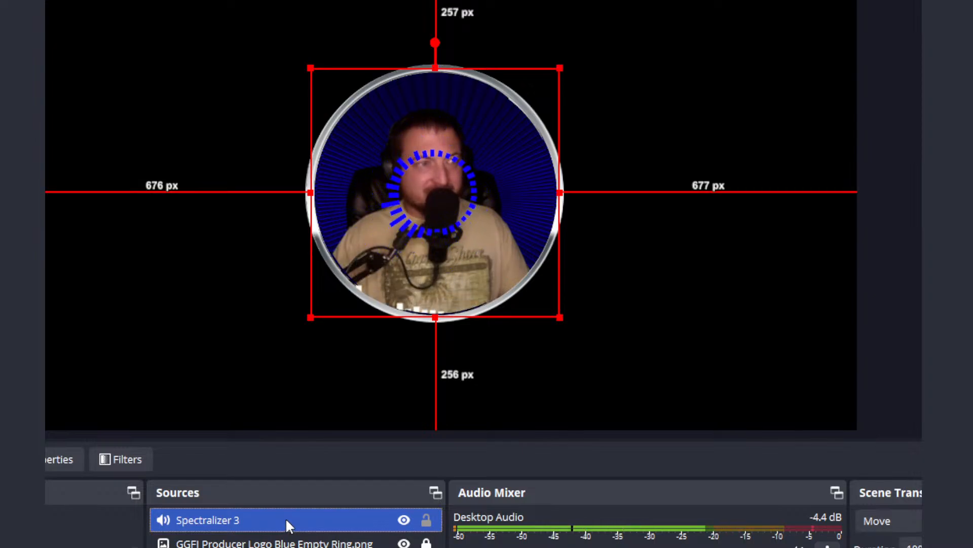
Step: Open the properties of Spectralizer 3 and increase its number of bins to widen the circle of bars
{"action": "left_click", "coordinate": [128, 459]}
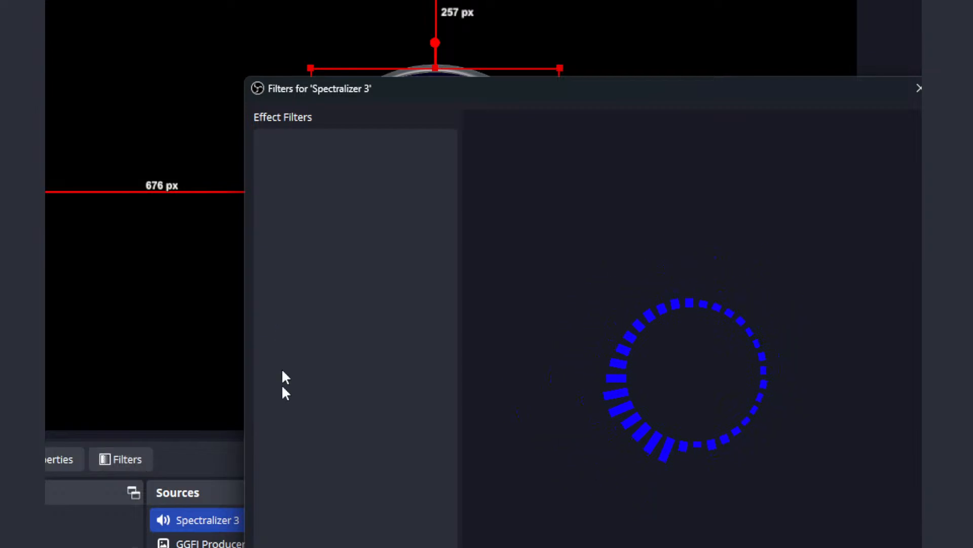
{"action": "left_click", "coordinate": [270, 547]}
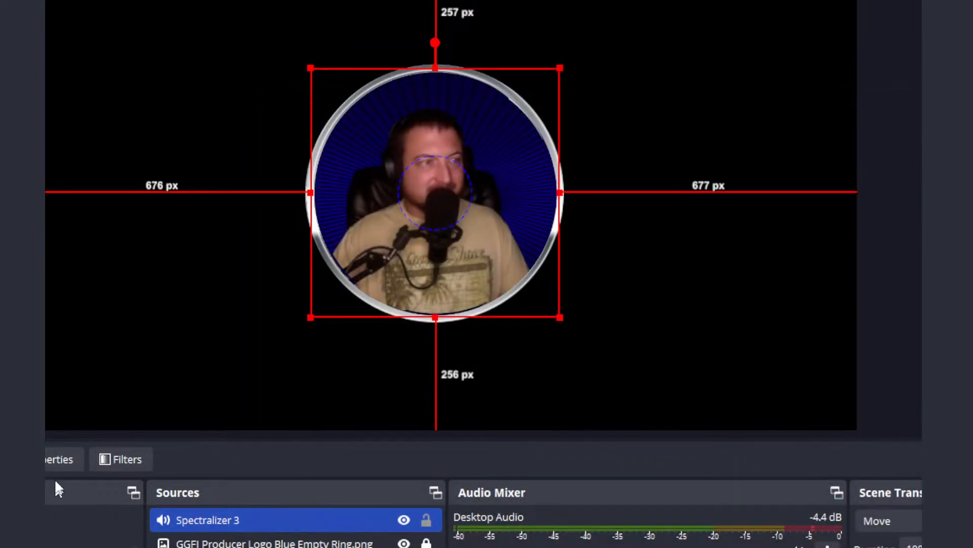
{"action": "left_click", "coordinate": [56, 461]}
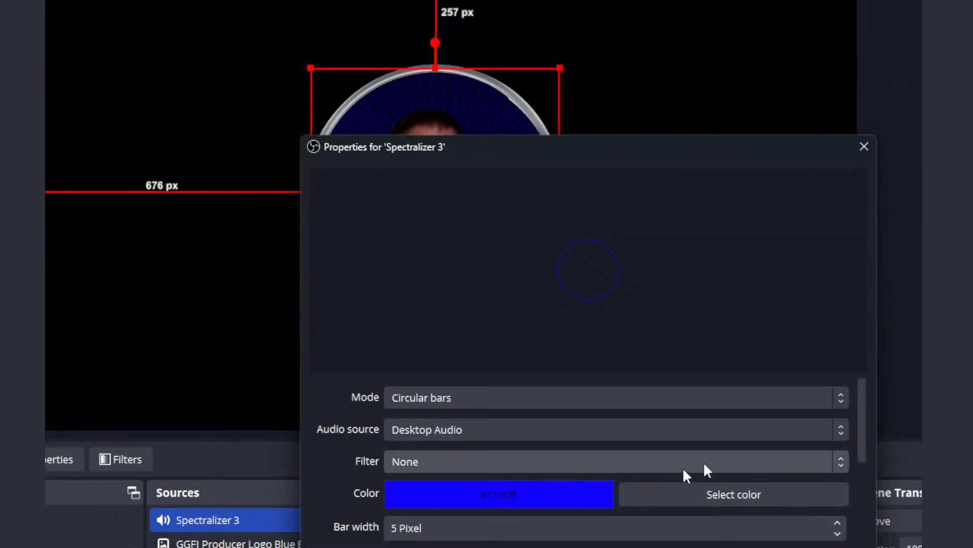
{"action": "left_click_drag", "start_coordinate": [861, 418], "coordinate": [855, 455]}
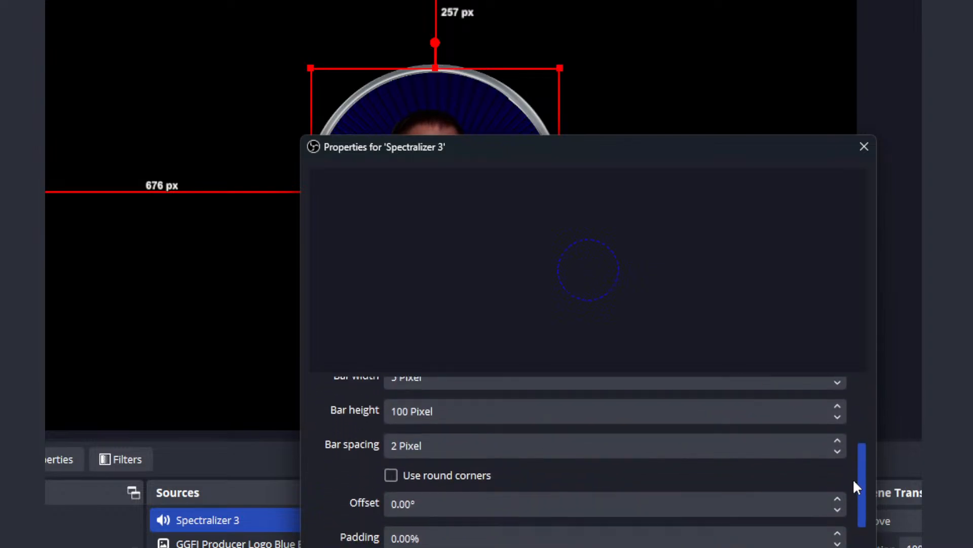
{"action": "left_click_drag", "start_coordinate": [855, 479], "coordinate": [853, 410]}
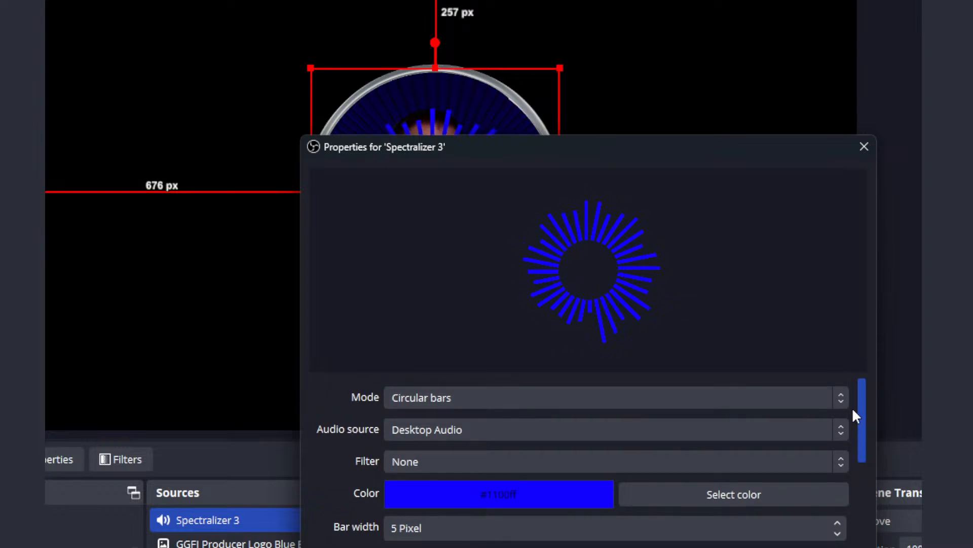
{"action": "left_click_drag", "start_coordinate": [851, 412], "coordinate": [855, 531]}
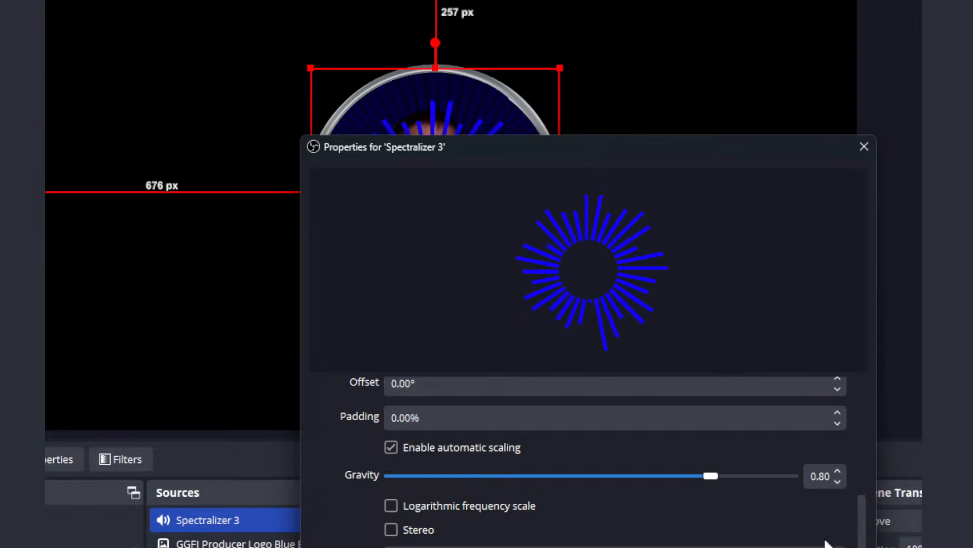
{"action": "mouse_move", "coordinate": [862, 545]}
{"action": "left_mouse_down"}
{"action": "mouse_move", "coordinate": [866, 485]}
{"action": "mouse_move", "coordinate": [870, 547]}
{"action": "left_mouse_up"}
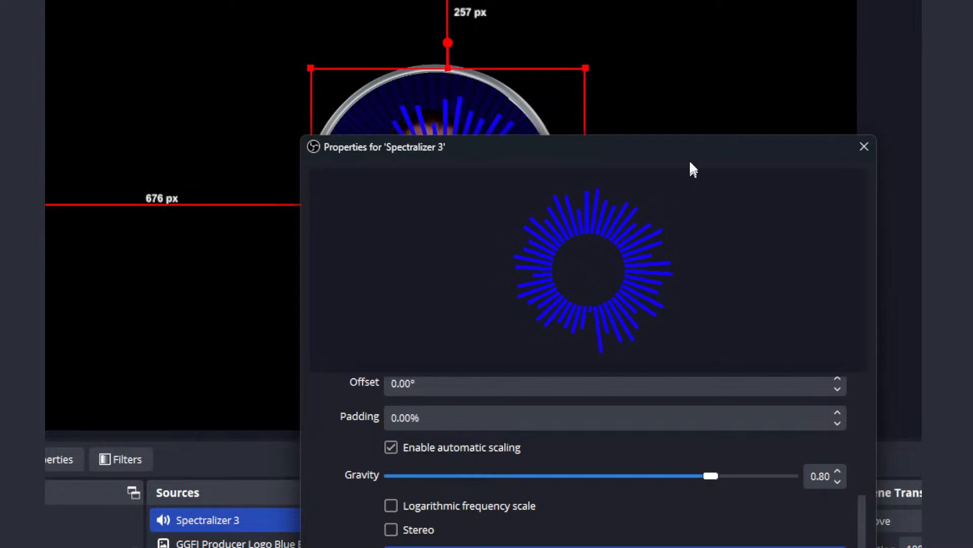
Step: Move the spectralizer so its side margins are about 587 px around the camera ring, and discard the property changes
{"action": "left_click_drag", "start_coordinate": [685, 152], "coordinate": [628, 325]}
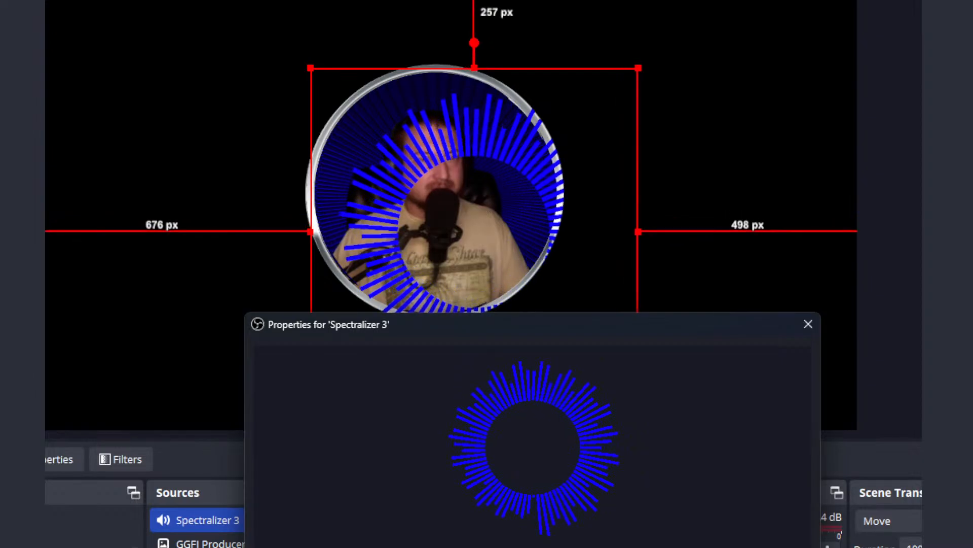
{"action": "left_click_drag", "start_coordinate": [573, 265], "coordinate": [505, 182]}
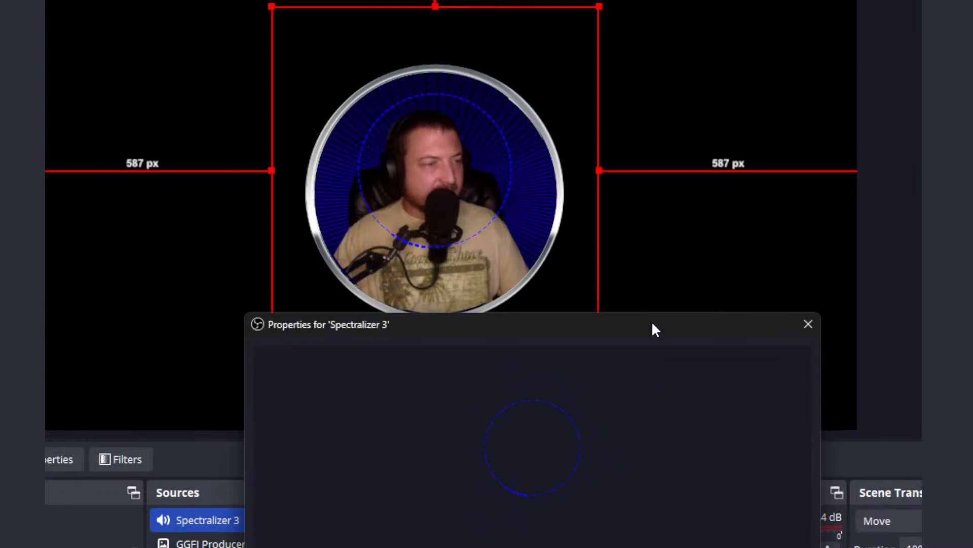
{"action": "left_click_drag", "start_coordinate": [652, 325], "coordinate": [656, 194]}
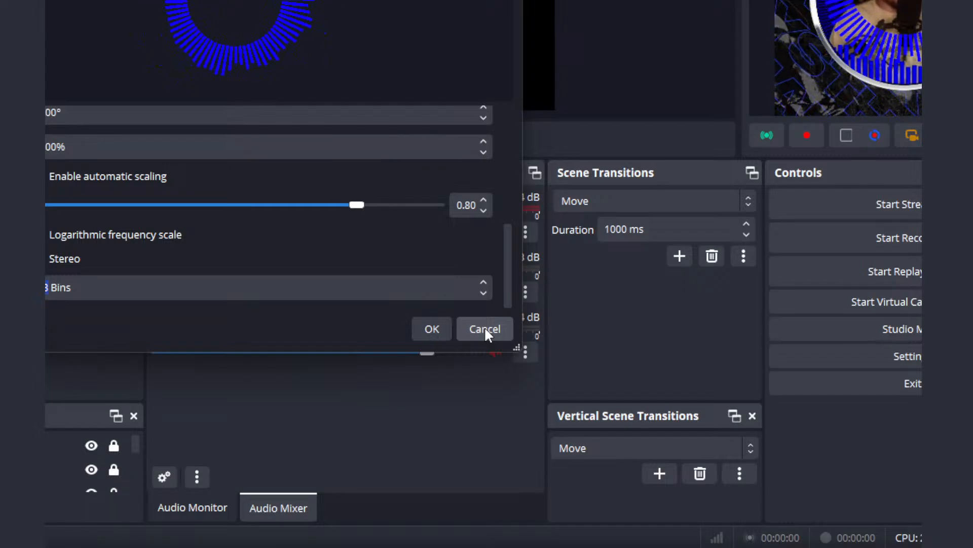
{"action": "left_click", "coordinate": [486, 330]}
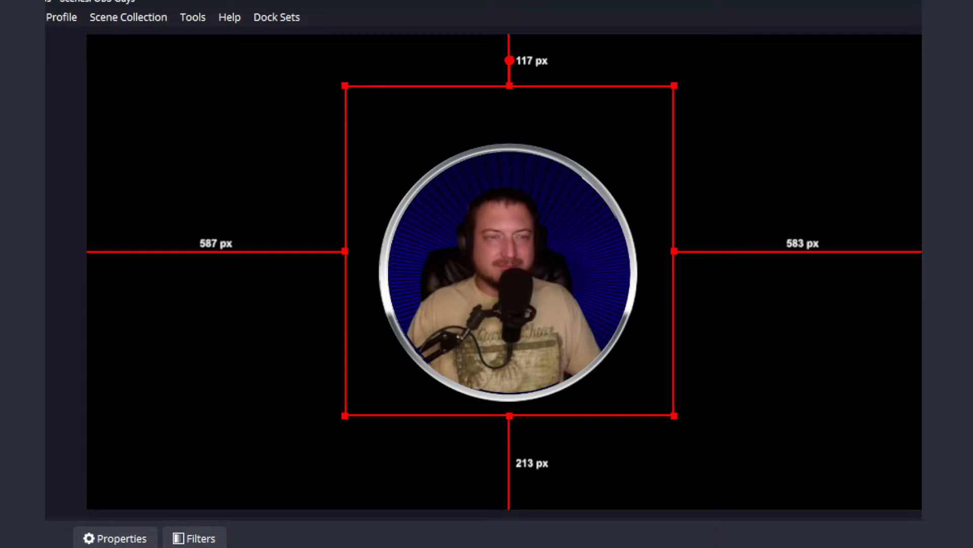
Step: Open the properties of Spectralizer 3 and change its color to the basic red #ff0000
{"action": "left_click", "coordinate": [208, 538]}
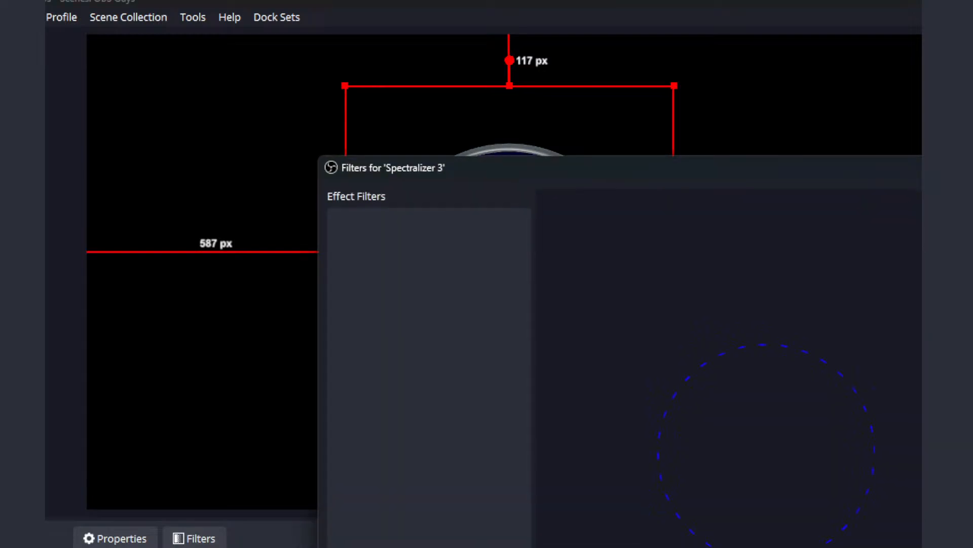
{"action": "key", "text": "Escape"}
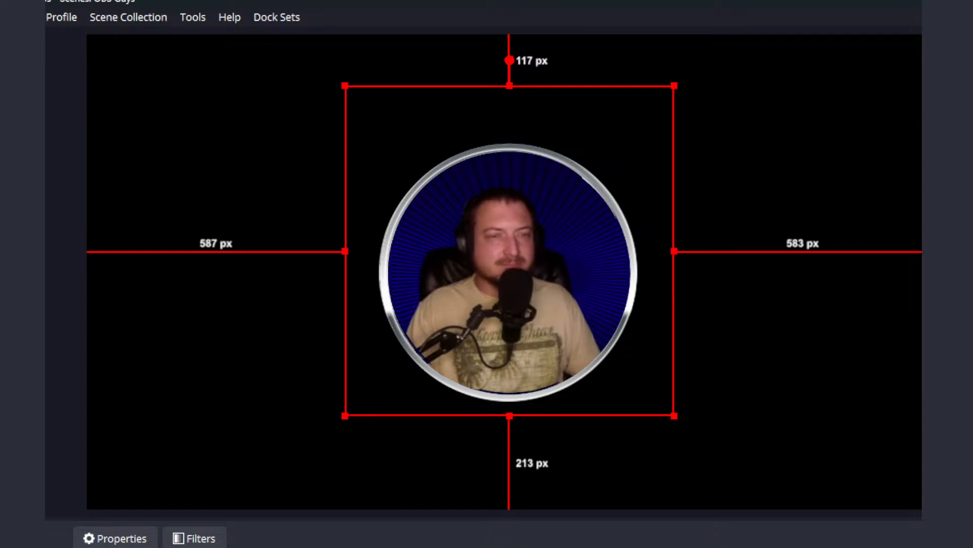
{"action": "left_click", "coordinate": [124, 540]}
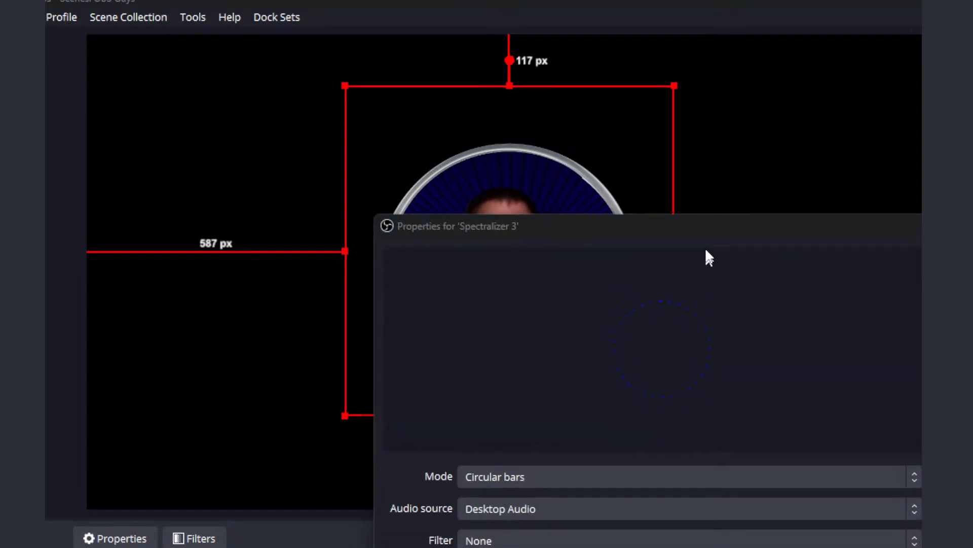
{"action": "left_click_drag", "start_coordinate": [707, 234], "coordinate": [608, 61]}
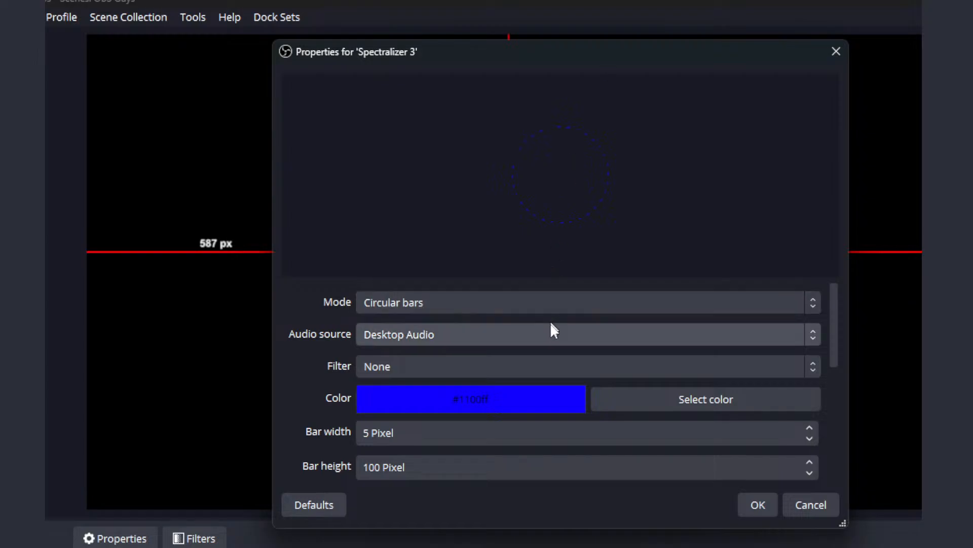
{"action": "left_click", "coordinate": [726, 406]}
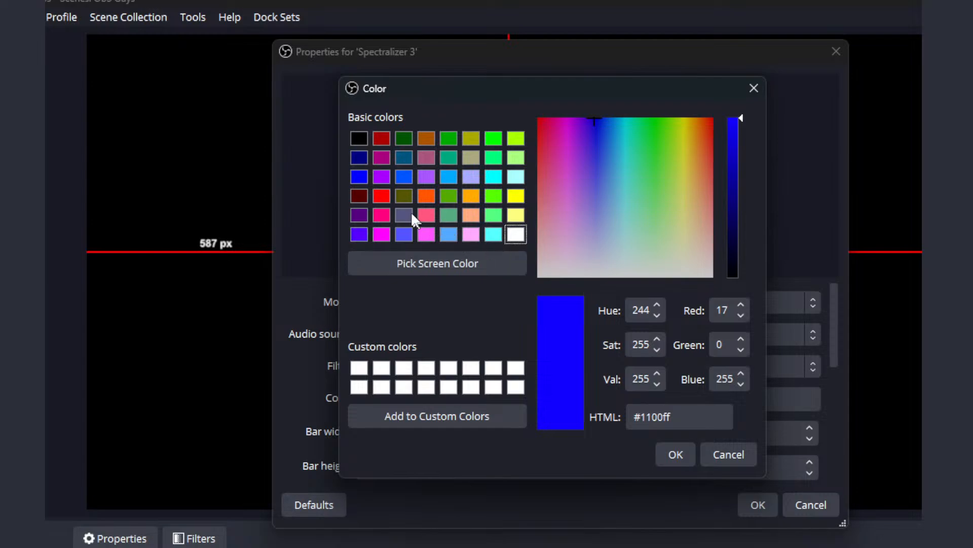
{"action": "left_click", "coordinate": [381, 196]}
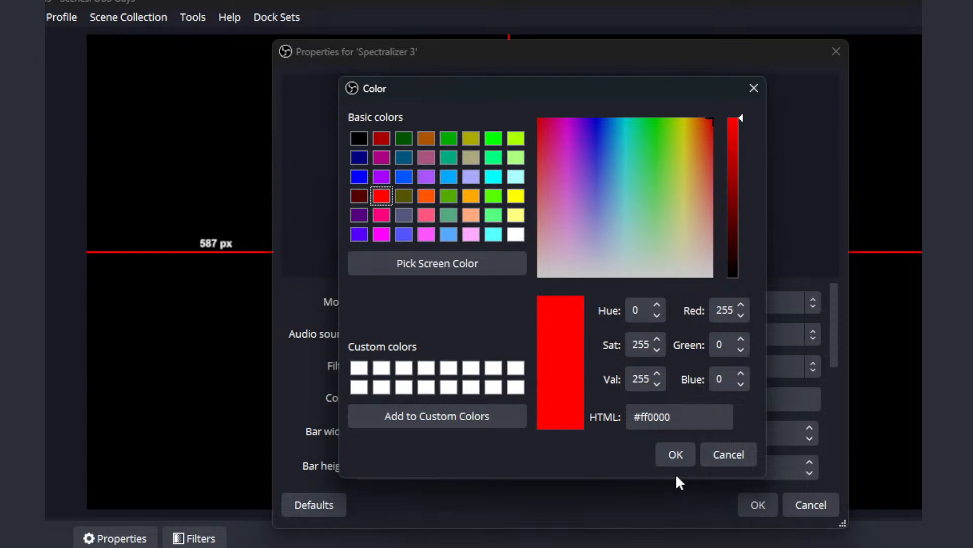
{"action": "left_click", "coordinate": [673, 456]}
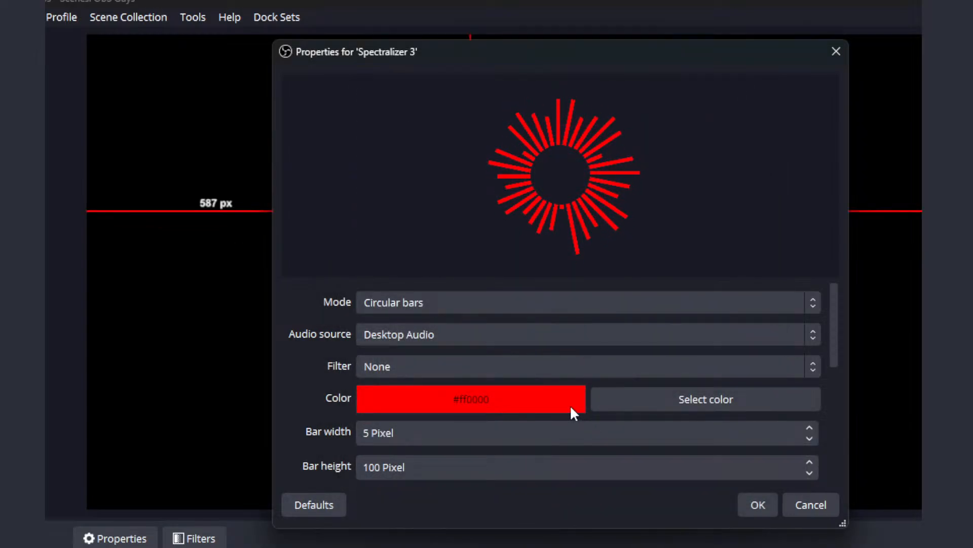
{"action": "scroll", "coordinate": [570, 404], "scroll_direction": "down", "scroll_amount": 3}
{"action": "scroll", "coordinate": [571, 408], "scroll_direction": "up", "scroll_amount": 4}
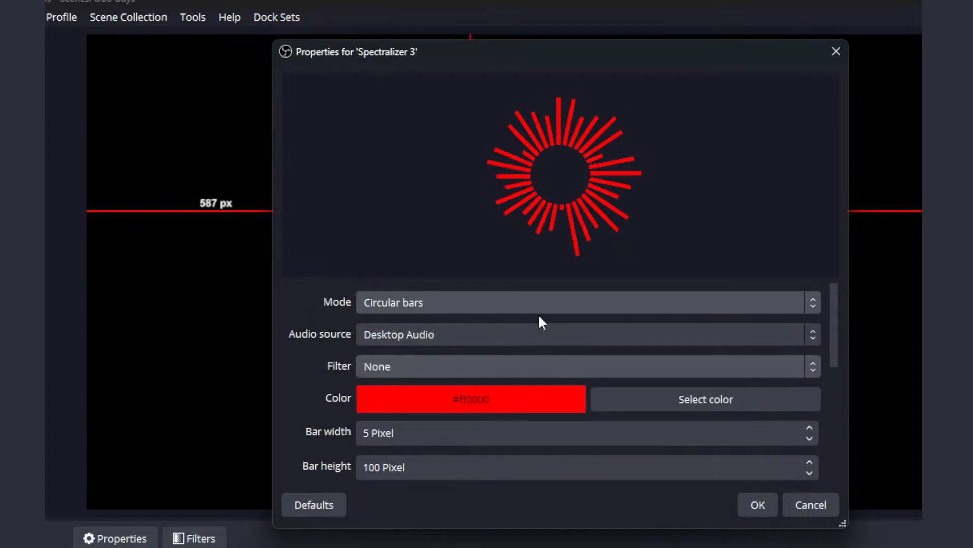
Step: Try the Bars mode for the spectralizer, set the mode to Wire instead and accept the properties
{"action": "left_click", "coordinate": [451, 303]}
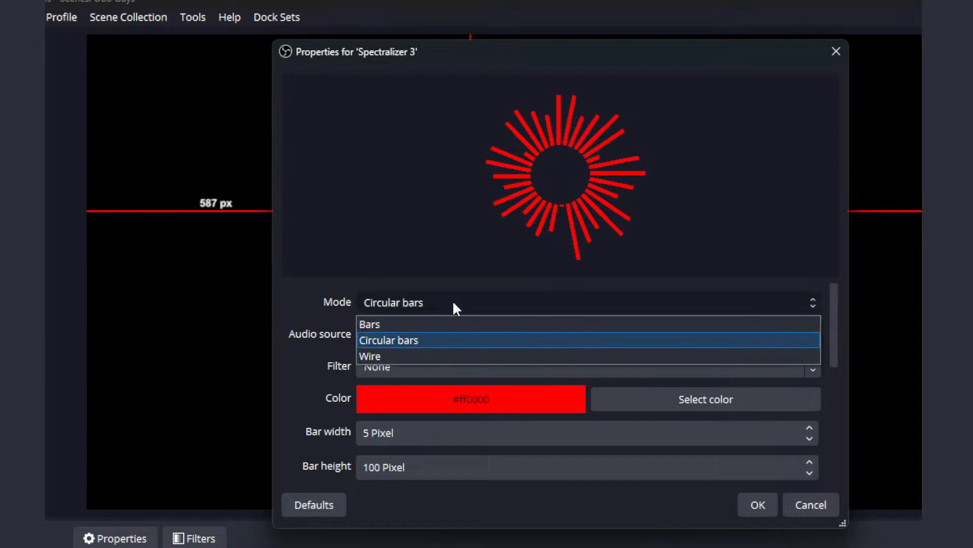
{"action": "left_click", "coordinate": [459, 331]}
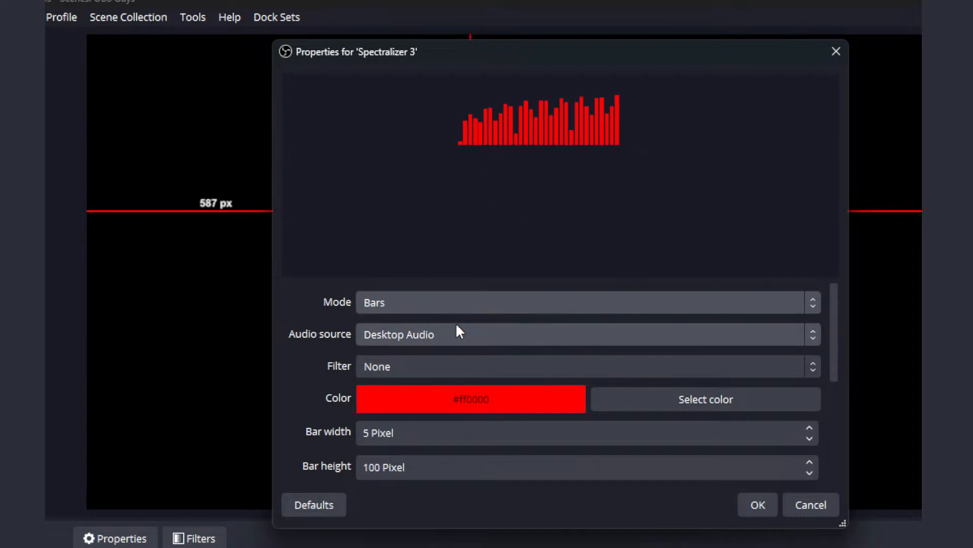
{"action": "left_click", "coordinate": [463, 297]}
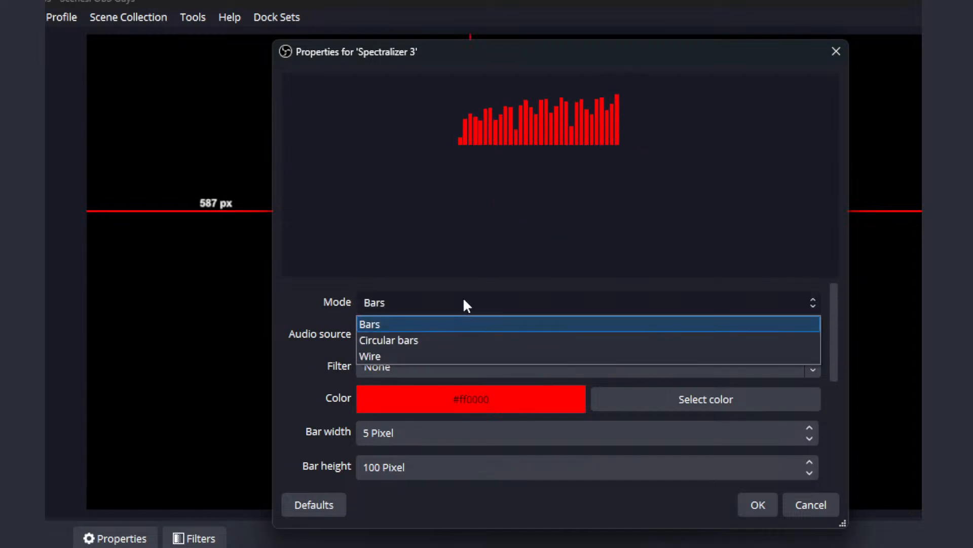
{"action": "left_click", "coordinate": [461, 355]}
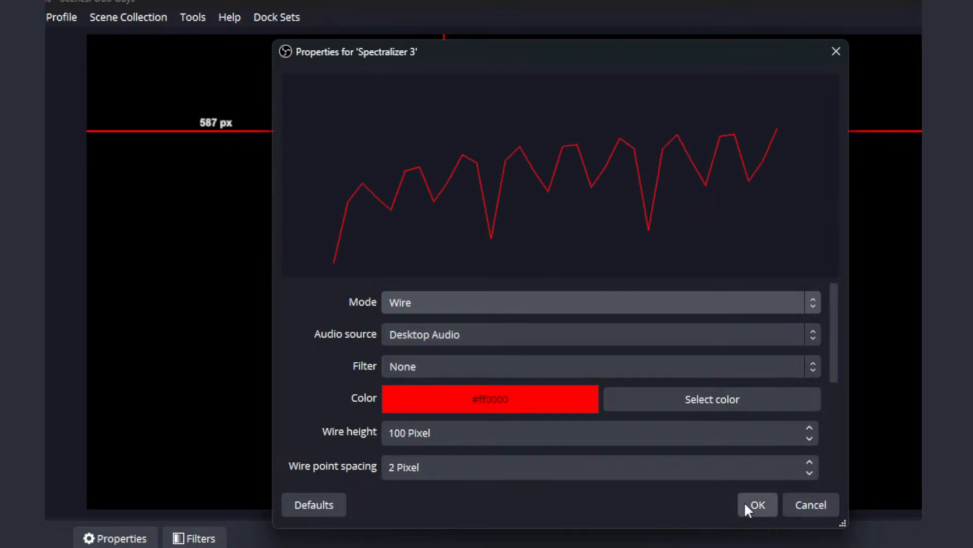
{"action": "left_click", "coordinate": [758, 504]}
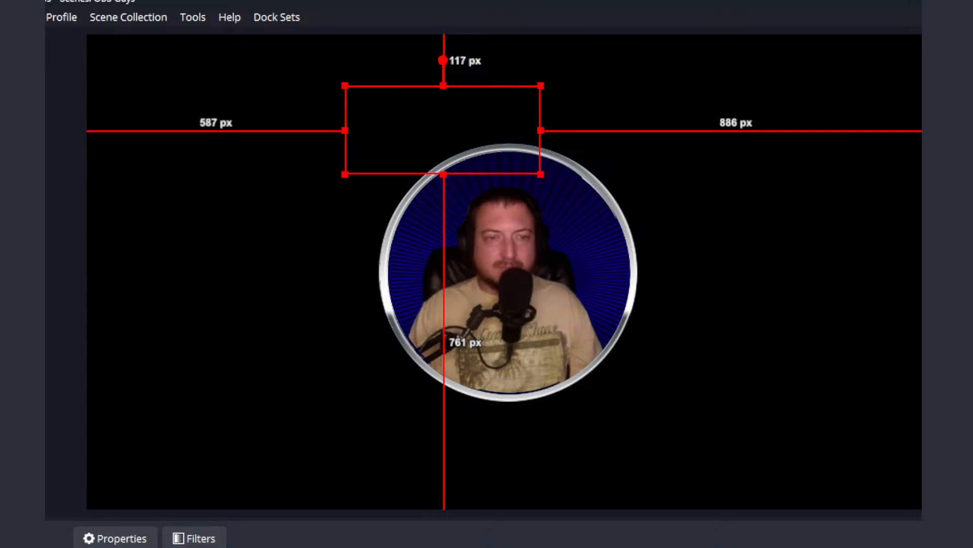
Step: Reopen the spectralizer's properties, examine its wire height and wire point spacing settings, and close them
{"action": "left_click", "coordinate": [121, 540]}
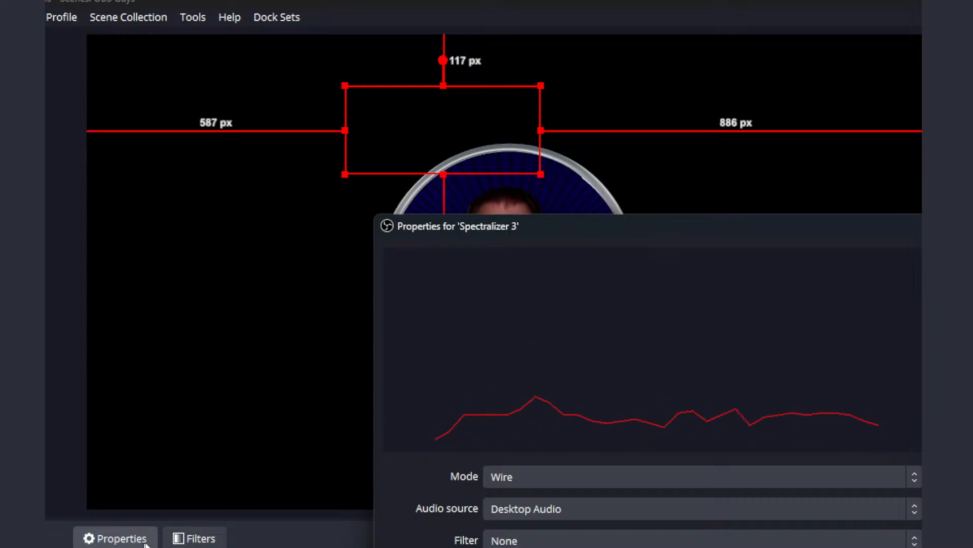
{"action": "scroll", "coordinate": [702, 502], "scroll_direction": "down", "scroll_amount": 5}
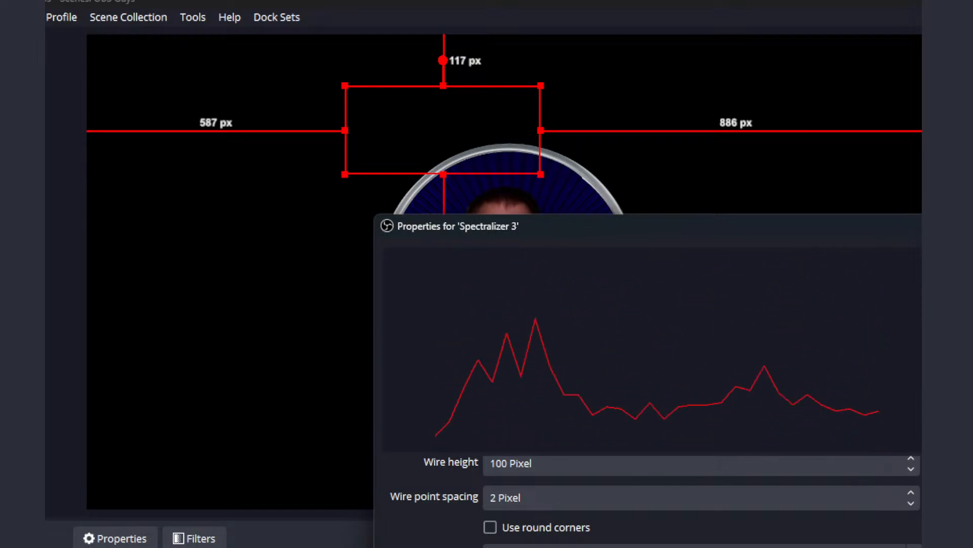
{"action": "scroll", "coordinate": [703, 497], "scroll_direction": "up", "scroll_amount": 1}
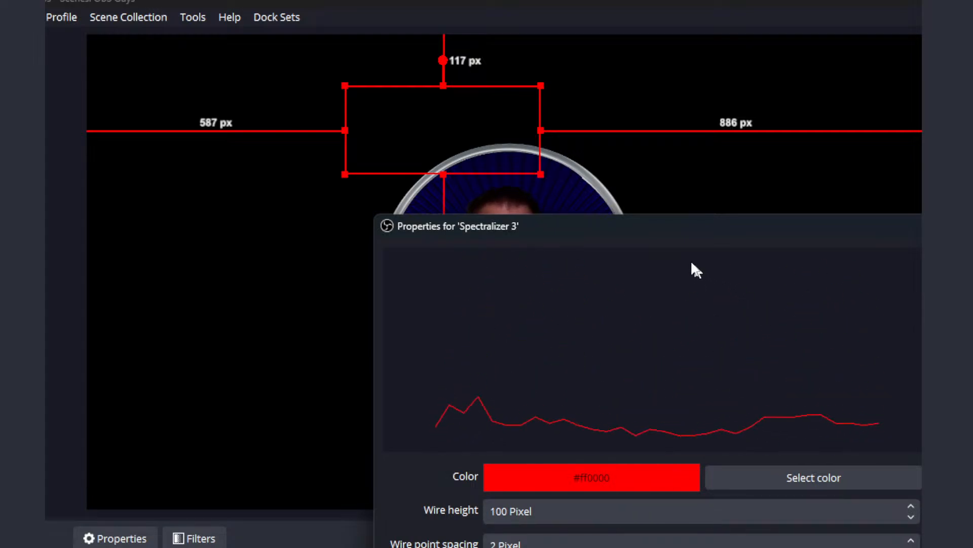
{"action": "left_click_drag", "start_coordinate": [650, 228], "coordinate": [706, 444]}
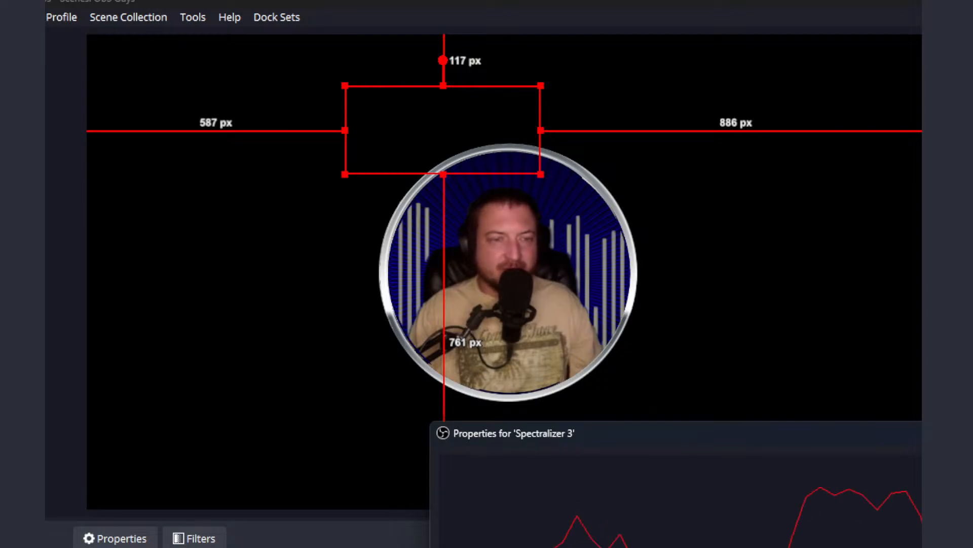
{"action": "key", "text": "Return"}
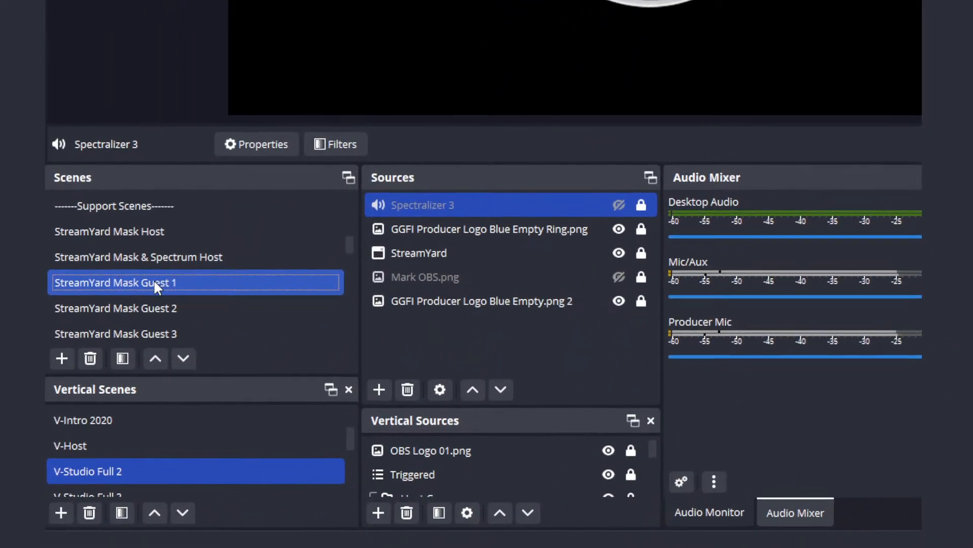
Step: Open the filters of the StreamYard Mask Guest 1 scene
{"action": "right_click", "coordinate": [151, 276]}
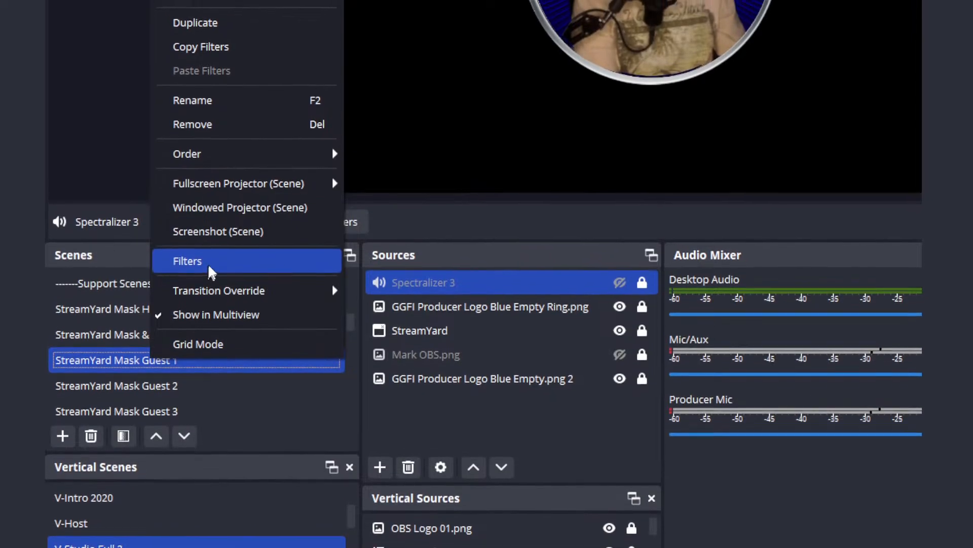
{"action": "left_click", "coordinate": [213, 224]}
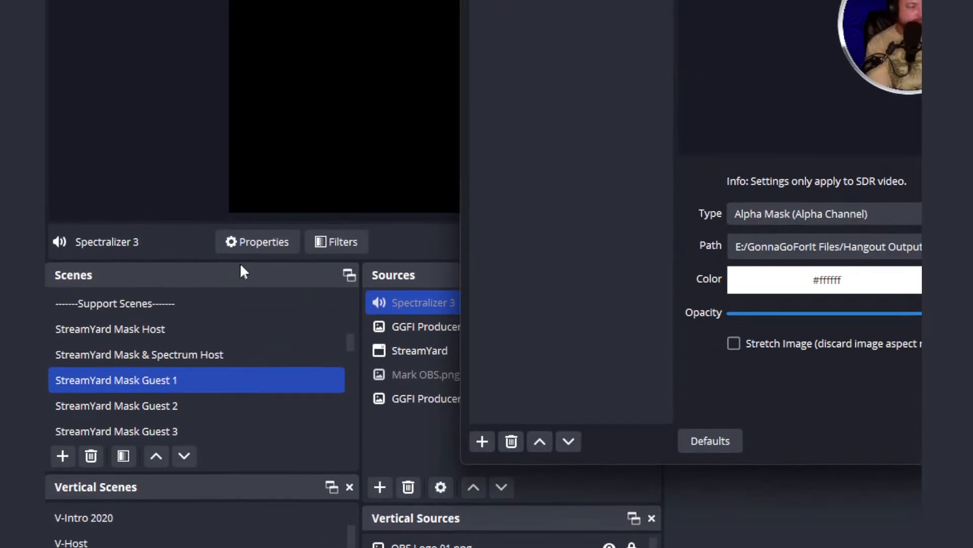
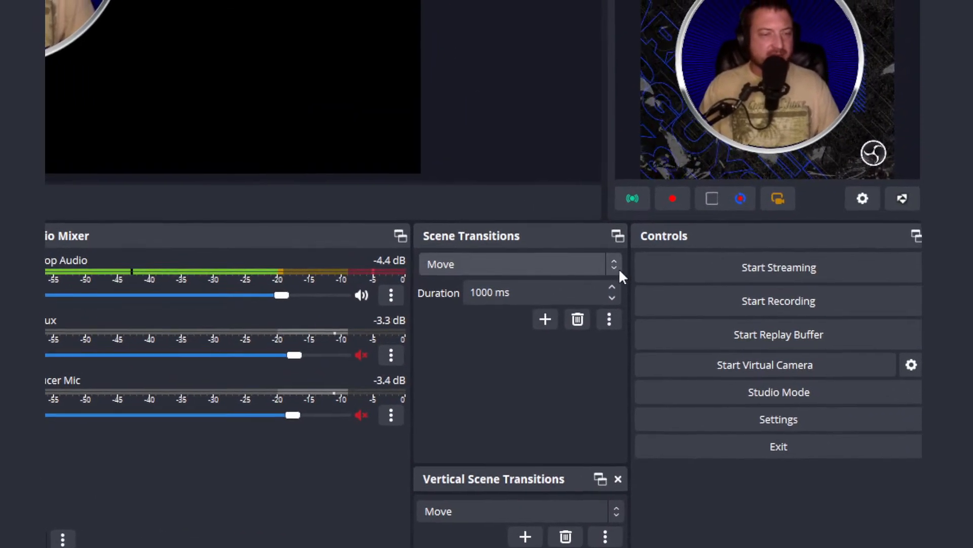
Step: Check which scene transitions are available and switch to the OBS Guys Teach scene collection
{"action": "left_click", "coordinate": [573, 273]}
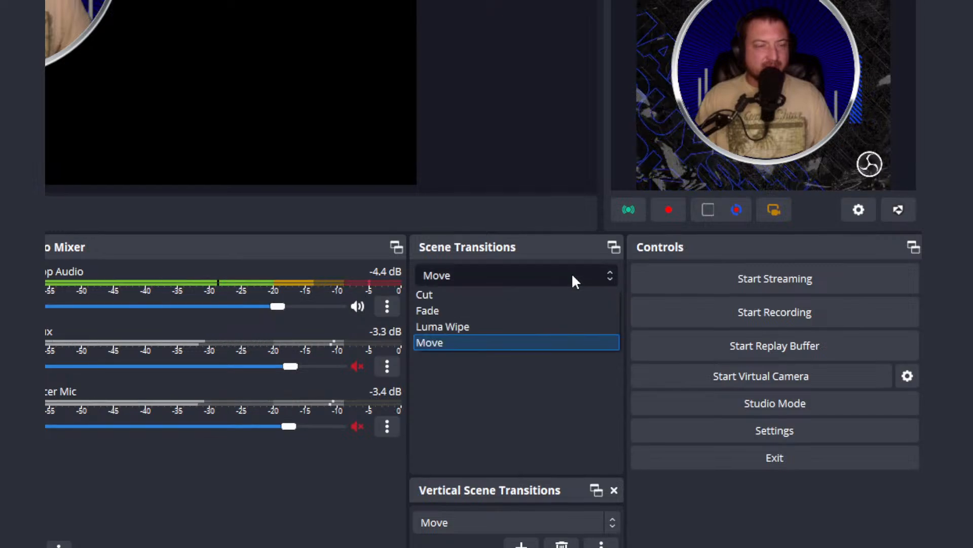
{"action": "left_click", "coordinate": [572, 280]}
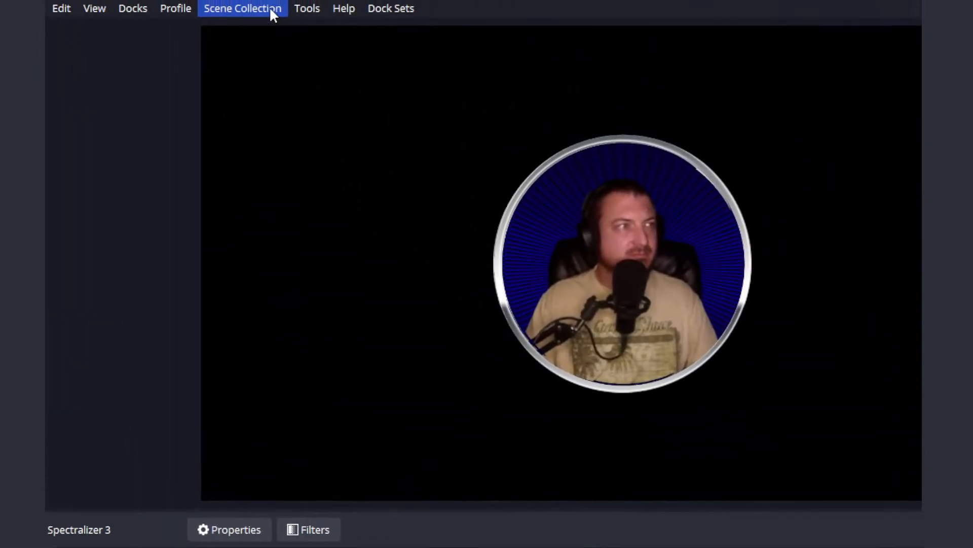
{"action": "left_click", "coordinate": [269, 10]}
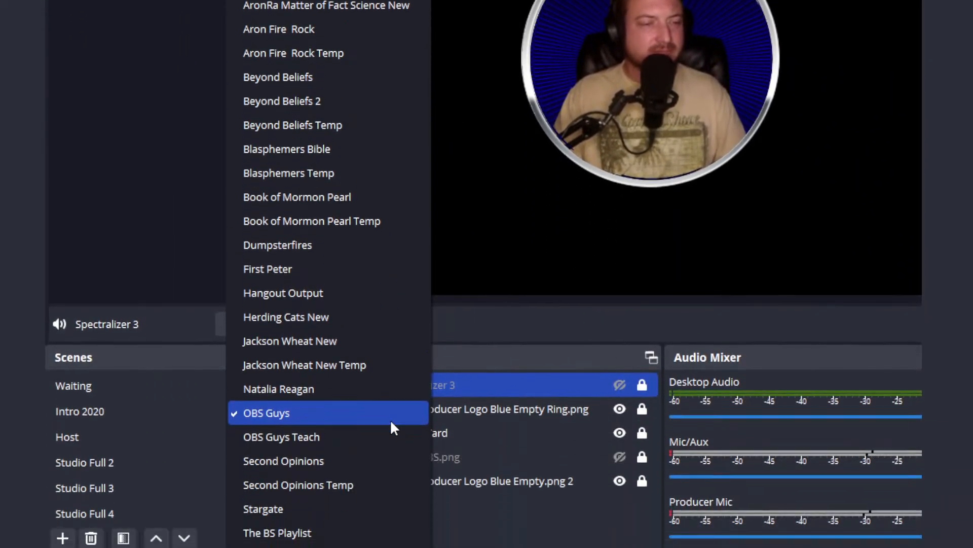
{"action": "left_click", "coordinate": [391, 436]}
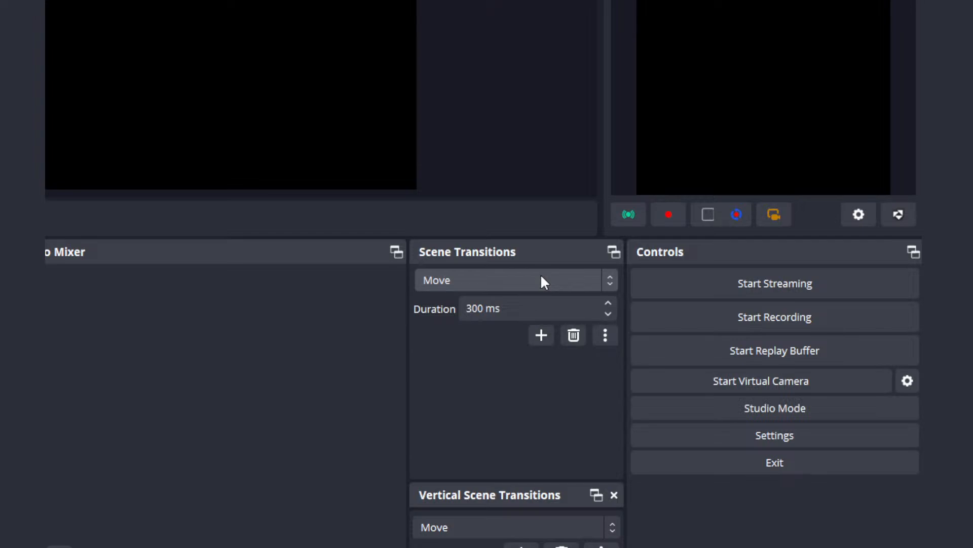
Step: Choose Move as the scene transition and set its duration to 800 ms
{"action": "left_click", "coordinate": [541, 277]}
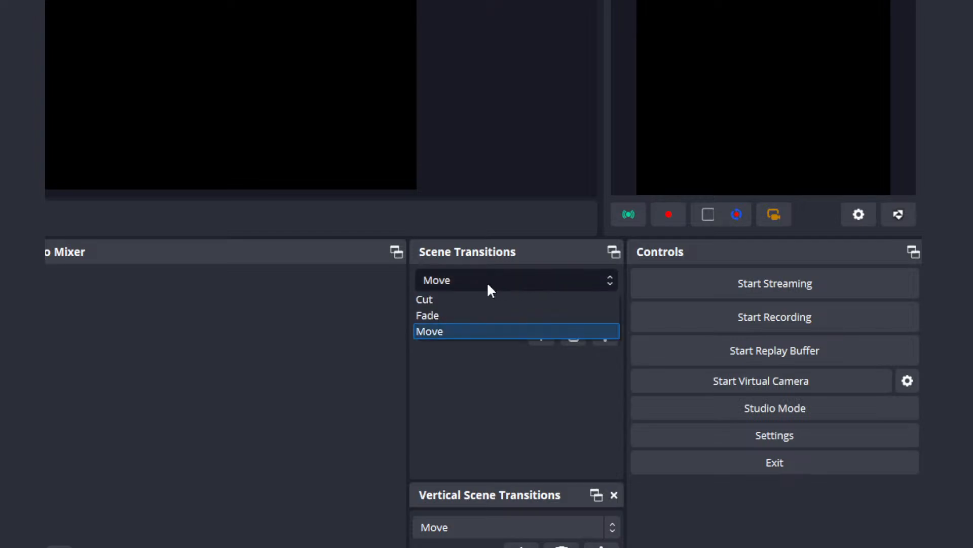
{"action": "left_click", "coordinate": [440, 332]}
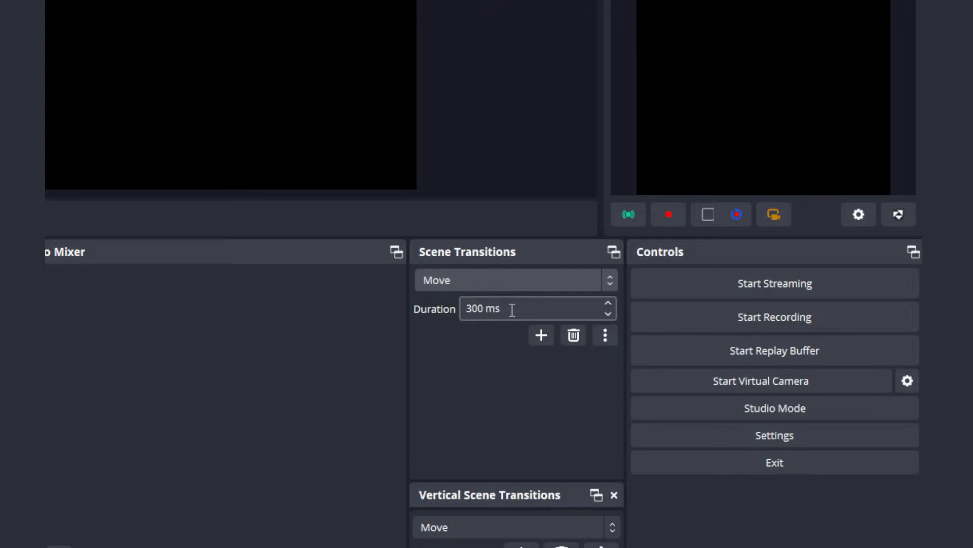
{"action": "left_click", "coordinate": [471, 313]}
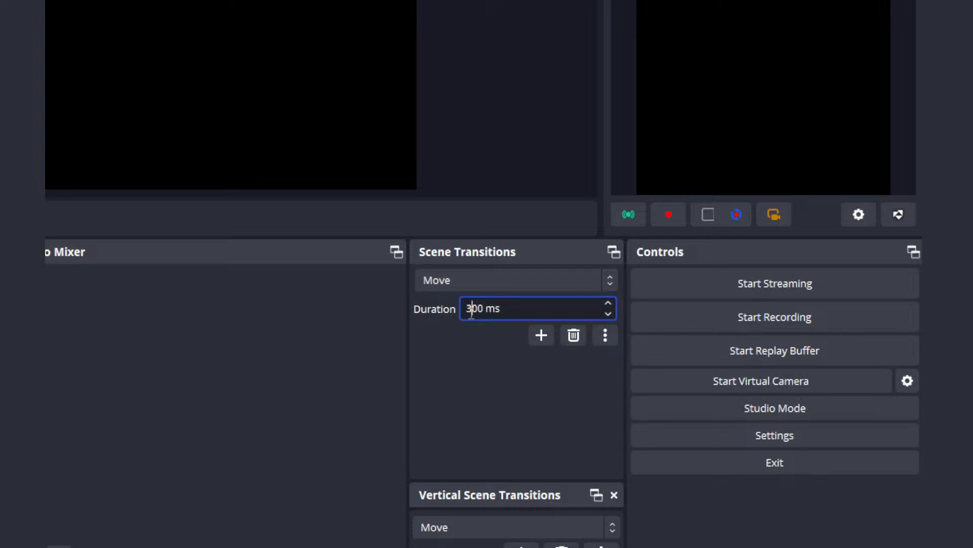
{"action": "left_click_drag", "start_coordinate": [472, 313], "coordinate": [461, 310]}
{"action": "type", "text": "8"}
Step: Open the Move transition's properties, examine its source name matching and general options, and close them
{"action": "left_click", "coordinate": [607, 337]}
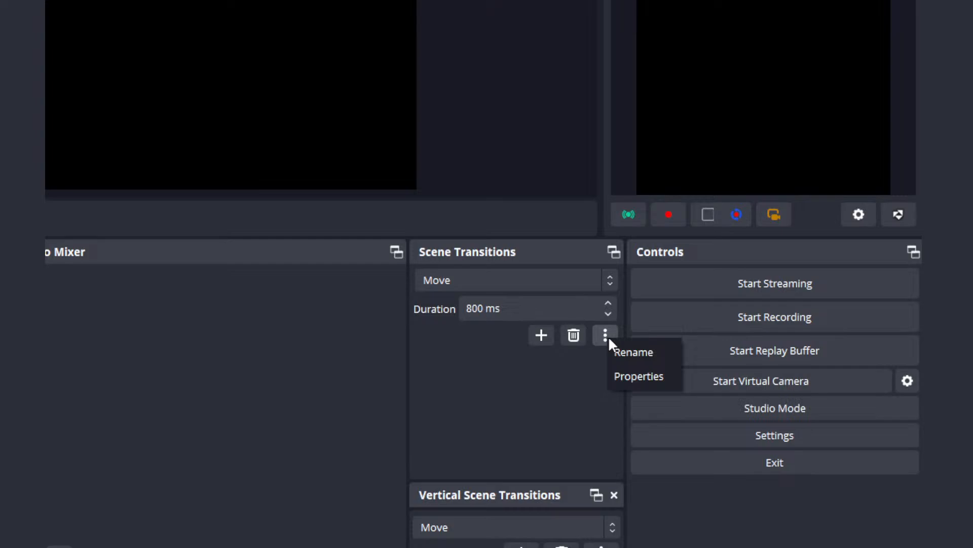
{"action": "left_click", "coordinate": [634, 375]}
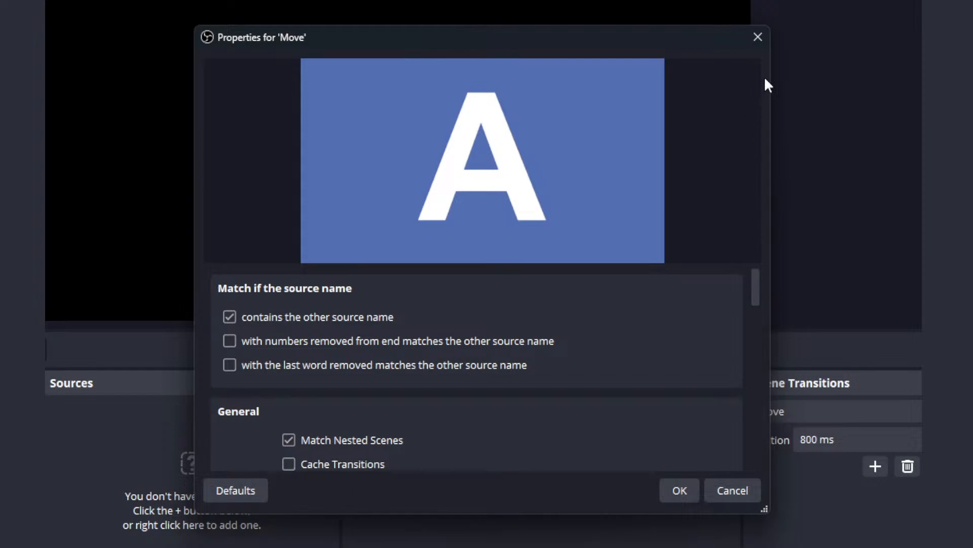
{"action": "left_click", "coordinate": [757, 38]}
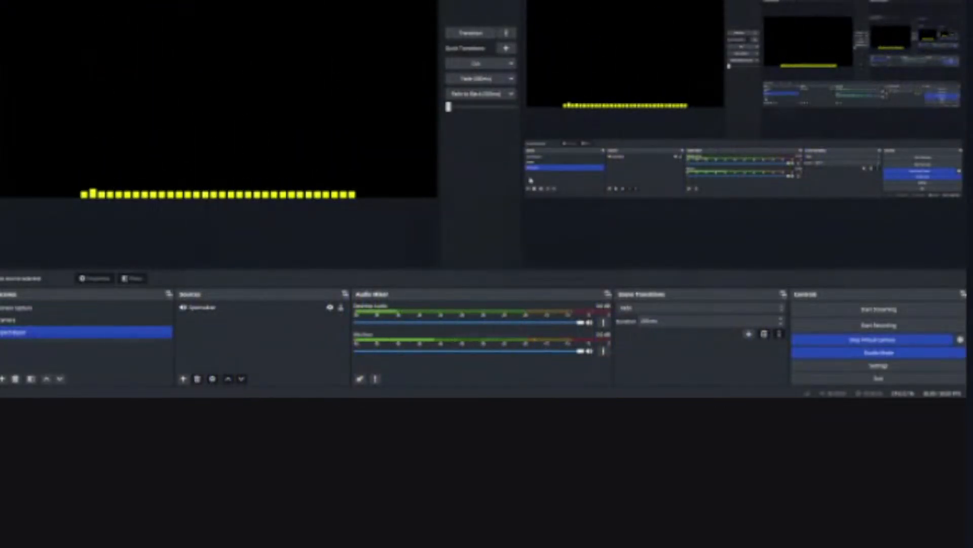
Step: Examine the options offered for the Cut quick transition in Studio Mode
{"action": "left_click", "coordinate": [510, 63]}
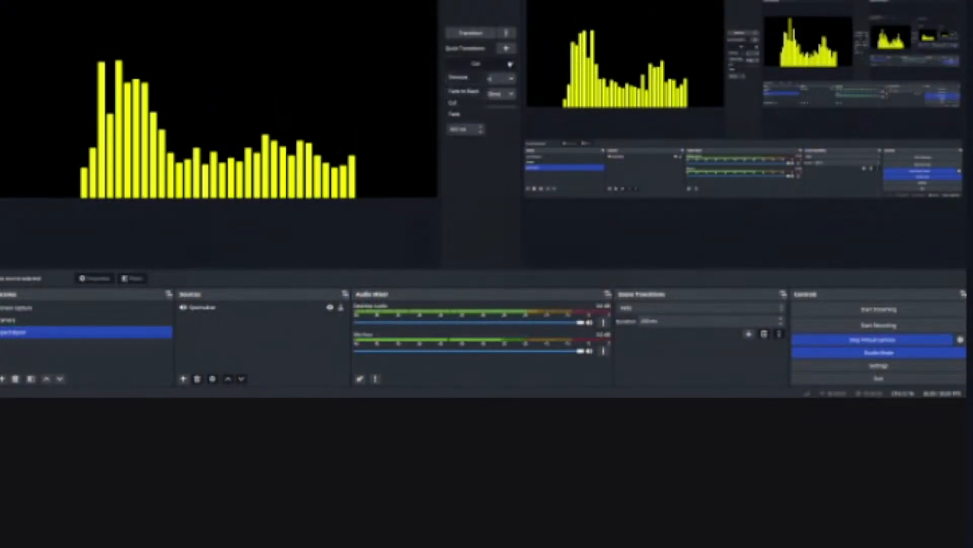
{"action": "left_click", "coordinate": [510, 65]}
{"action": "left_click", "coordinate": [510, 65]}
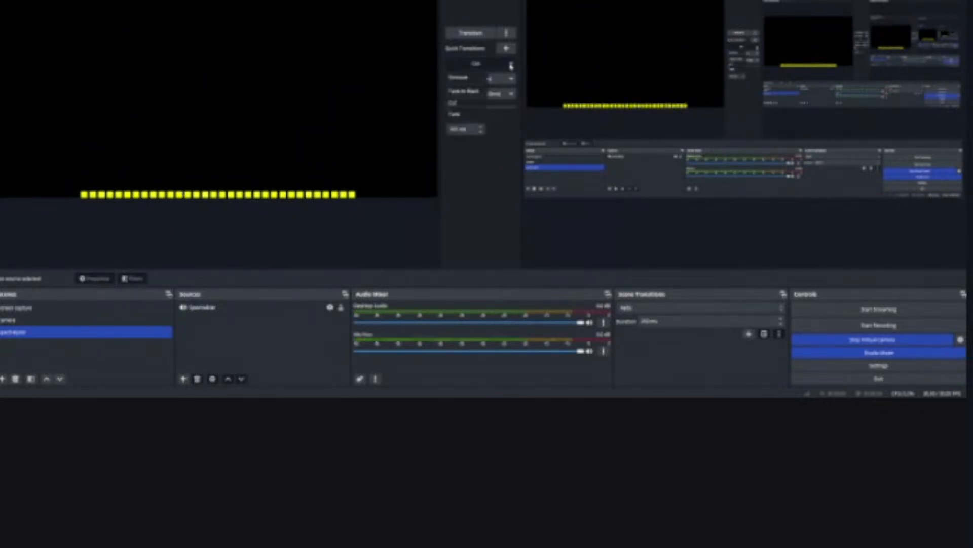
{"action": "left_click", "coordinate": [510, 64]}
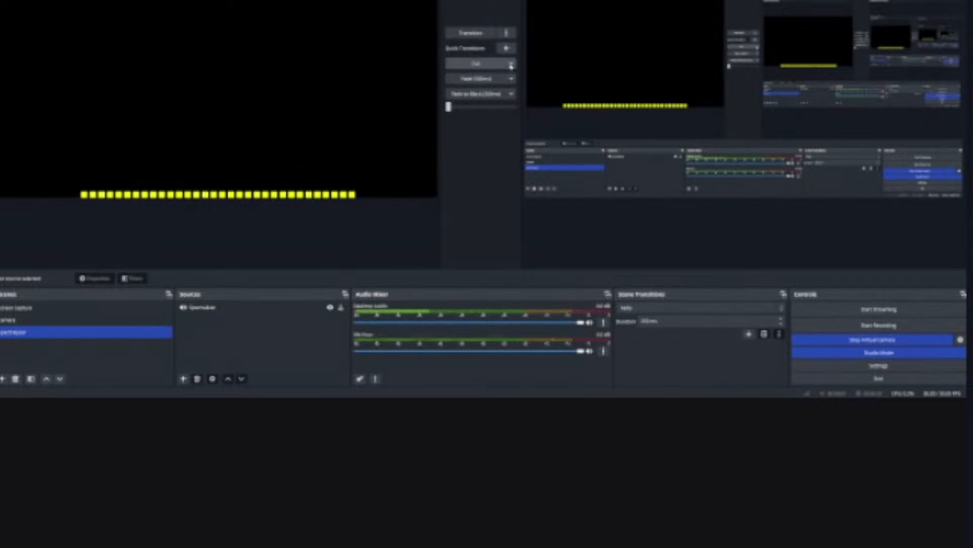
{"action": "left_click", "coordinate": [510, 65]}
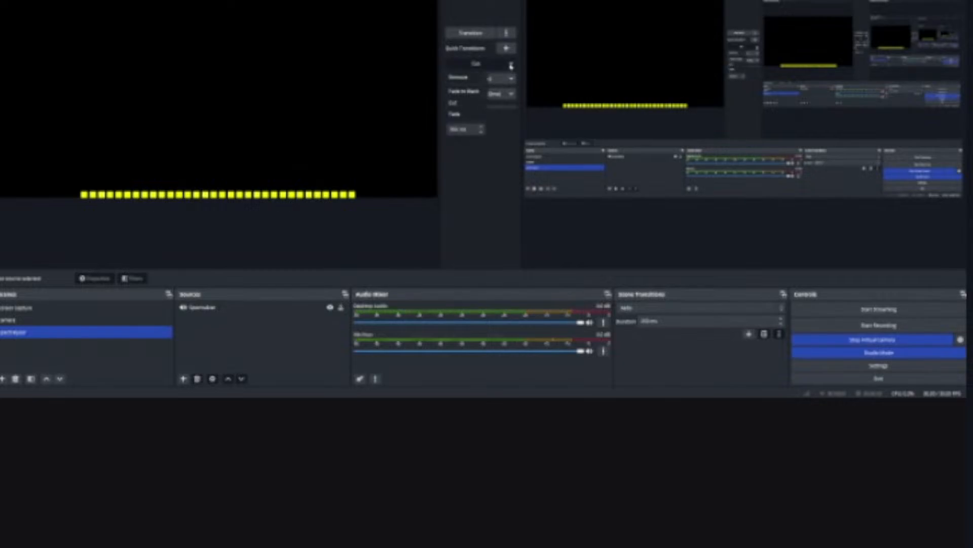
{"action": "left_click", "coordinate": [511, 66]}
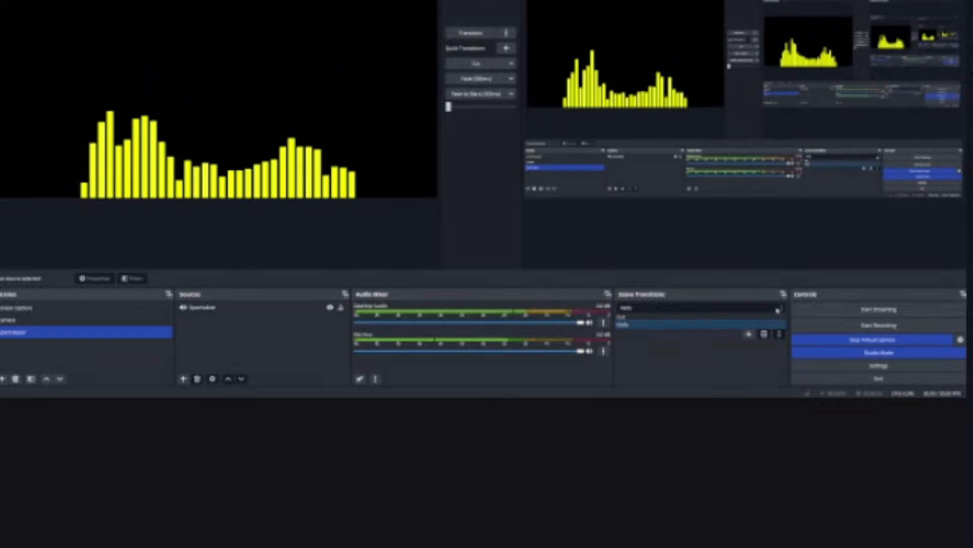
Step: Examine the choices for the main scene transition and leave Fade selected
{"action": "left_click", "coordinate": [782, 308]}
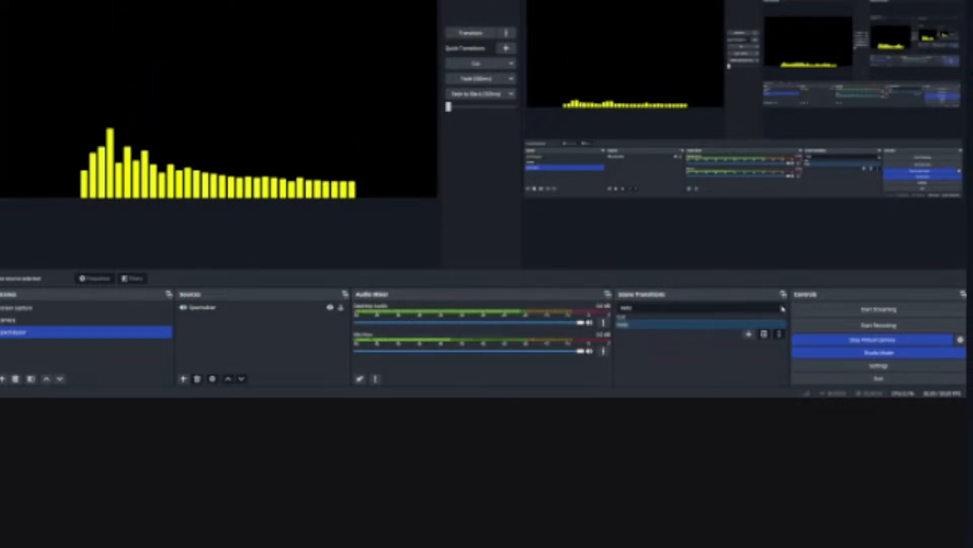
{"action": "left_click", "coordinate": [782, 308]}
{"action": "left_click", "coordinate": [783, 309]}
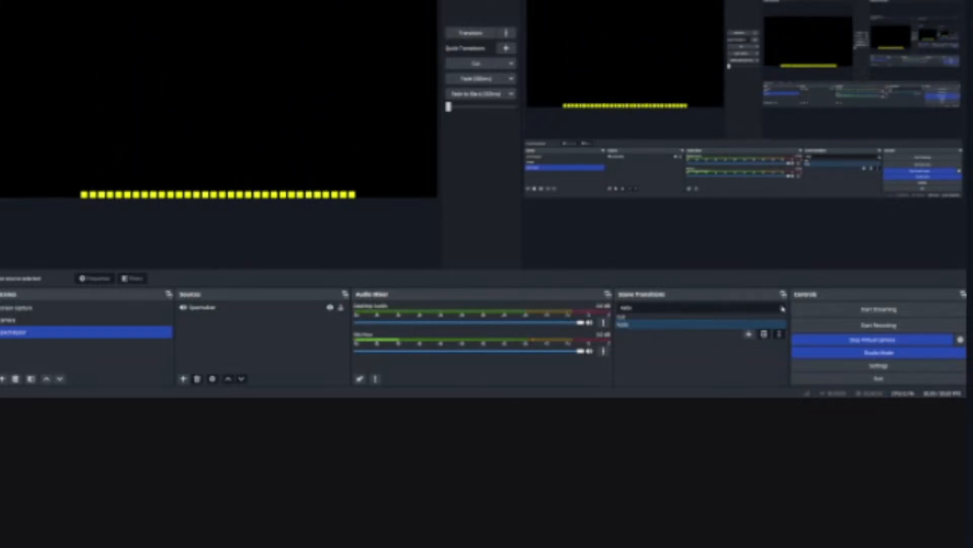
{"action": "left_click", "coordinate": [782, 308]}
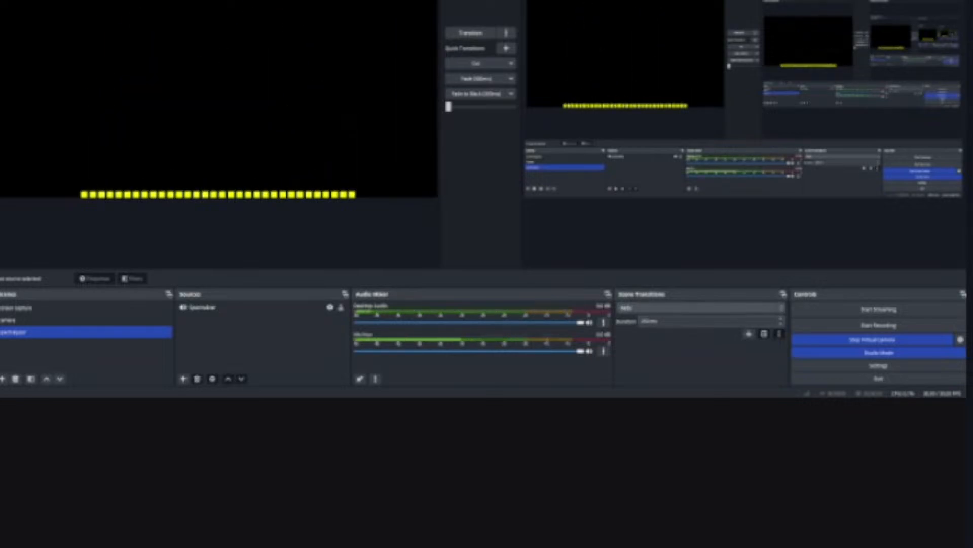
{"action": "left_click", "coordinate": [782, 310]}
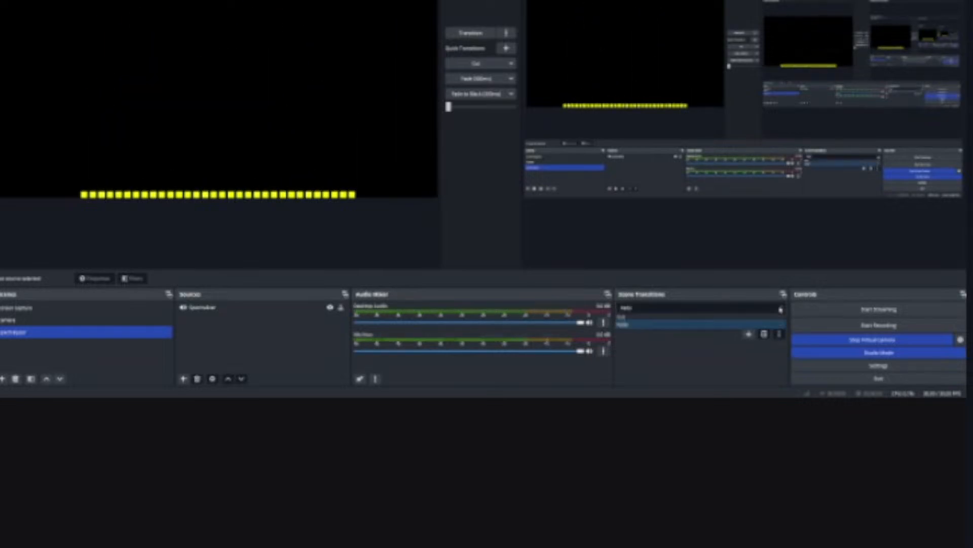
{"action": "left_click", "coordinate": [781, 310]}
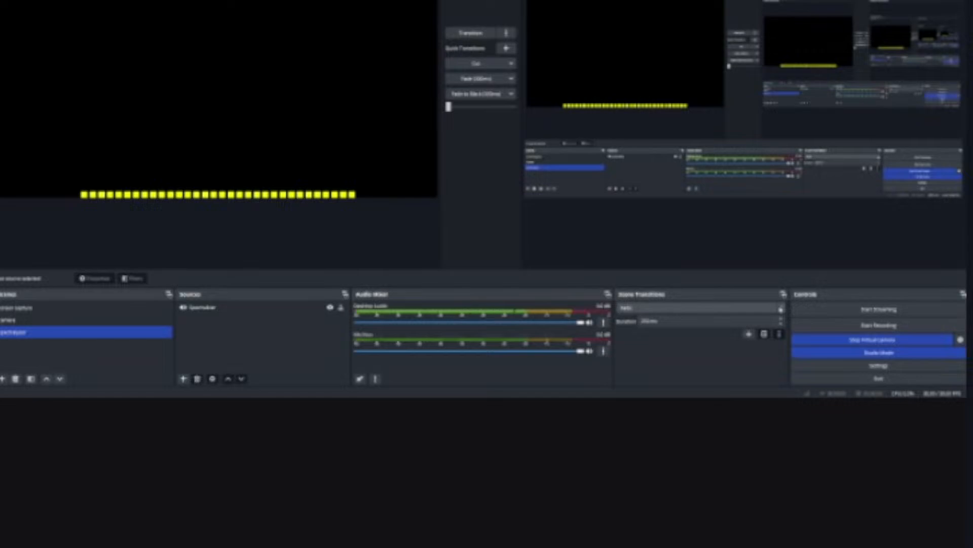
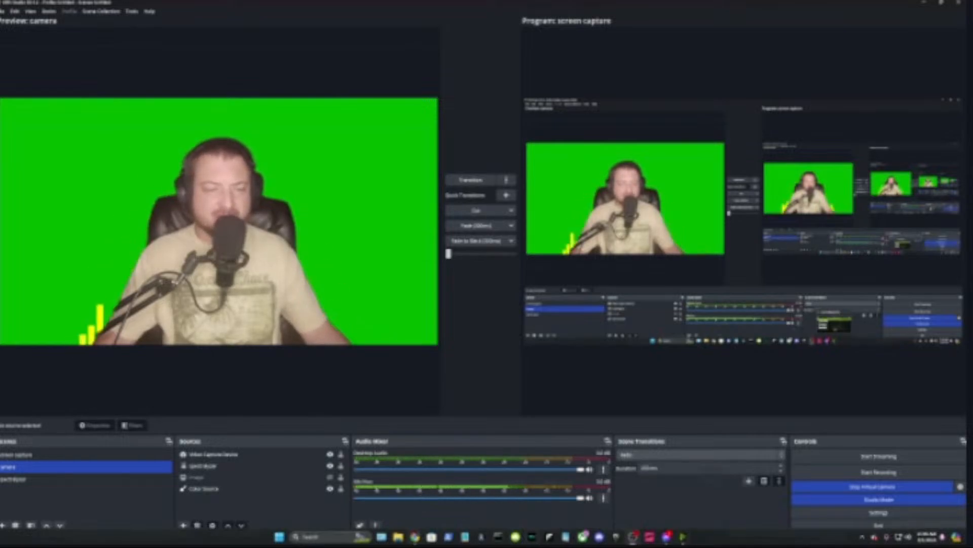
Step: Switch to the Chrome live chat window and open the OBS forum page for the Move 3.0.2 plugin
{"action": "mouse_move", "coordinate": [415, 536]}
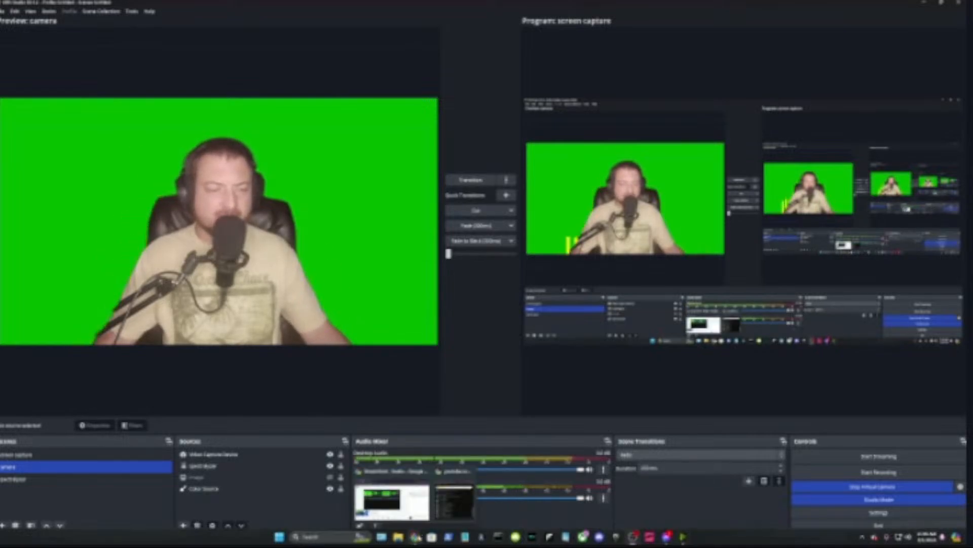
{"action": "left_click", "coordinate": [457, 500]}
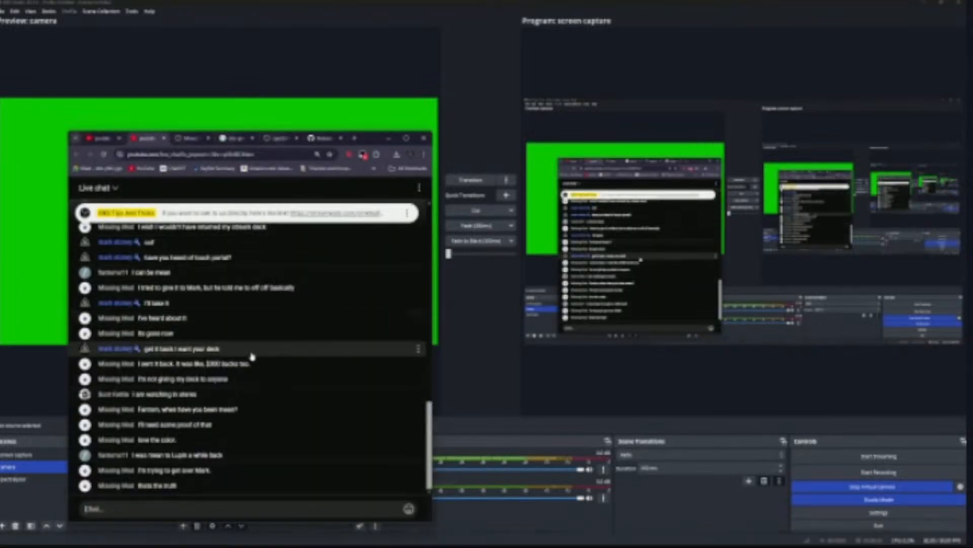
{"action": "scroll", "coordinate": [251, 393], "scroll_direction": "up", "scroll_amount": 2}
{"action": "scroll", "coordinate": [251, 395], "scroll_direction": "up", "scroll_amount": 4}
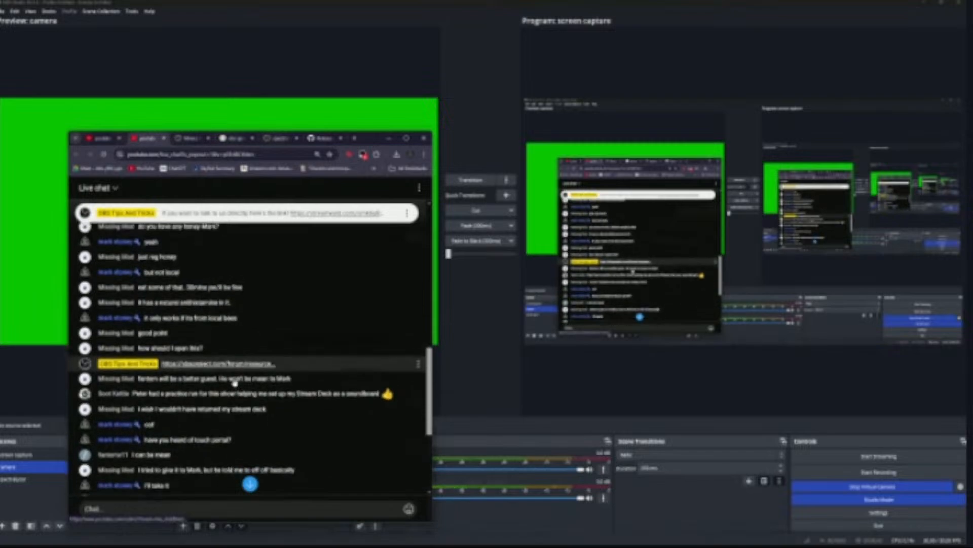
{"action": "left_click", "coordinate": [234, 383]}
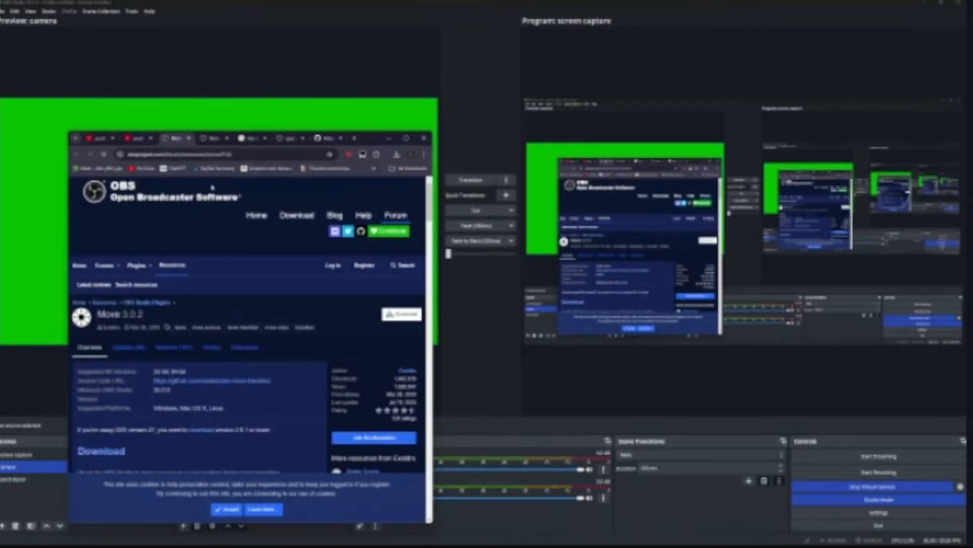
Step: Read through the Move plugin page's manual installation instructions for Windows
{"action": "scroll", "coordinate": [291, 368], "scroll_direction": "down", "scroll_amount": 2}
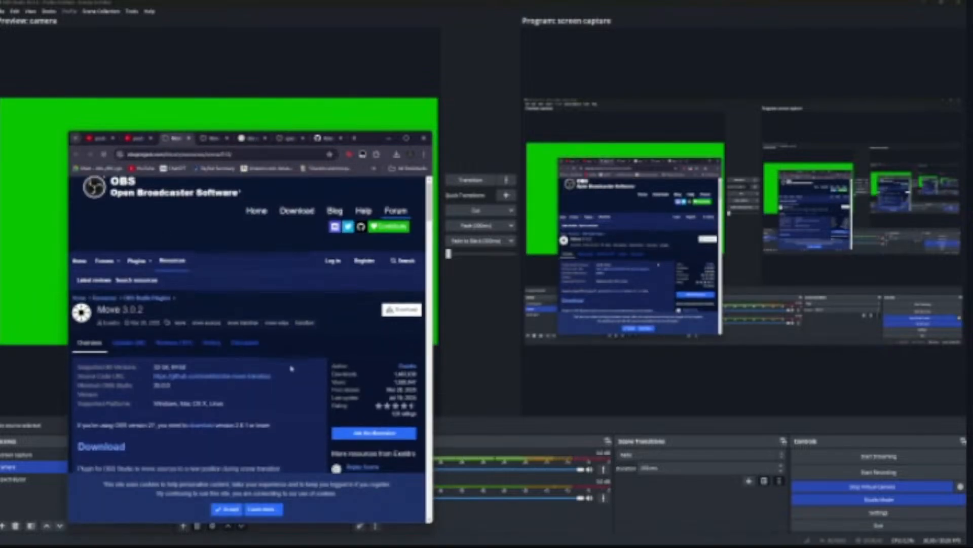
{"action": "scroll", "coordinate": [291, 369], "scroll_direction": "down", "scroll_amount": 5}
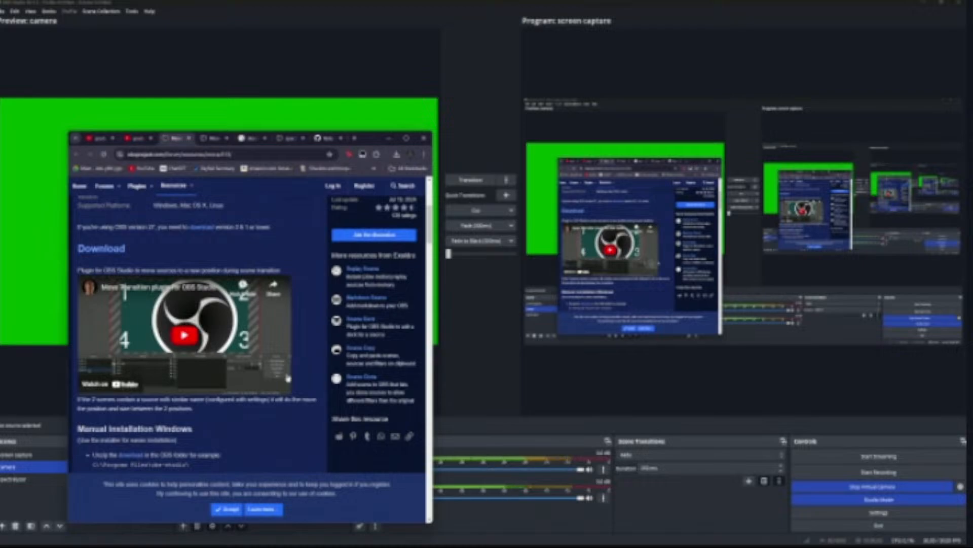
{"action": "scroll", "coordinate": [293, 416], "scroll_direction": "down", "scroll_amount": 2}
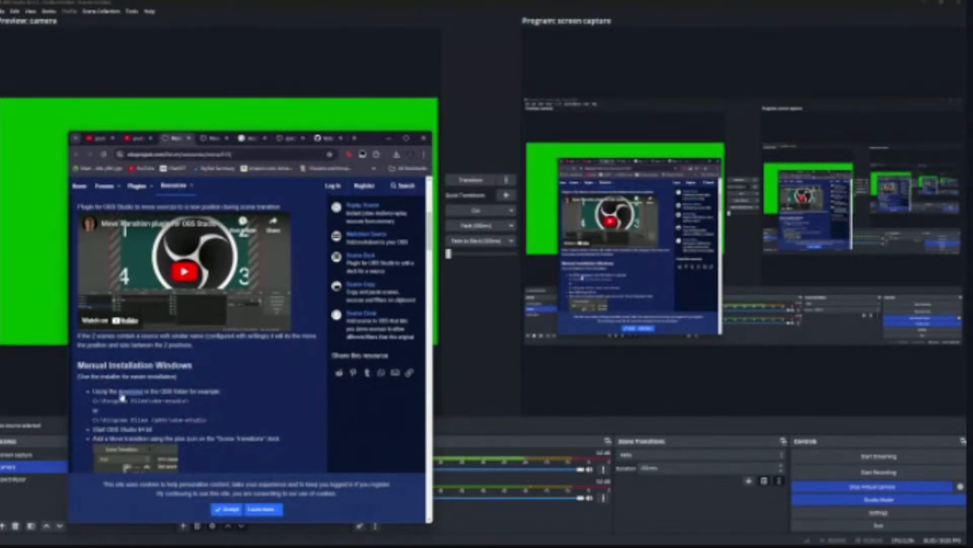
{"action": "scroll", "coordinate": [201, 401], "scroll_direction": "down", "scroll_amount": 4}
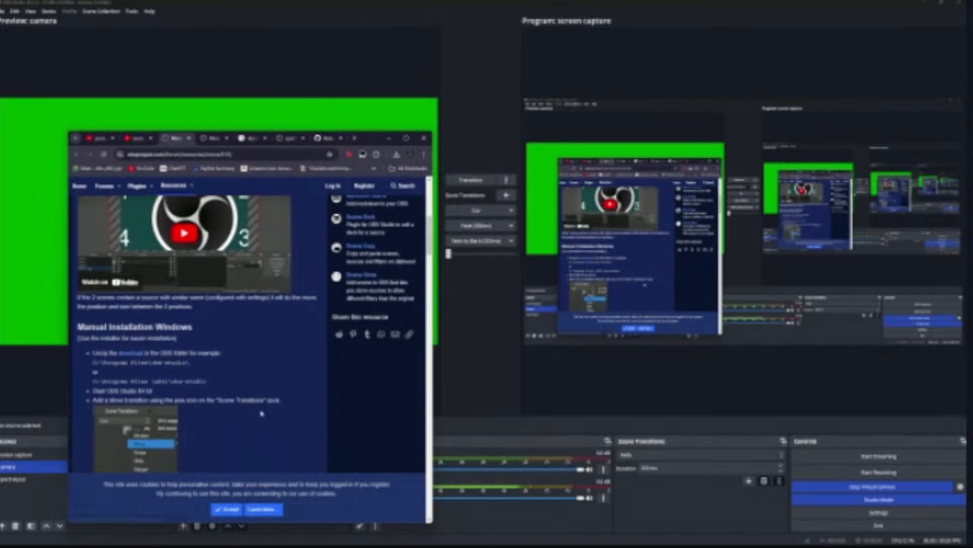
{"action": "scroll", "coordinate": [262, 411], "scroll_direction": "down", "scroll_amount": 1}
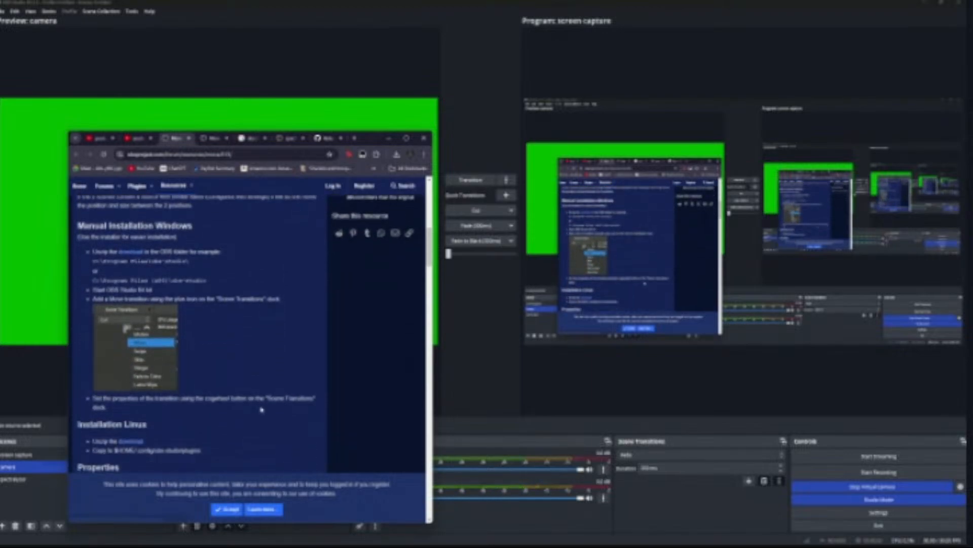
{"action": "scroll", "coordinate": [261, 409], "scroll_direction": "up", "scroll_amount": 1}
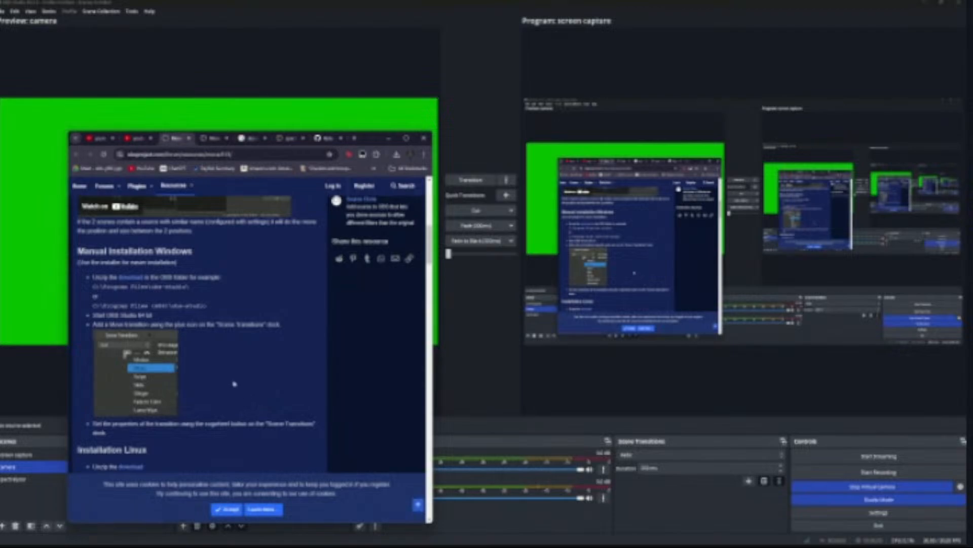
{"action": "scroll", "coordinate": [232, 375], "scroll_direction": "up", "scroll_amount": 1}
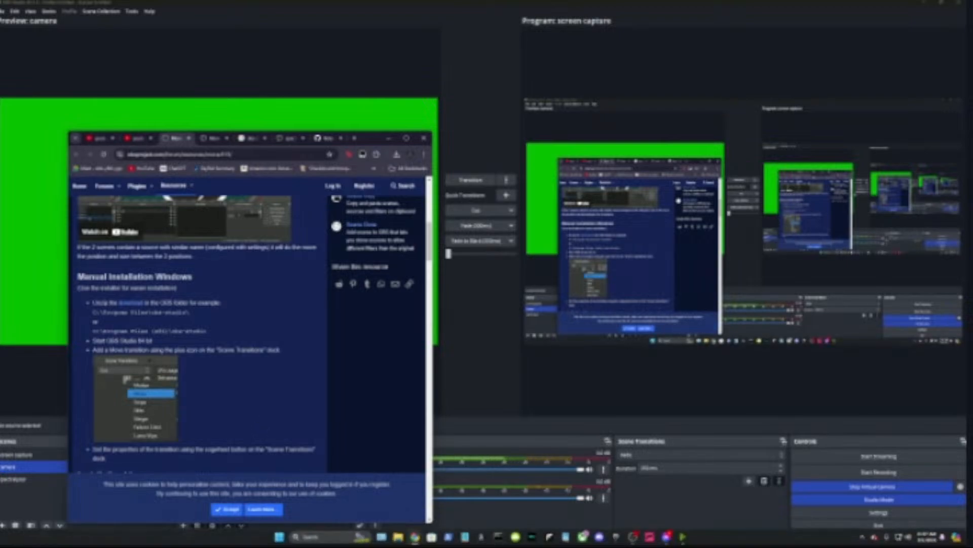
Step: Open File Explorer and go to the obs-studio folder inside Program Files on the C: drive
{"action": "key", "text": "super+e"}
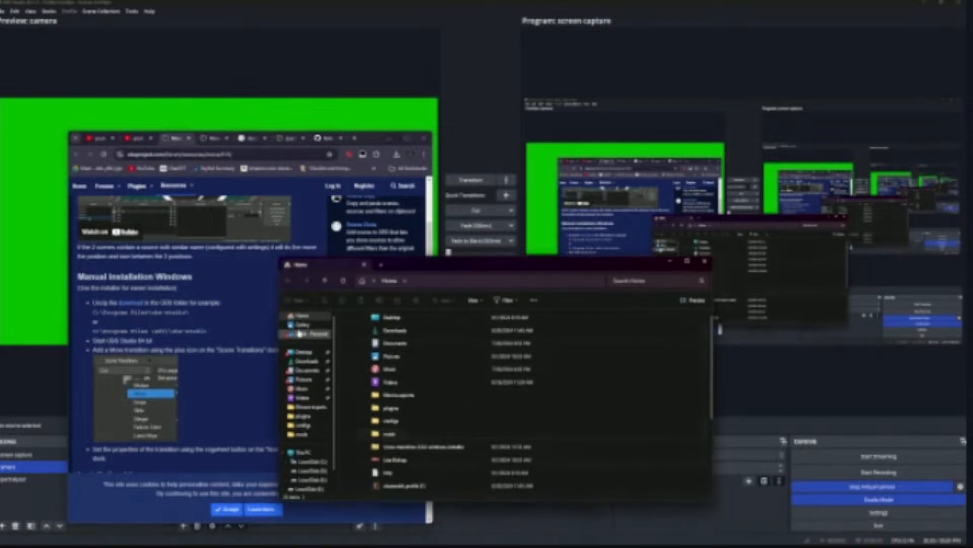
{"action": "left_click", "coordinate": [319, 464]}
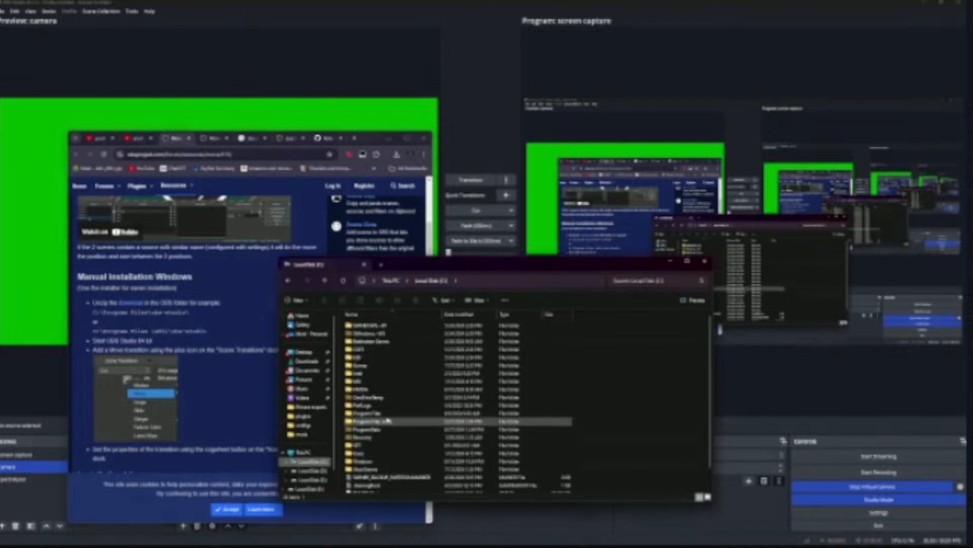
{"action": "double_click", "coordinate": [385, 414]}
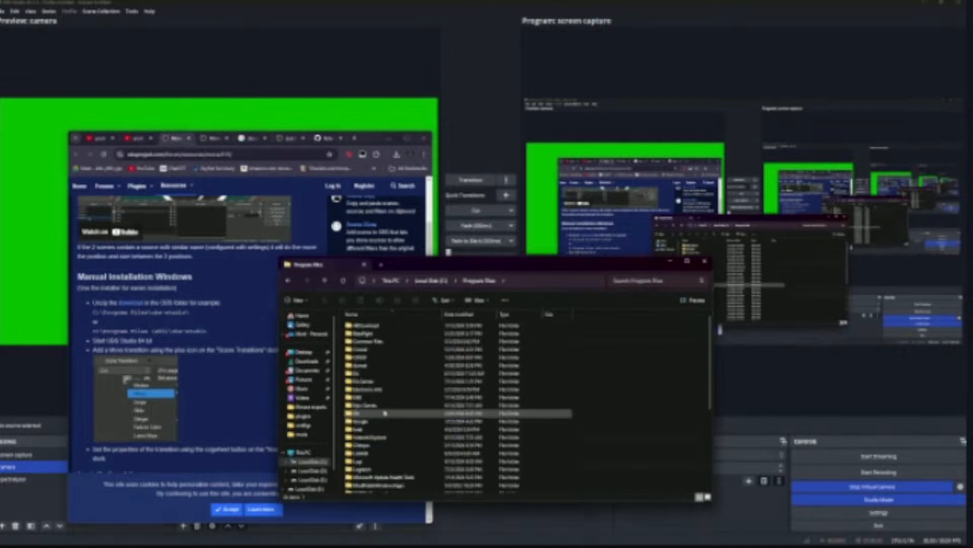
{"action": "scroll", "coordinate": [375, 458], "scroll_direction": "down", "scroll_amount": 4}
{"action": "double_click", "coordinate": [373, 457]}
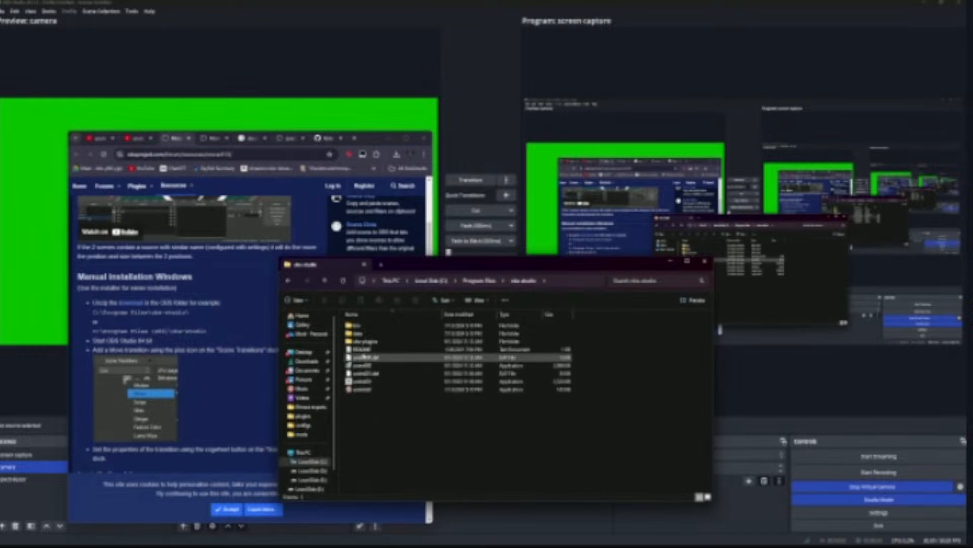
{"action": "double_click", "coordinate": [374, 343]}
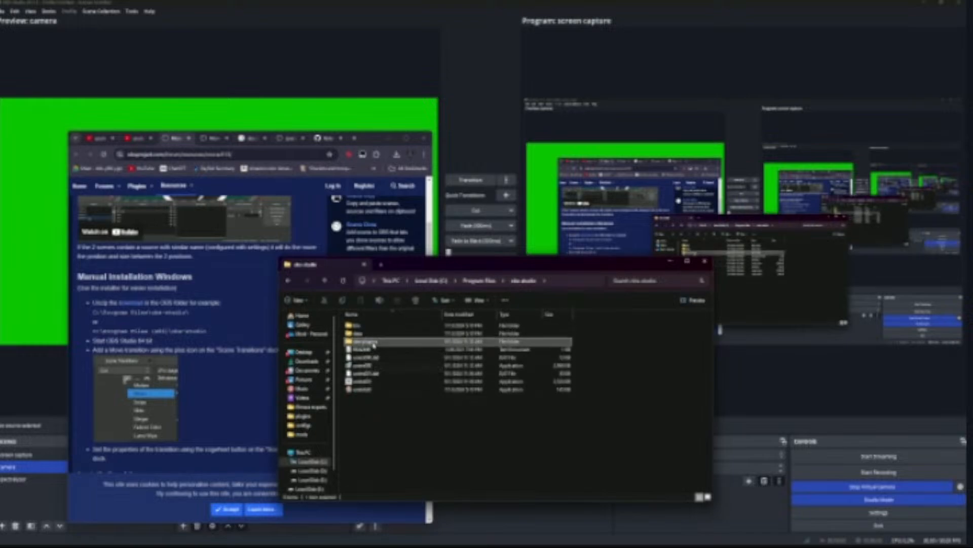
{"action": "left_click", "coordinate": [289, 281]}
Step: Open Downloads in a second File Explorer tab and try to move the move-transition zip into the obs-plugins folder
{"action": "left_click", "coordinate": [381, 264]}
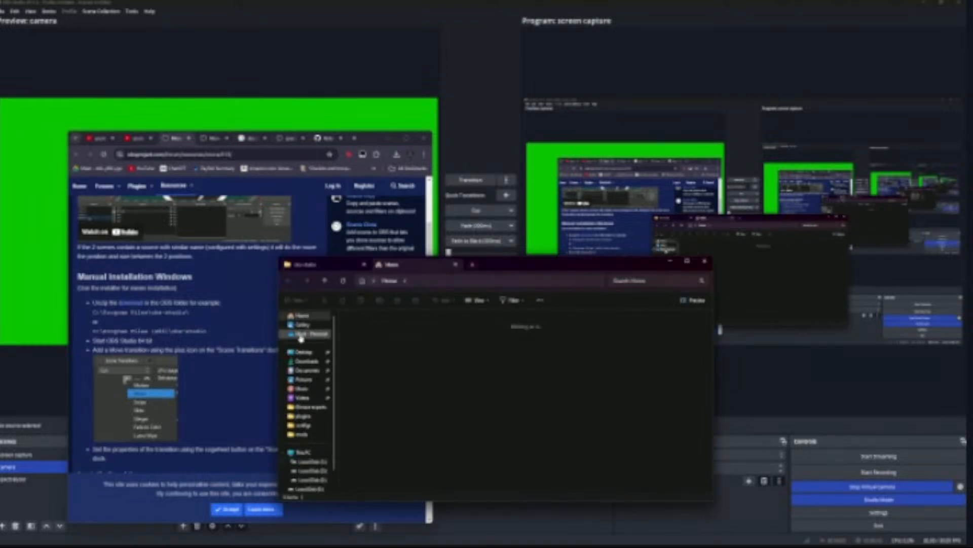
{"action": "left_click", "coordinate": [306, 360]}
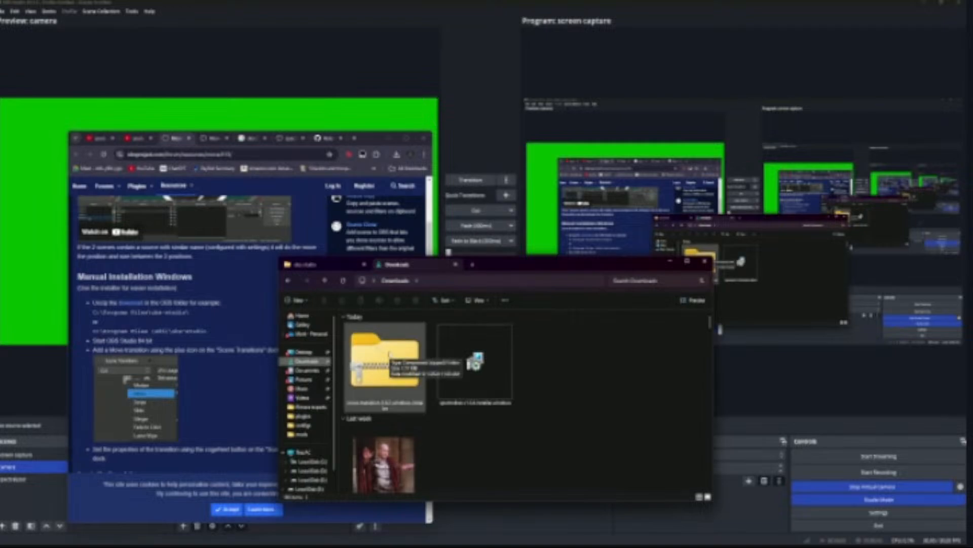
{"action": "left_click_drag", "start_coordinate": [388, 354], "coordinate": [362, 341]}
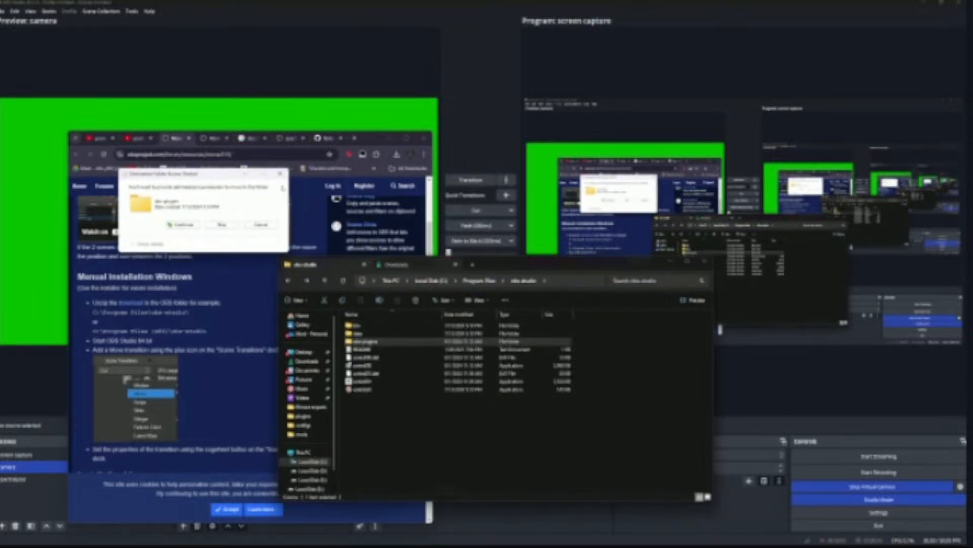
{"action": "left_click", "coordinate": [280, 174]}
Step: Split Downloads into its own window and move the move-transition zip into the obs-studio folder with administrator permission
{"action": "left_click_drag", "start_coordinate": [398, 265], "coordinate": [532, 230]}
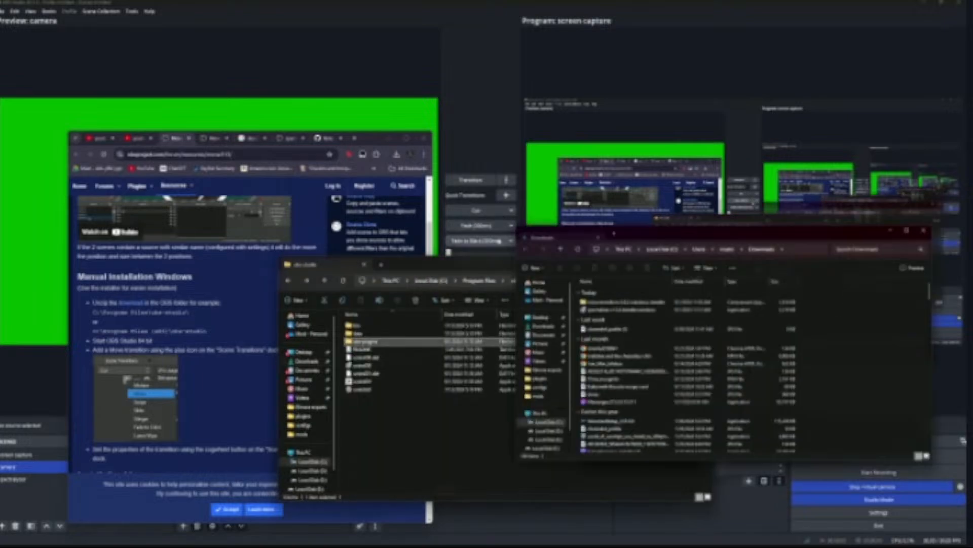
{"action": "left_click", "coordinate": [615, 302]}
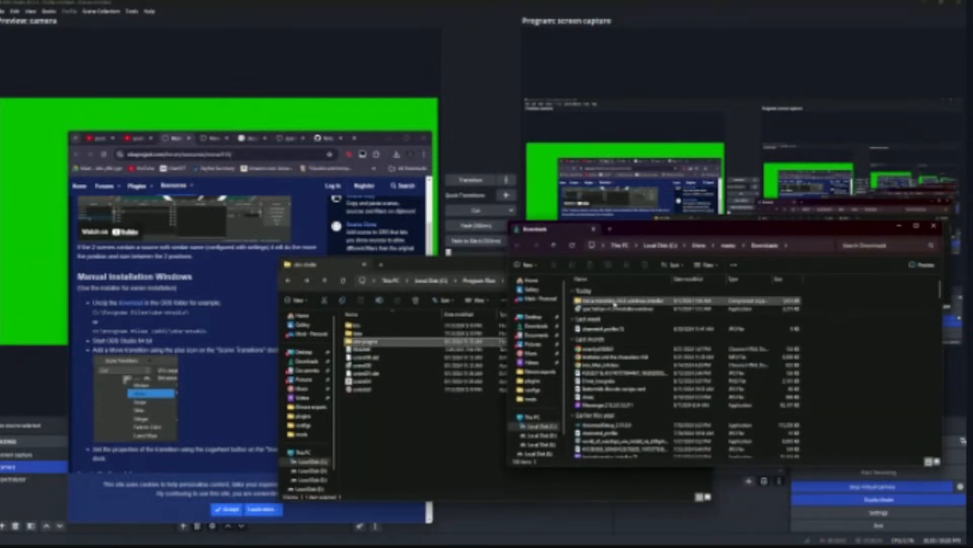
{"action": "left_click_drag", "start_coordinate": [615, 303], "coordinate": [364, 435]}
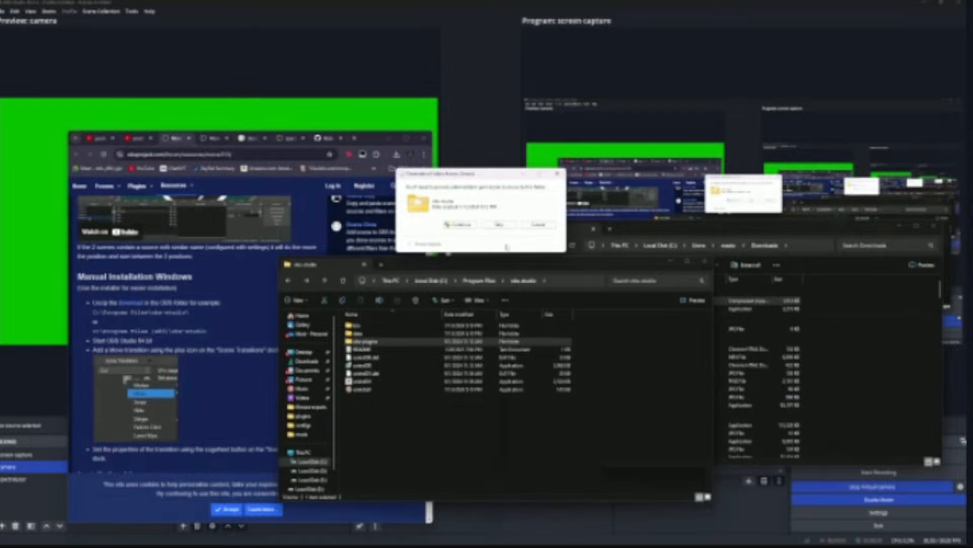
{"action": "left_click", "coordinate": [461, 225]}
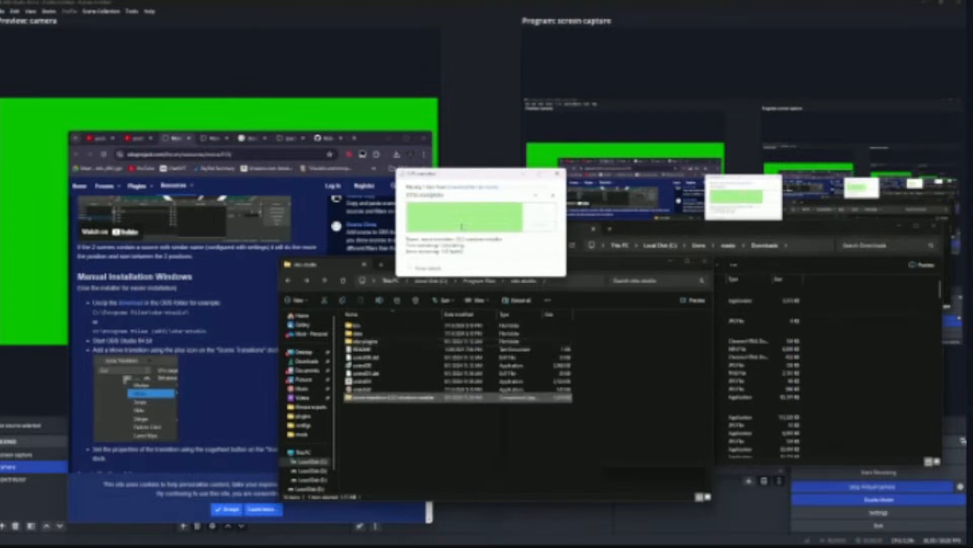
Step: Try to extract the move-transition zip to the default destination inside the obs-studio folder
{"action": "right_click", "coordinate": [377, 401]}
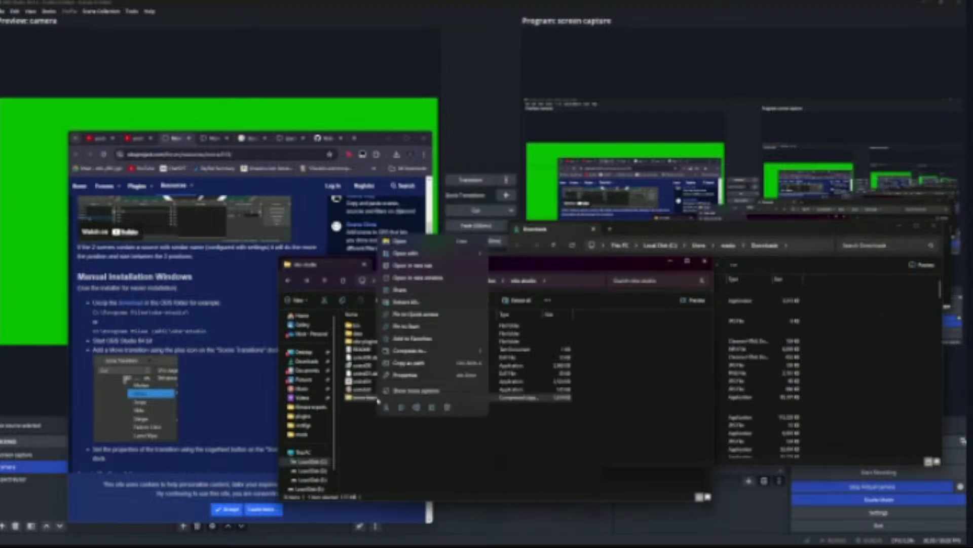
{"action": "left_click", "coordinate": [414, 302]}
{"action": "left_click", "coordinate": [549, 349]}
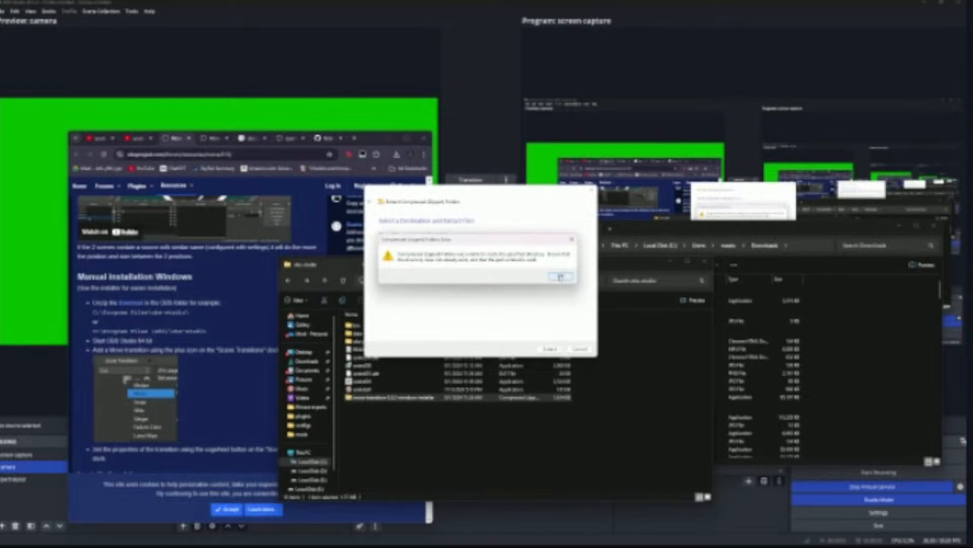
{"action": "left_click", "coordinate": [560, 277]}
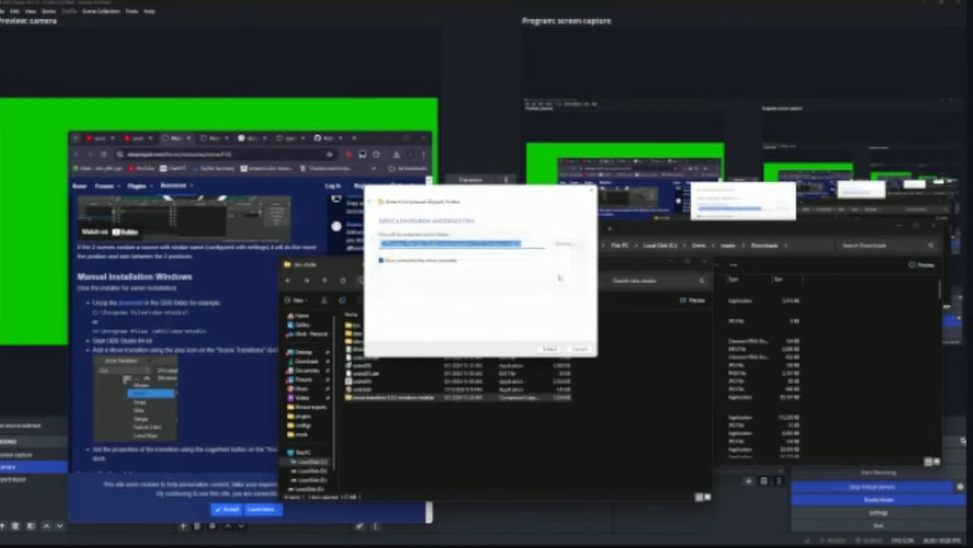
Step: Browse for a different extraction destination for the zip in Program Files on the C: drive
{"action": "left_click", "coordinate": [562, 244]}
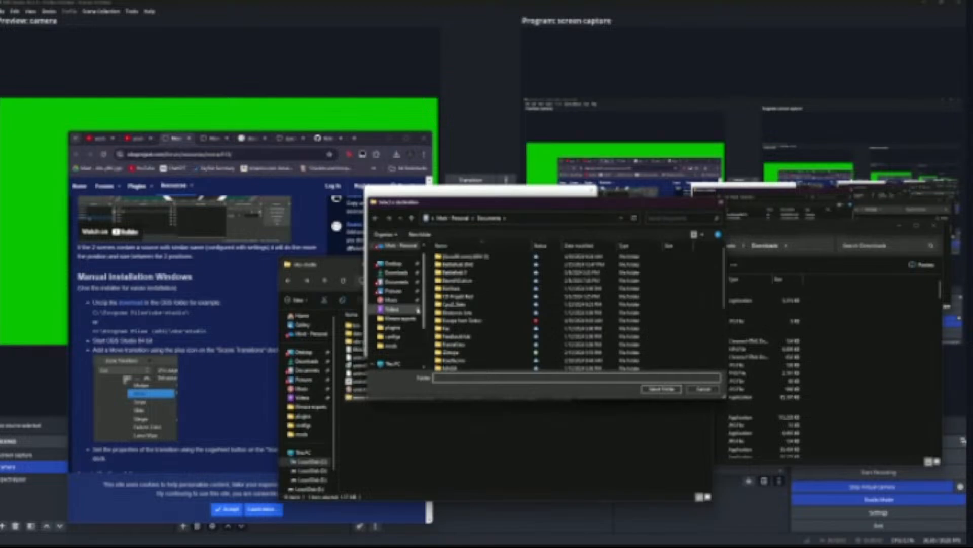
{"action": "scroll", "coordinate": [441, 314], "scroll_direction": "down", "scroll_amount": 1}
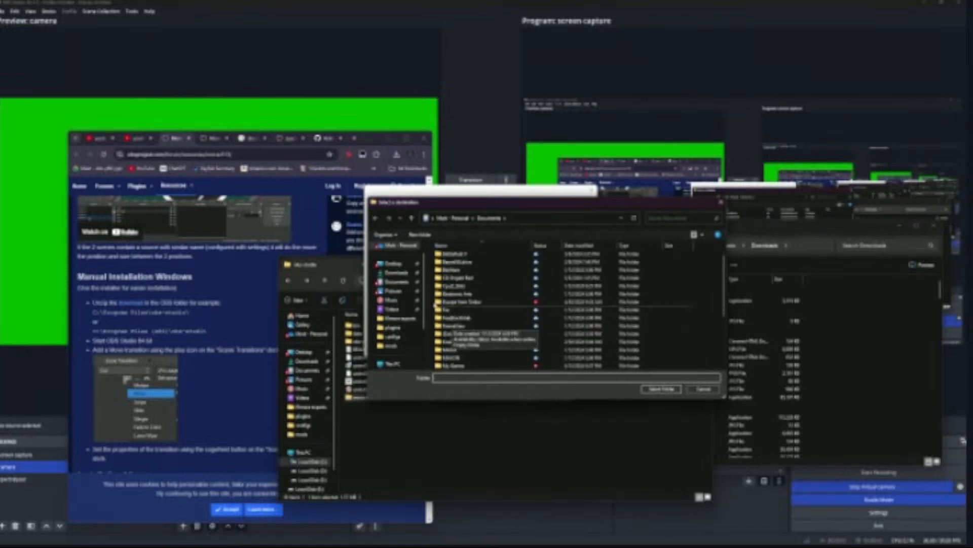
{"action": "scroll", "coordinate": [401, 304], "scroll_direction": "down", "scroll_amount": 3}
{"action": "left_click", "coordinate": [398, 337]}
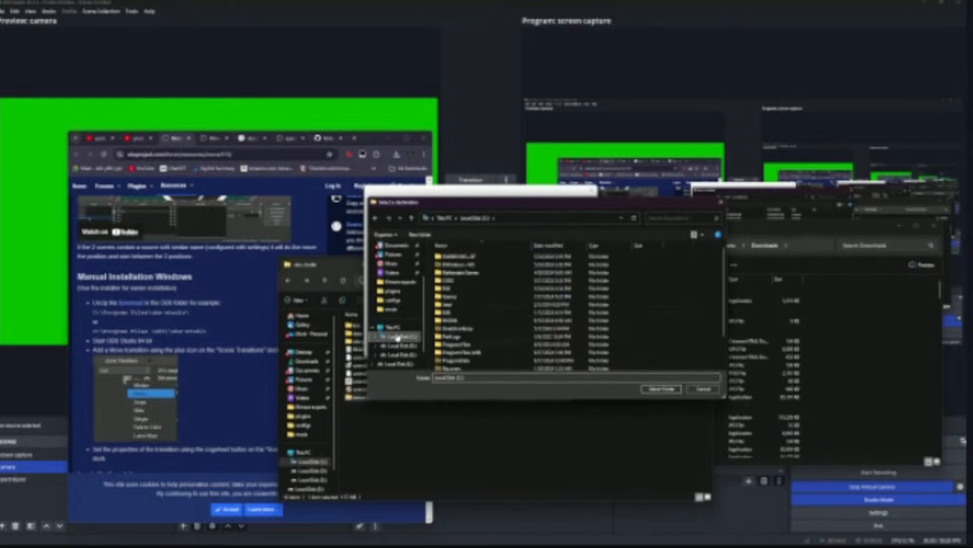
{"action": "scroll", "coordinate": [451, 330], "scroll_direction": "down", "scroll_amount": 2}
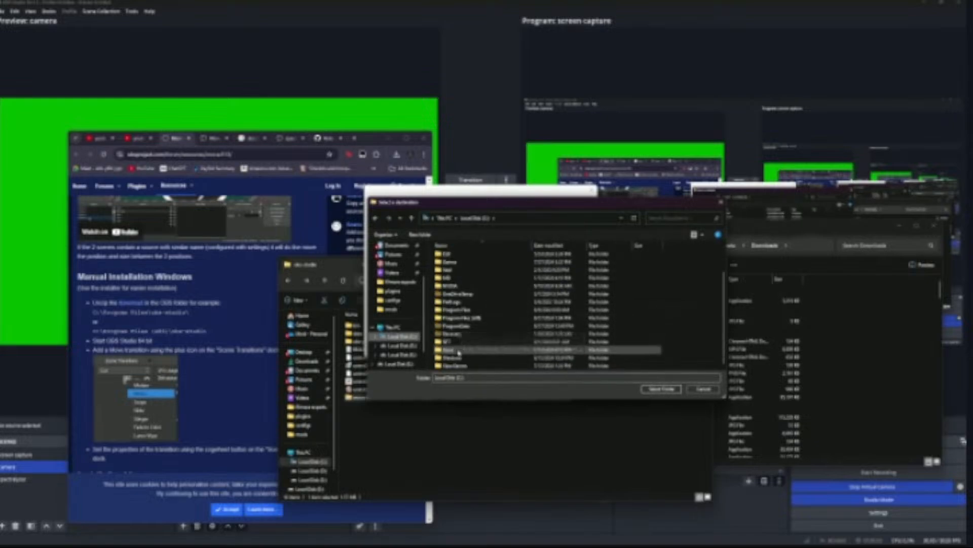
{"action": "double_click", "coordinate": [458, 309]}
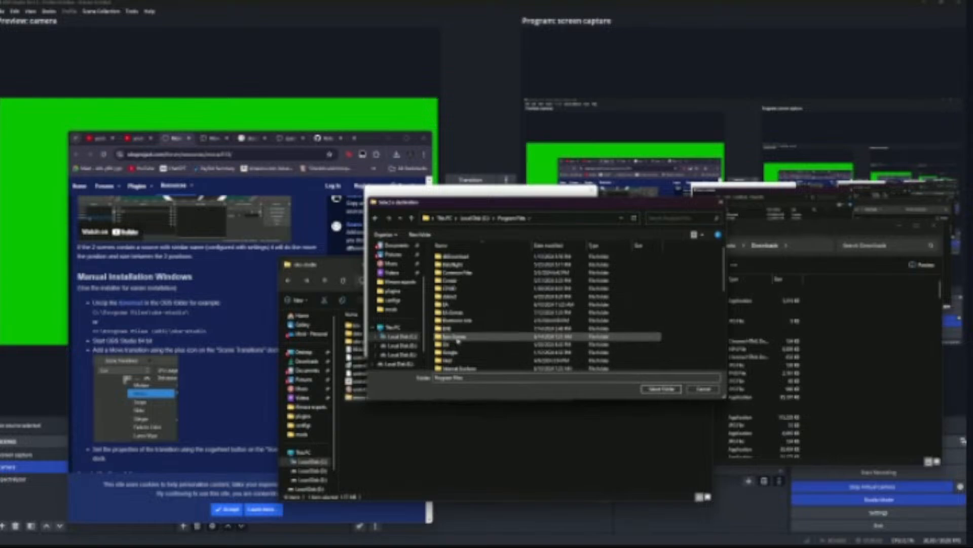
{"action": "scroll", "coordinate": [458, 341], "scroll_direction": "down", "scroll_amount": 5}
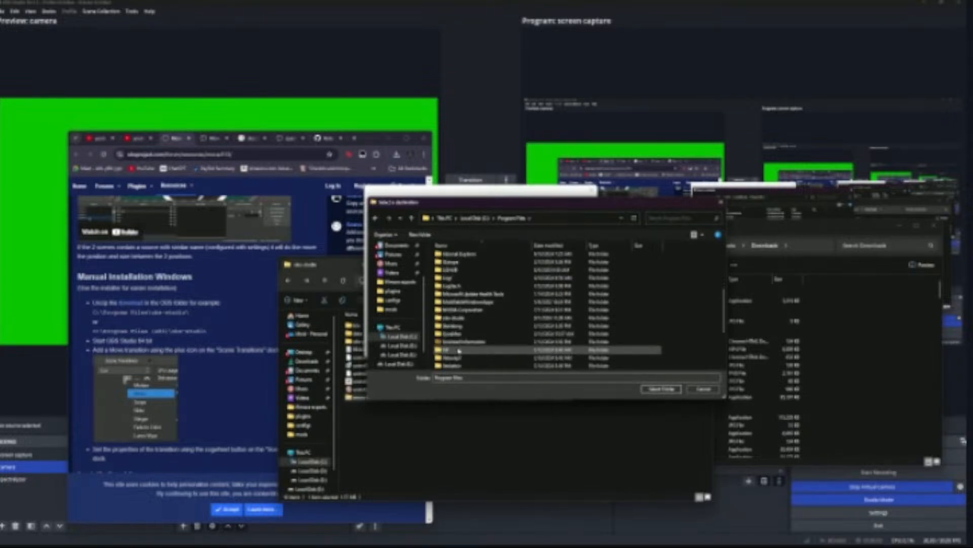
{"action": "scroll", "coordinate": [459, 349], "scroll_direction": "down", "scroll_amount": 3}
{"action": "scroll", "coordinate": [459, 347], "scroll_direction": "up", "scroll_amount": 4}
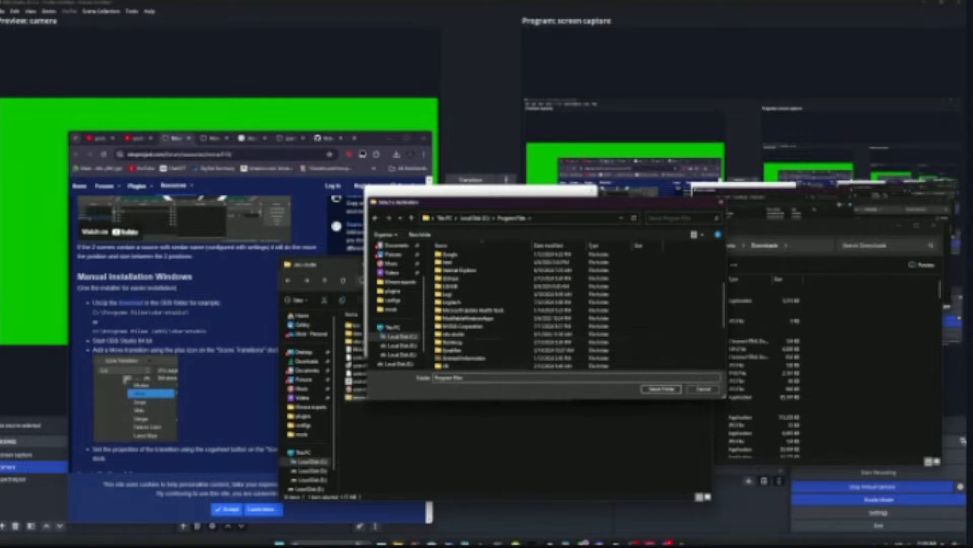
Step: Close OBS Studio and confirm the exit
{"action": "right_click", "coordinate": [634, 536]}
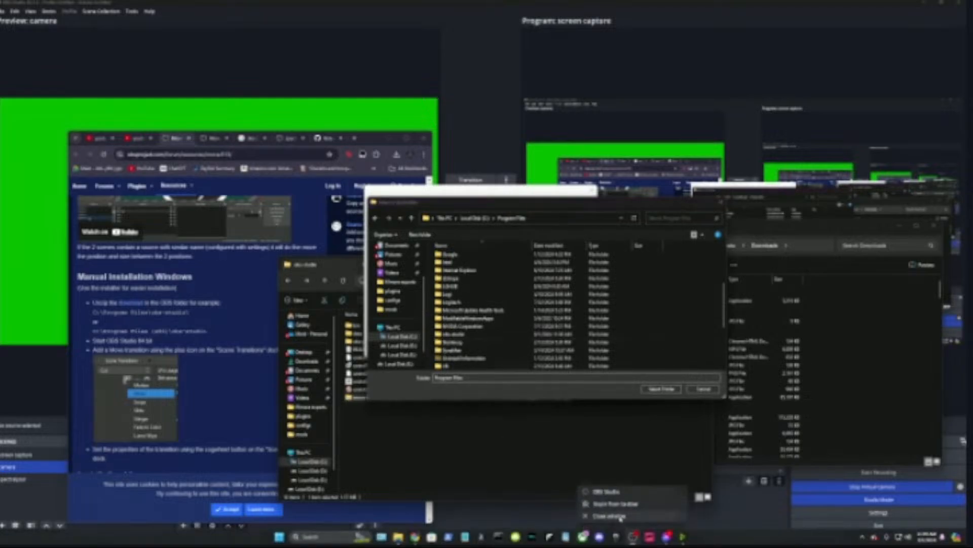
{"action": "left_click", "coordinate": [621, 517]}
{"action": "left_click", "coordinate": [538, 284]}
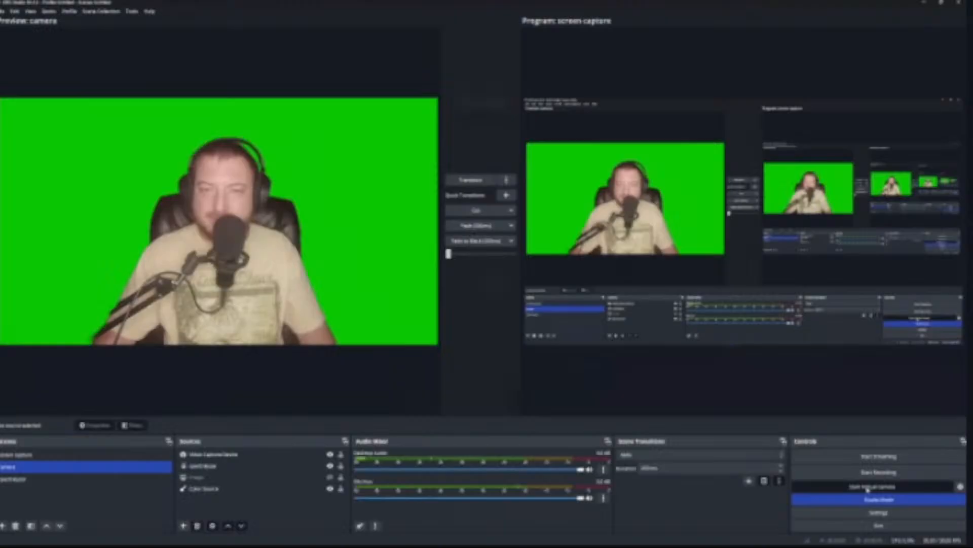
Step: Start the virtual camera in the relaunched OBS Studio
{"action": "left_click", "coordinate": [872, 486]}
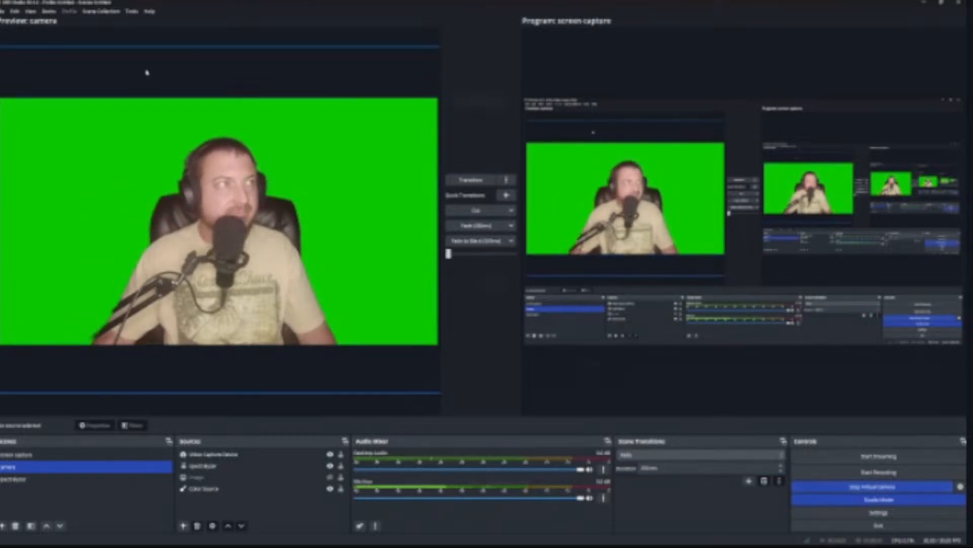
{"action": "left_click", "coordinate": [113, 12]}
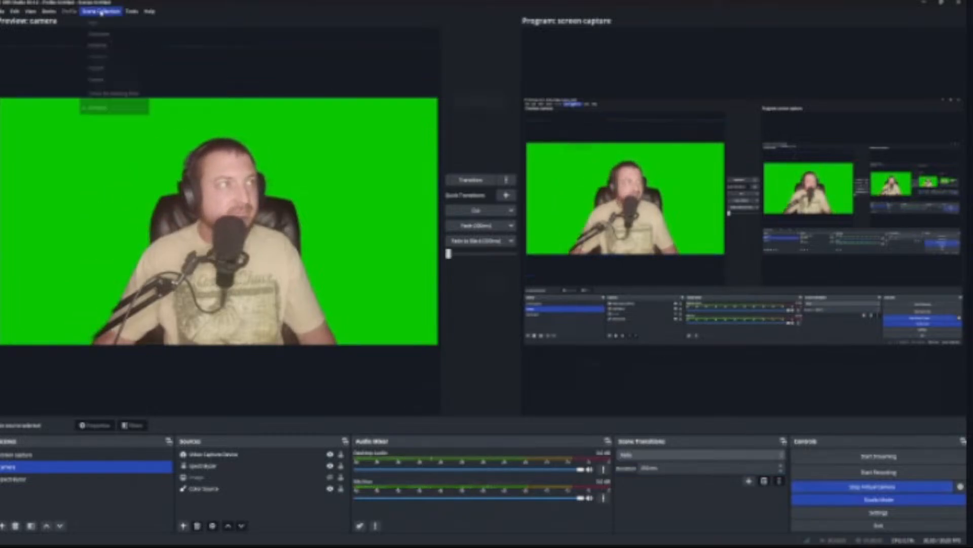
{"action": "left_click", "coordinate": [131, 12]}
{"action": "left_click", "coordinate": [130, 13]}
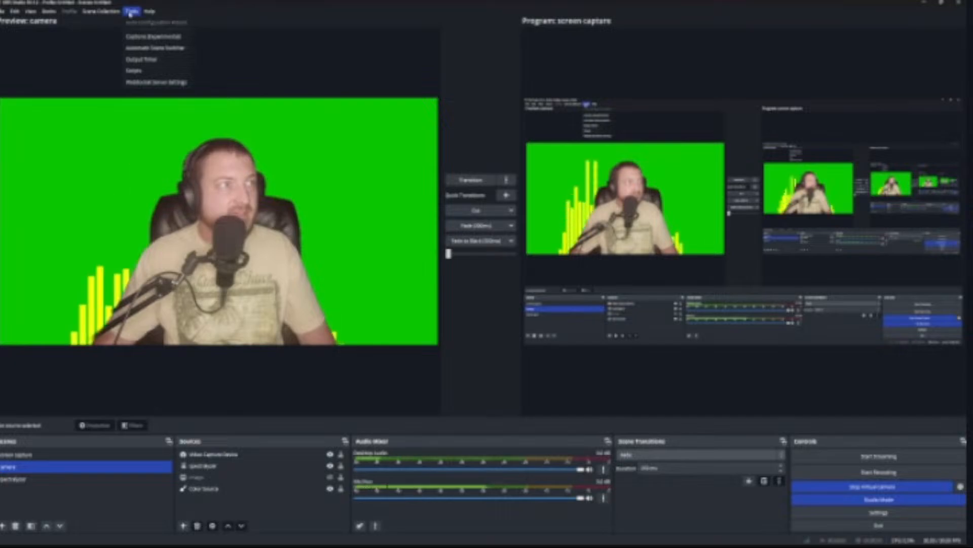
{"action": "left_click", "coordinate": [130, 13]}
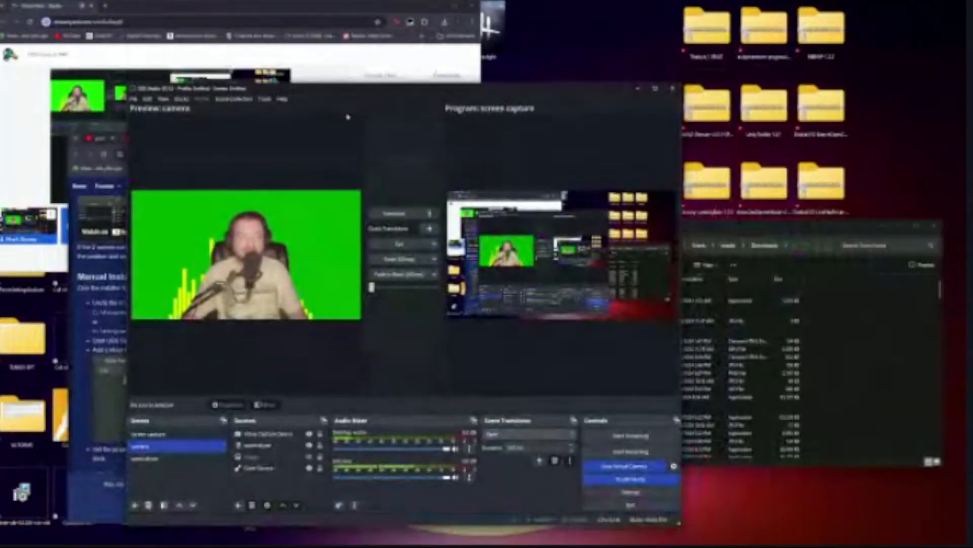
Step: Add a new scene transition of the Move type on the guest's OBS, keeping the suggested name
{"action": "left_click_drag", "start_coordinate": [317, 93], "coordinate": [318, 64]}
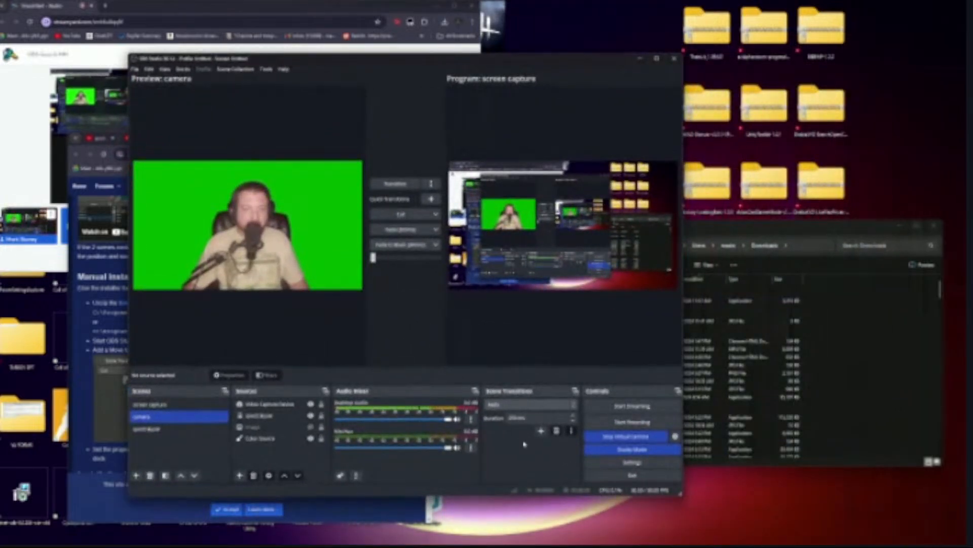
{"action": "left_click", "coordinate": [541, 430]}
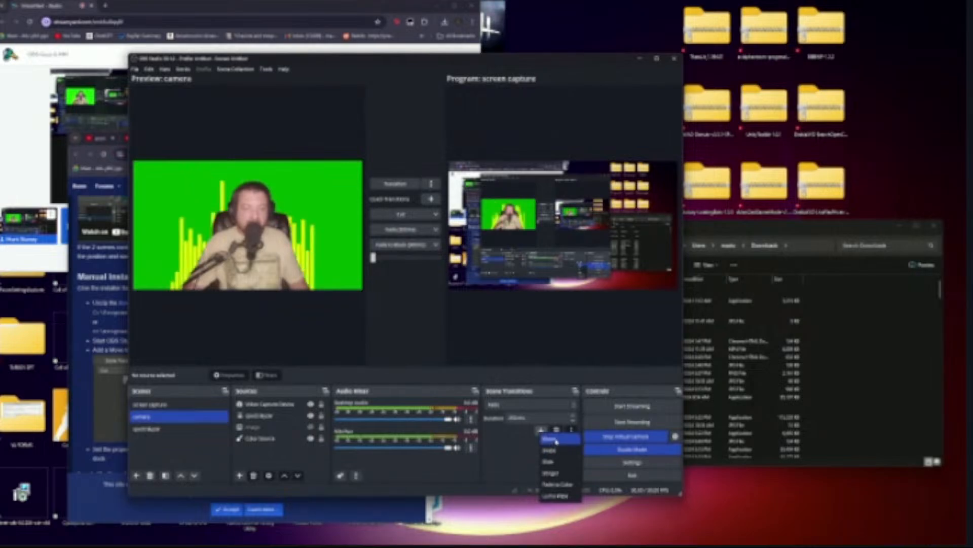
{"action": "left_click", "coordinate": [557, 440]}
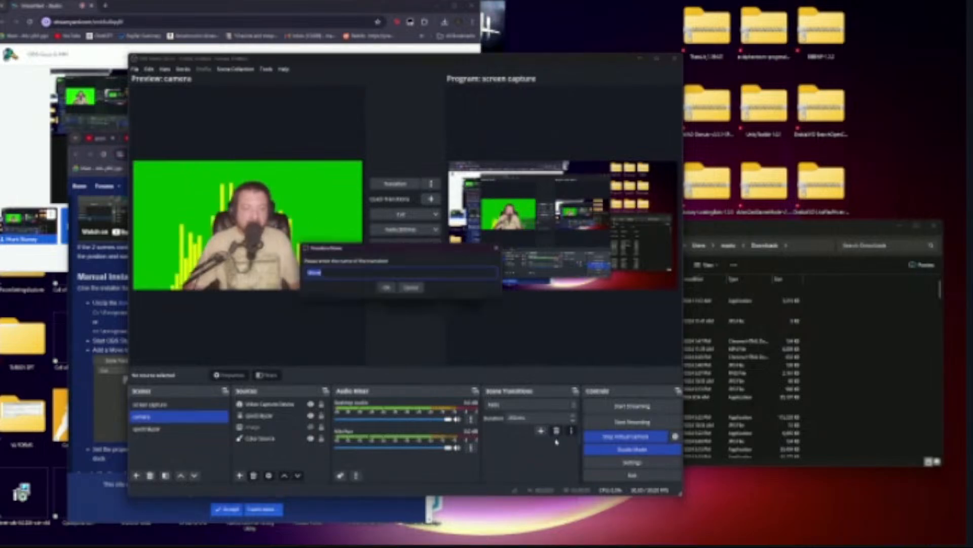
{"action": "left_click", "coordinate": [387, 288]}
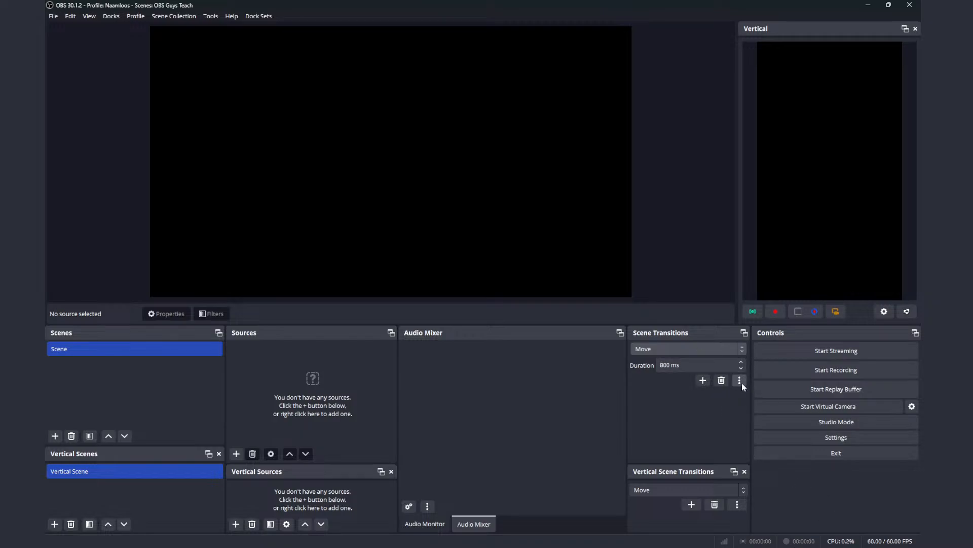
Step: Examine the Move transition's properties: source-name matching, nested scenes, switch point, and the easing and easing functions for matched items
{"action": "left_click", "coordinate": [741, 384]}
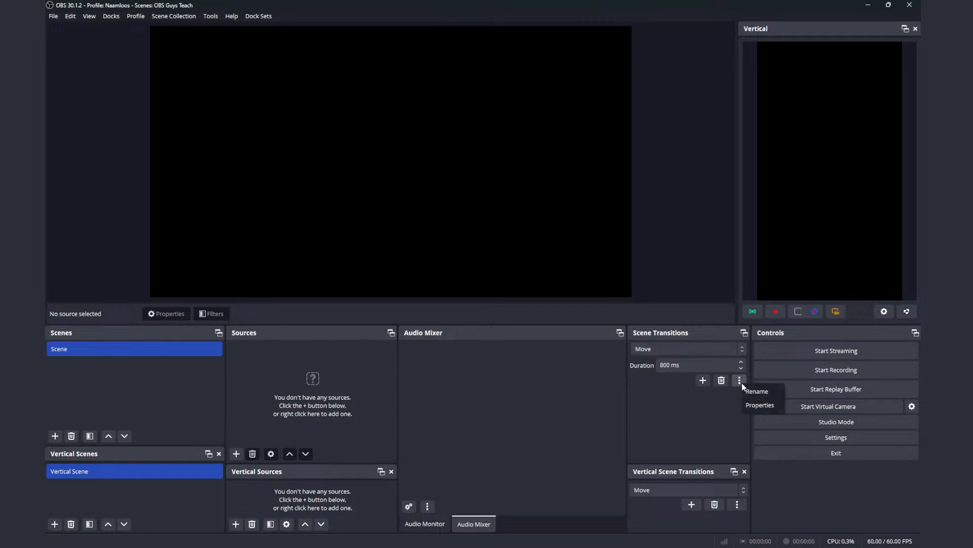
{"action": "left_click", "coordinate": [760, 405]}
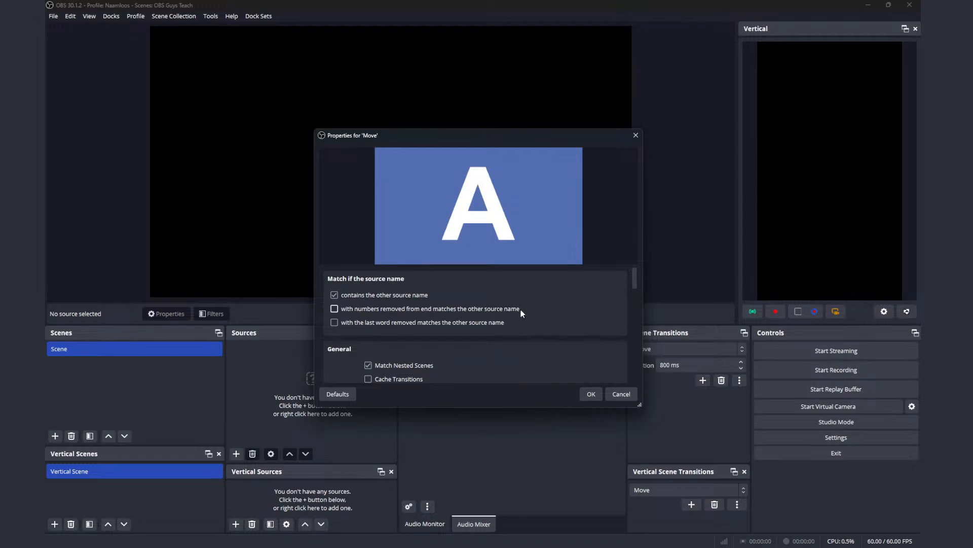
{"action": "scroll", "coordinate": [521, 309], "scroll_direction": "down", "scroll_amount": 2}
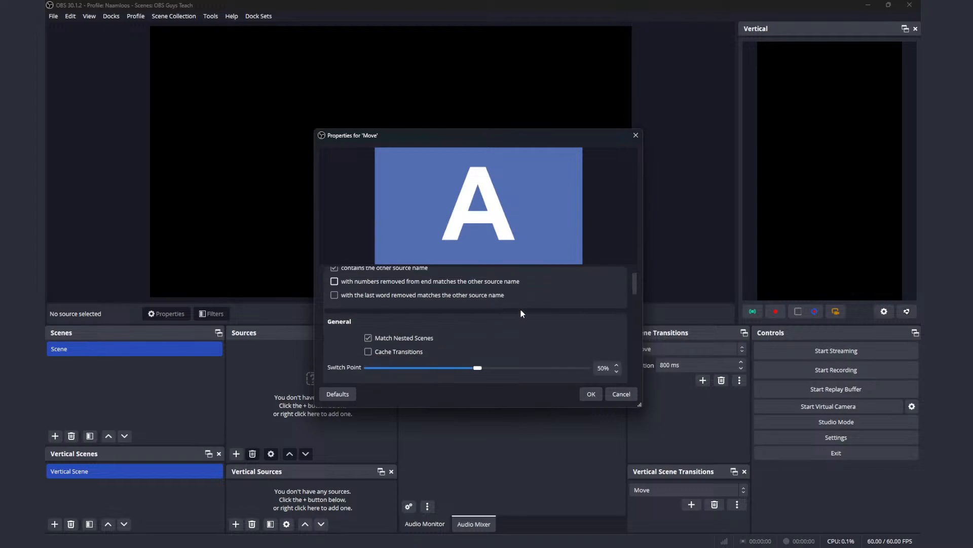
{"action": "scroll", "coordinate": [521, 309], "scroll_direction": "up", "scroll_amount": 2}
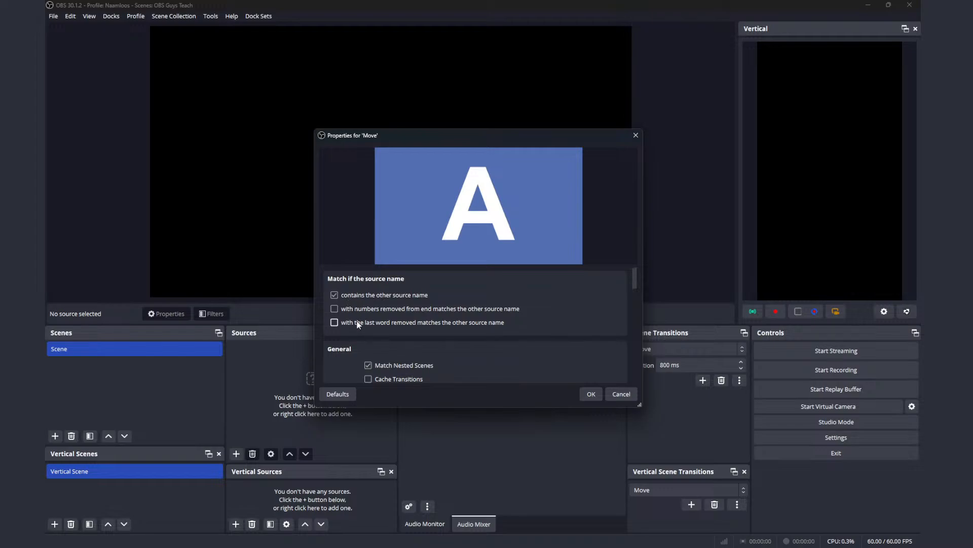
{"action": "scroll", "coordinate": [385, 327], "scroll_direction": "down", "scroll_amount": 3}
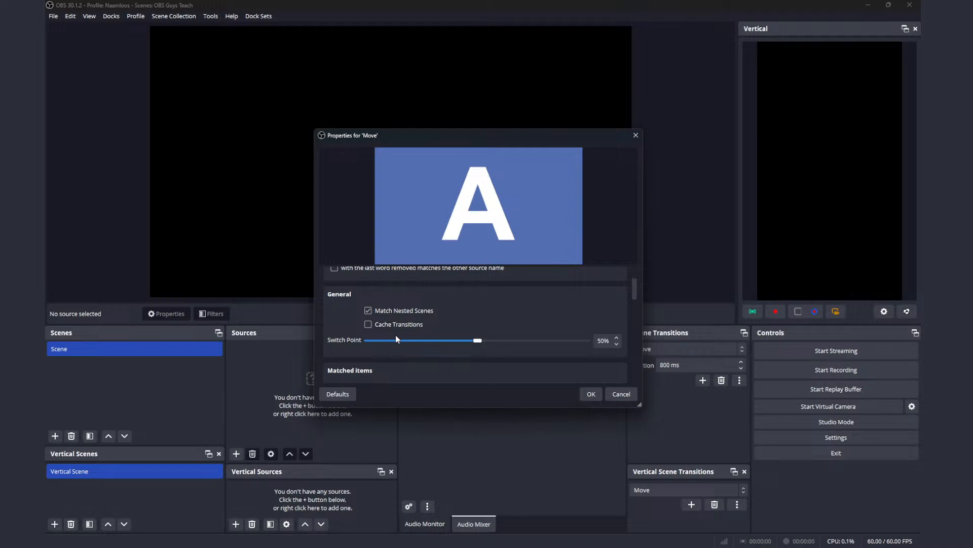
{"action": "scroll", "coordinate": [396, 336], "scroll_direction": "down", "scroll_amount": 1}
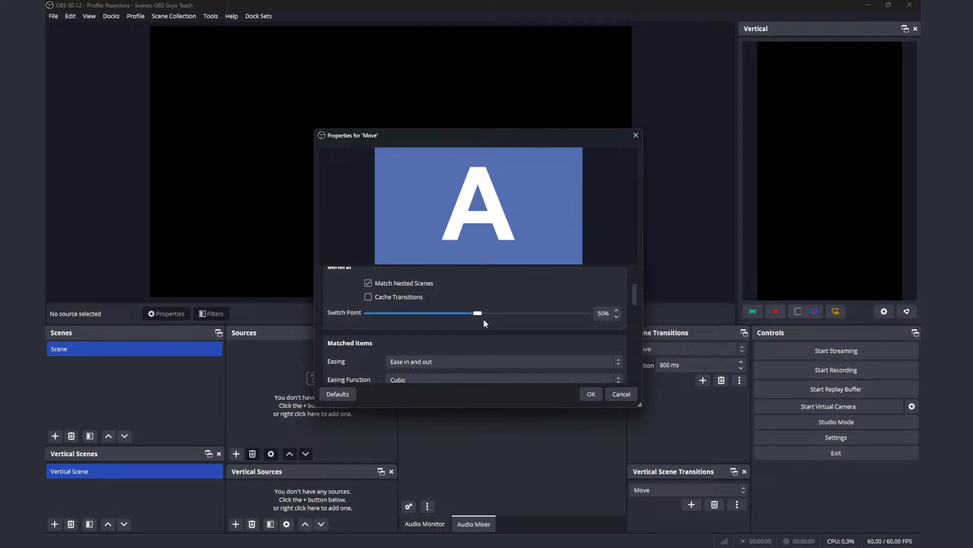
{"action": "scroll", "coordinate": [484, 321], "scroll_direction": "down", "scroll_amount": 2}
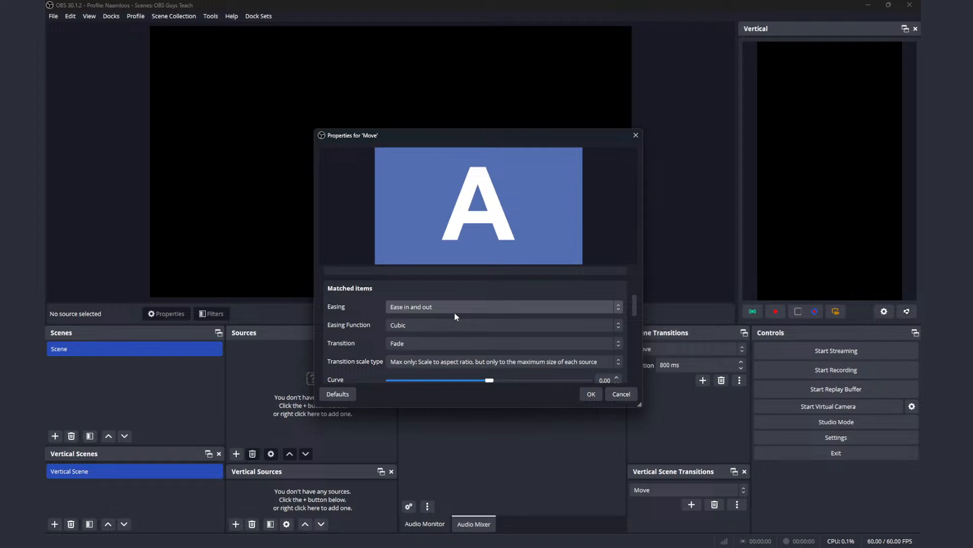
{"action": "left_click", "coordinate": [482, 326]}
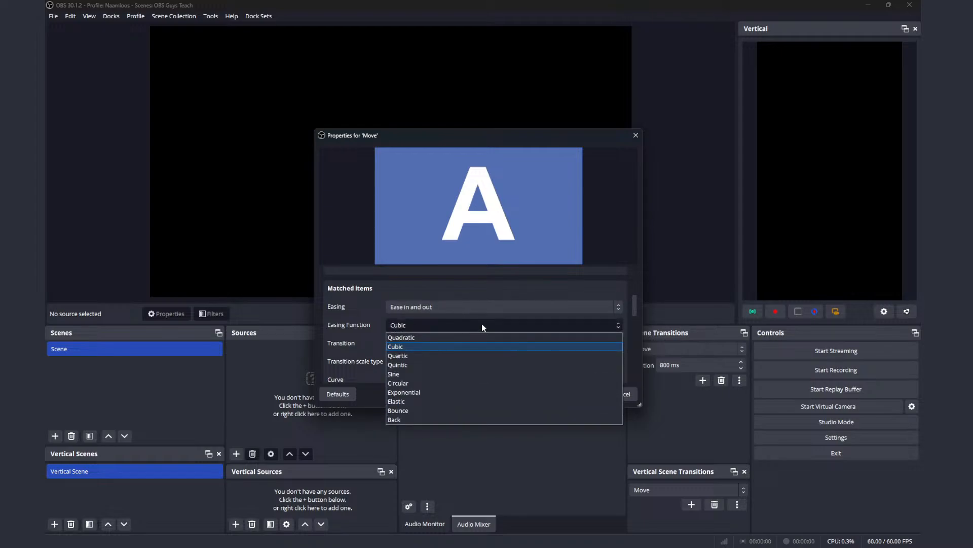
{"action": "left_click", "coordinate": [482, 327]}
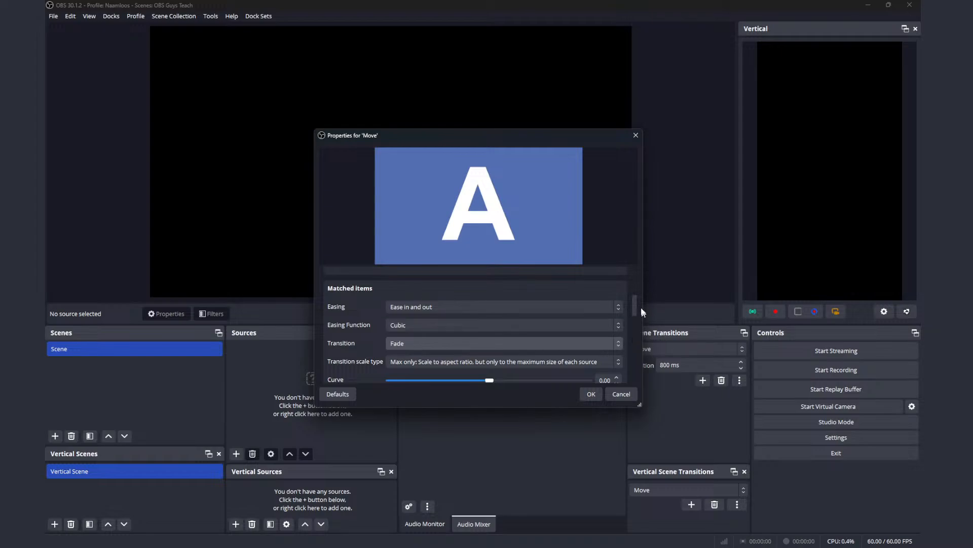
Step: Review the Move transition's remaining properties for appearing and disappearing items, including zoom, position, transition and curve
{"action": "left_click_drag", "start_coordinate": [634, 303], "coordinate": [634, 332]}
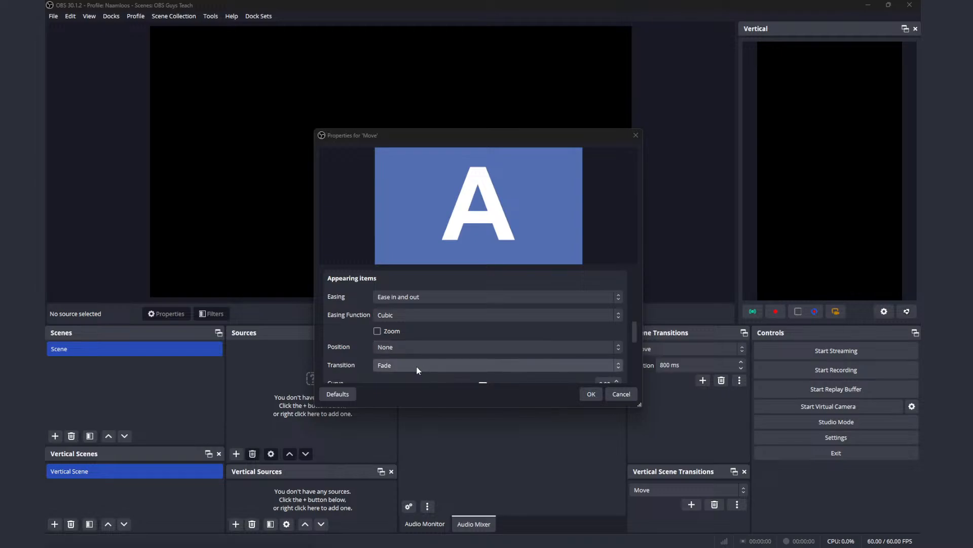
{"action": "left_click_drag", "start_coordinate": [637, 329], "coordinate": [634, 367]}
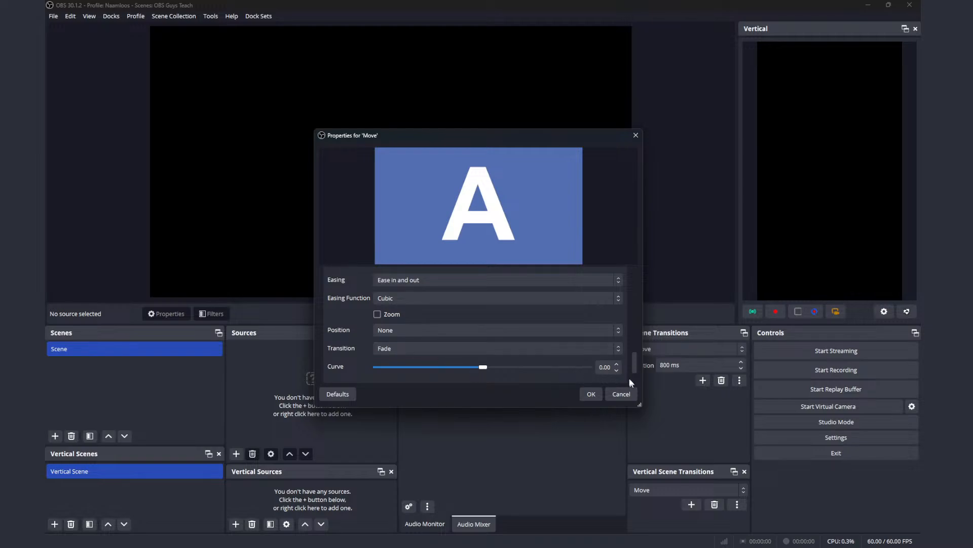
{"action": "left_click_drag", "start_coordinate": [638, 367], "coordinate": [638, 382]}
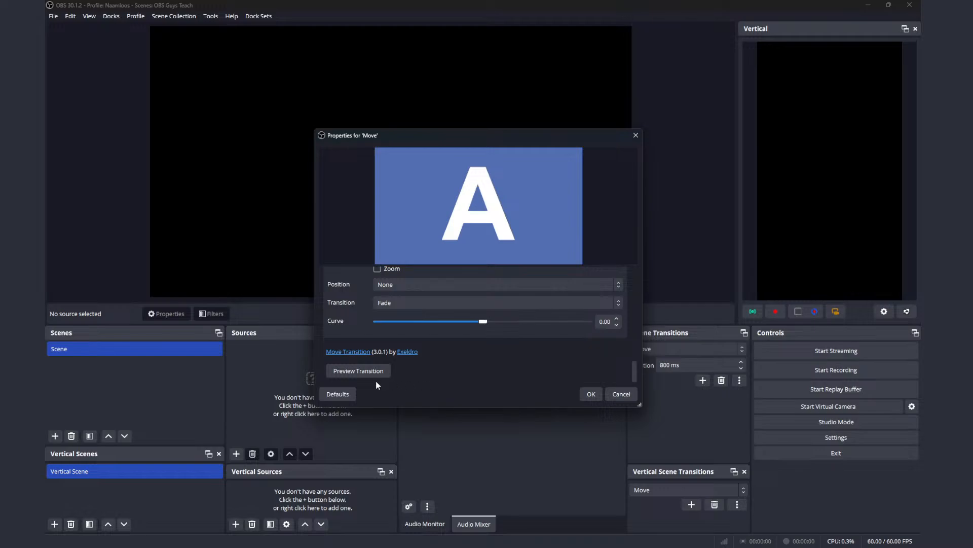
Step: Preview the Move transition between the A and B samples several times and leave its properties without saving
{"action": "left_click", "coordinate": [365, 369]}
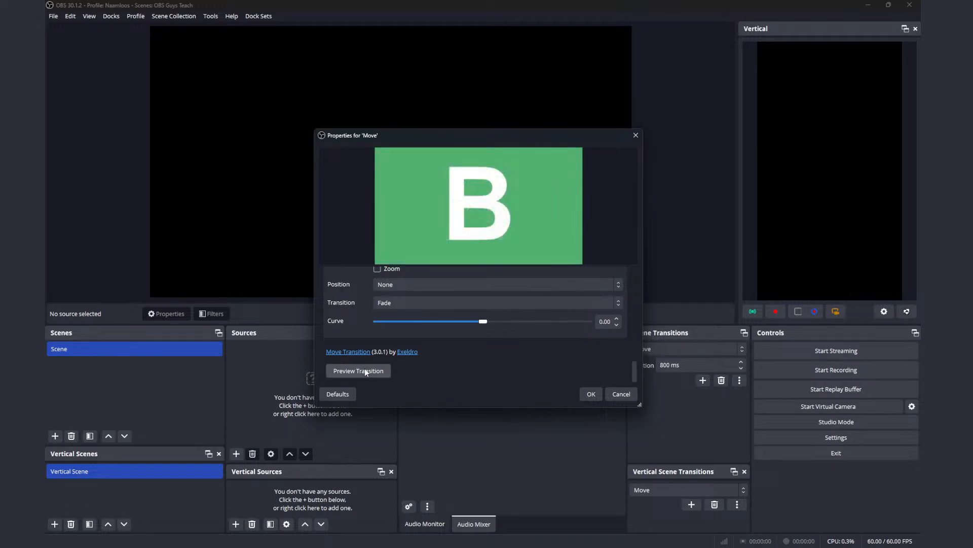
{"action": "left_click", "coordinate": [377, 372]}
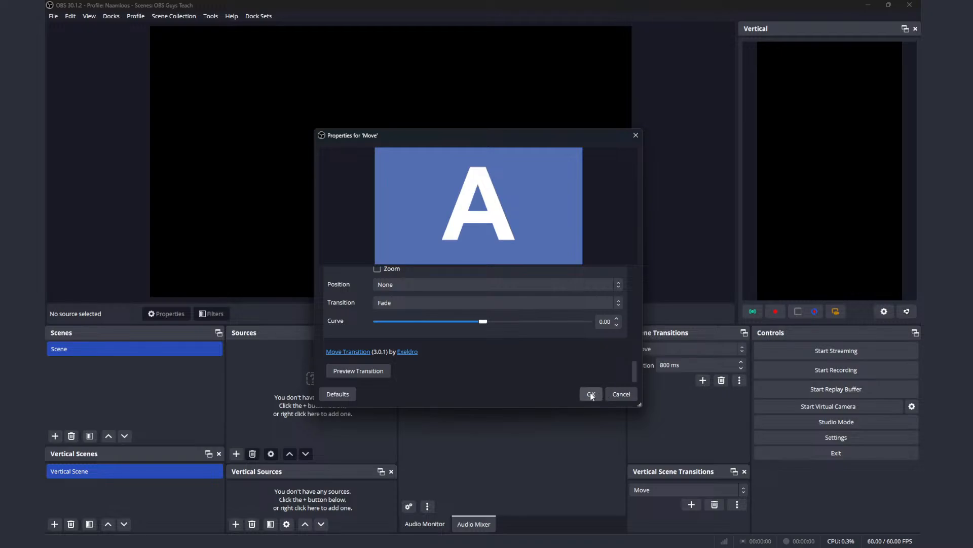
{"action": "left_click", "coordinate": [360, 372]}
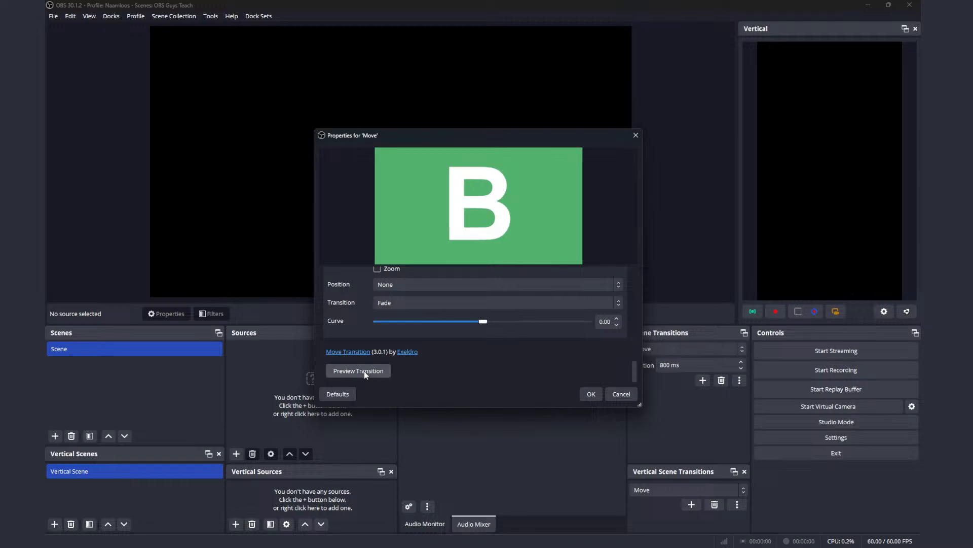
{"action": "left_click", "coordinate": [365, 373]}
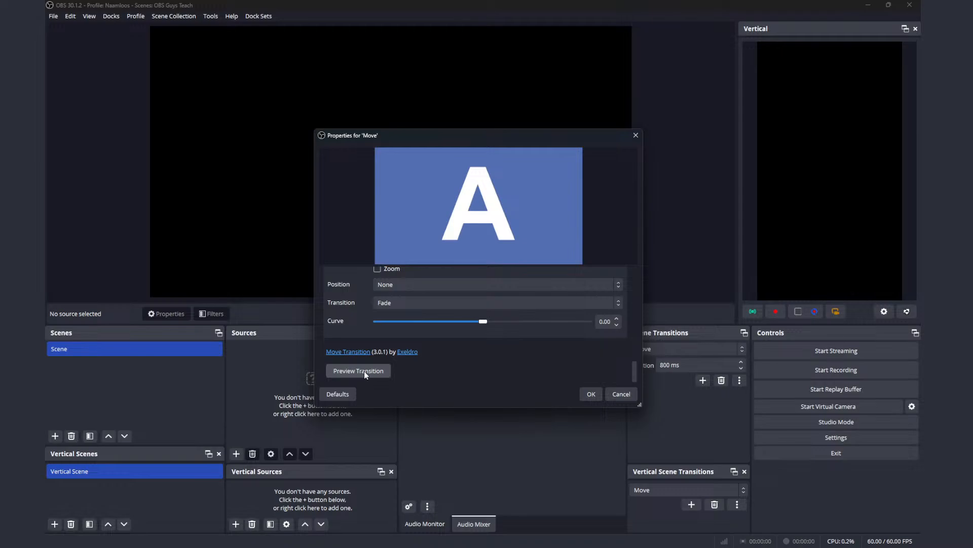
{"action": "left_click", "coordinate": [629, 394]}
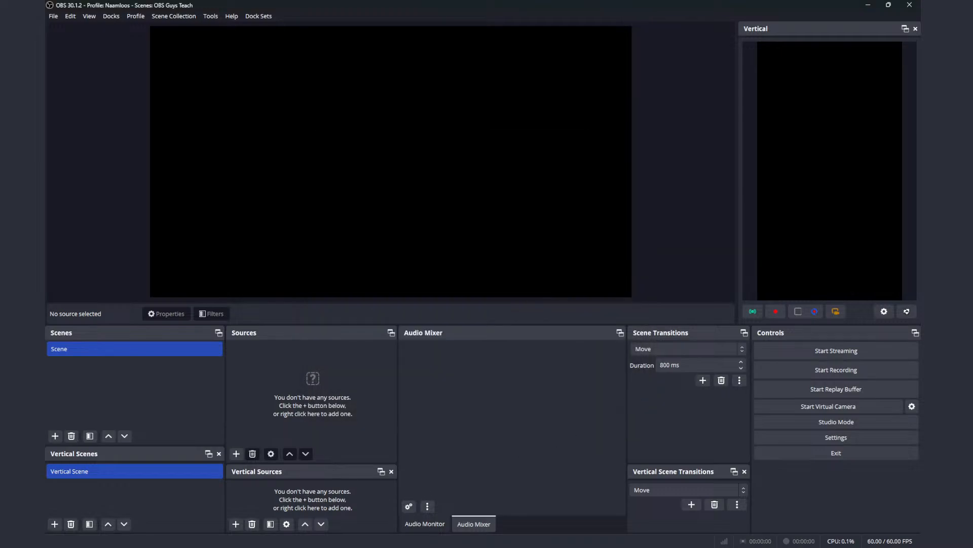
Step: Add a Window Capture source of the StreamYard Studio Chrome window to the scene with the default name and settings
{"action": "key", "text": "alt+Tab"}
{"action": "left_click", "coordinate": [236, 452]}
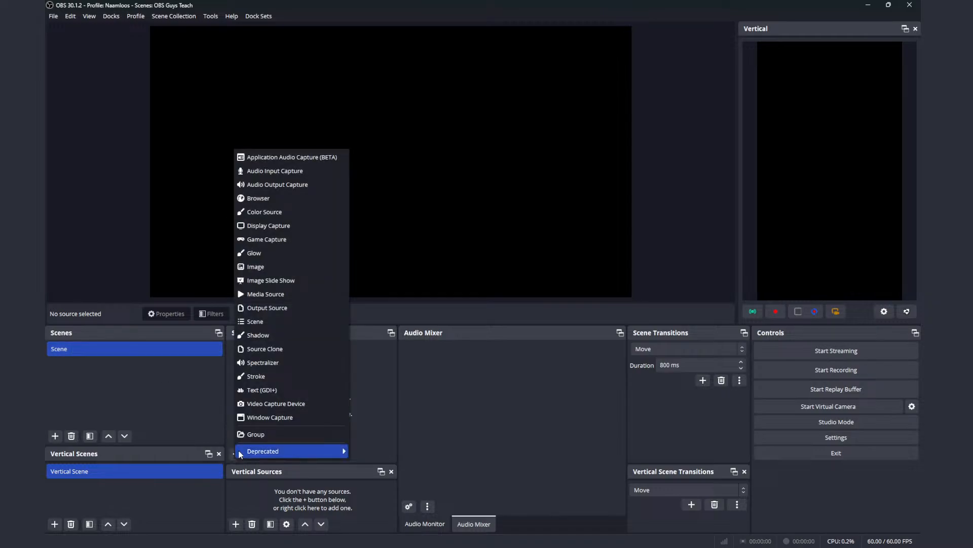
{"action": "mouse_move", "coordinate": [243, 451]}
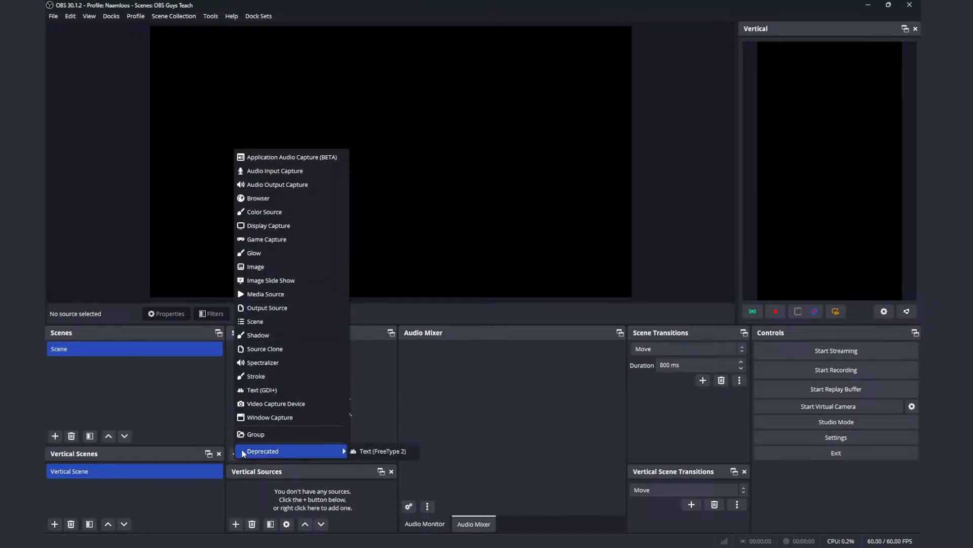
{"action": "left_click", "coordinate": [287, 413]}
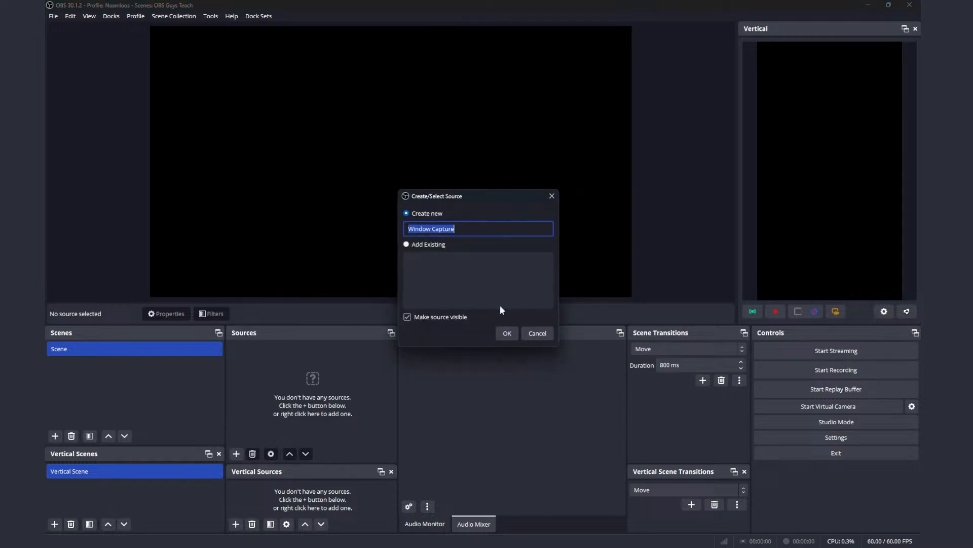
{"action": "left_click", "coordinate": [506, 332]}
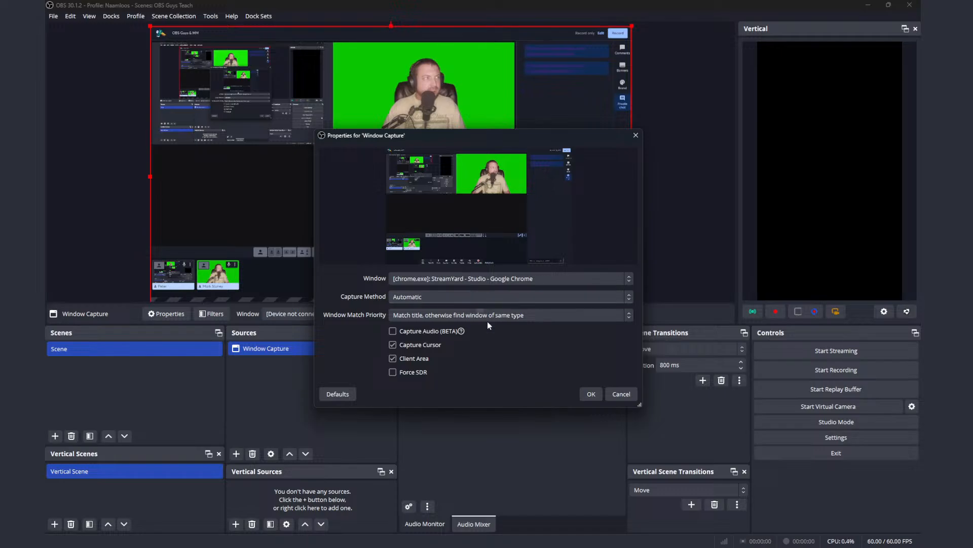
{"action": "left_click", "coordinate": [591, 394]}
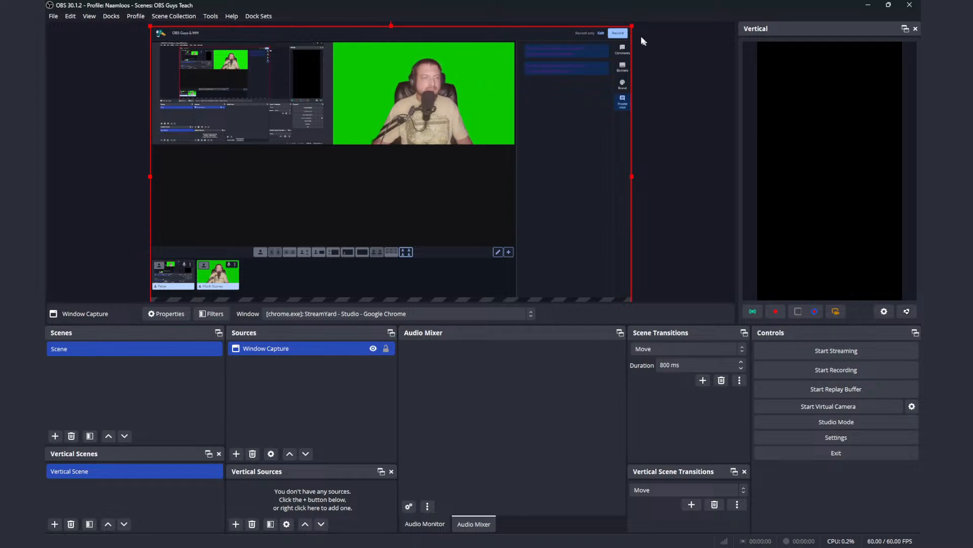
Step: Scale down the window capture and place it at the canvas's upper edge, about 80 px from the left side
{"action": "left_click_drag", "start_coordinate": [631, 25], "coordinate": [580, 133]}
{"action": "left_click_drag", "start_coordinate": [548, 183], "coordinate": [561, 149]}
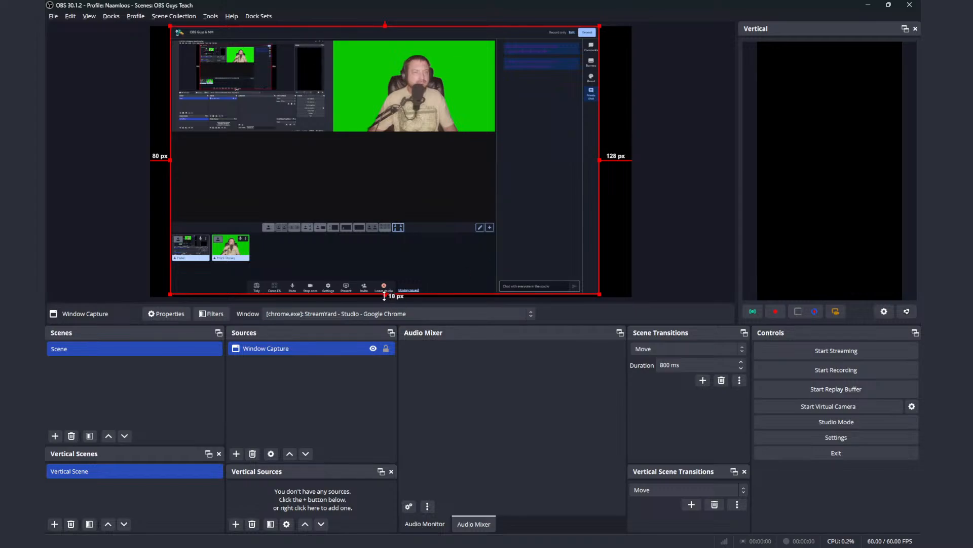
Step: Crop the window capture on all four sides so that only the green-screen camera picture remains
{"action": "left_click_drag", "start_coordinate": [385, 295], "coordinate": [400, 131]}
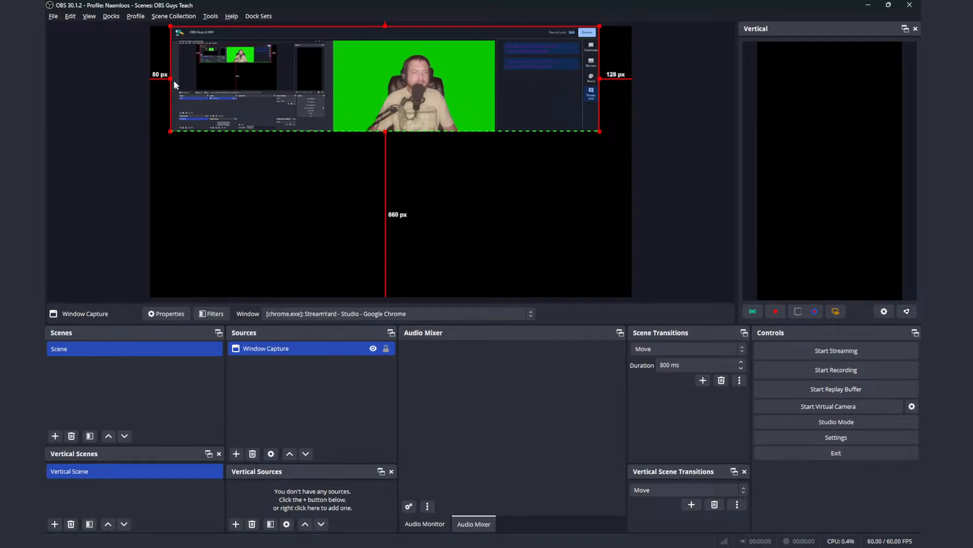
{"action": "left_click_drag", "start_coordinate": [171, 80], "coordinate": [334, 86]}
{"action": "left_click", "coordinate": [335, 86]}
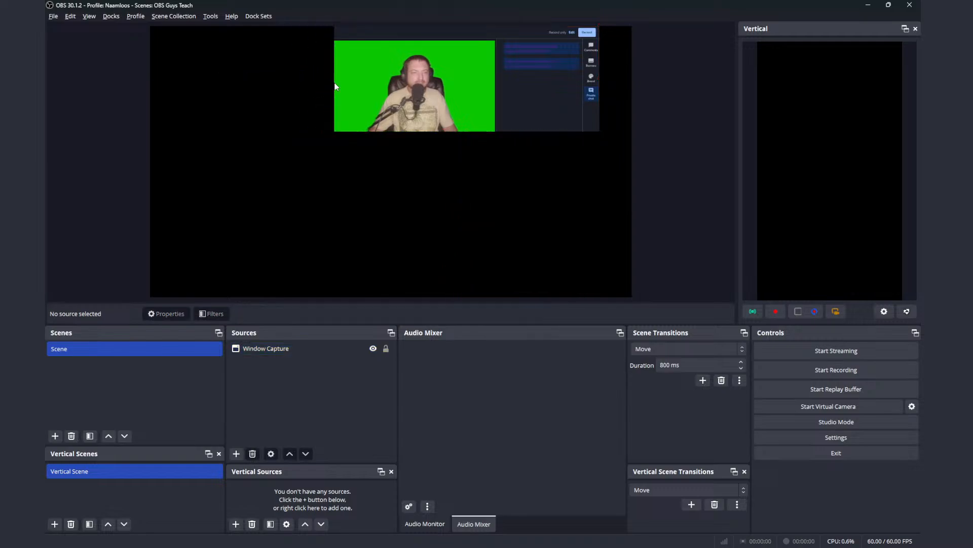
{"action": "left_click", "coordinate": [410, 93]}
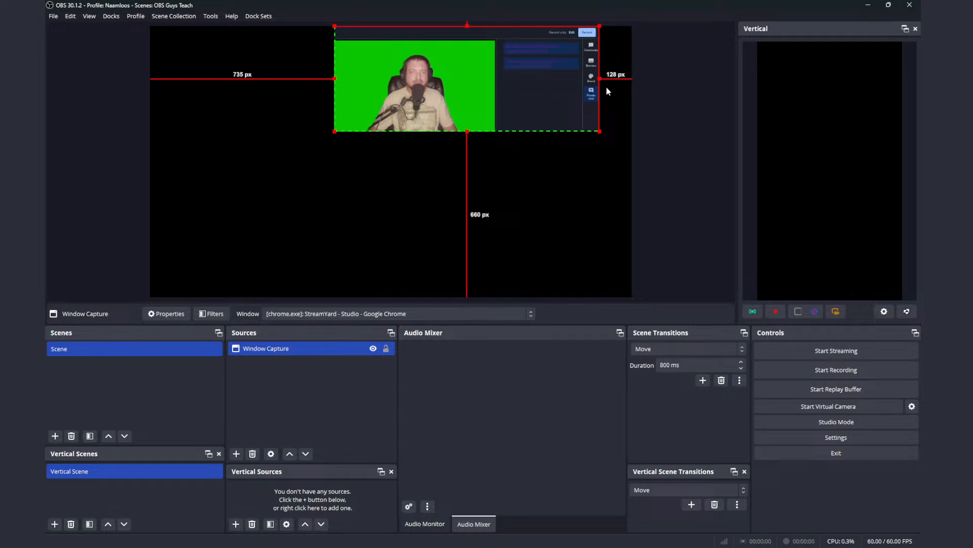
{"action": "mouse_move", "coordinate": [599, 78]}
{"action": "left_mouse_down"}
{"action": "mouse_move", "coordinate": [468, 92]}
{"action": "mouse_move", "coordinate": [728, 109]}
{"action": "mouse_move", "coordinate": [591, 110]}
{"action": "mouse_move", "coordinate": [607, 83]}
{"action": "left_mouse_up"}
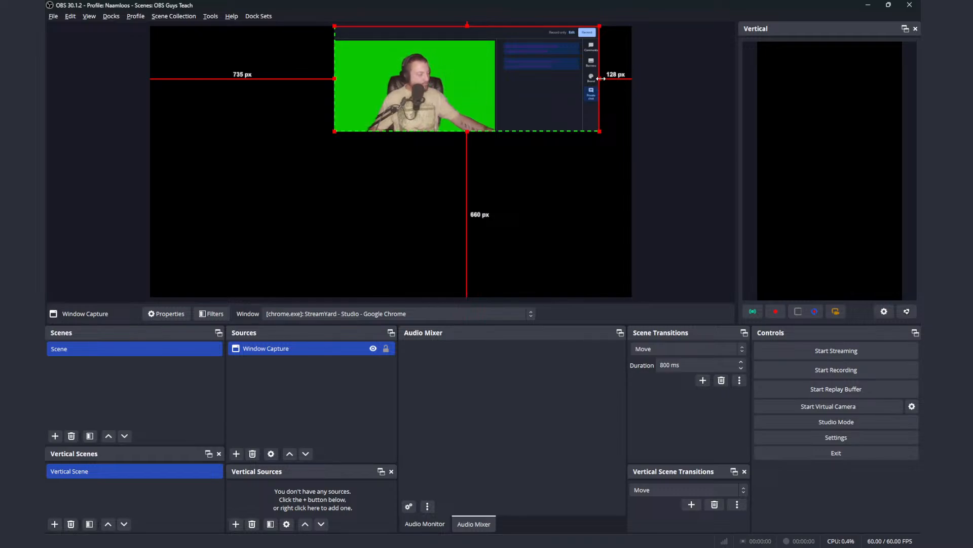
{"action": "left_click_drag", "start_coordinate": [601, 77], "coordinate": [493, 85]}
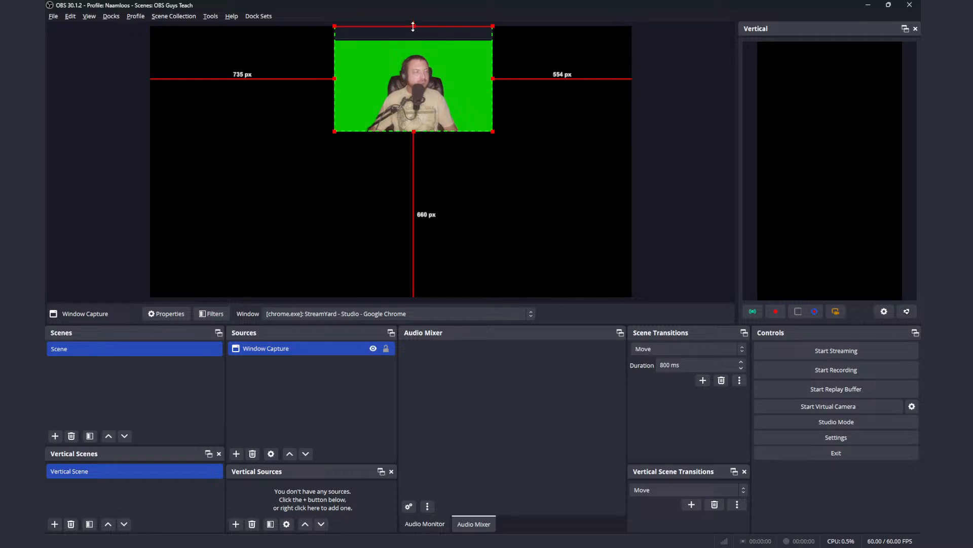
{"action": "left_click_drag", "start_coordinate": [413, 27], "coordinate": [414, 47]}
Step: Move the cropped camera capture to the canvas's upper-left corner and enlarge it proportionally to fill almost the whole canvas
{"action": "left_click_drag", "start_coordinate": [423, 86], "coordinate": [240, 76]}
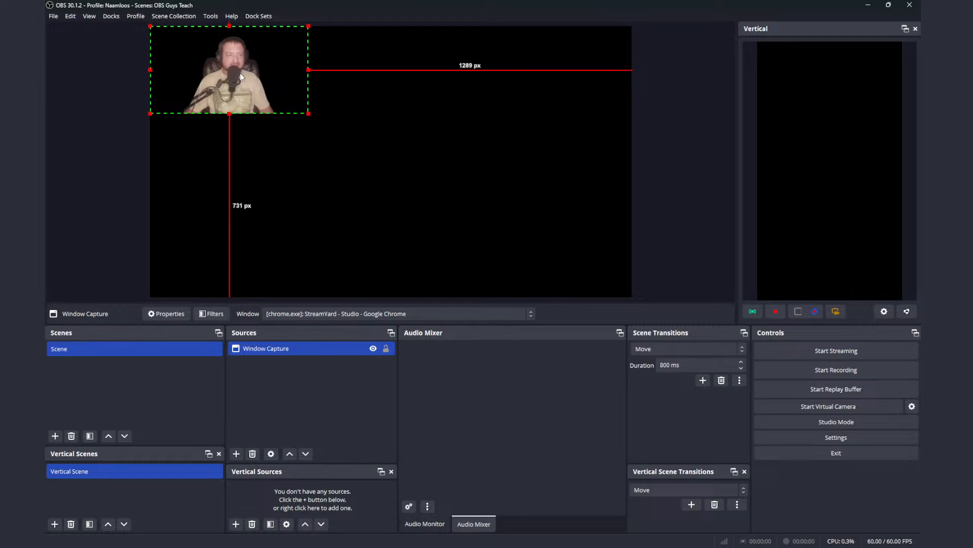
{"action": "left_click_drag", "start_coordinate": [310, 114], "coordinate": [578, 292]}
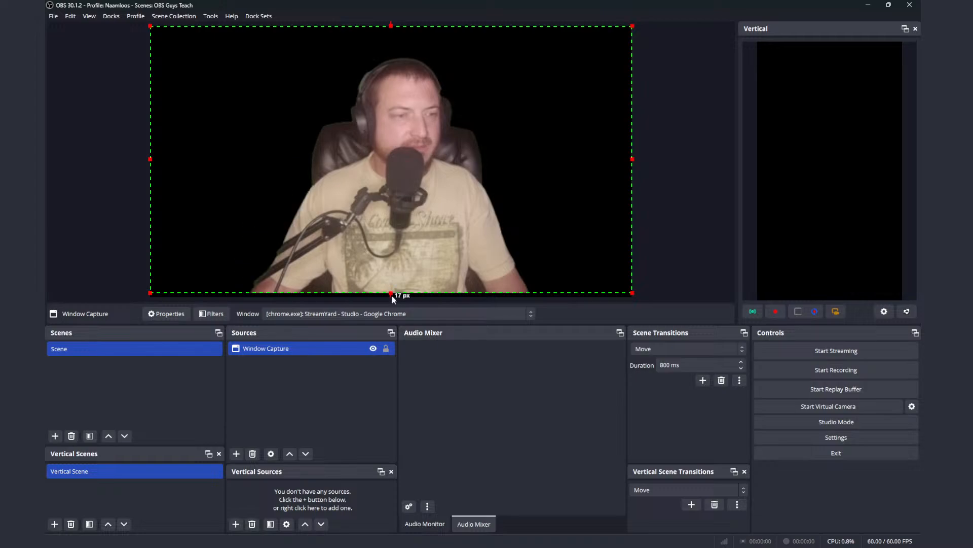
{"action": "left_click_drag", "start_coordinate": [391, 294], "coordinate": [392, 296]}
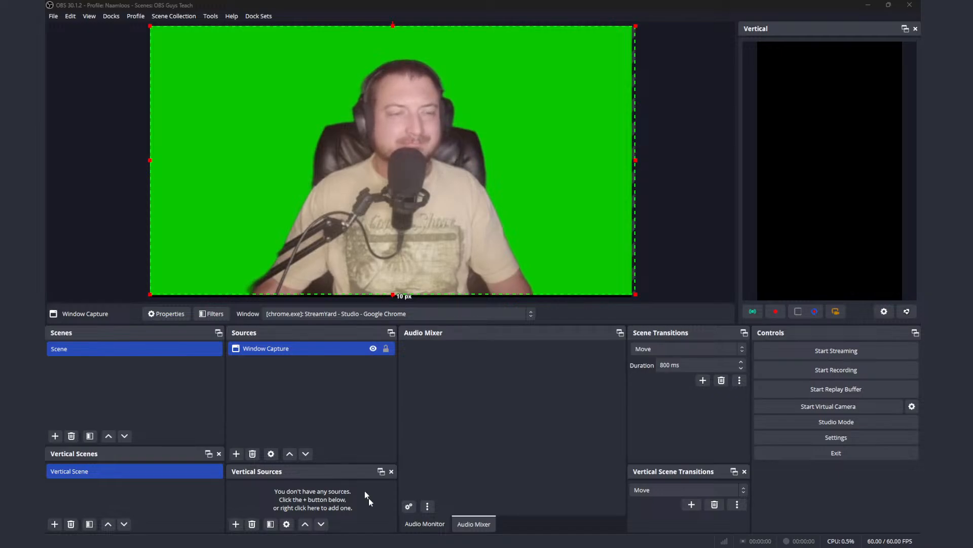
Step: Add the image Grimmauld Place Bernie.jpg to the scene as a source and scale it down to roughly canvas size
{"action": "left_click_drag", "start_coordinate": [301, 348], "coordinate": [302, 350]}
{"action": "left_click_drag", "start_coordinate": [302, 387], "coordinate": [302, 387]}
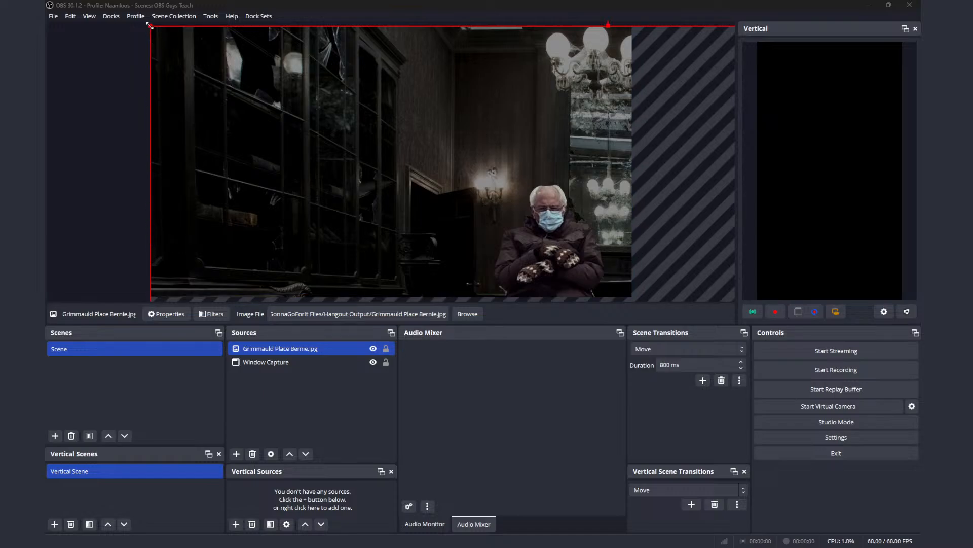
{"action": "left_click_drag", "start_coordinate": [150, 26], "coordinate": [501, 259]}
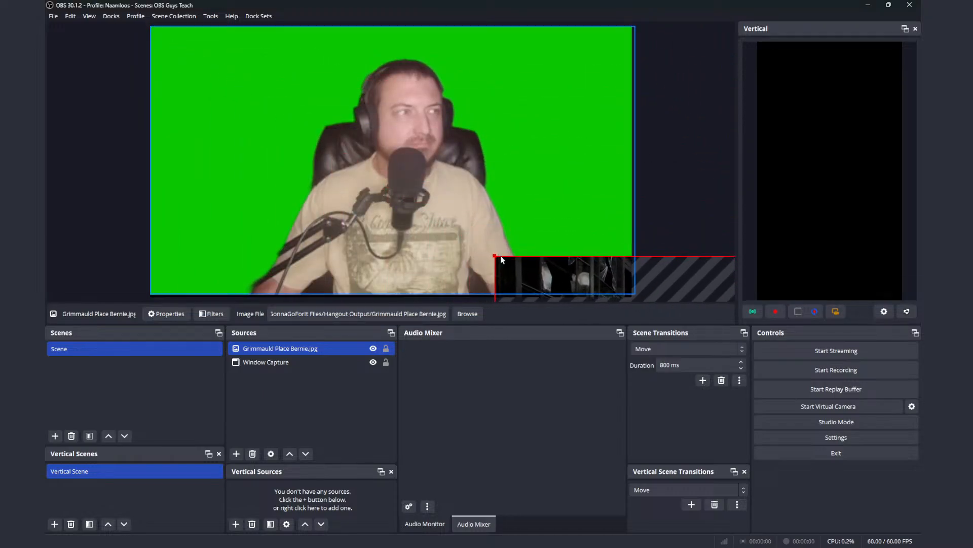
{"action": "left_click_drag", "start_coordinate": [622, 284], "coordinate": [582, 83]}
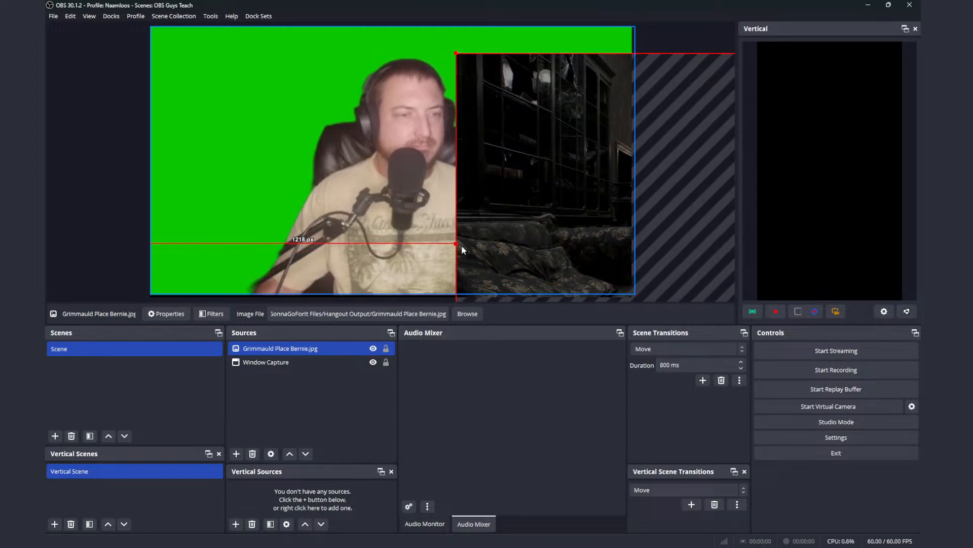
{"action": "left_click_drag", "start_coordinate": [462, 246], "coordinate": [564, 227]}
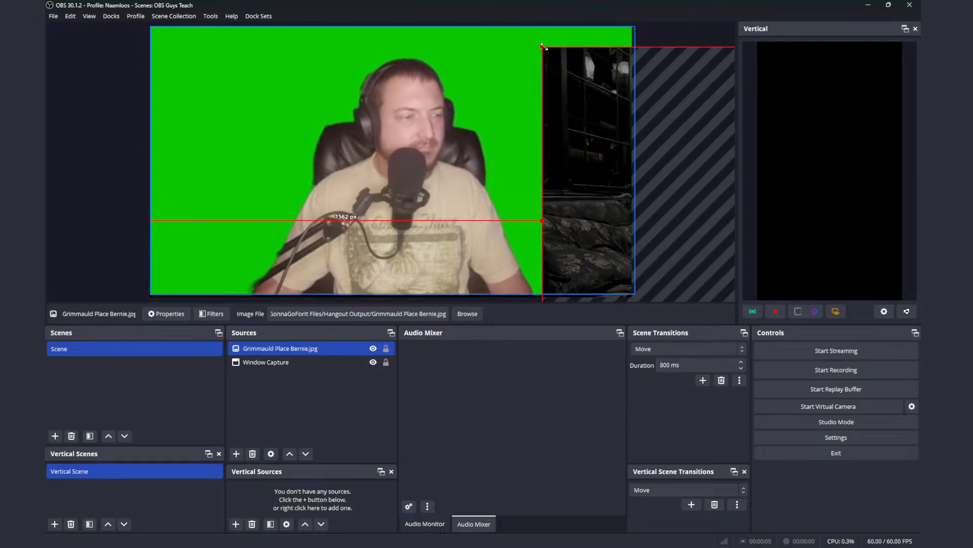
{"action": "left_click_drag", "start_coordinate": [544, 46], "coordinate": [676, 136]}
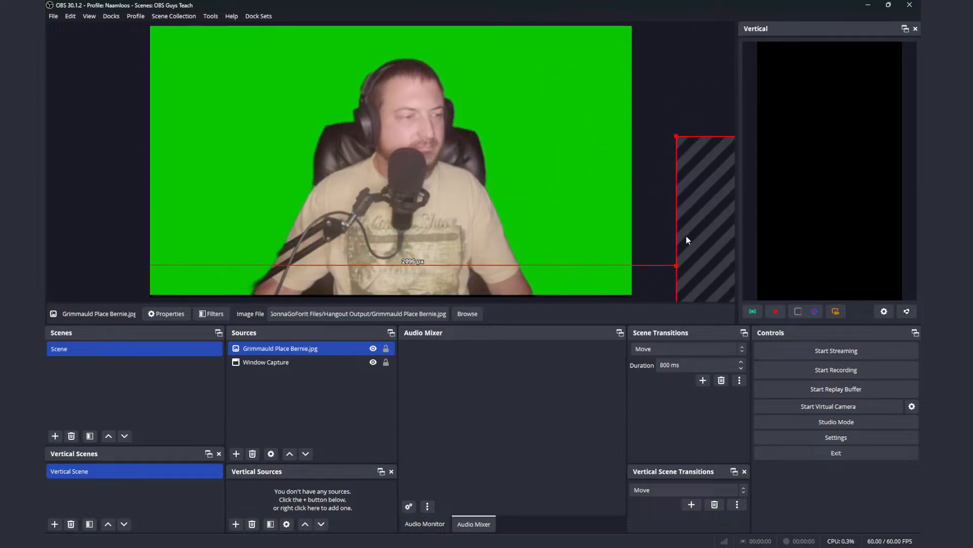
Step: Fit the Grimmauld Place Bernie.jpg image over the whole canvas and place it below Window Capture in the source order
{"action": "left_click_drag", "start_coordinate": [688, 240], "coordinate": [248, 163]}
{"action": "left_click_drag", "start_coordinate": [305, 174], "coordinate": [327, 151]}
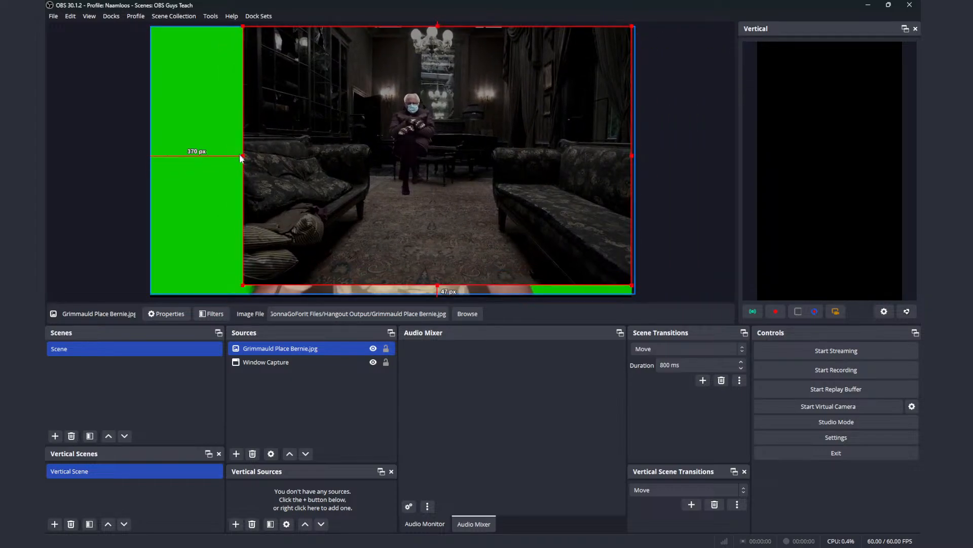
{"action": "left_click_drag", "start_coordinate": [245, 156], "coordinate": [149, 193]}
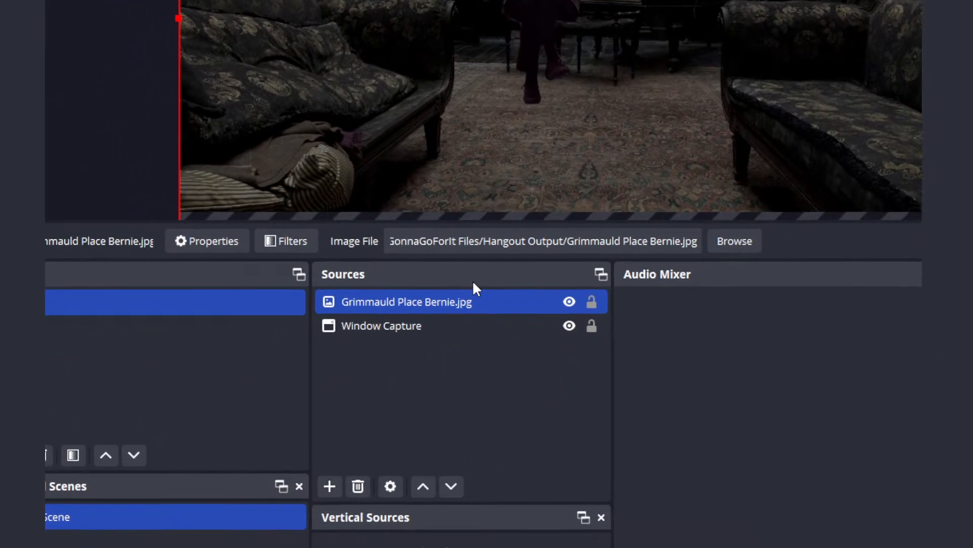
{"action": "left_click_drag", "start_coordinate": [486, 289], "coordinate": [489, 326]}
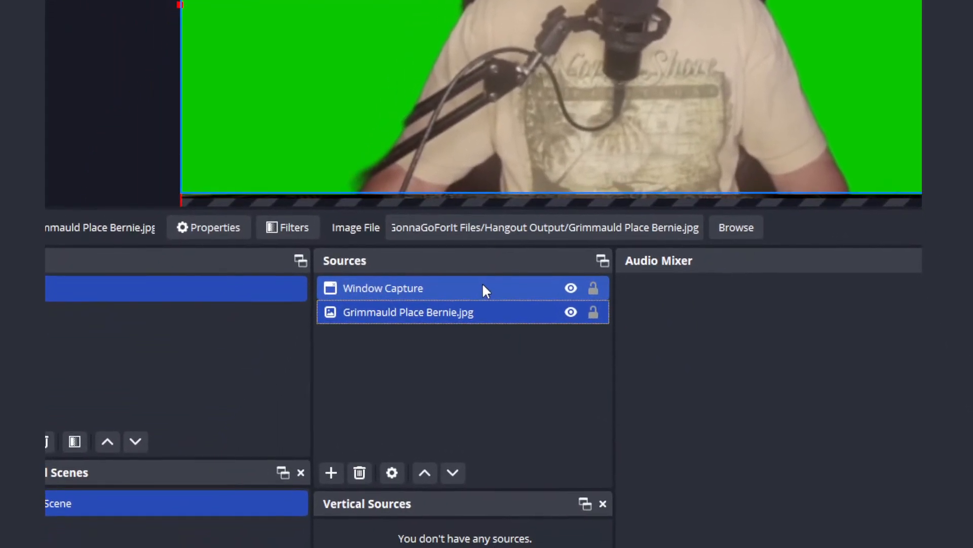
Step: Add a Chroma Key effect filter with the default name and green key settings to the Window Capture source
{"action": "left_click", "coordinate": [482, 287]}
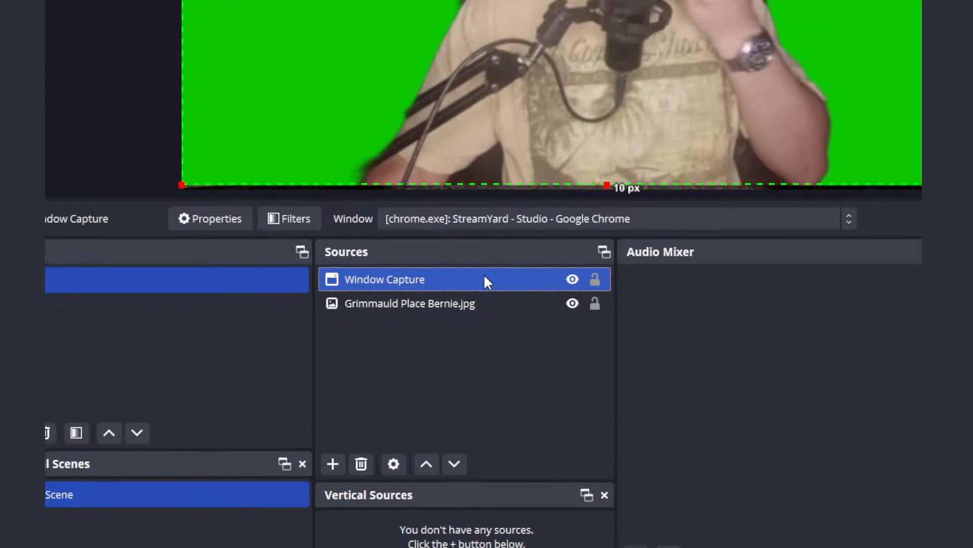
{"action": "right_click", "coordinate": [483, 284]}
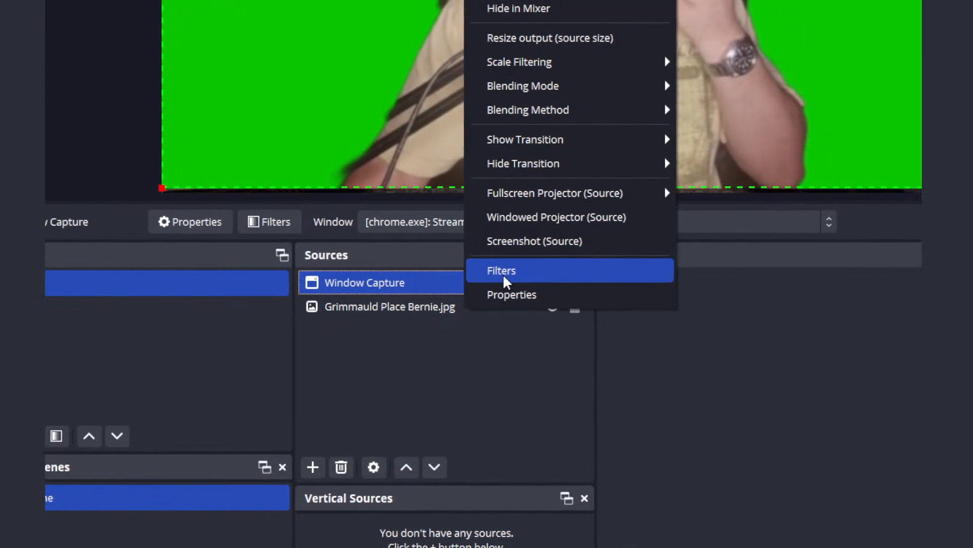
{"action": "left_click", "coordinate": [504, 277]}
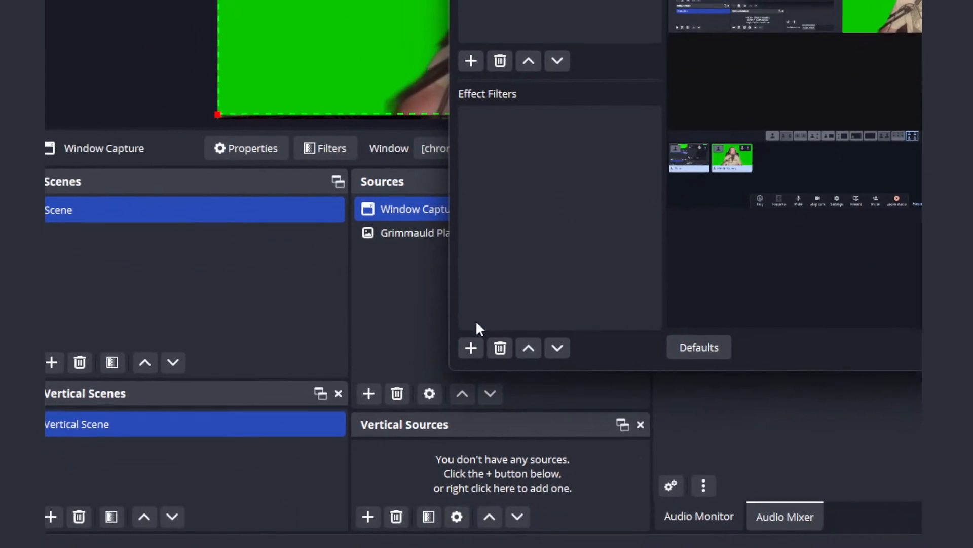
{"action": "left_click", "coordinate": [472, 347]}
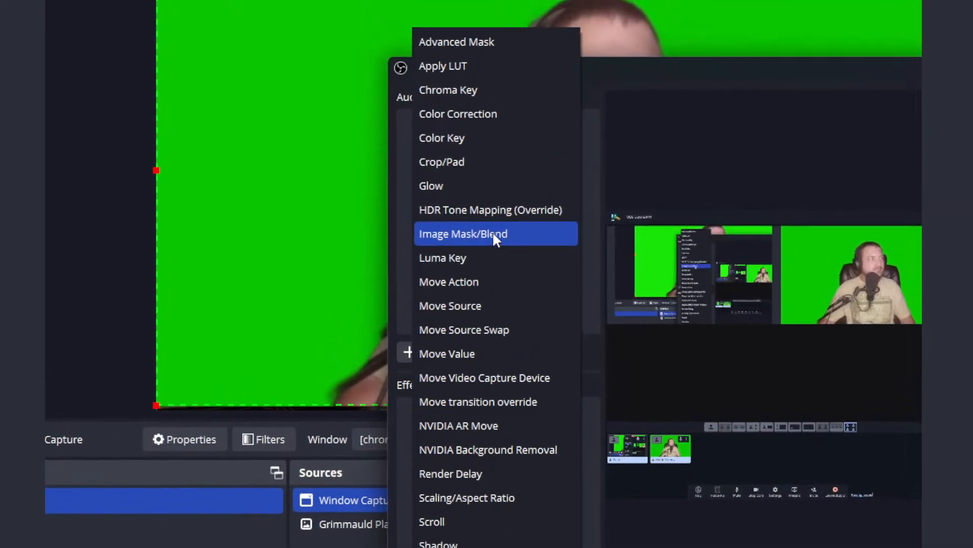
{"action": "left_click", "coordinate": [485, 183]}
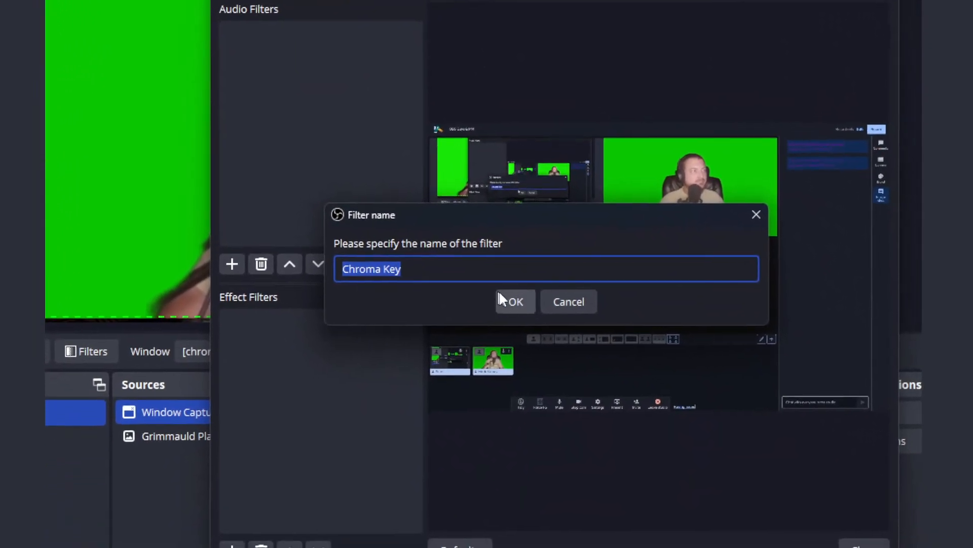
{"action": "left_click", "coordinate": [590, 391]}
{"action": "left_click", "coordinate": [491, 279]}
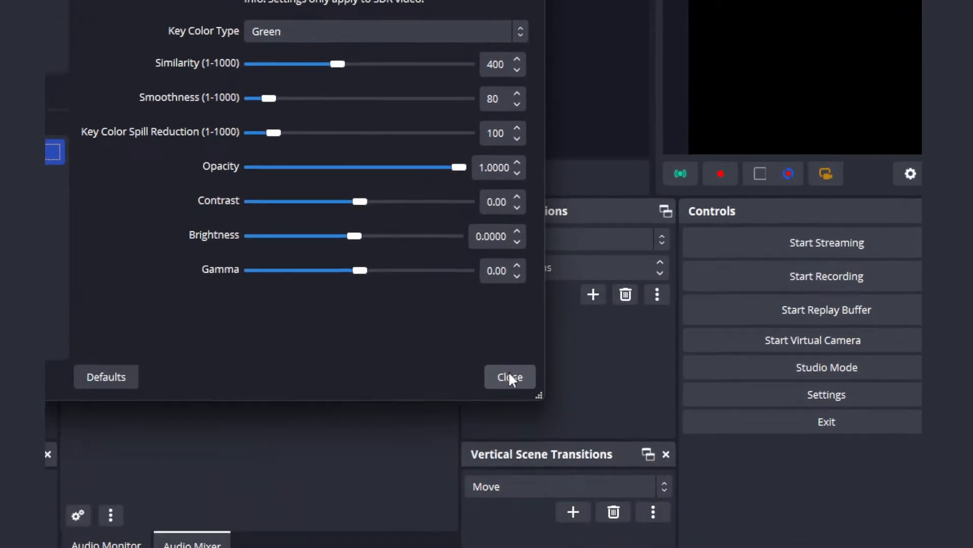
{"action": "left_click", "coordinate": [588, 518]}
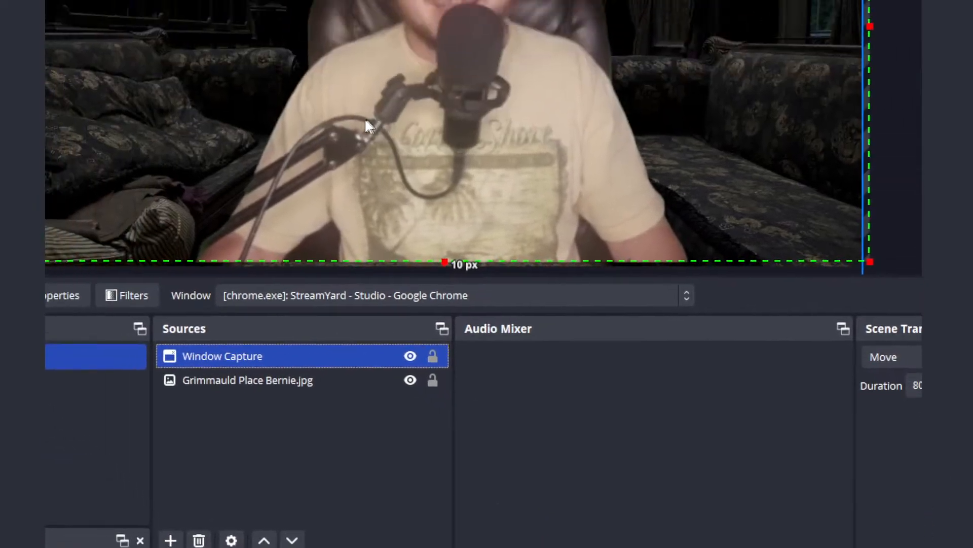
Step: Add a Color Correction effect filter with the default name to Window Capture and lower its gamma to -0.77
{"action": "left_click", "coordinate": [164, 223], "text": "ctrl"}
{"action": "left_click", "coordinate": [357, 354]}
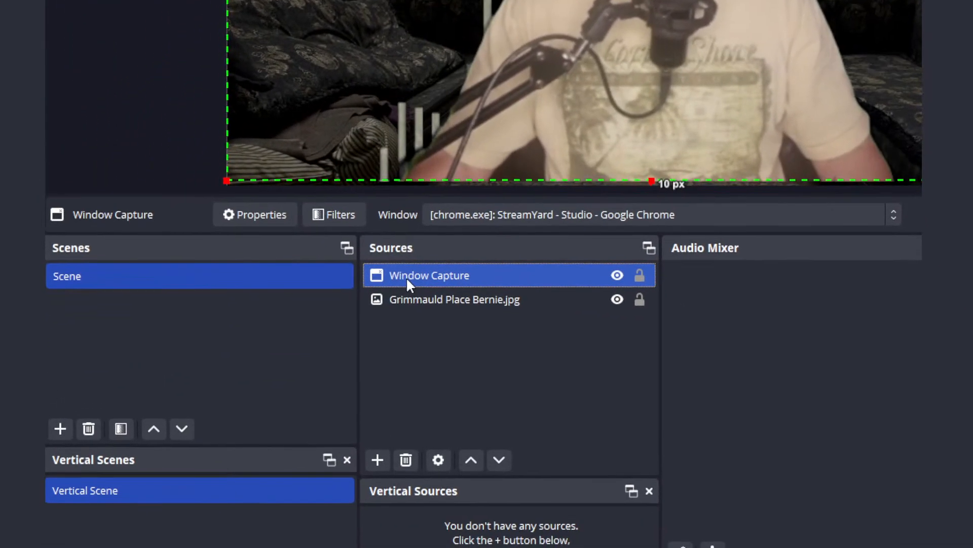
{"action": "right_click", "coordinate": [408, 274]}
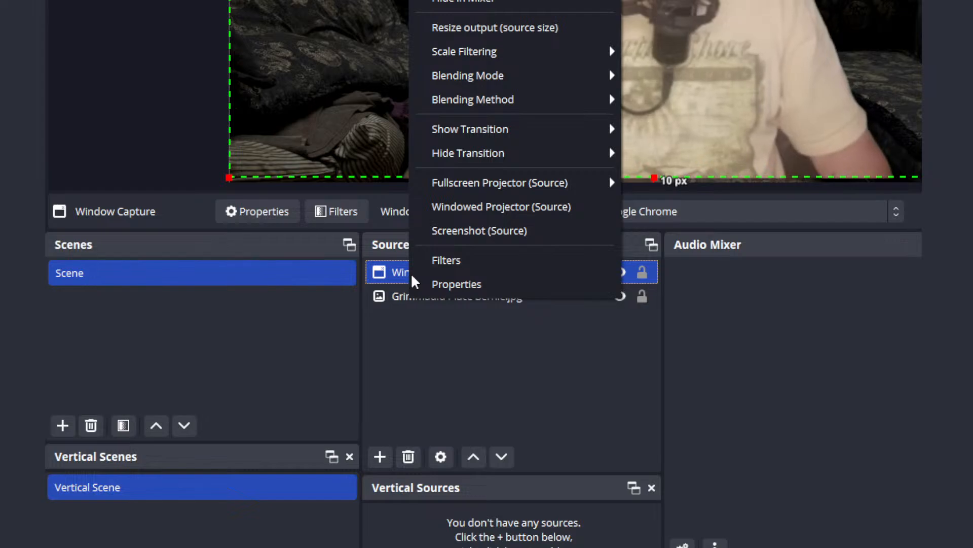
{"action": "left_click", "coordinate": [450, 265]}
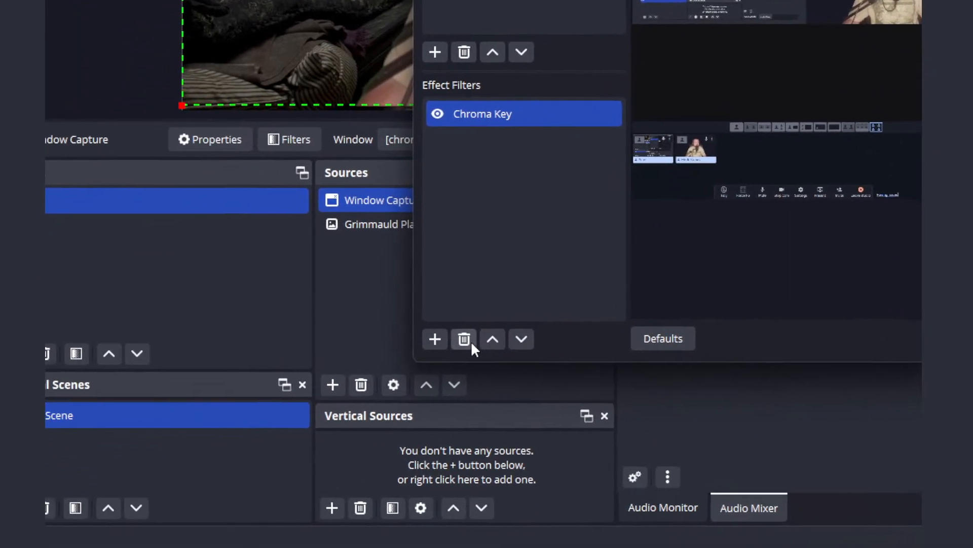
{"action": "left_click", "coordinate": [435, 339]}
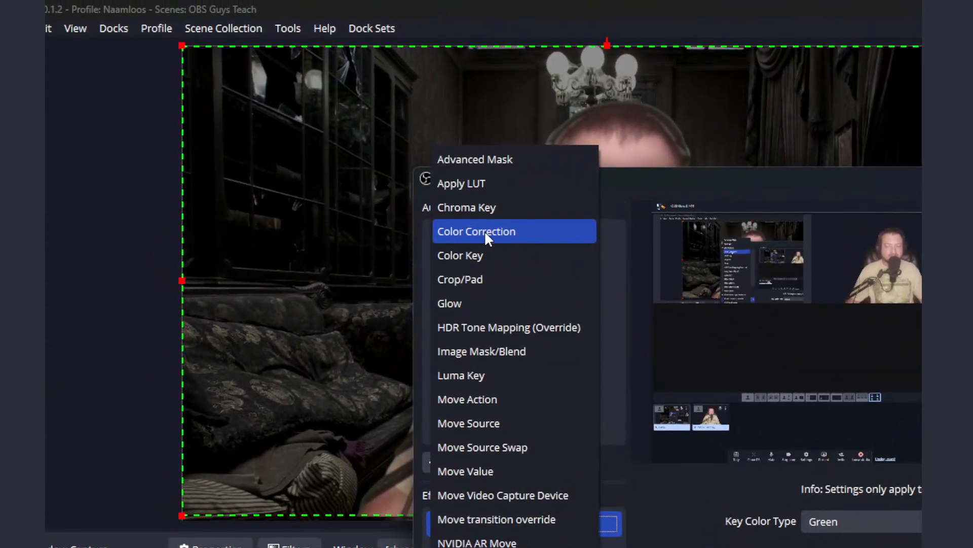
{"action": "left_click", "coordinate": [485, 231]}
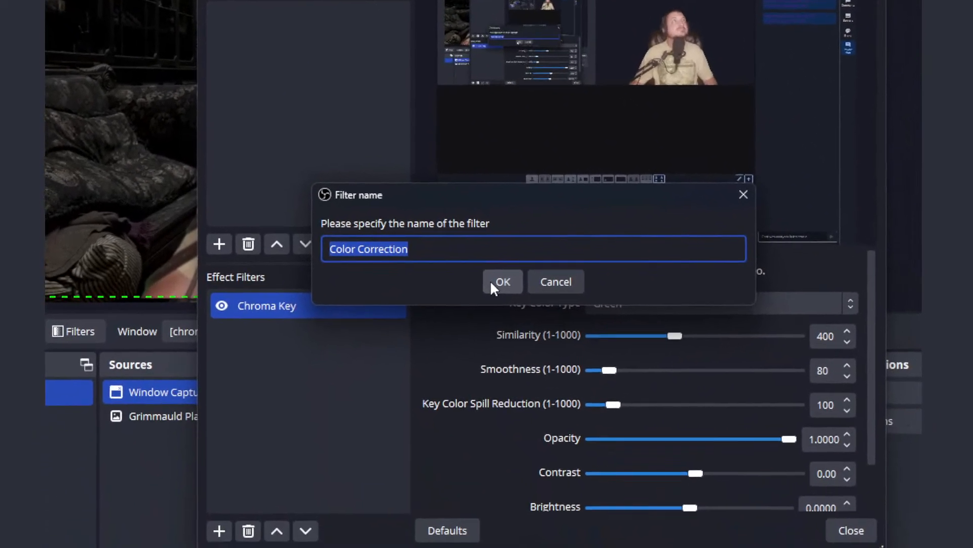
{"action": "left_click", "coordinate": [522, 309]}
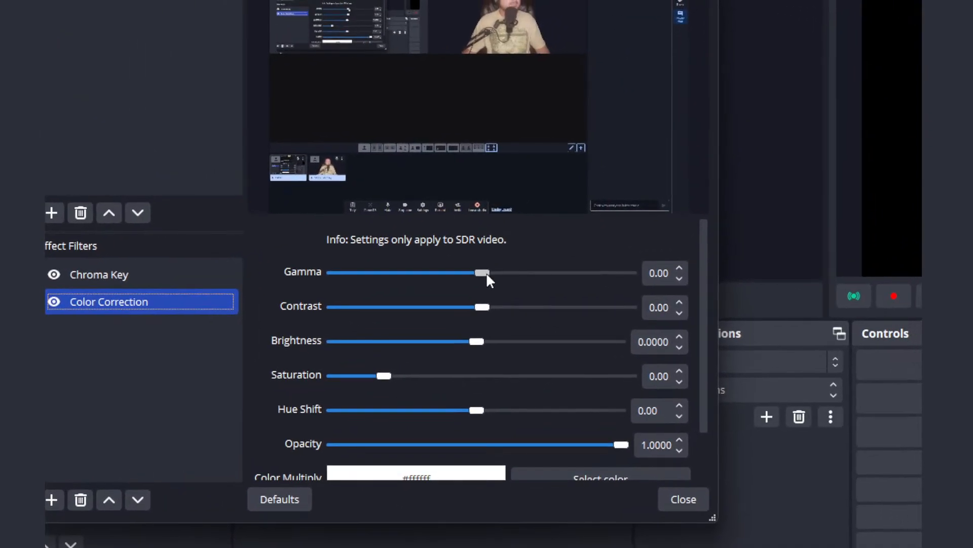
{"action": "mouse_move", "coordinate": [484, 274]}
{"action": "left_mouse_down"}
{"action": "mouse_move", "coordinate": [458, 273]}
{"action": "mouse_move", "coordinate": [487, 276]}
{"action": "mouse_move", "coordinate": [474, 275]}
{"action": "left_mouse_up"}
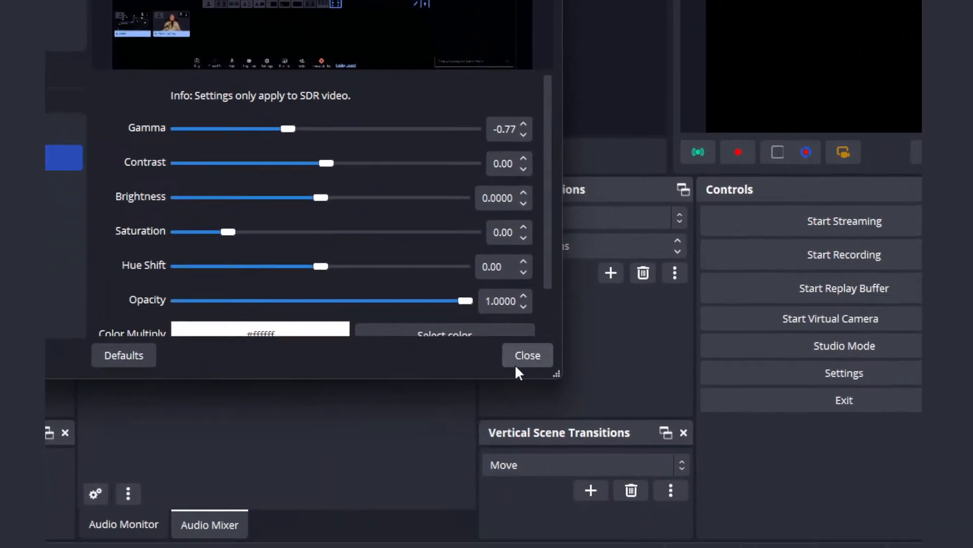
{"action": "left_click", "coordinate": [720, 509]}
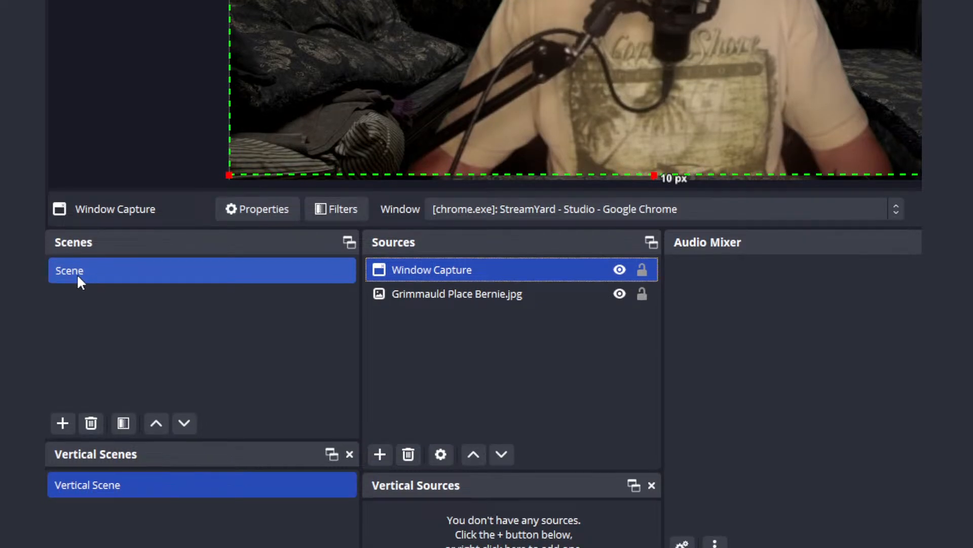
Step: Rename the scene as Host
{"action": "right_click", "coordinate": [77, 272]}
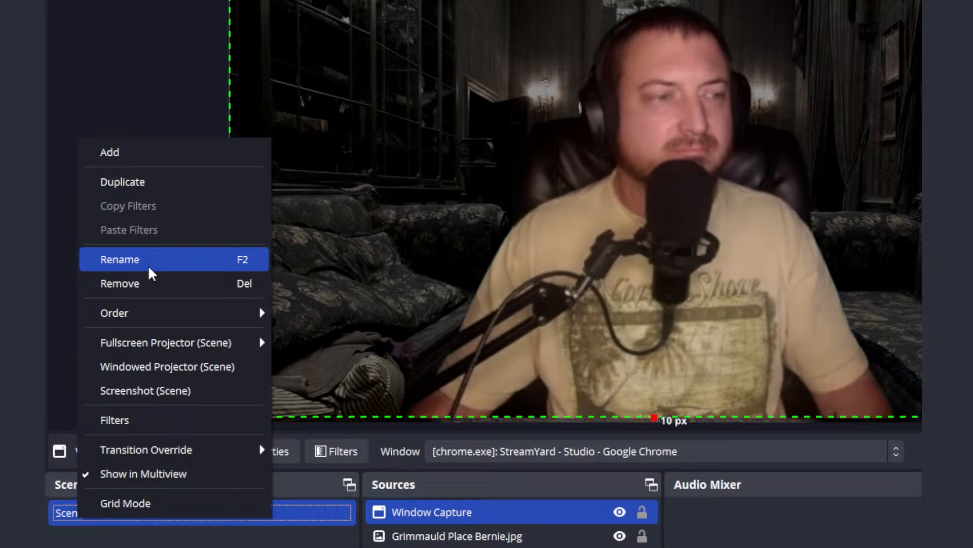
{"action": "left_click", "coordinate": [149, 268]}
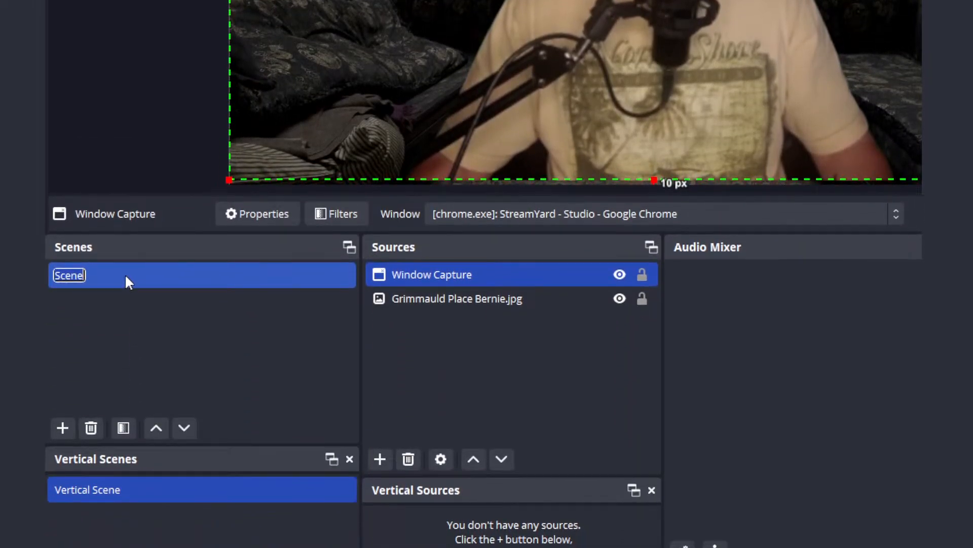
{"action": "type", "text": "Hos"}
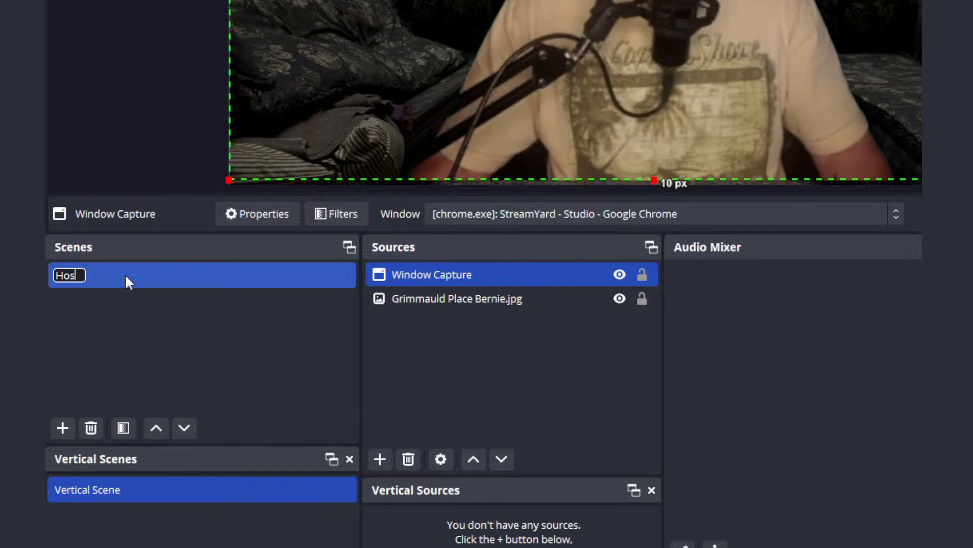
{"action": "type", "text": "t"}
{"action": "key", "text": "Return"}
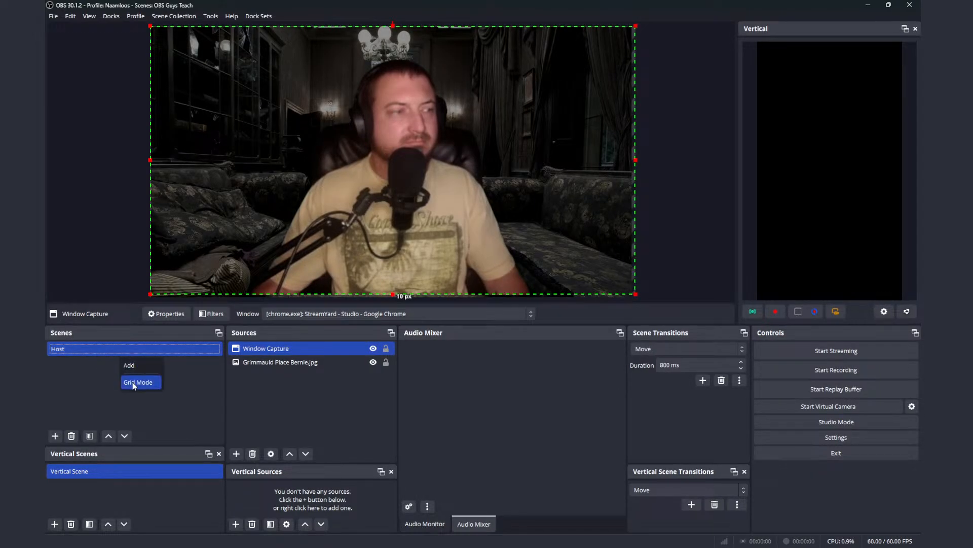
Step: Duplicate the Host scene and name the copy Teach
{"action": "right_click", "coordinate": [77, 349]}
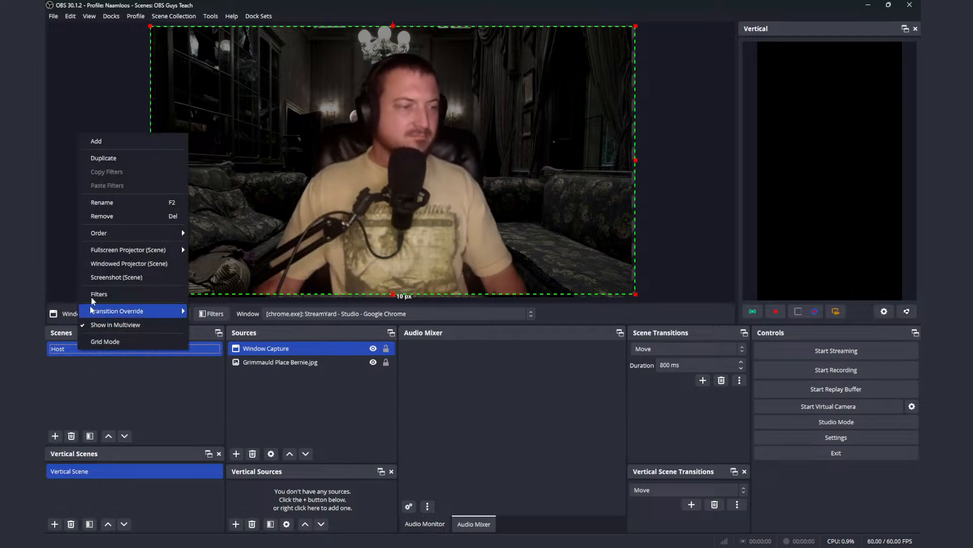
{"action": "left_click", "coordinate": [108, 158]}
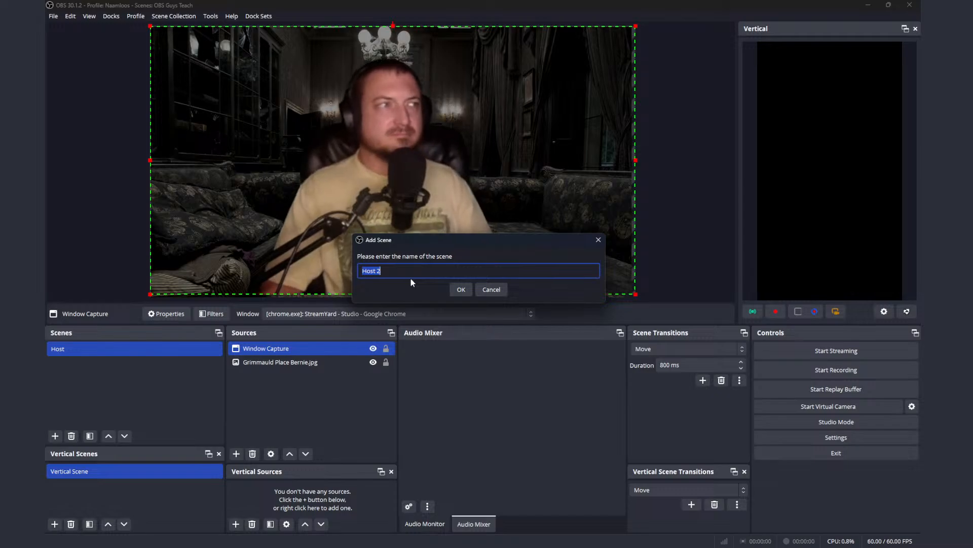
{"action": "type", "text": "Te"}
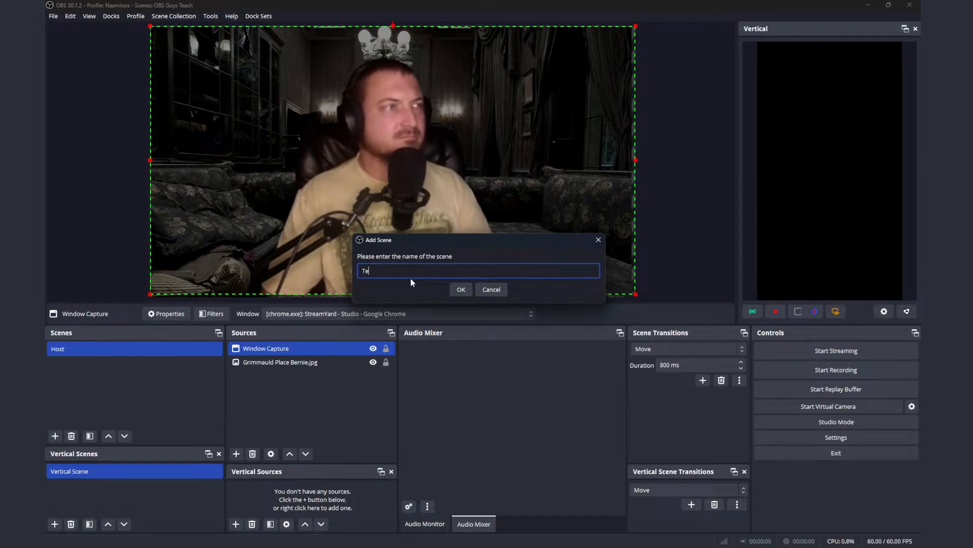
{"action": "type", "text": "a"}
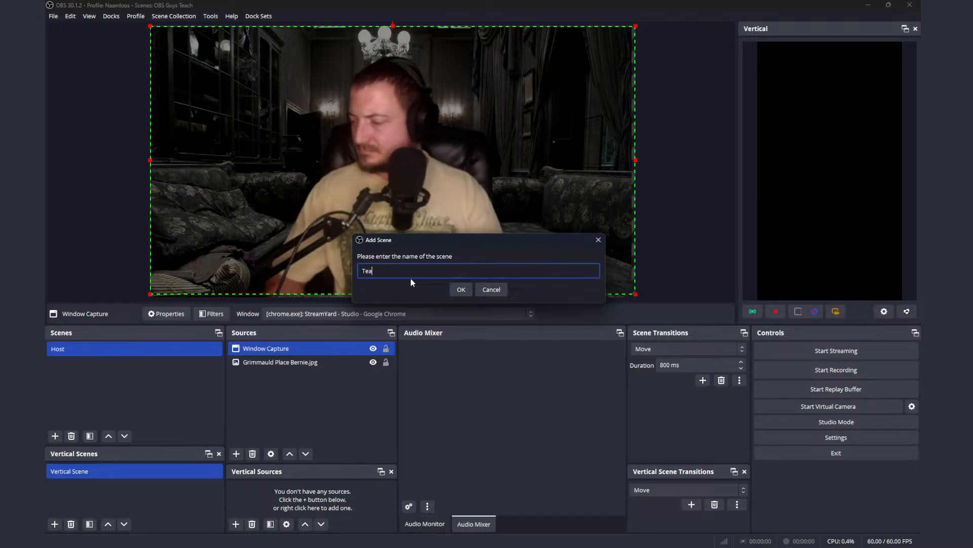
{"action": "type", "text": "ch"}
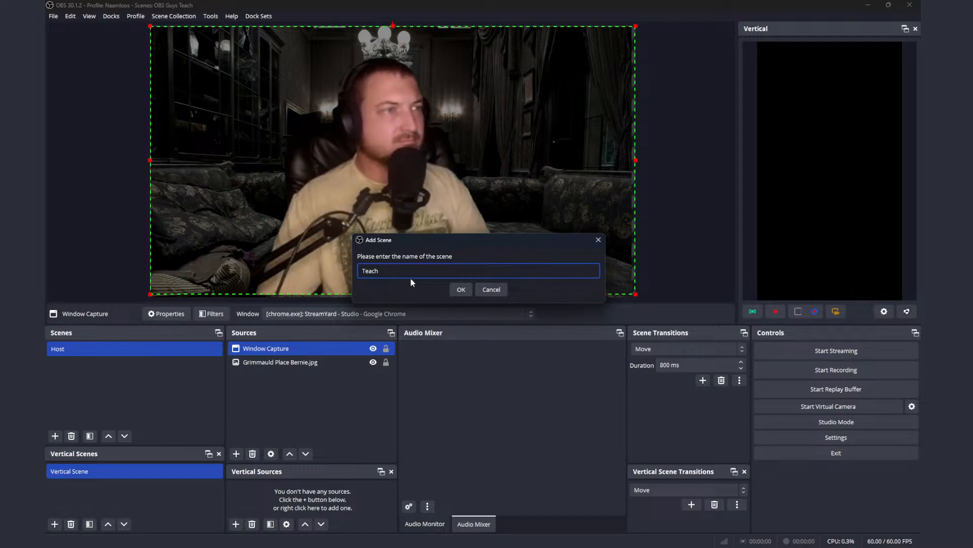
{"action": "left_click", "coordinate": [461, 290]}
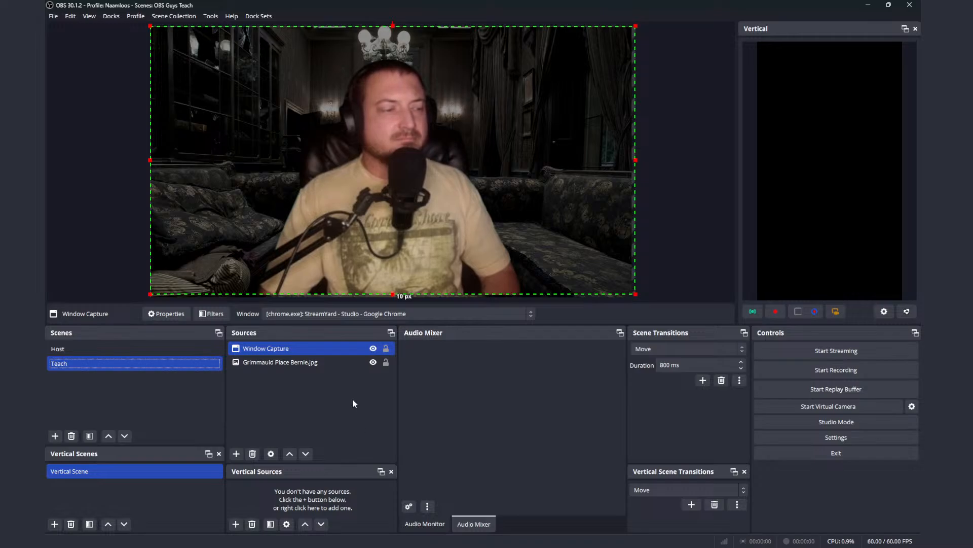
Step: Remove the Grimmauld Place Bernie.jpg source from the Teach scene
{"action": "left_click", "coordinate": [326, 365]}
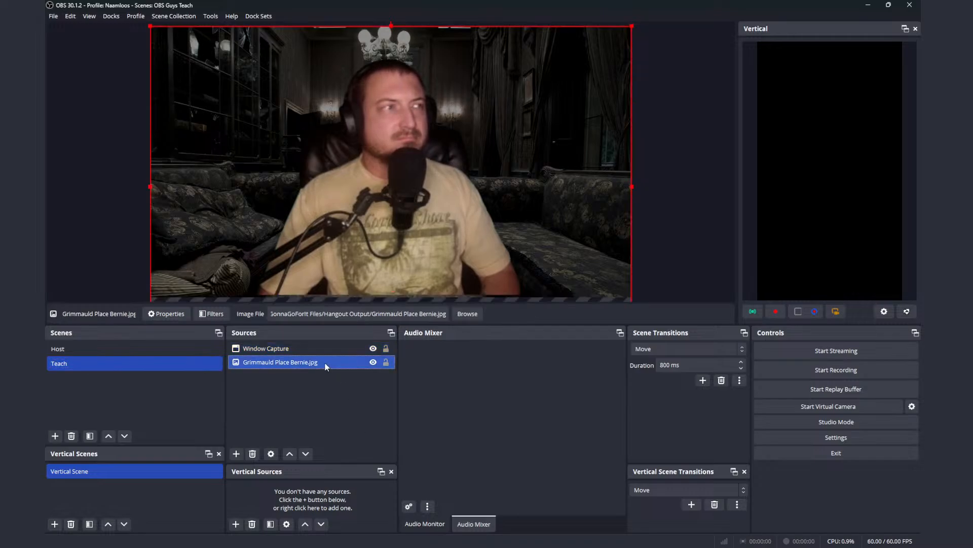
{"action": "left_click", "coordinate": [253, 454]}
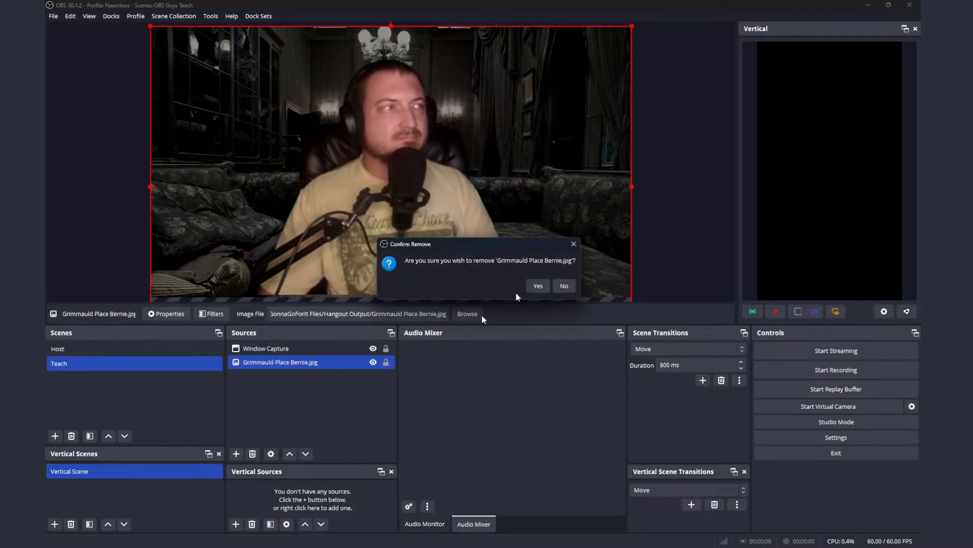
{"action": "left_click", "coordinate": [539, 286]}
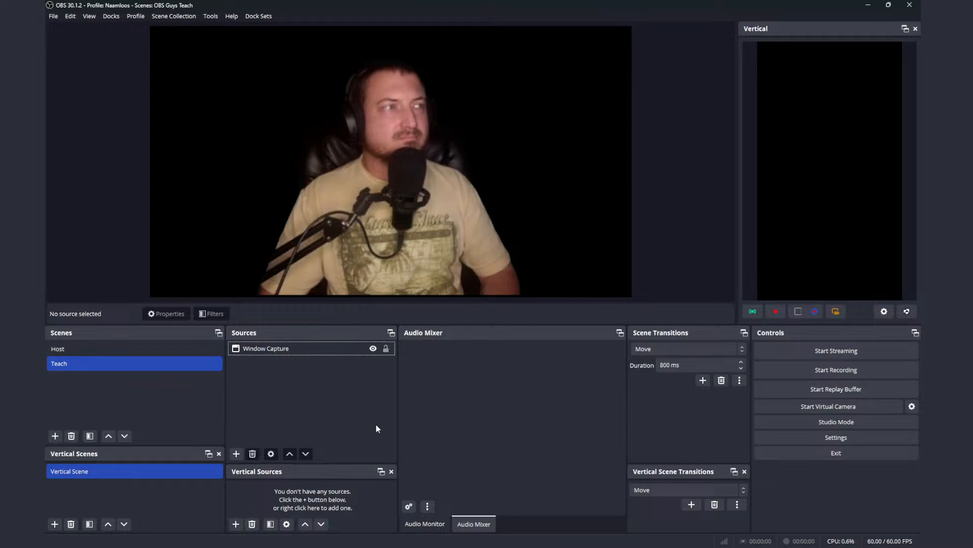
Step: Shrink Window Capture toward the canvas's lower-right corner, about 989 px from the left edge and 547 px from the top edge
{"action": "left_click", "coordinate": [378, 348]}
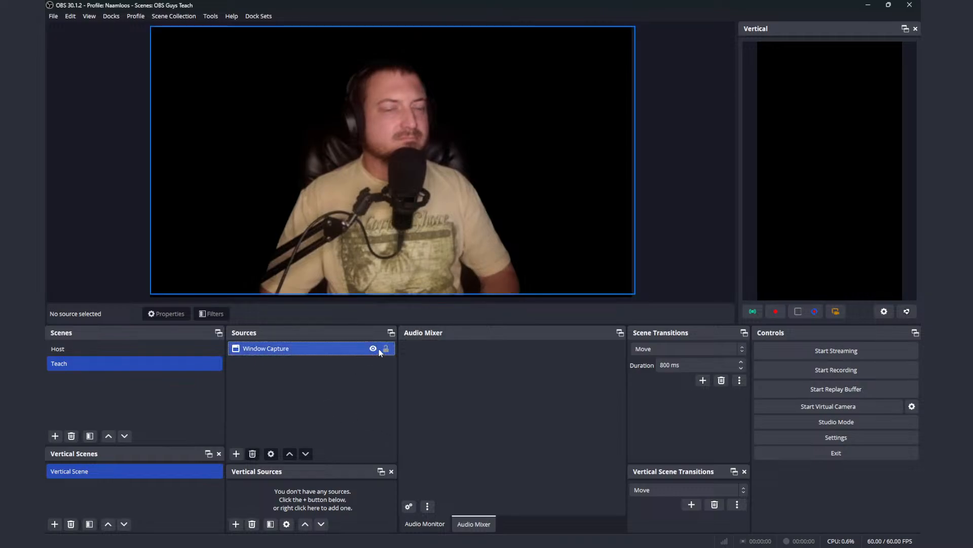
{"action": "left_click", "coordinate": [386, 349]}
{"action": "left_click", "coordinate": [386, 348]}
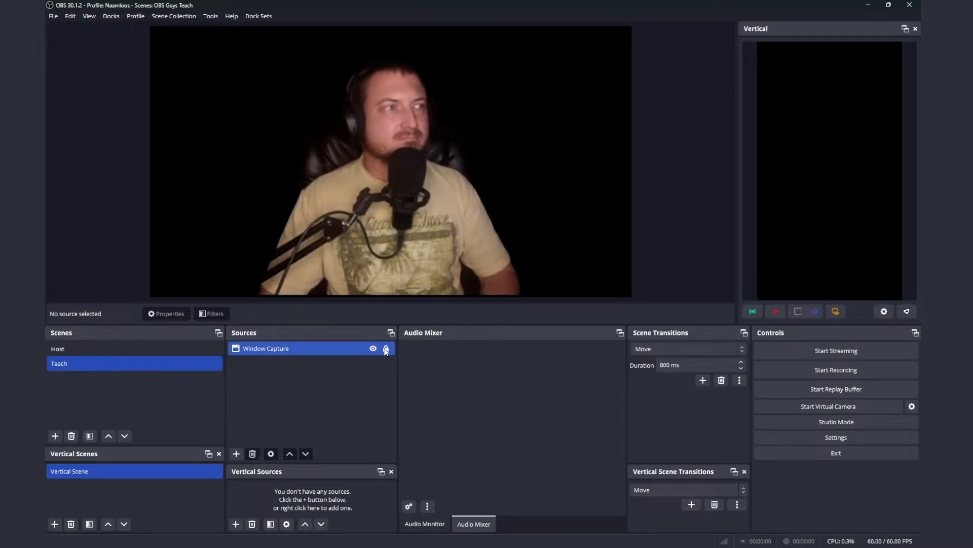
{"action": "left_click", "coordinate": [360, 351]}
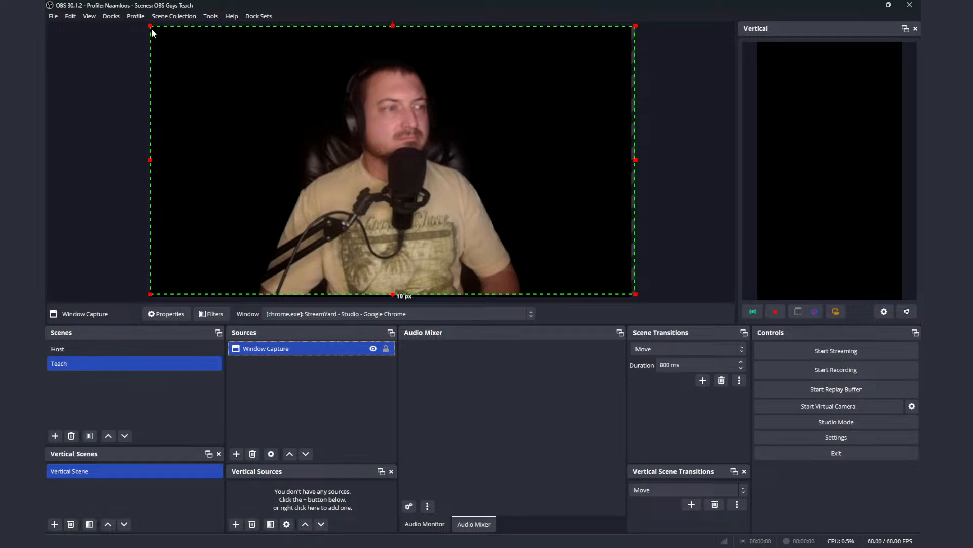
{"action": "left_click_drag", "start_coordinate": [151, 26], "coordinate": [401, 205]}
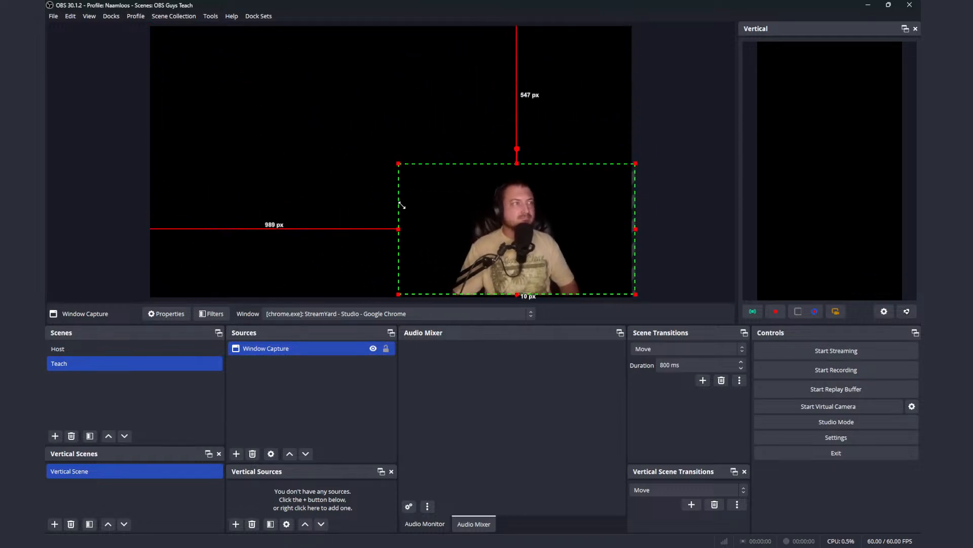
Step: Add a Display Capture source for the LEN LT2452pwC: 1920x1200 @ 0,-1200 monitor and place it below Window Capture
{"action": "left_click", "coordinate": [236, 454]}
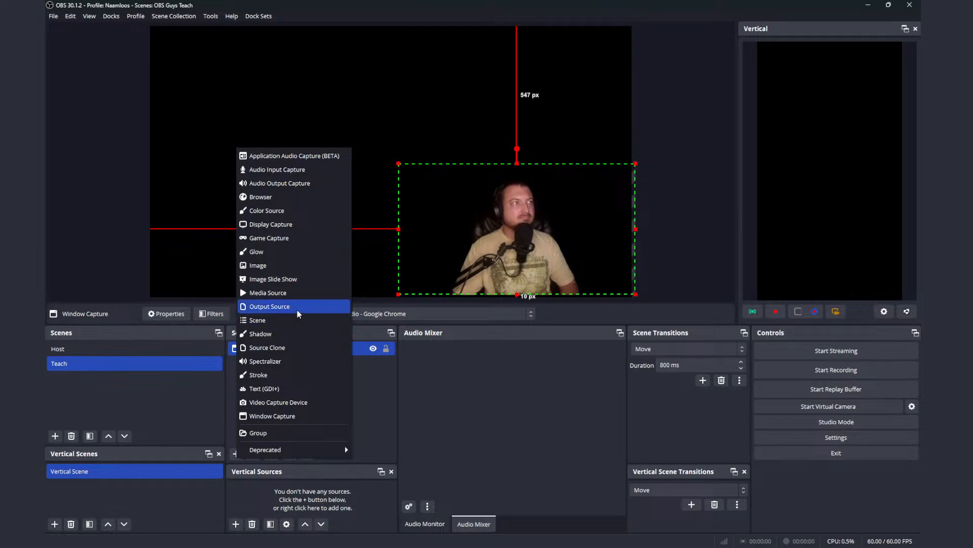
{"action": "left_click", "coordinate": [288, 225]}
{"action": "left_click", "coordinate": [507, 333]}
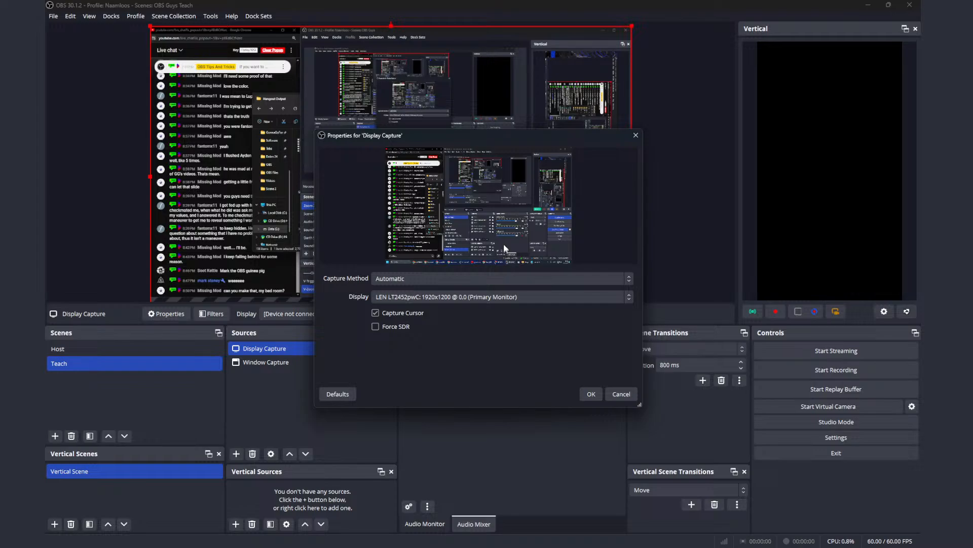
{"action": "left_click", "coordinate": [433, 276]}
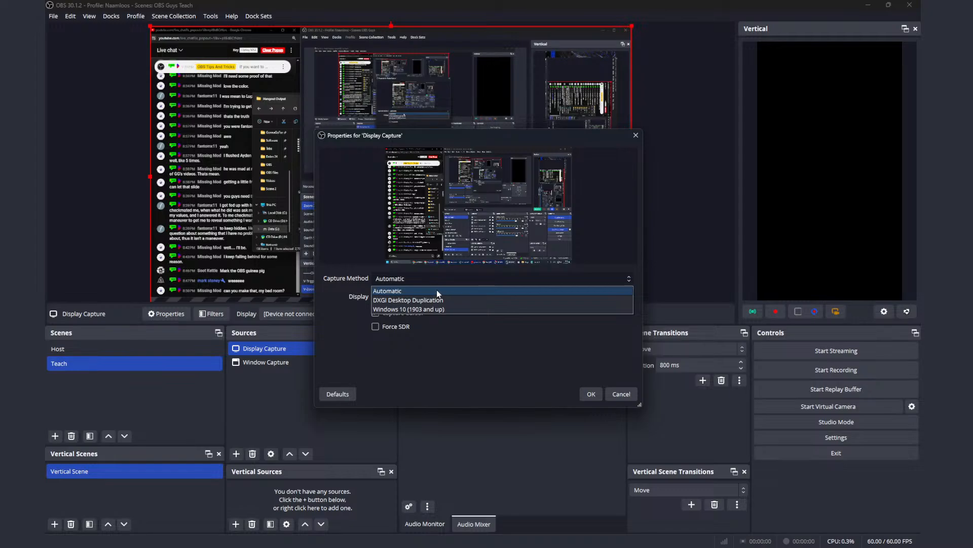
{"action": "left_click", "coordinate": [437, 290]}
{"action": "left_click", "coordinate": [437, 298]}
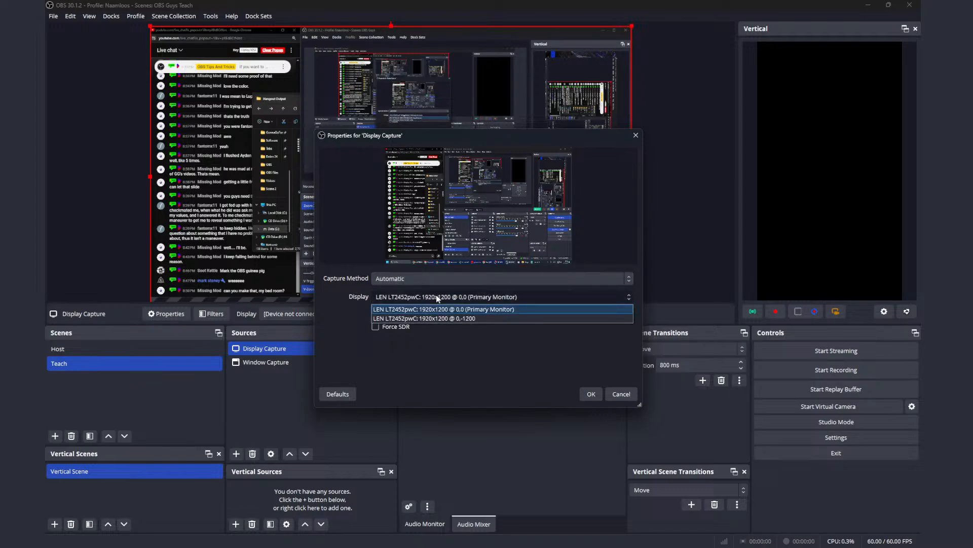
{"action": "left_click", "coordinate": [437, 296]}
{"action": "left_click", "coordinate": [437, 296]}
{"action": "left_click", "coordinate": [444, 319]}
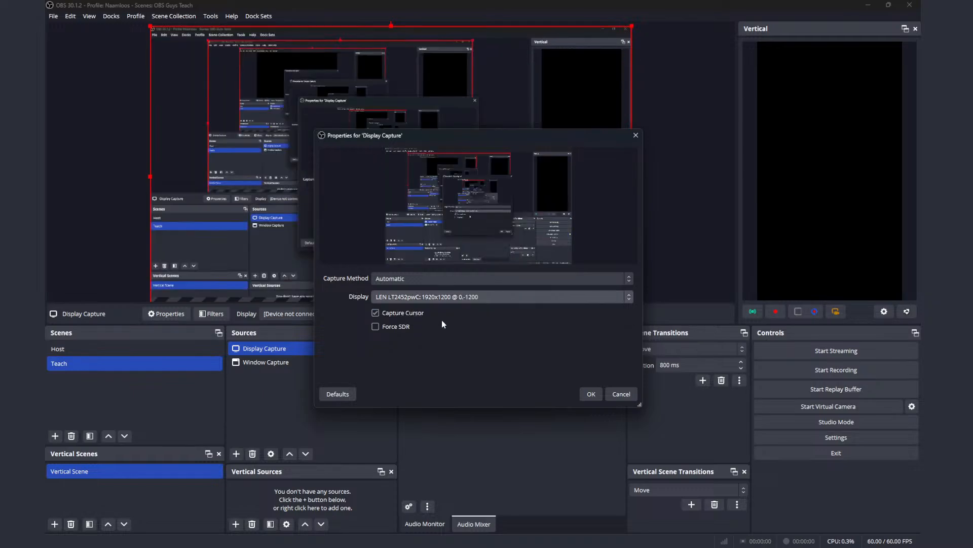
{"action": "left_click", "coordinate": [589, 394]}
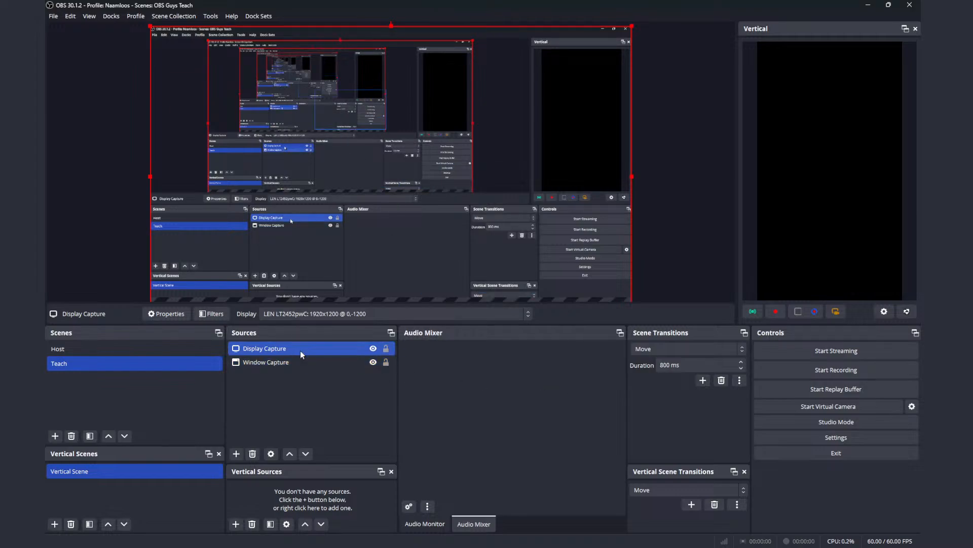
{"action": "left_click_drag", "start_coordinate": [300, 345], "coordinate": [301, 371]}
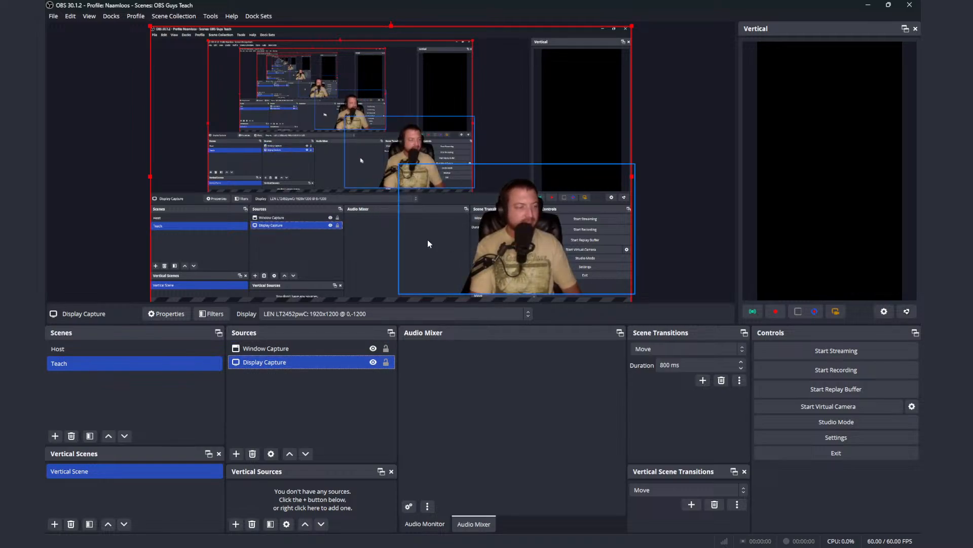
Step: Preview the switch between Host and Teach, and shrink Teach's Window Capture to about 1410 px from the canvas's left edge and 780 px from its top
{"action": "left_click", "coordinate": [160, 352]}
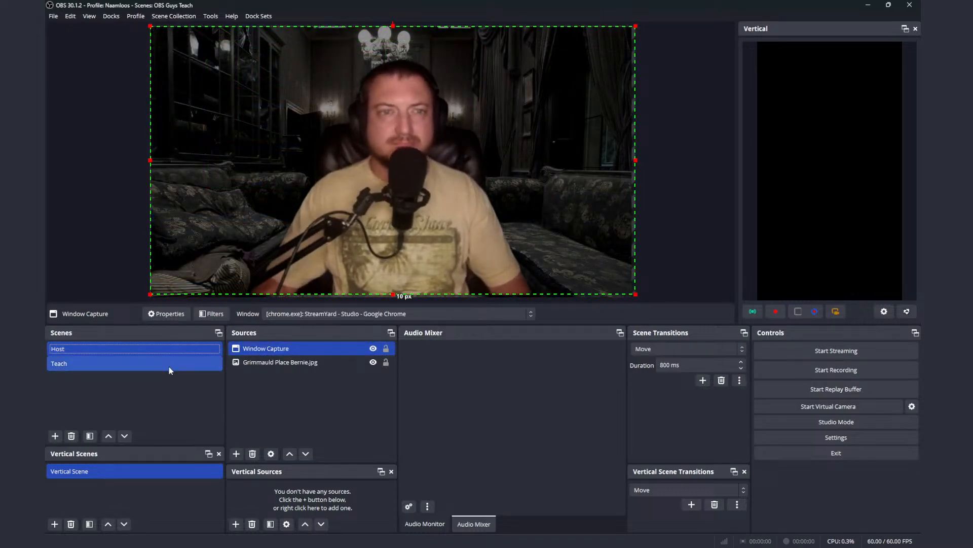
{"action": "left_click", "coordinate": [169, 366]}
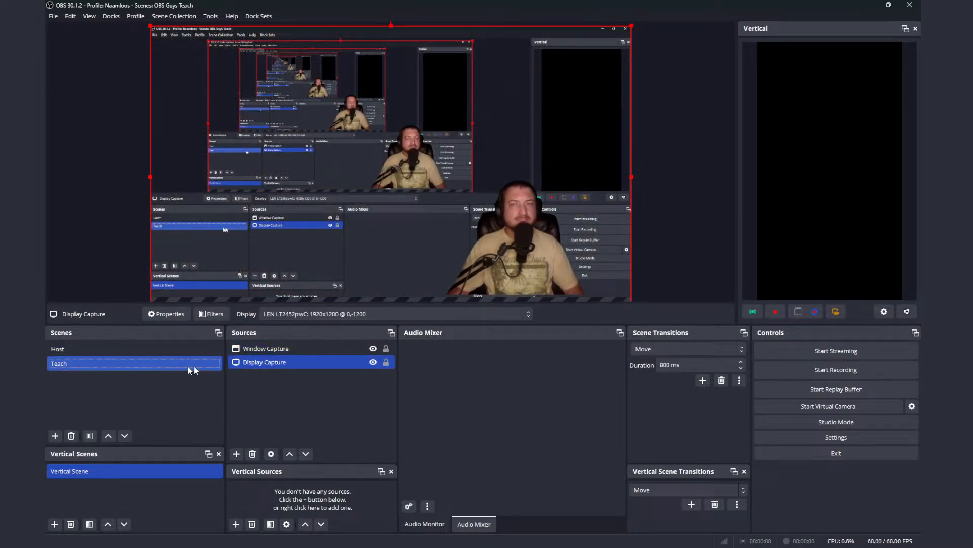
{"action": "left_click", "coordinate": [308, 352]}
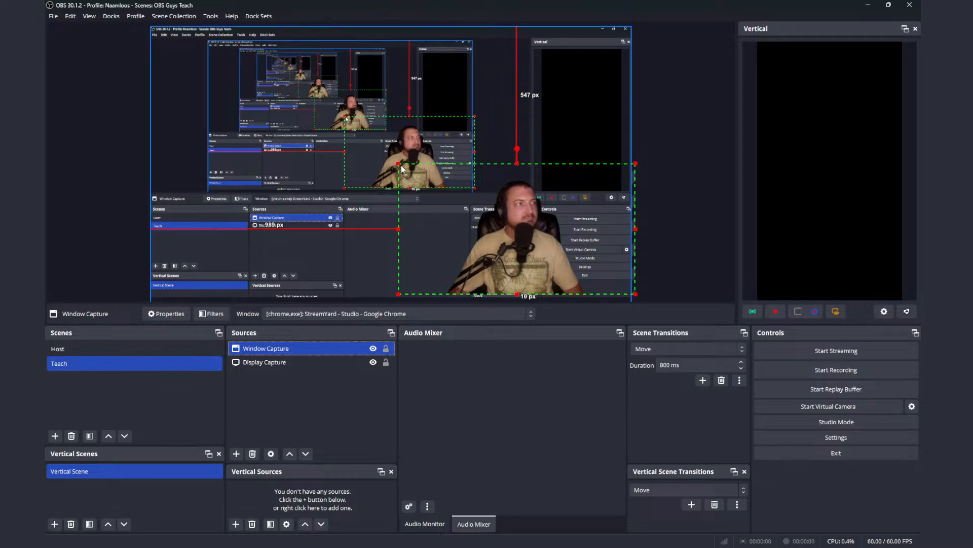
{"action": "left_click_drag", "start_coordinate": [402, 167], "coordinate": [506, 225]}
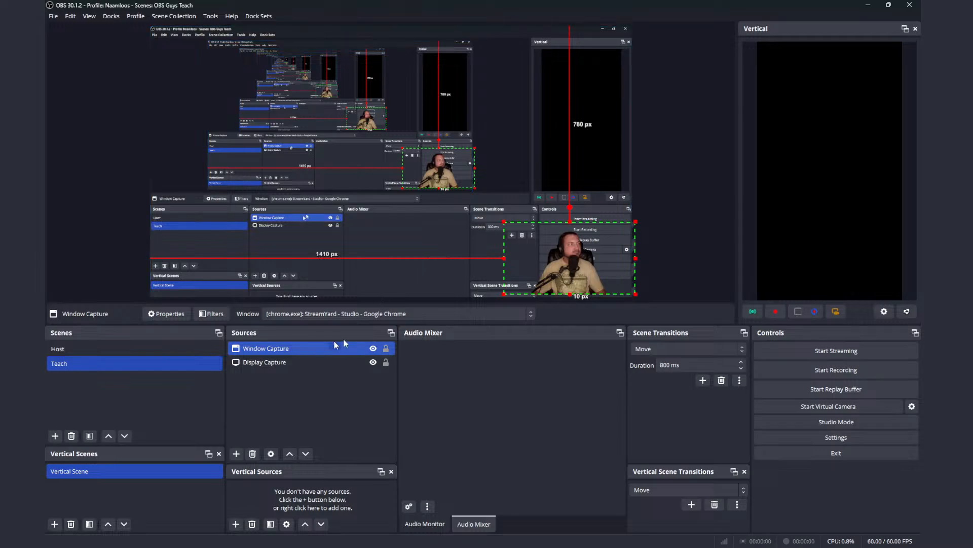
Step: Lock both the Display Capture and Window Capture sources in the Teach scene
{"action": "left_click", "coordinate": [388, 363], "text": "ctrl"}
{"action": "left_click", "coordinate": [388, 364]}
{"action": "left_click", "coordinate": [386, 362]}
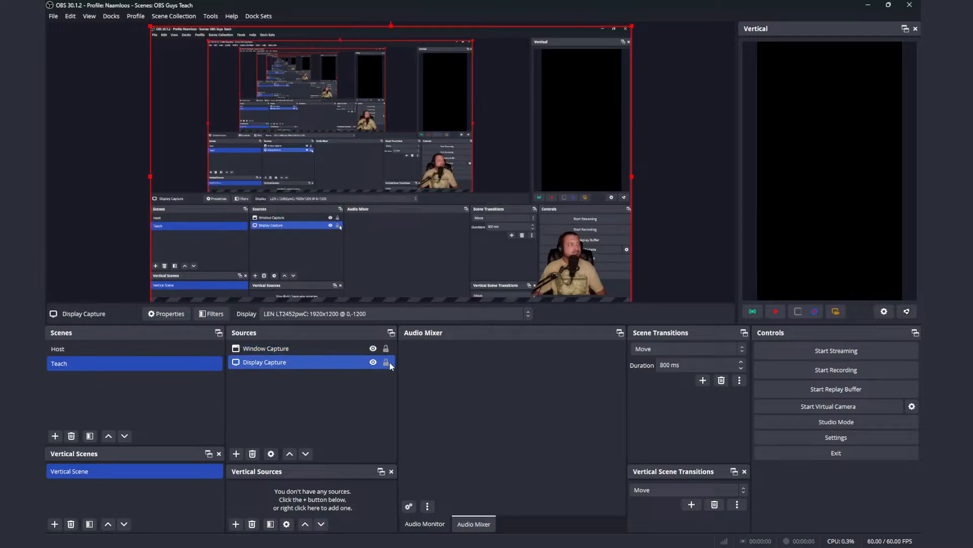
{"action": "left_click", "coordinate": [386, 348]}
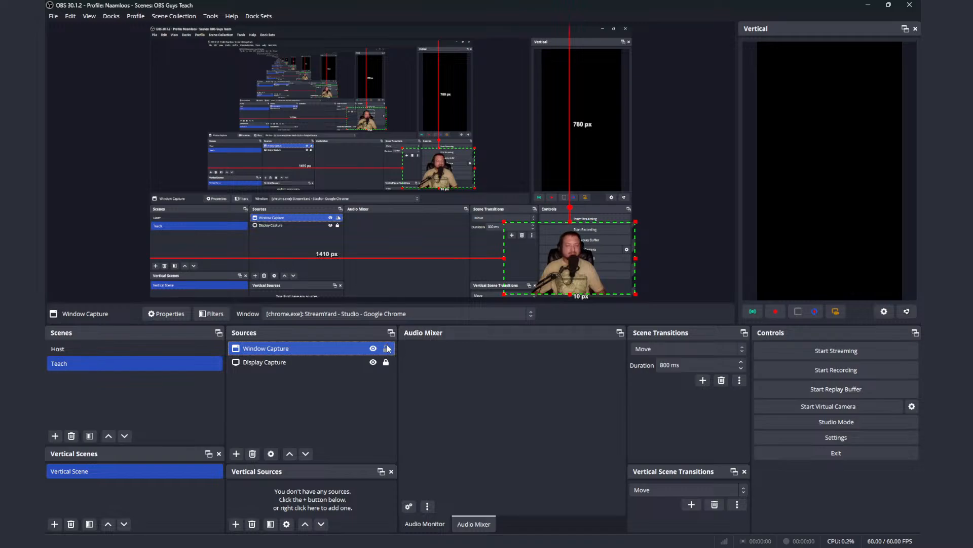
{"action": "left_click", "coordinate": [387, 348]}
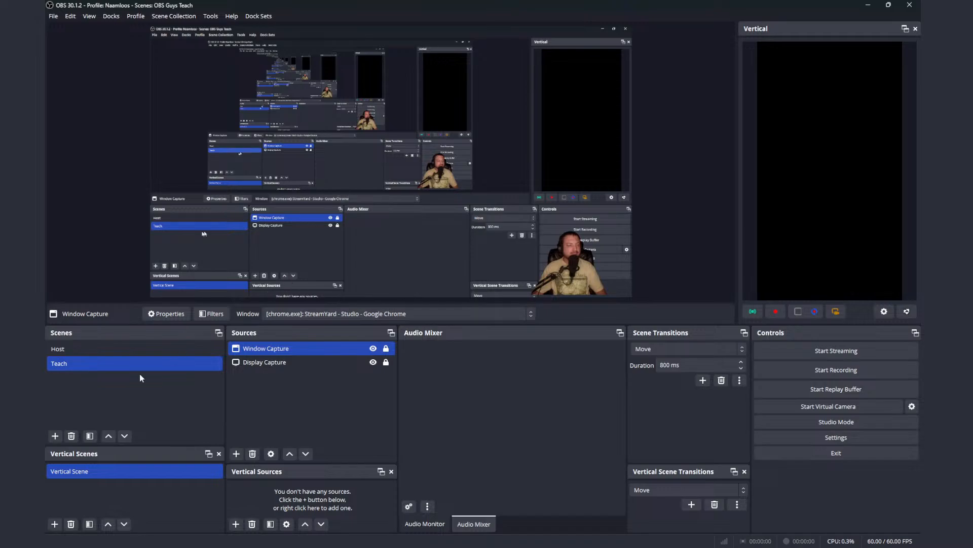
Step: Switch to the Host scene and back to Teach to demonstrate the Move transition
{"action": "left_click", "coordinate": [114, 348]}
{"action": "left_click", "coordinate": [108, 349]}
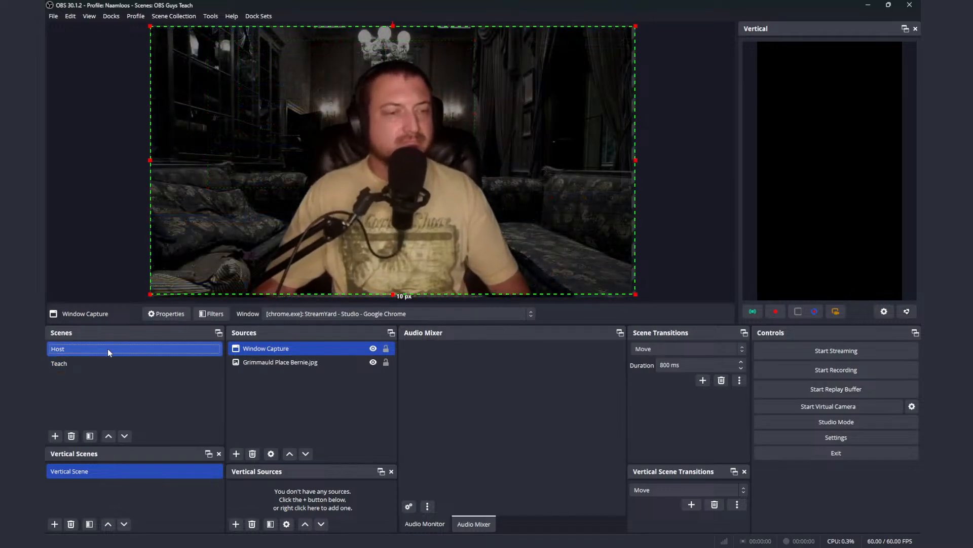
{"action": "left_click", "coordinate": [118, 364]}
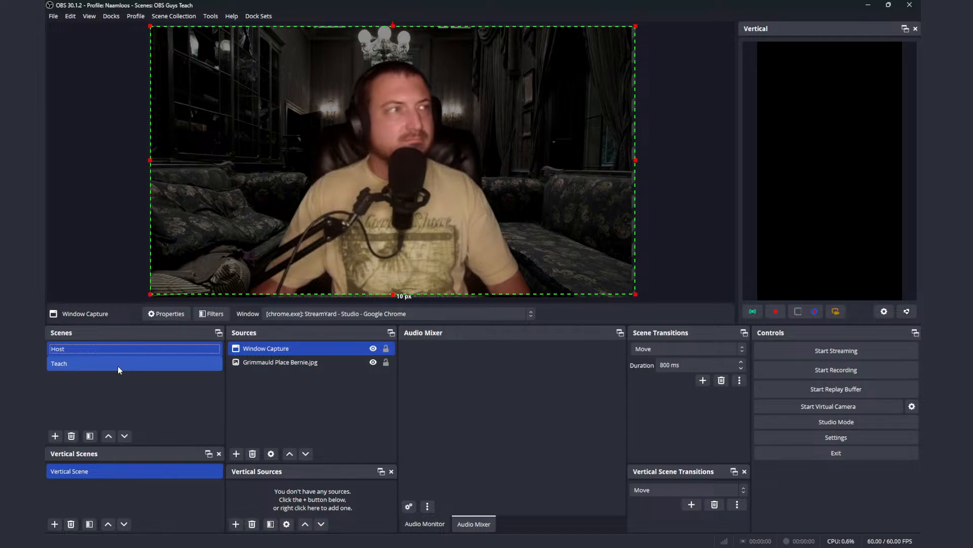
{"action": "left_click", "coordinate": [118, 367]}
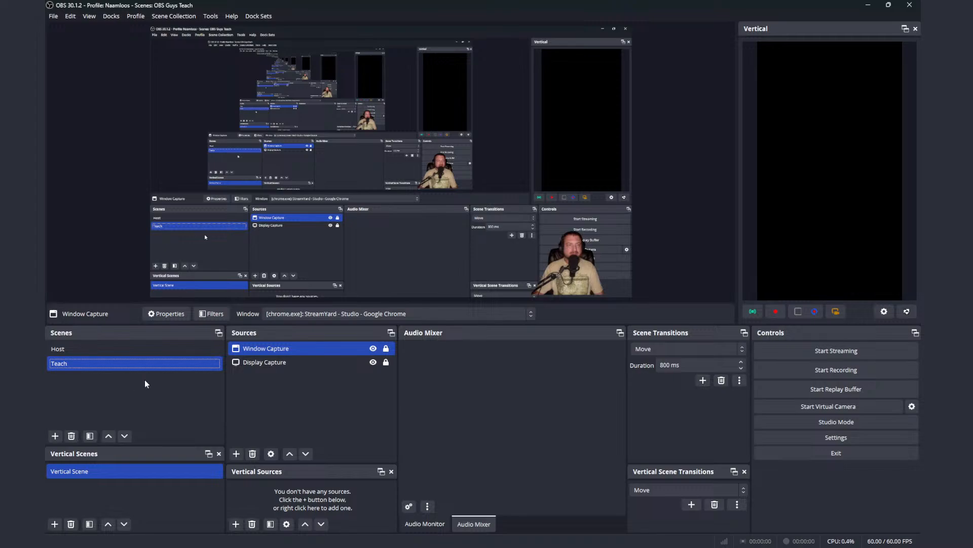
Step: Open the filters of the Teach scene's Window Capture source
{"action": "right_click", "coordinate": [131, 367]}
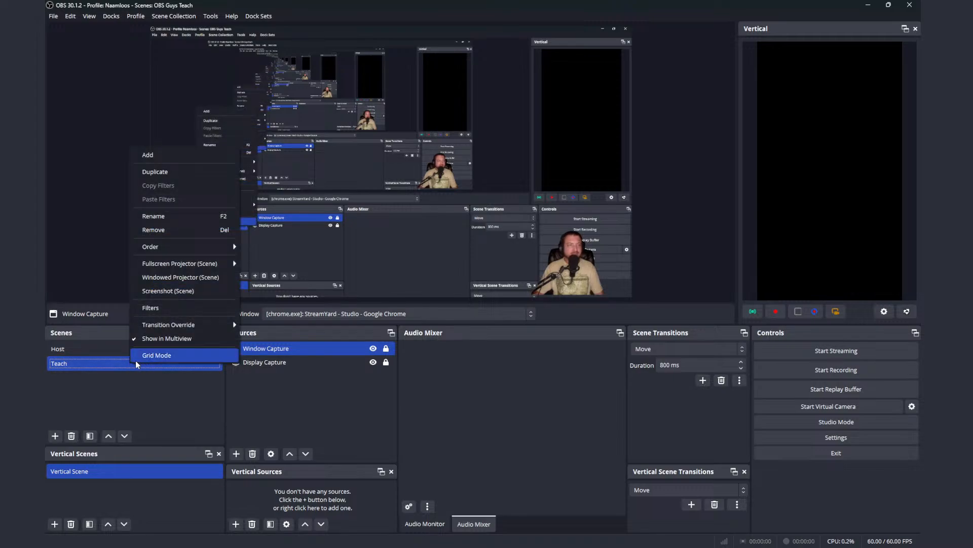
{"action": "left_click", "coordinate": [112, 394]}
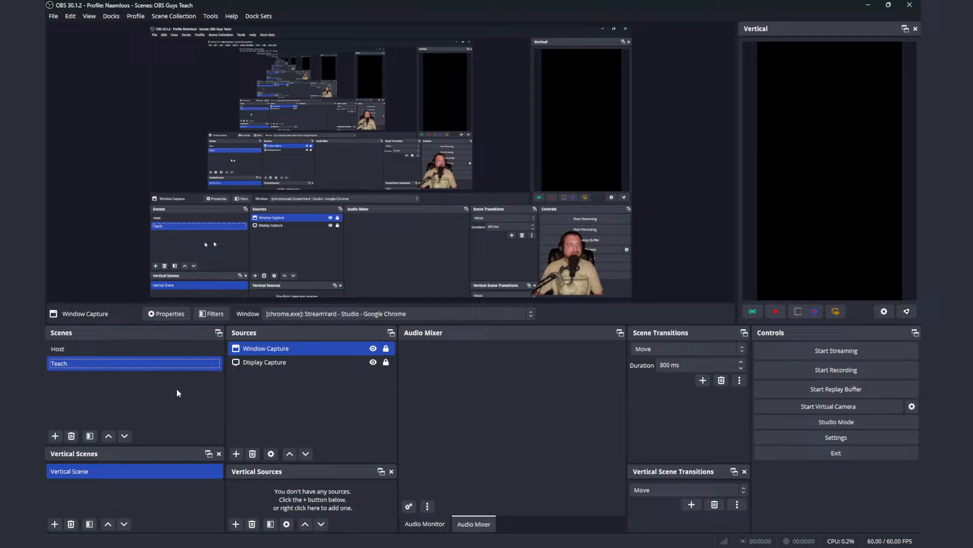
{"action": "right_click", "coordinate": [277, 352]}
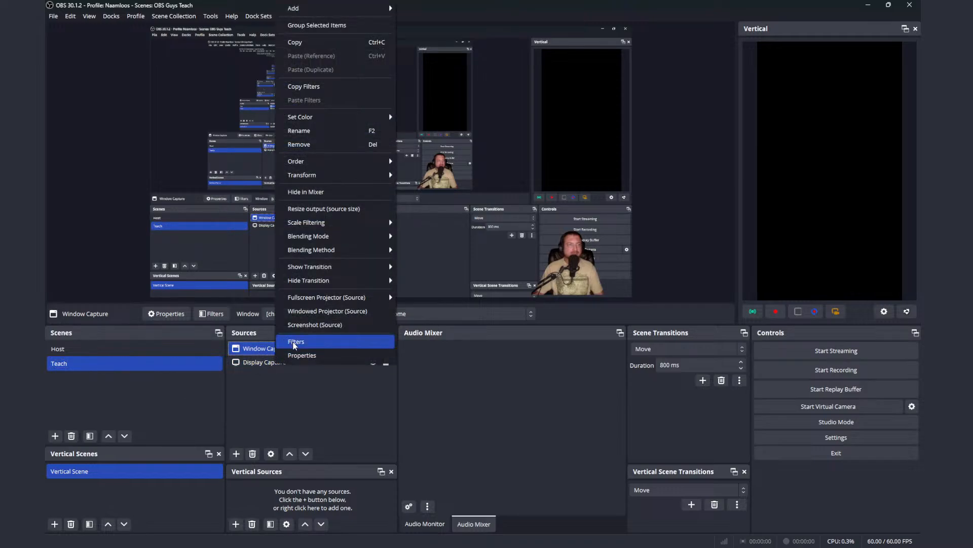
{"action": "left_click", "coordinate": [294, 343]}
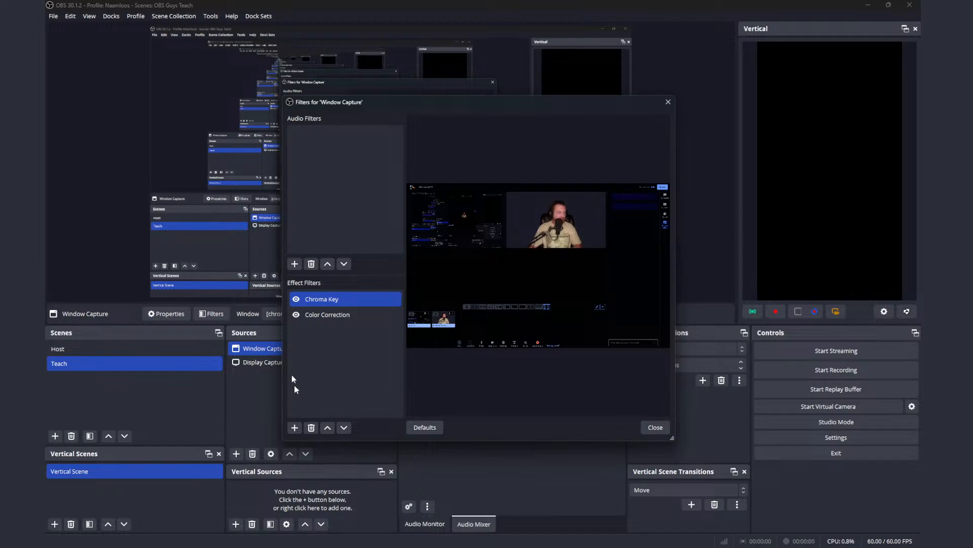
Step: Try adding a Move Source effect filter to Window Capture, and remove it again
{"action": "left_click", "coordinate": [294, 427]}
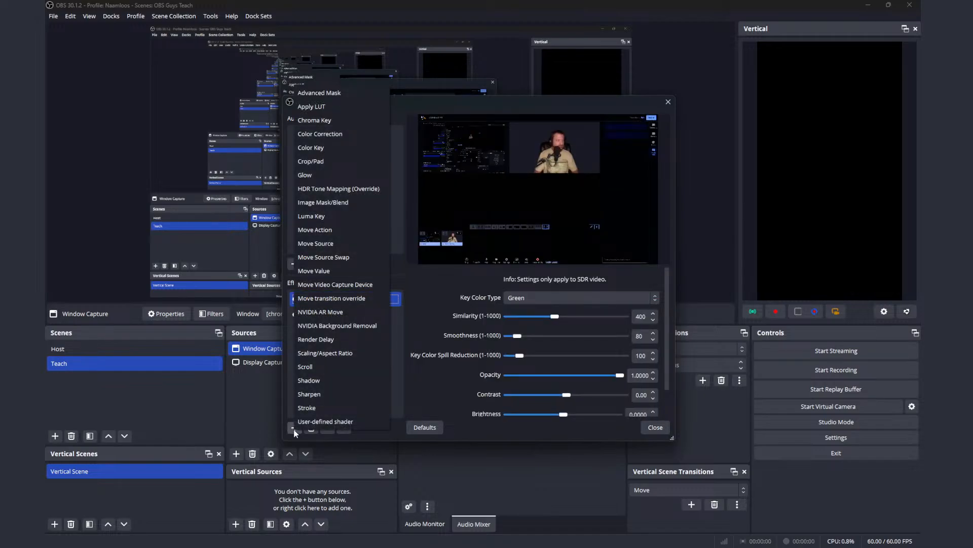
{"action": "left_click", "coordinate": [331, 245]}
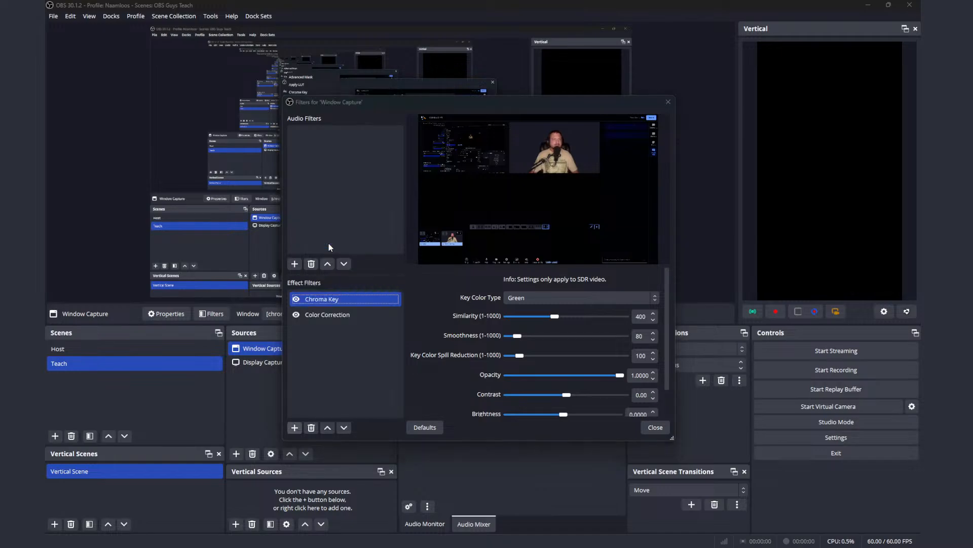
{"action": "left_click", "coordinate": [456, 286]}
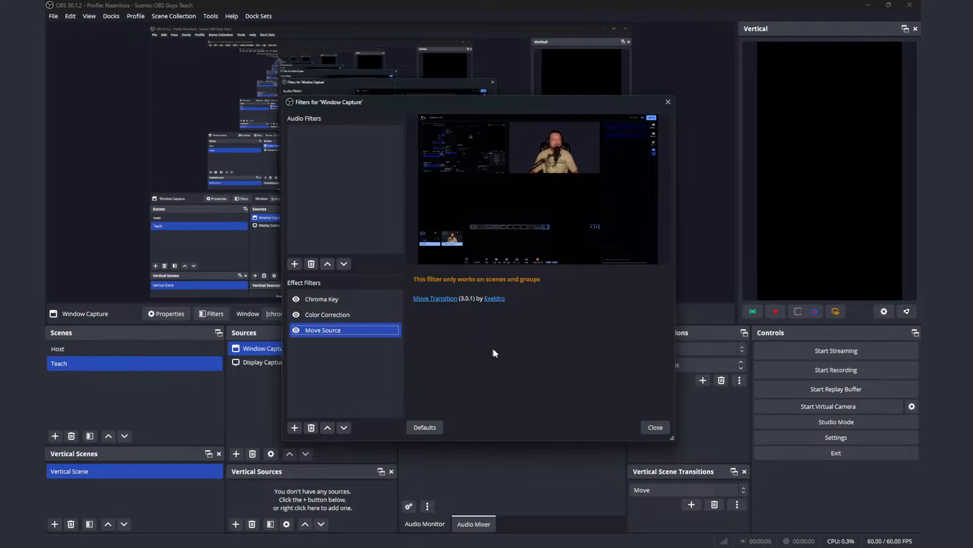
{"action": "left_click", "coordinate": [311, 428]}
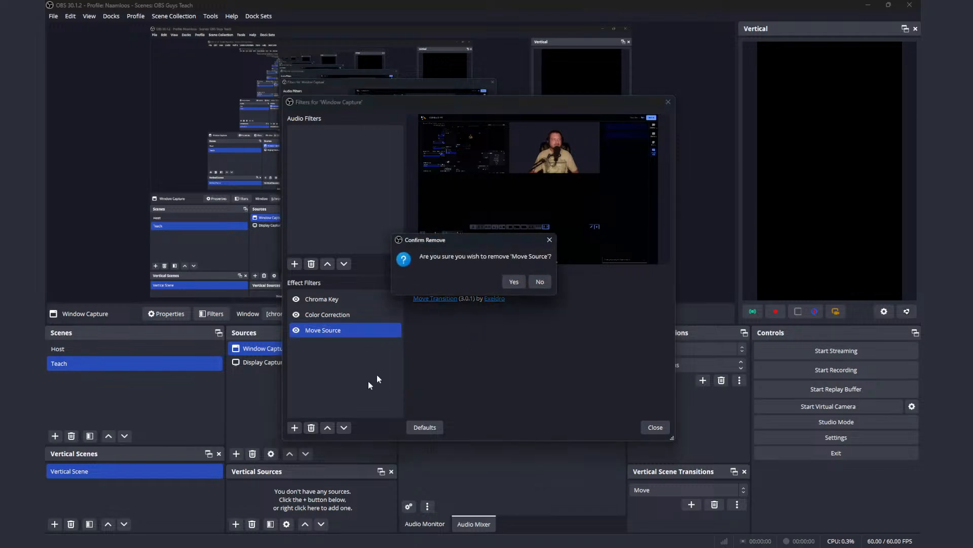
{"action": "left_click", "coordinate": [516, 282]}
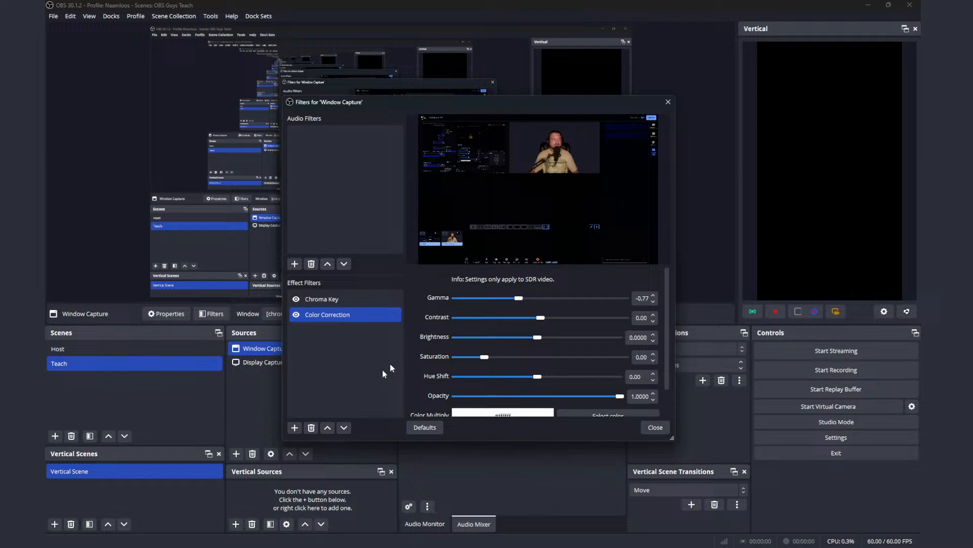
Step: Add a Move Value effect filter with its default name to Window Capture and look through its settings
{"action": "left_click", "coordinate": [294, 428]}
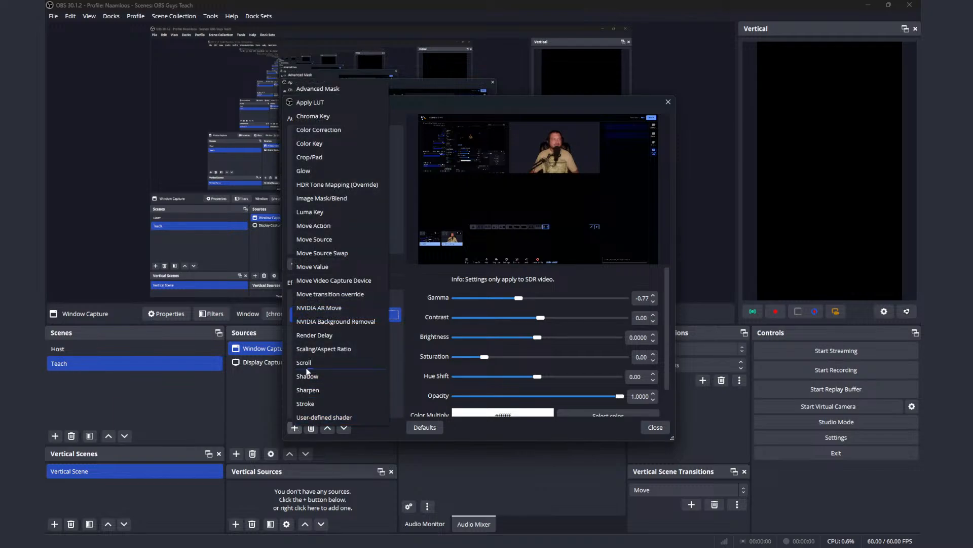
{"action": "left_click", "coordinate": [318, 269]}
{"action": "left_click", "coordinate": [457, 285]}
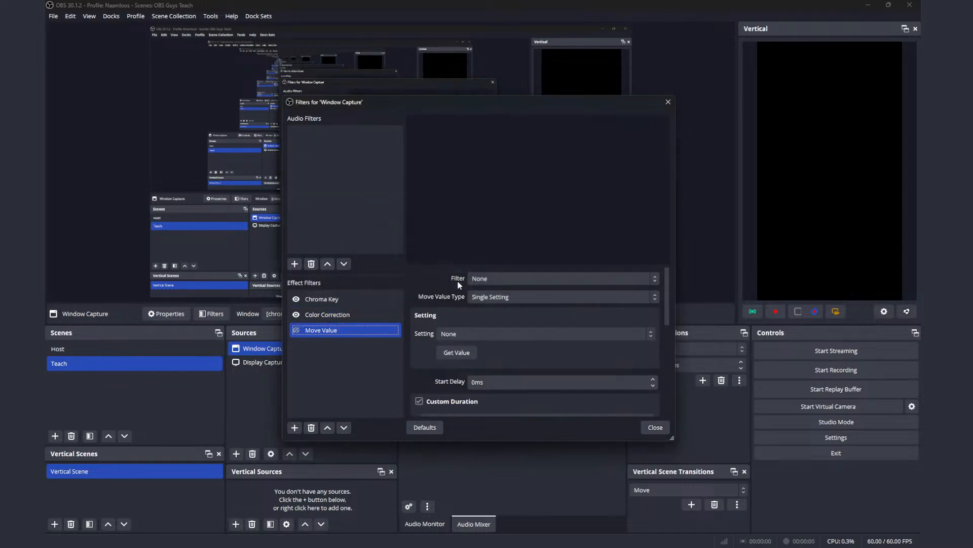
{"action": "scroll", "coordinate": [456, 311], "scroll_direction": "down", "scroll_amount": 2}
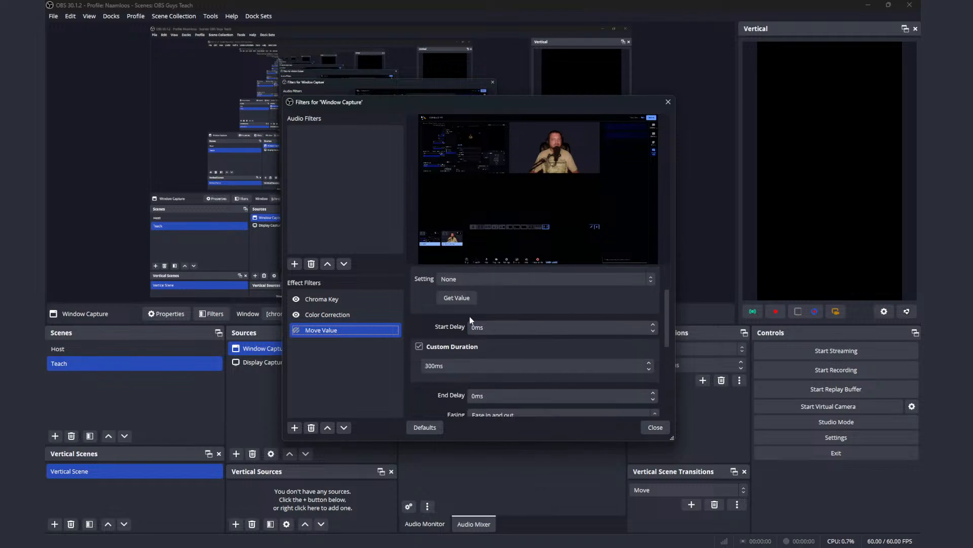
{"action": "scroll", "coordinate": [472, 320], "scroll_direction": "down", "scroll_amount": 4}
{"action": "scroll", "coordinate": [474, 324], "scroll_direction": "up", "scroll_amount": 6}
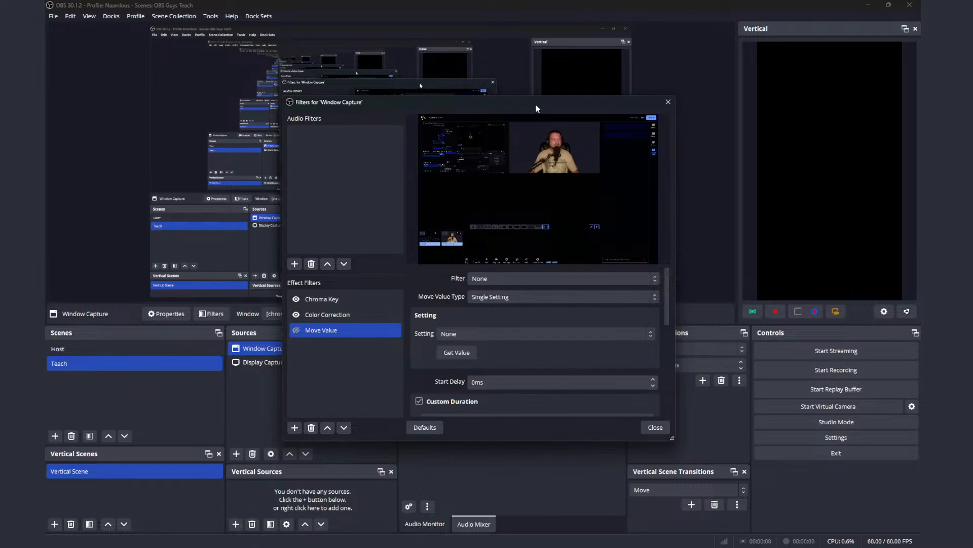
Step: Unlock Window Capture and move it to about 109 px from the canvas's left edge and 790 px from its top
{"action": "left_click_drag", "start_coordinate": [538, 108], "coordinate": [545, 340]}
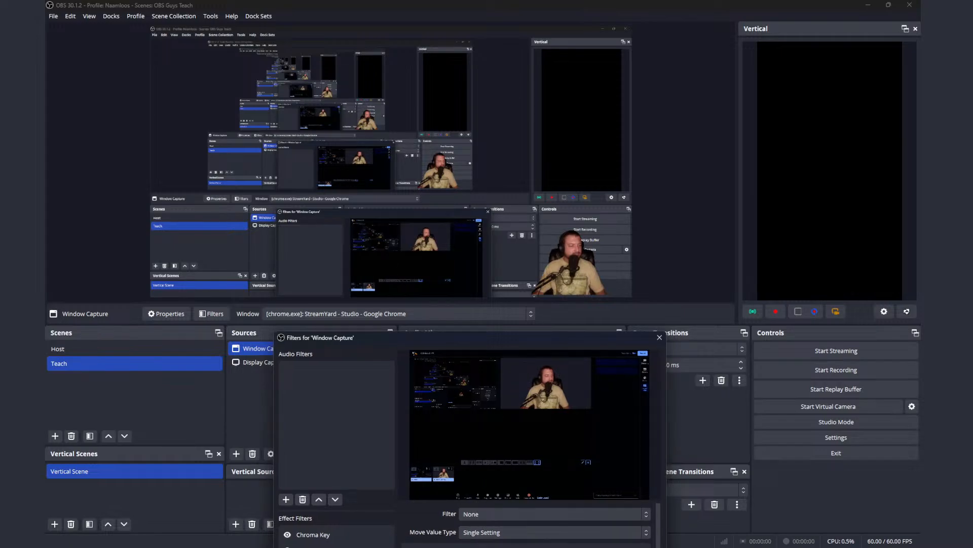
{"action": "left_click", "coordinate": [853, 497]}
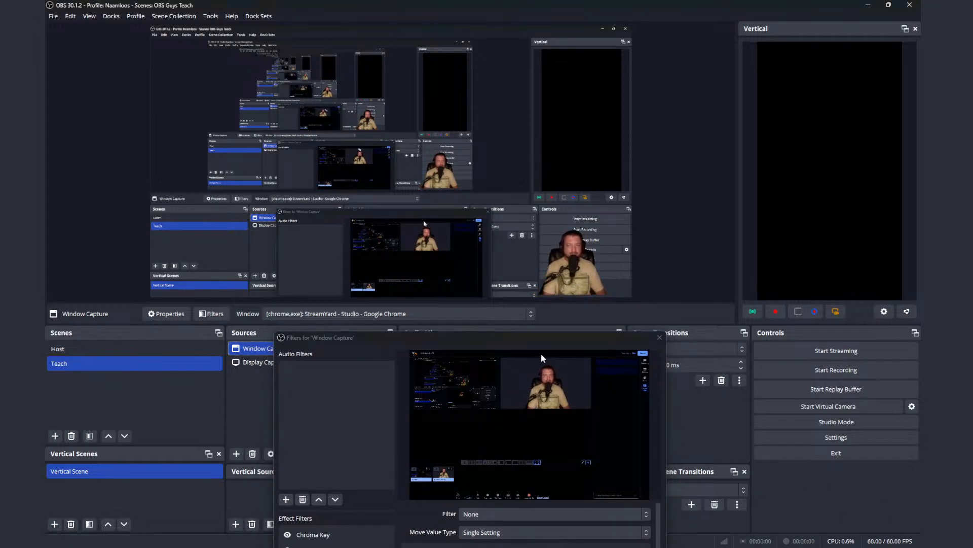
{"action": "left_click", "coordinate": [482, 349]}
{"action": "left_click_drag", "start_coordinate": [558, 337], "coordinate": [721, 314]}
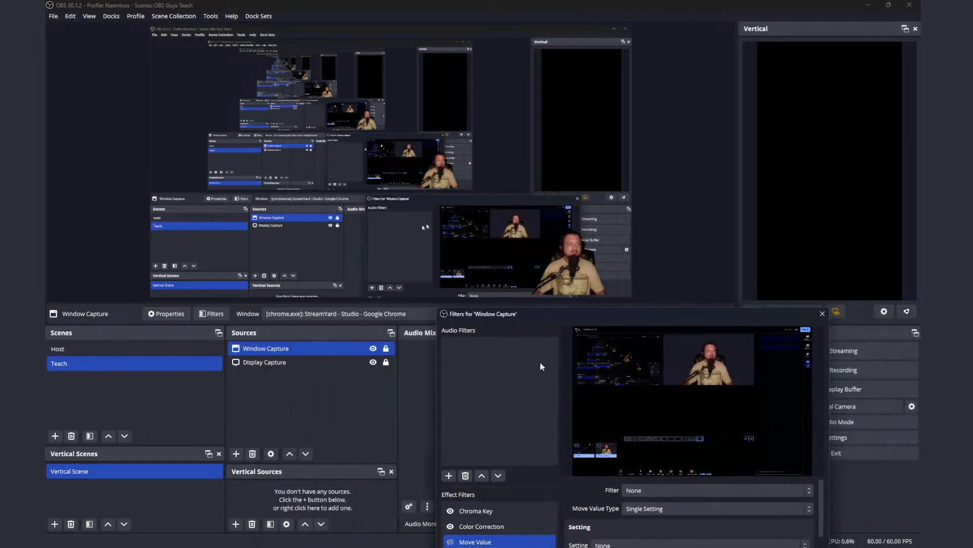
{"action": "left_click", "coordinate": [373, 349]}
{"action": "left_click", "coordinate": [373, 348]}
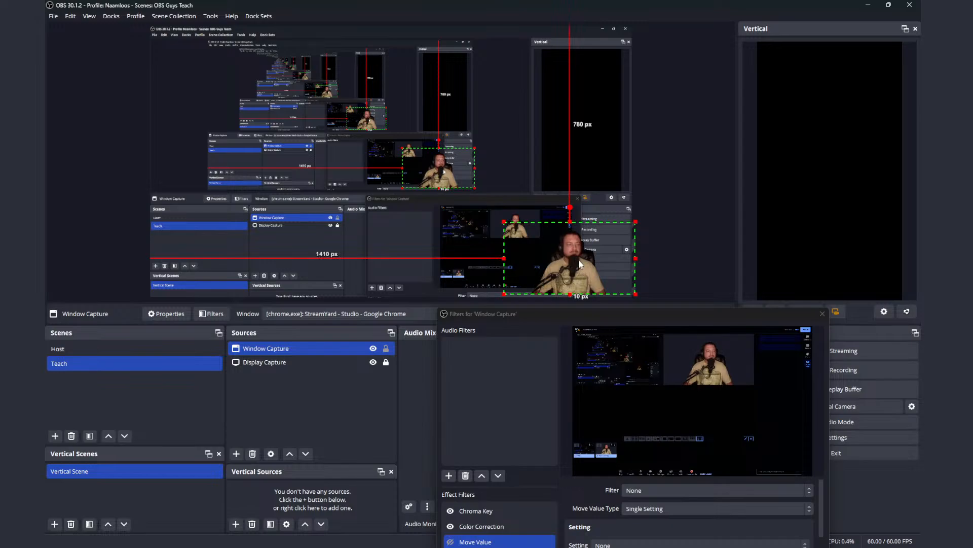
{"action": "left_click_drag", "start_coordinate": [579, 260], "coordinate": [251, 264]}
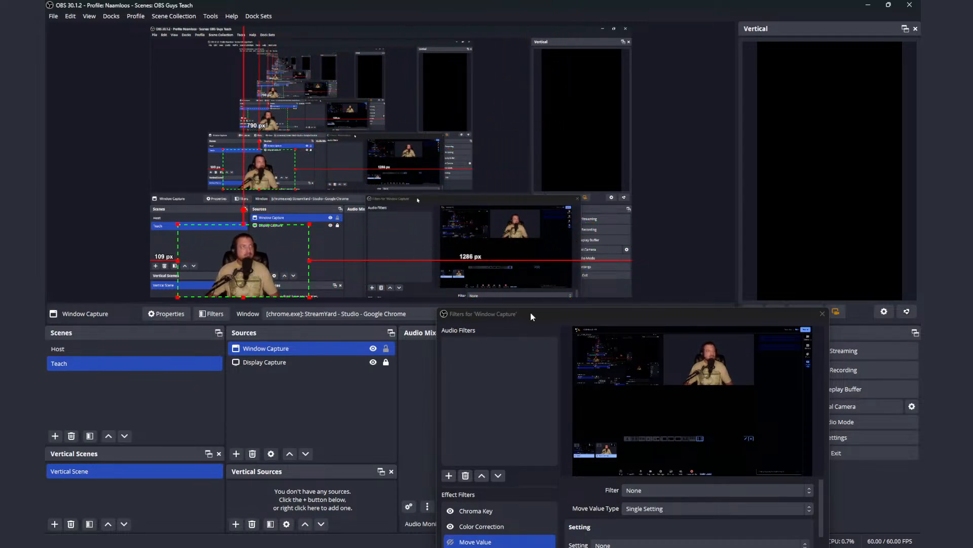
Step: Add a second Move Value effect filter to Window Capture, keeping the suggested name
{"action": "left_click_drag", "start_coordinate": [531, 313], "coordinate": [515, 135]}
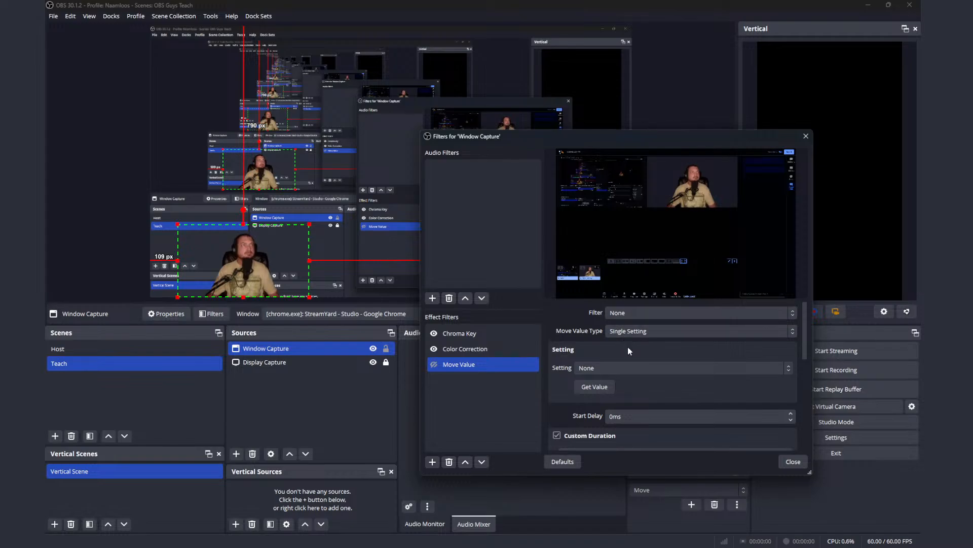
{"action": "scroll", "coordinate": [618, 358], "scroll_direction": "down", "scroll_amount": 1}
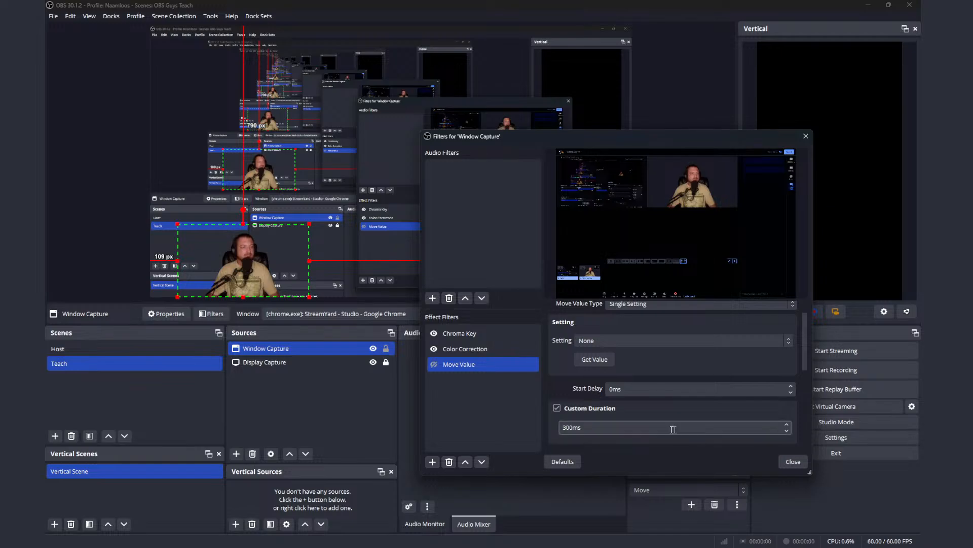
{"action": "left_click", "coordinate": [432, 462]}
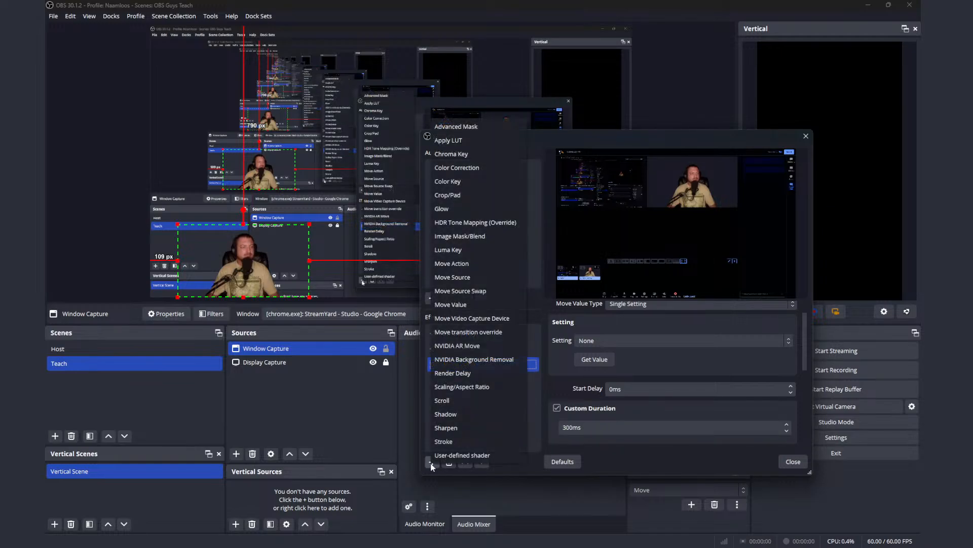
{"action": "left_click", "coordinate": [475, 303]}
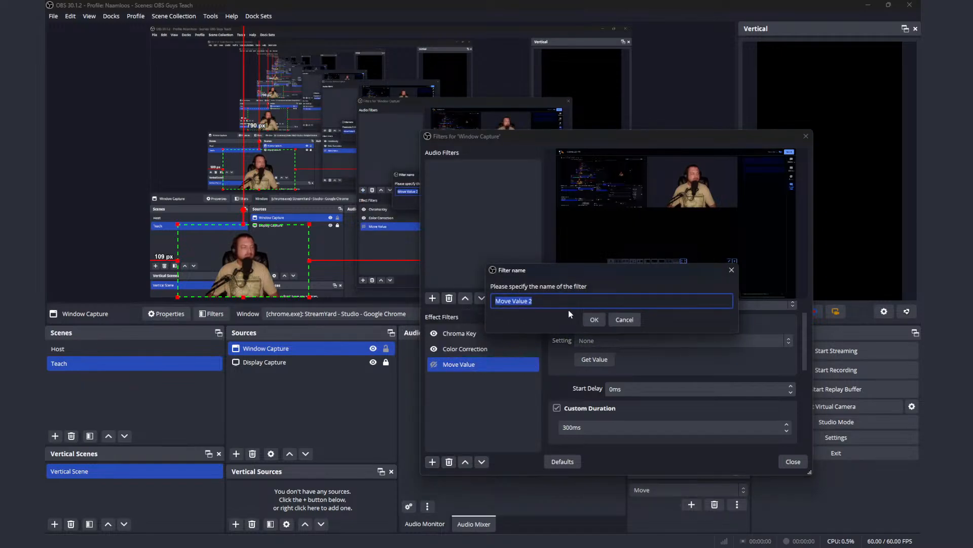
{"action": "left_click", "coordinate": [593, 320]}
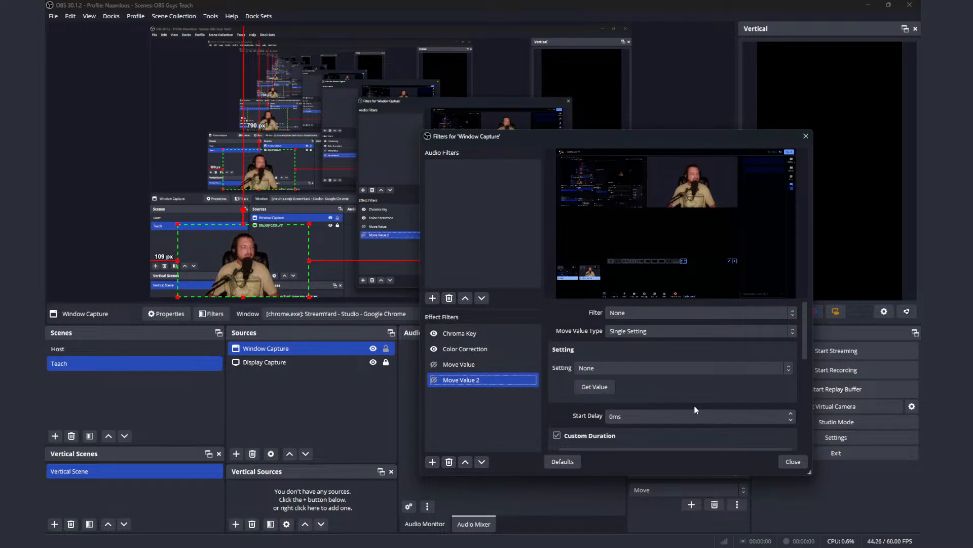
Step: Move Window Capture to about 1266 px from the canvas's left edge, keeping it about 790 px from the top
{"action": "left_click_drag", "start_coordinate": [654, 136], "coordinate": [755, 310]}
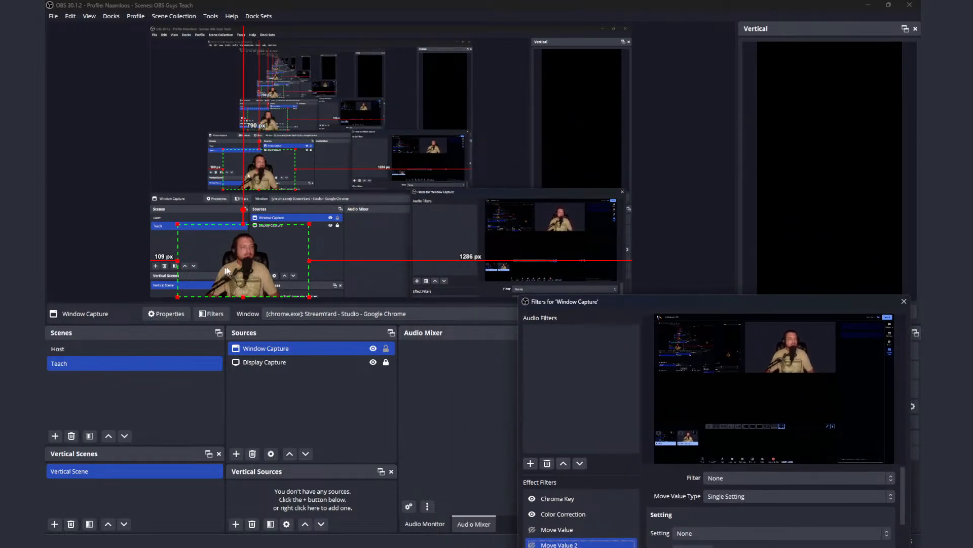
{"action": "left_click_drag", "start_coordinate": [236, 271], "coordinate": [526, 271]}
{"action": "left_click_drag", "start_coordinate": [648, 306], "coordinate": [646, 225]}
{"action": "left_click", "coordinate": [690, 469]}
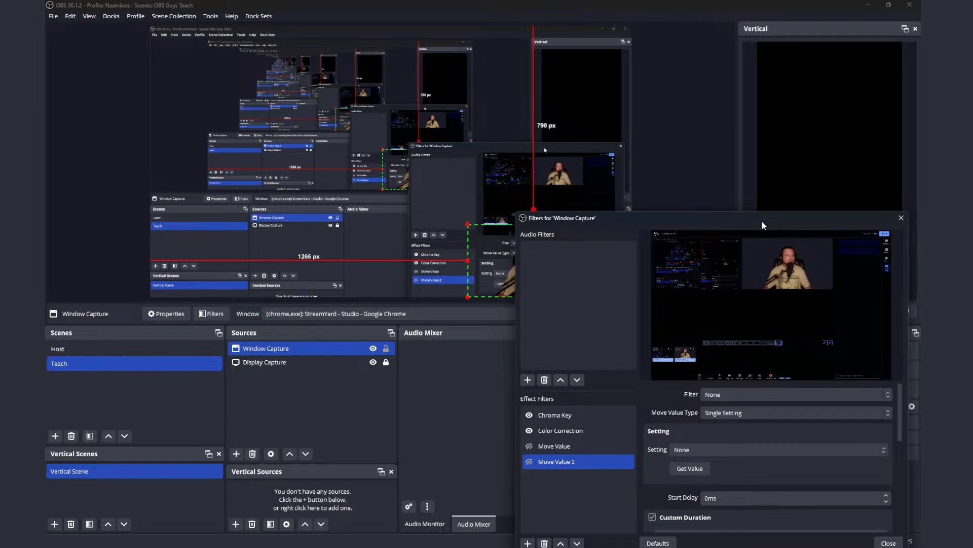
{"action": "left_click_drag", "start_coordinate": [627, 222], "coordinate": [748, 157]}
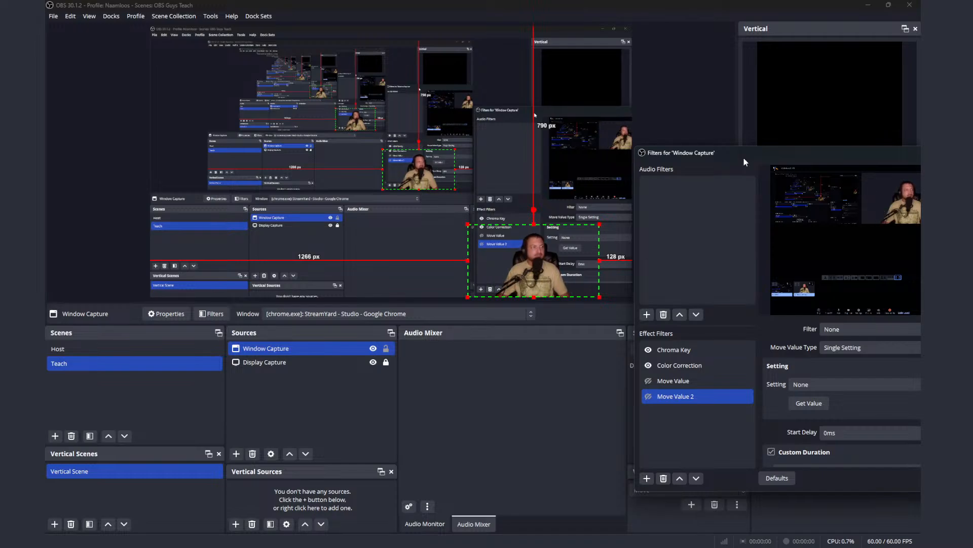
Step: Set the custom duration of Window Capture's first Move Value filter to 1000 ms
{"action": "left_click", "coordinate": [651, 381], "text": "ctrl"}
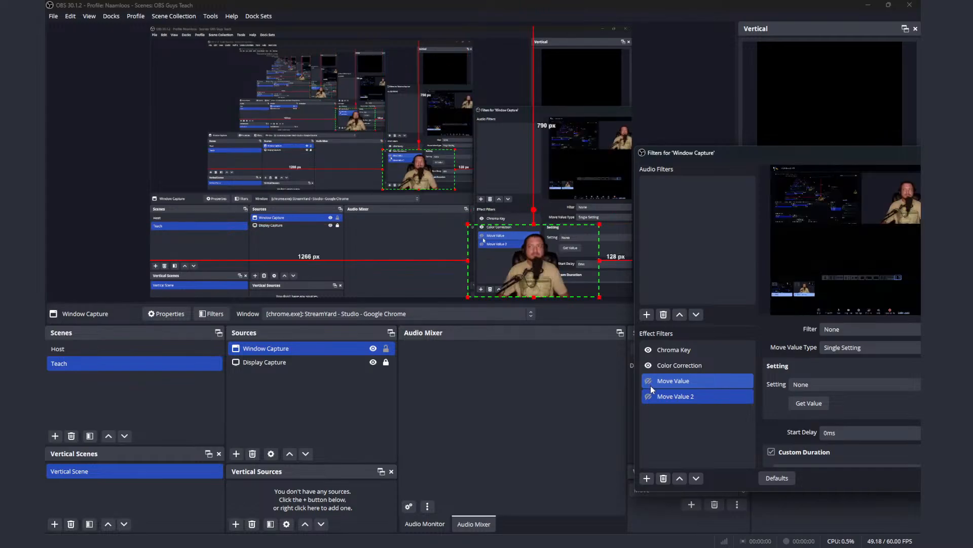
{"action": "left_click", "coordinate": [650, 385], "text": "ctrl"}
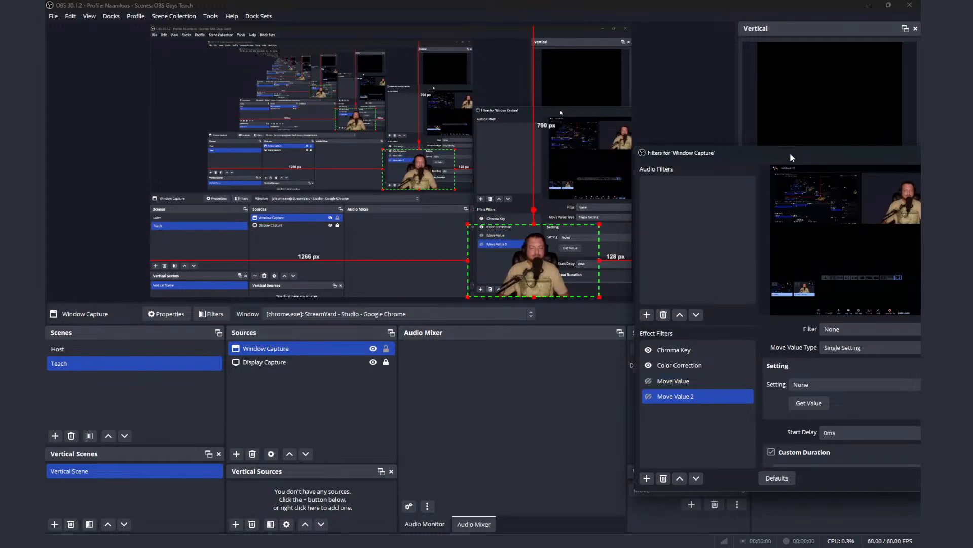
{"action": "left_click_drag", "start_coordinate": [790, 154], "coordinate": [728, 105]}
{"action": "left_click", "coordinate": [656, 333]}
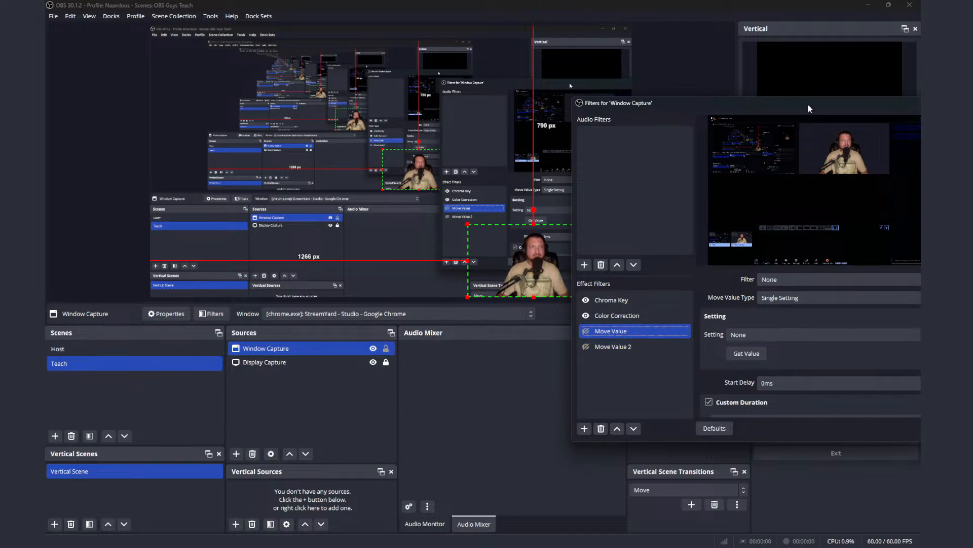
{"action": "left_click_drag", "start_coordinate": [807, 104], "coordinate": [731, 91]}
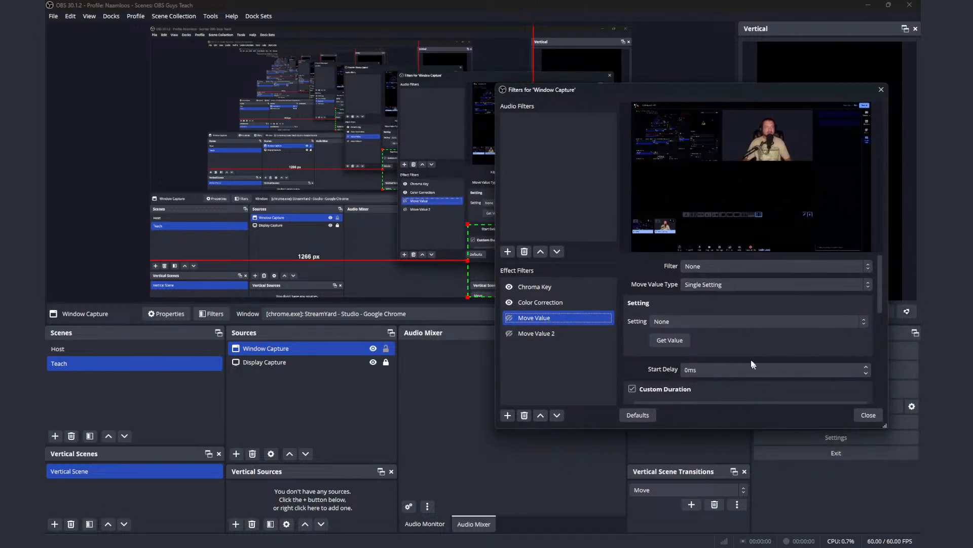
{"action": "scroll", "coordinate": [751, 357], "scroll_direction": "down", "scroll_amount": 2}
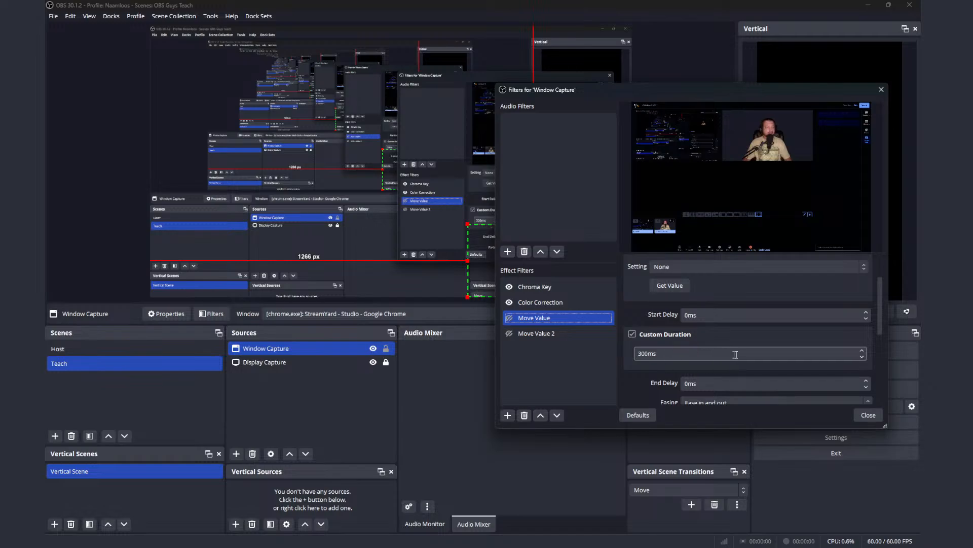
{"action": "left_click", "coordinate": [640, 353]}
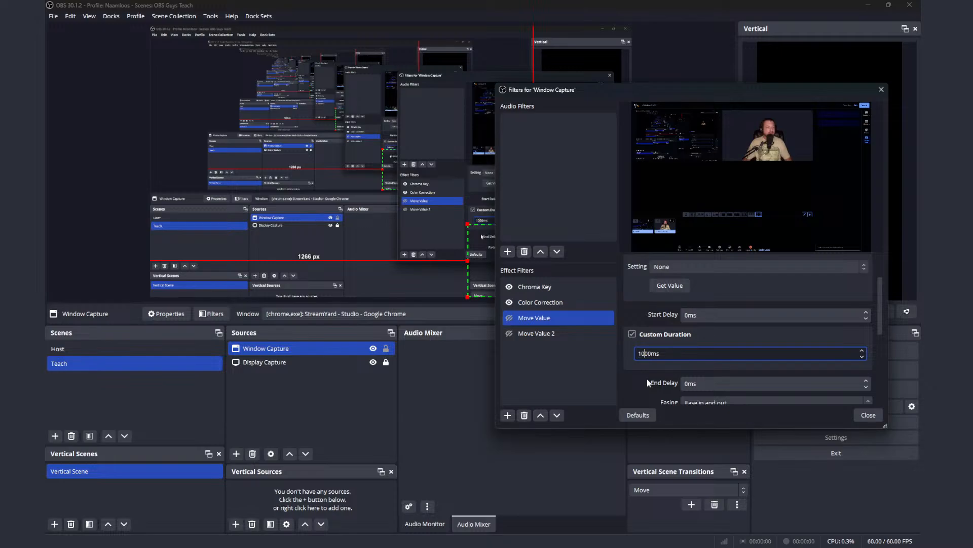
Step: Set the first Move Value filter's start trigger to Enable, when the filter's eye icon is enabled, and keep its stop trigger at None
{"action": "scroll", "coordinate": [649, 378], "scroll_direction": "down", "scroll_amount": 2}
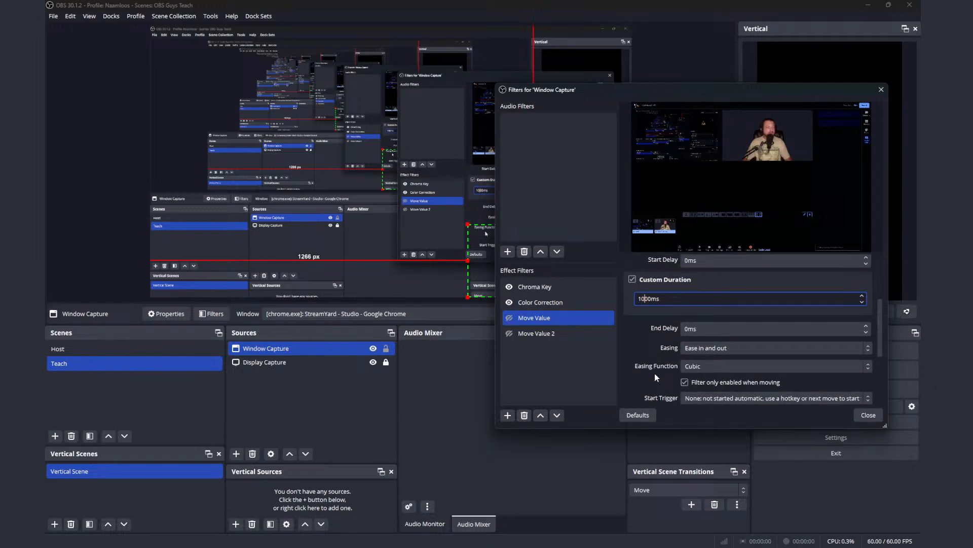
{"action": "scroll", "coordinate": [655, 373], "scroll_direction": "down", "scroll_amount": 3}
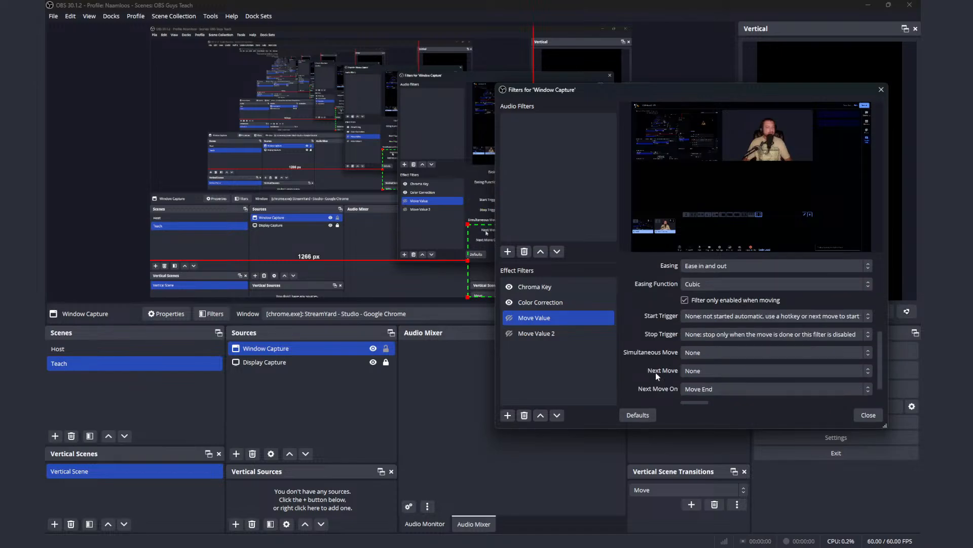
{"action": "left_click", "coordinate": [740, 318]}
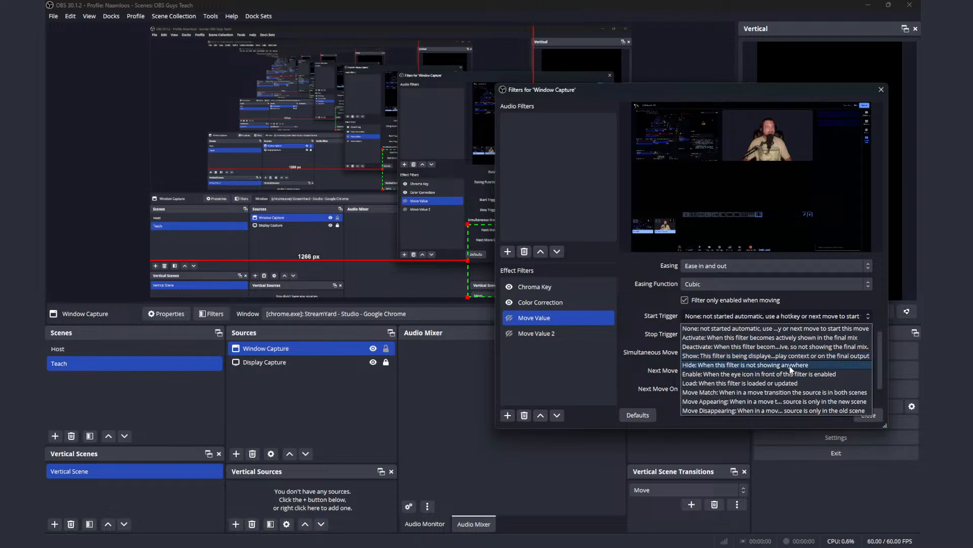
{"action": "left_click", "coordinate": [716, 374]}
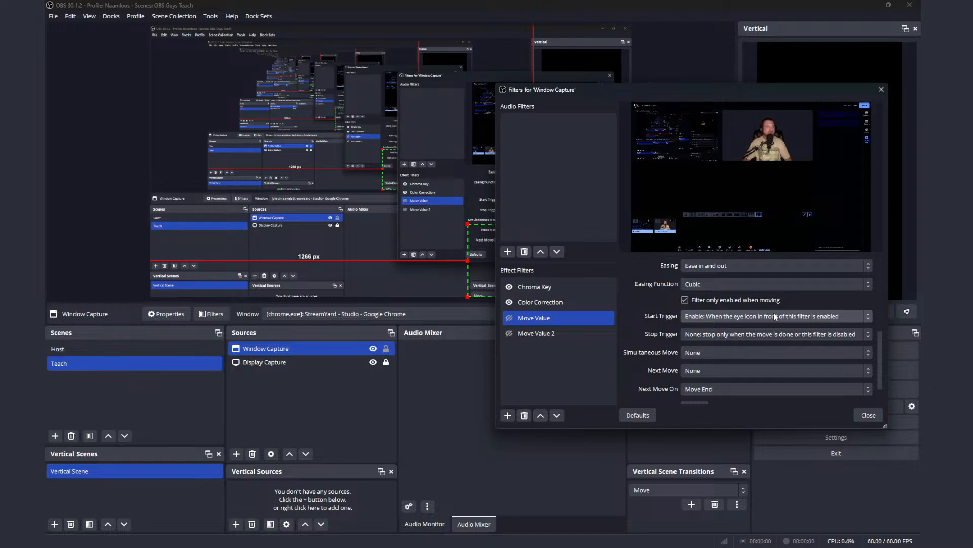
{"action": "left_click", "coordinate": [778, 336]}
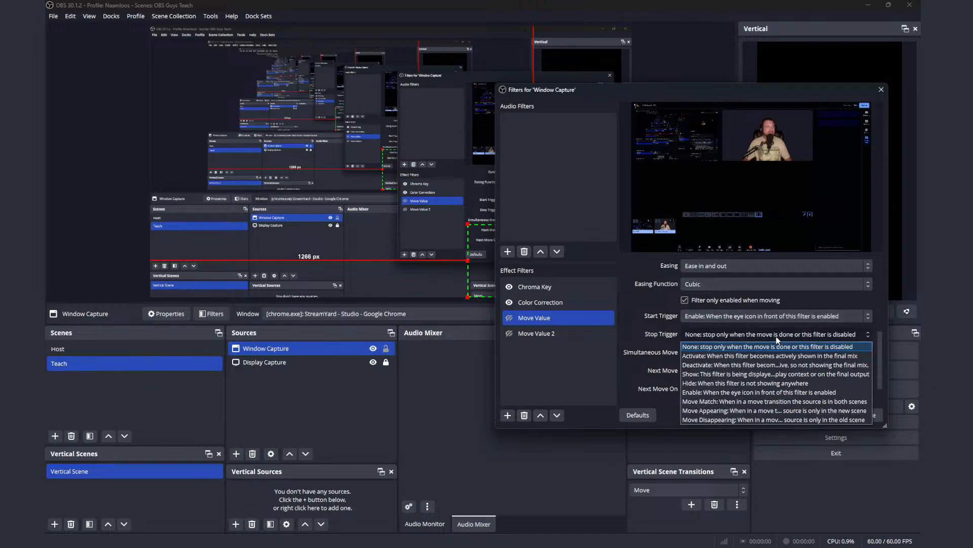
{"action": "left_click", "coordinate": [776, 337]}
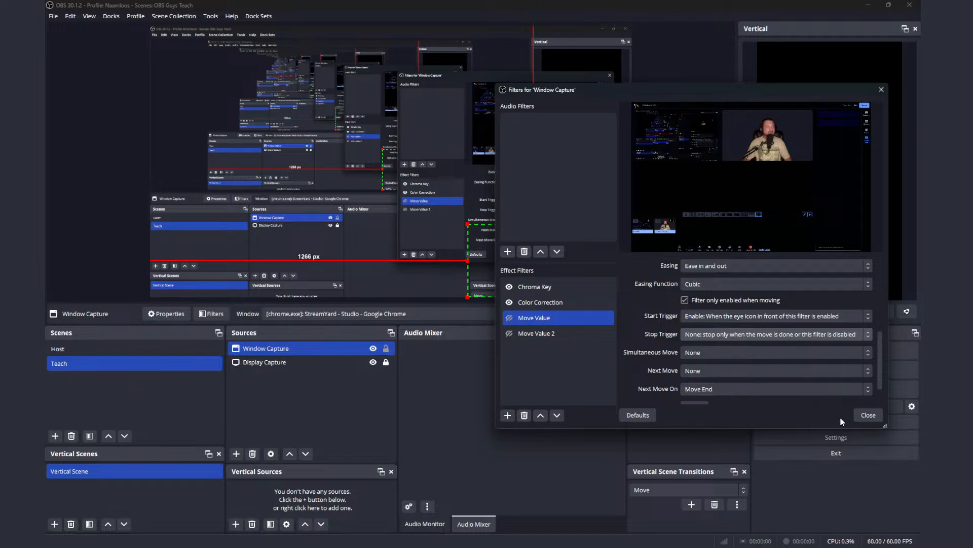
Step: Set the custom duration of the Move Value 2 filter to 1000 ms
{"action": "left_click", "coordinate": [558, 333]}
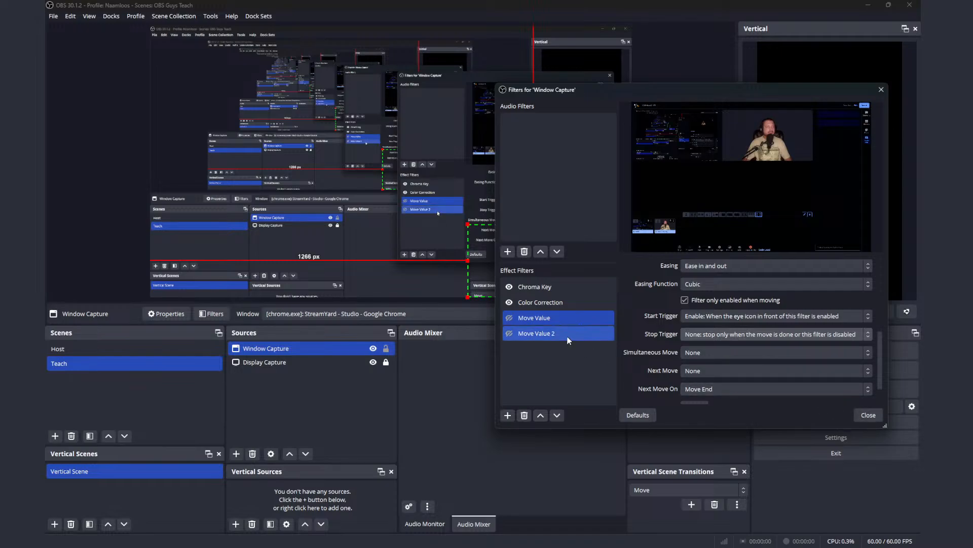
{"action": "scroll", "coordinate": [721, 349], "scroll_direction": "down", "scroll_amount": 1}
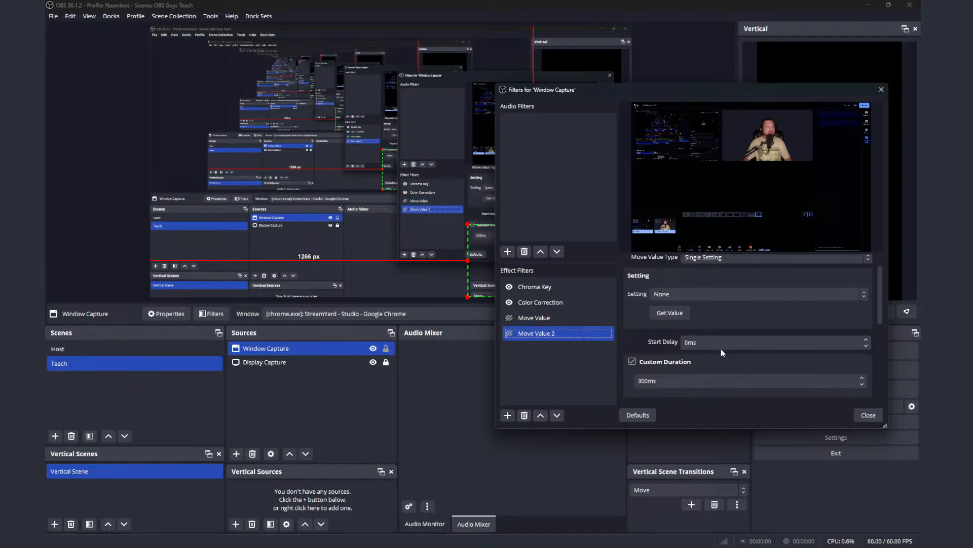
{"action": "scroll", "coordinate": [721, 349], "scroll_direction": "up", "scroll_amount": 1}
{"action": "scroll", "coordinate": [721, 349], "scroll_direction": "down", "scroll_amount": 1}
{"action": "scroll", "coordinate": [721, 349], "scroll_direction": "up", "scroll_amount": 1}
{"action": "scroll", "coordinate": [721, 348], "scroll_direction": "down", "scroll_amount": 1}
{"action": "scroll", "coordinate": [719, 351], "scroll_direction": "down", "scroll_amount": 2}
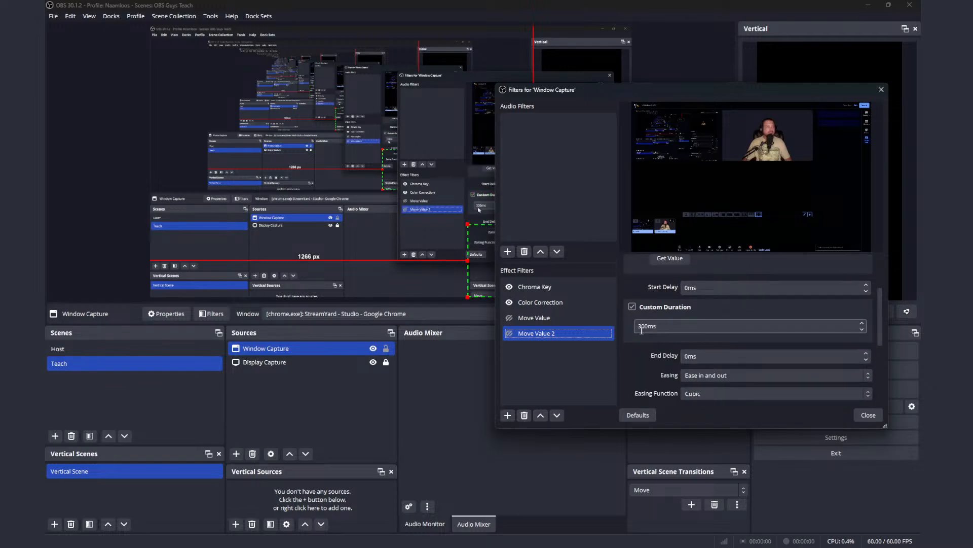
{"action": "left_click", "coordinate": [635, 328]}
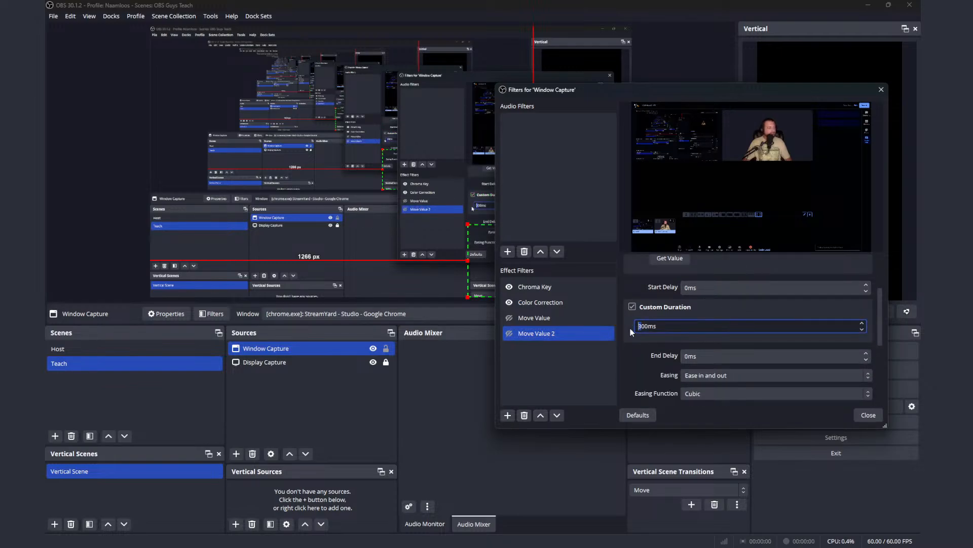
{"action": "type", "text": "10"}
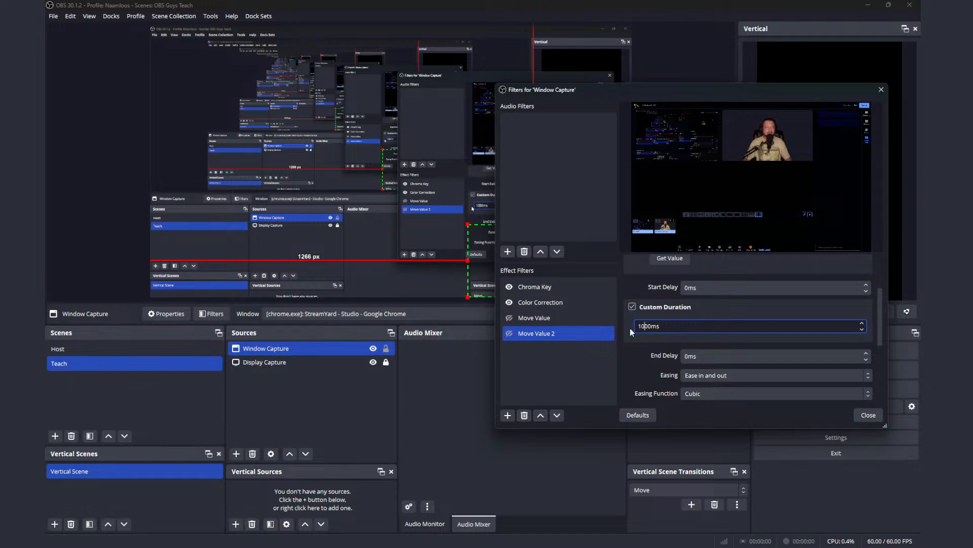
{"action": "left_click", "coordinate": [678, 344]}
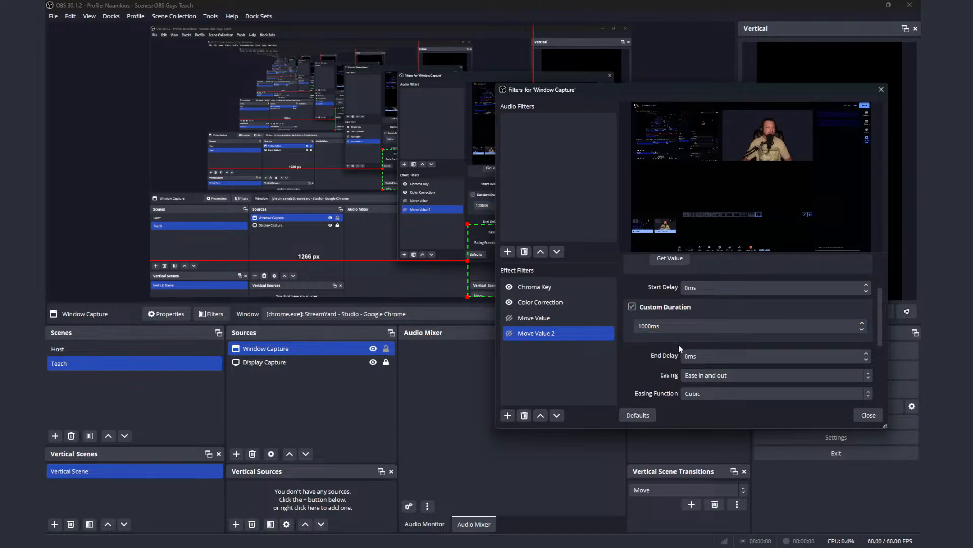
Step: Set Move Value 2's start trigger to Enable, when the filter's eye icon is enabled, and close the Window Capture filters
{"action": "scroll", "coordinate": [678, 345], "scroll_direction": "down", "scroll_amount": 2}
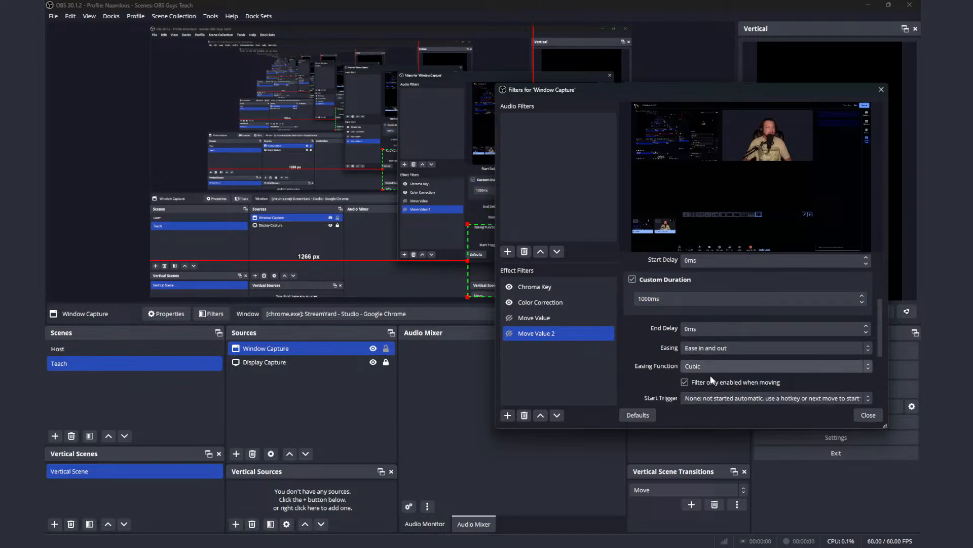
{"action": "scroll", "coordinate": [719, 379], "scroll_direction": "down", "scroll_amount": 4}
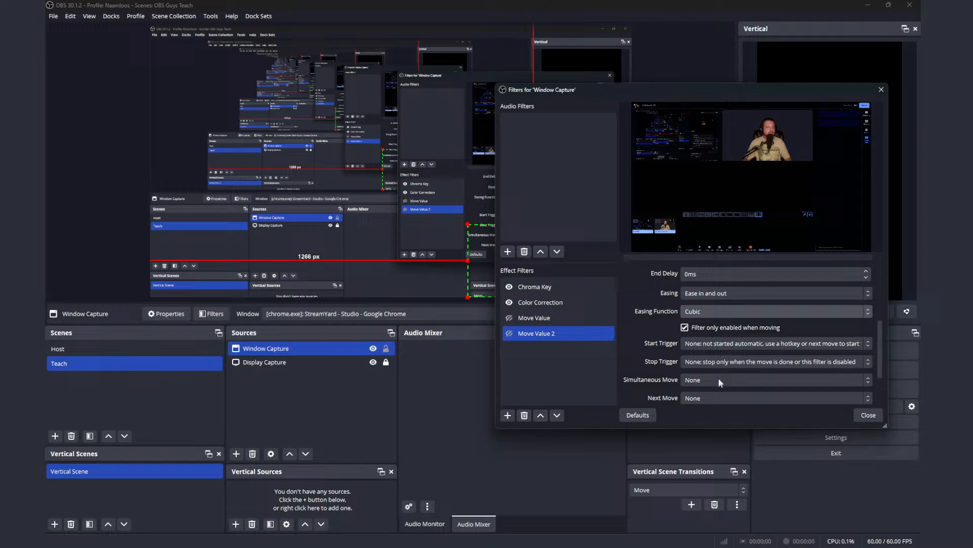
{"action": "left_click", "coordinate": [717, 344]}
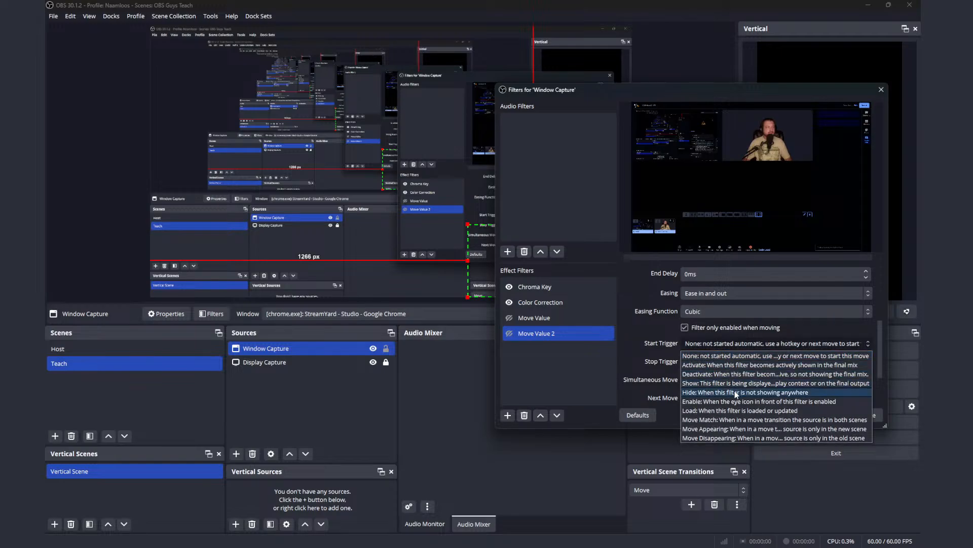
{"action": "left_click", "coordinate": [722, 402]}
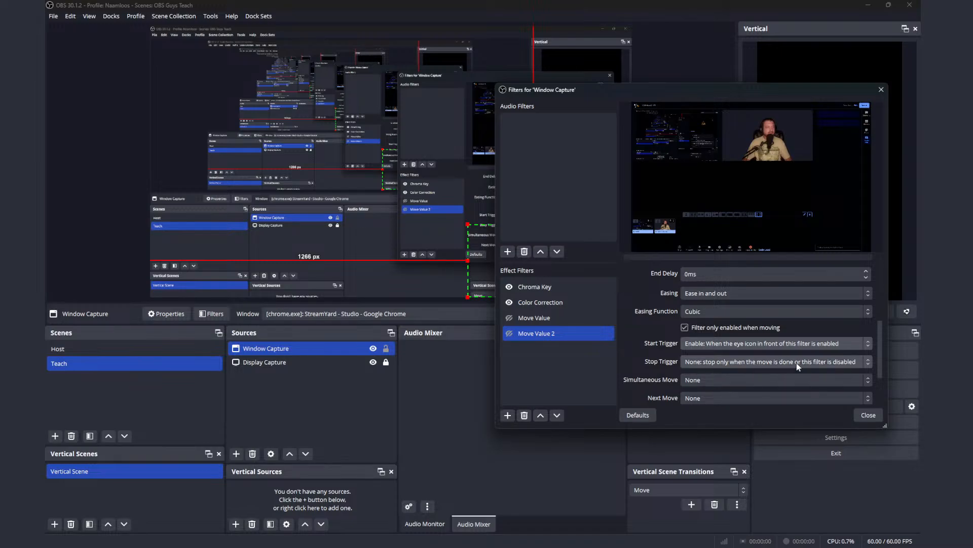
{"action": "left_click", "coordinate": [865, 413]}
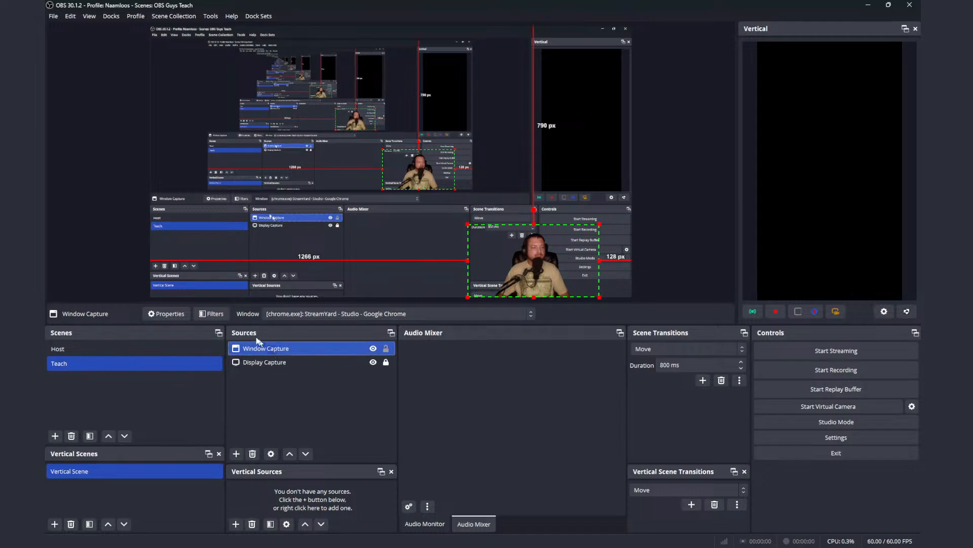
Step: Reopen Window Capture's filters beside the preview and test both Move Value filters by switching each on and off in turn
{"action": "left_click", "coordinate": [212, 314]}
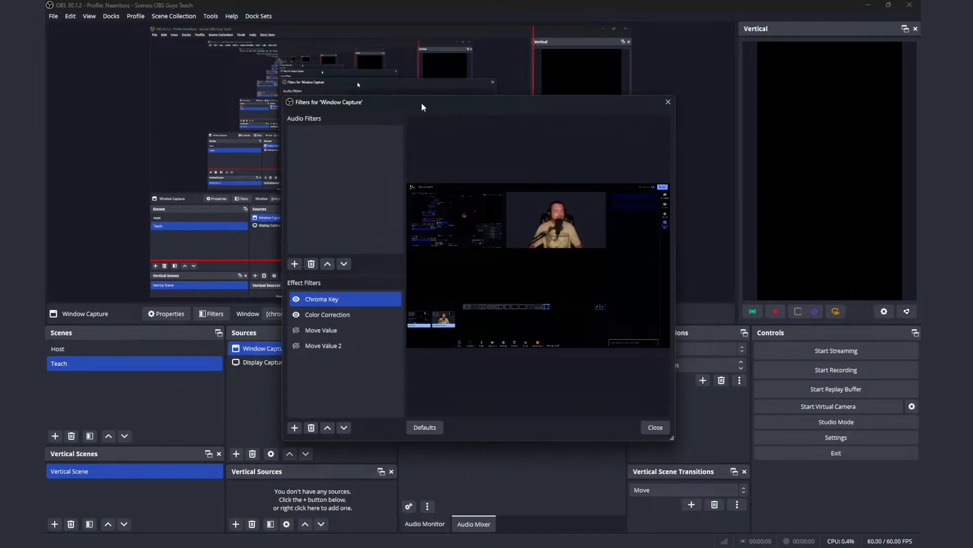
{"action": "left_click_drag", "start_coordinate": [423, 104], "coordinate": [863, 179]}
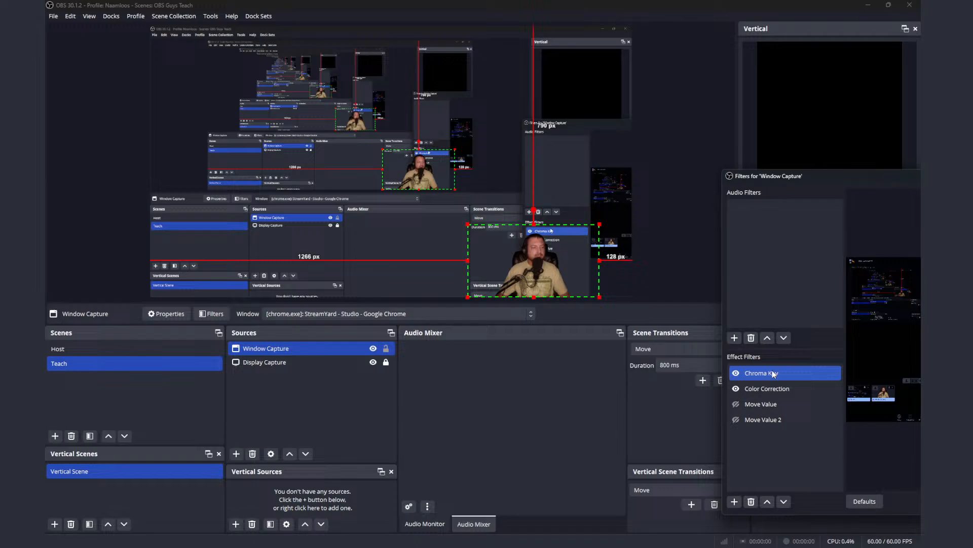
{"action": "left_click", "coordinate": [736, 404]}
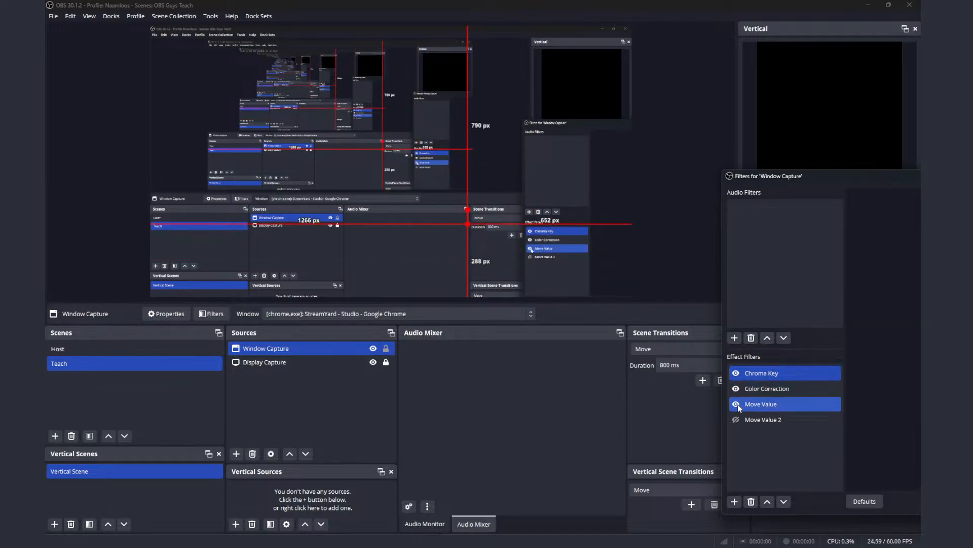
{"action": "left_click", "coordinate": [737, 404]}
{"action": "left_click", "coordinate": [737, 419]}
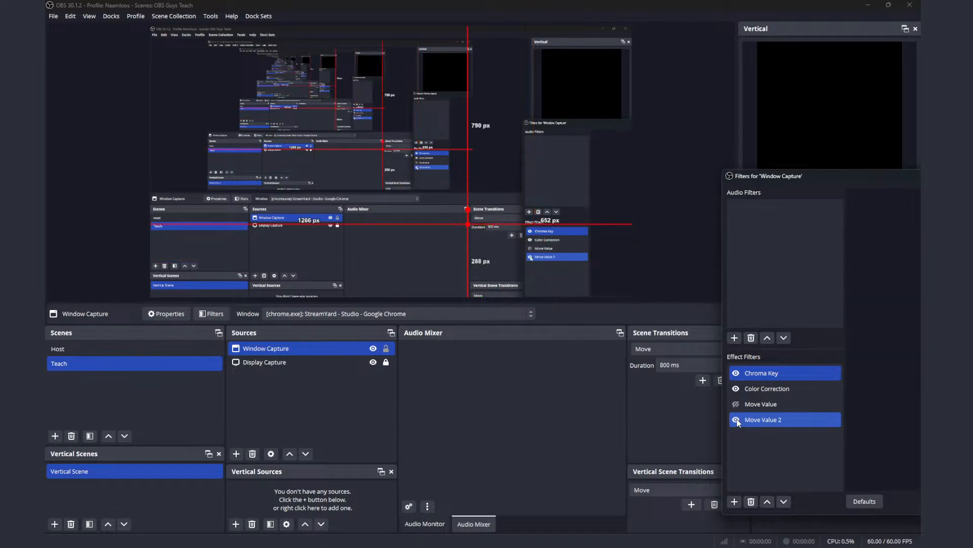
{"action": "left_click", "coordinate": [738, 419]}
{"action": "left_click", "coordinate": [739, 406]}
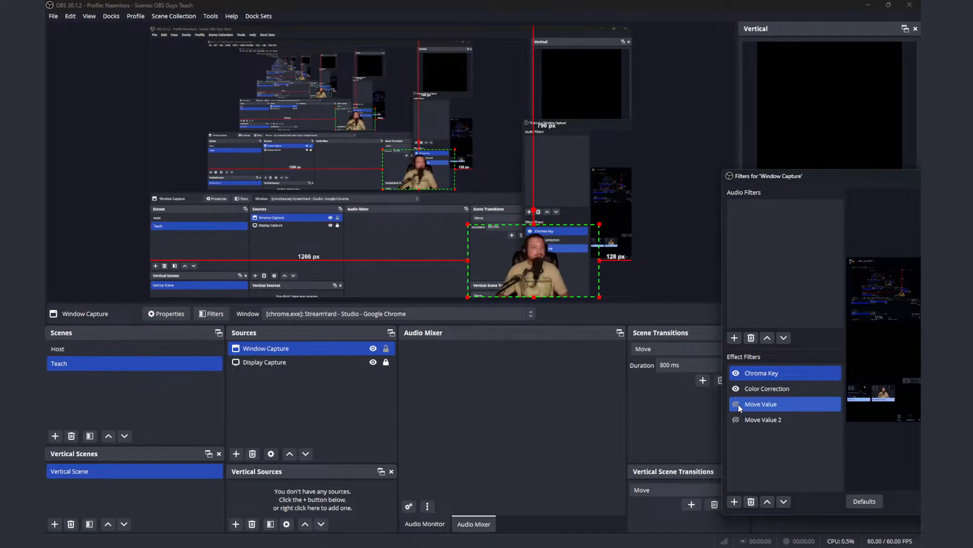
{"action": "left_click", "coordinate": [736, 419]}
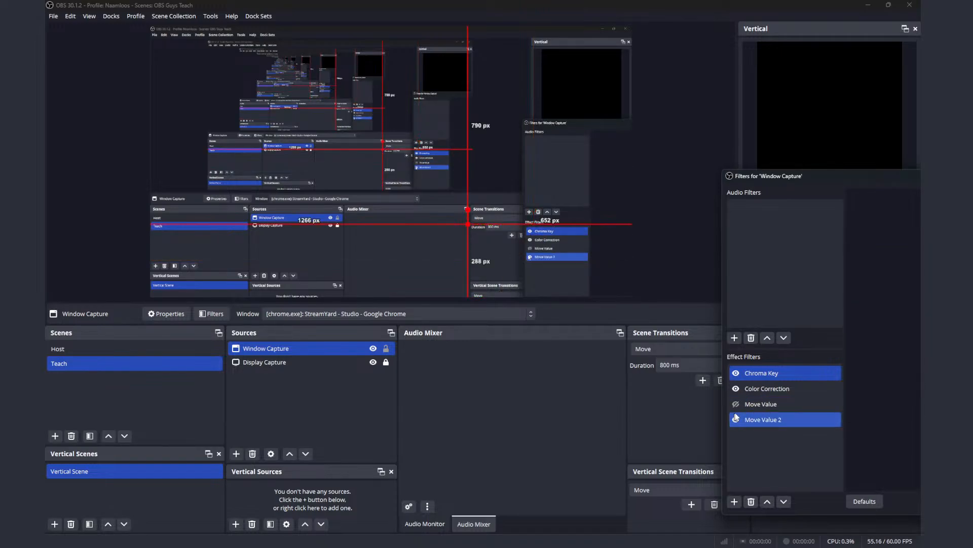
{"action": "left_click", "coordinate": [738, 404]}
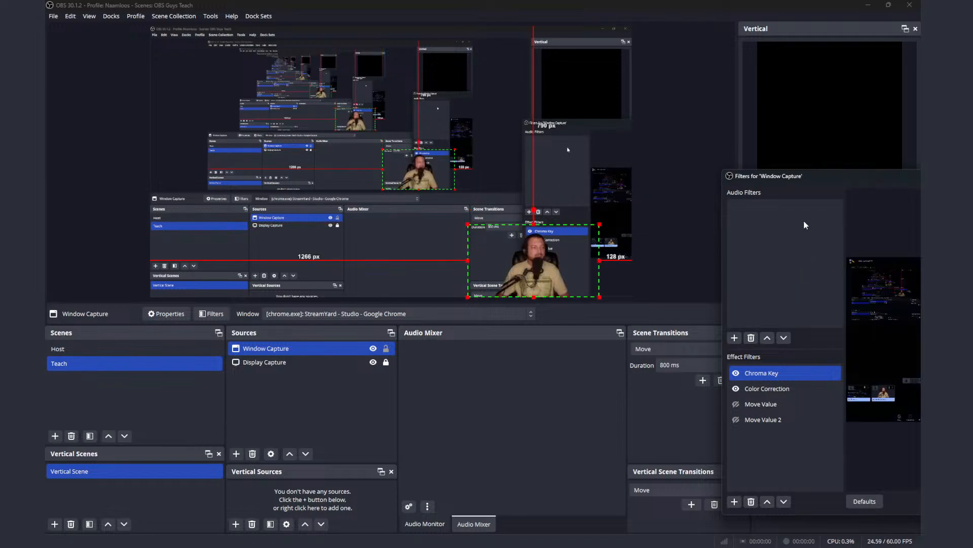
Step: Examine the first Move Value filter's move value types, setting choices, delays, custom duration, easing and start trigger in Window Capture's filters
{"action": "left_click_drag", "start_coordinate": [845, 177], "coordinate": [611, 132]}
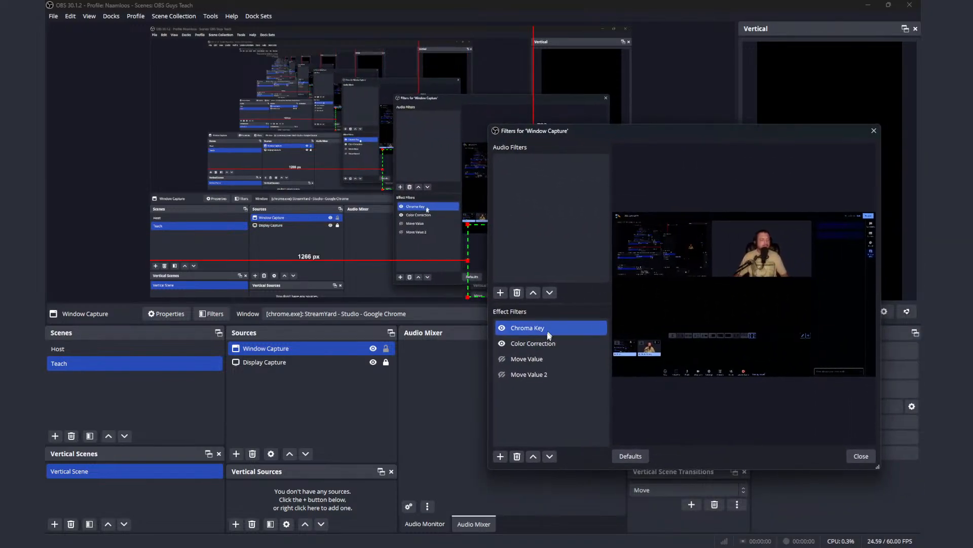
{"action": "left_click", "coordinate": [546, 345], "text": "shift"}
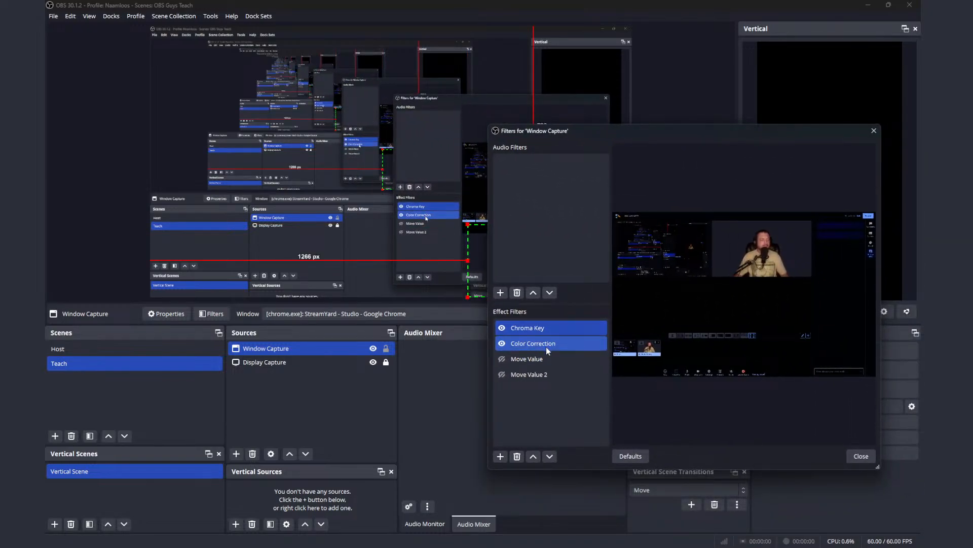
{"action": "left_click", "coordinate": [545, 359]}
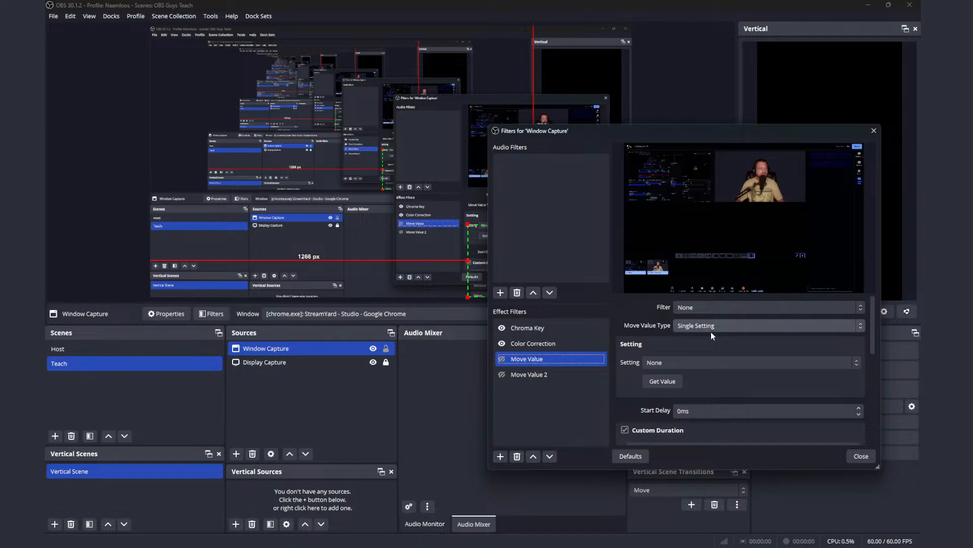
{"action": "left_click", "coordinate": [728, 328]}
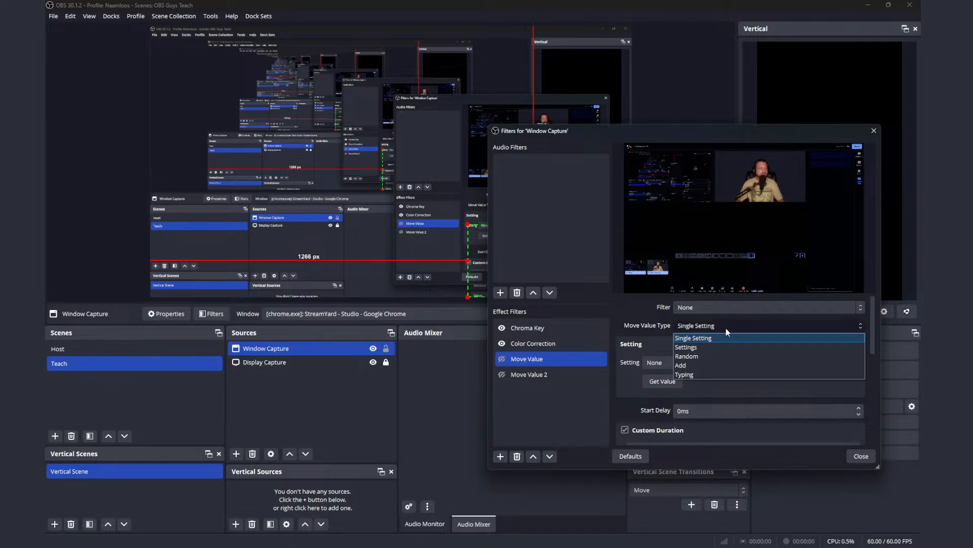
{"action": "left_click", "coordinate": [726, 327]}
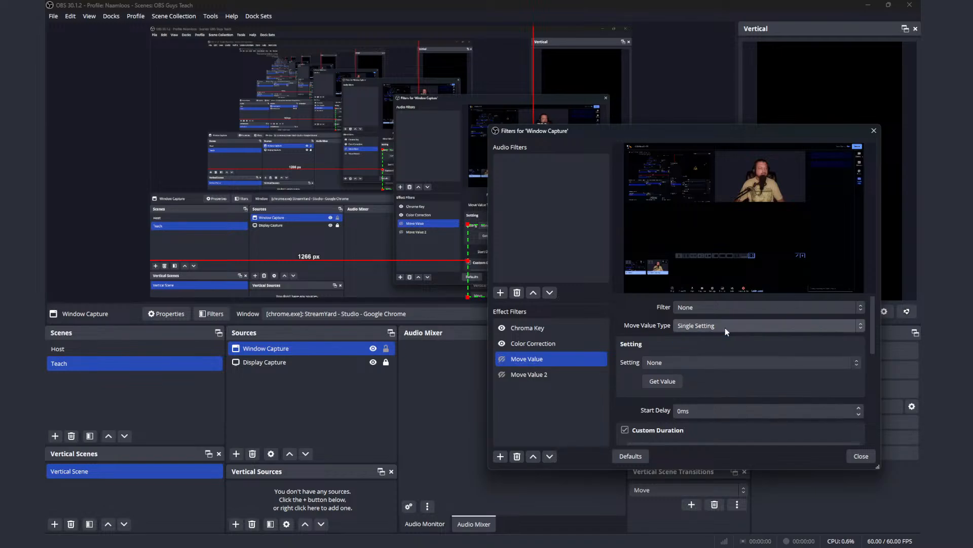
{"action": "left_click", "coordinate": [728, 363]}
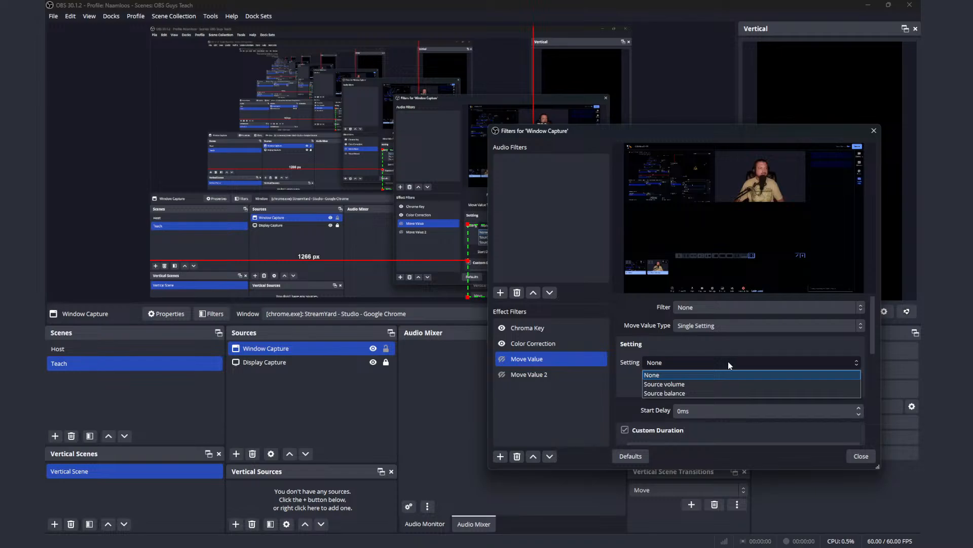
{"action": "left_click", "coordinate": [728, 361]}
{"action": "scroll", "coordinate": [732, 391], "scroll_direction": "down", "scroll_amount": 4}
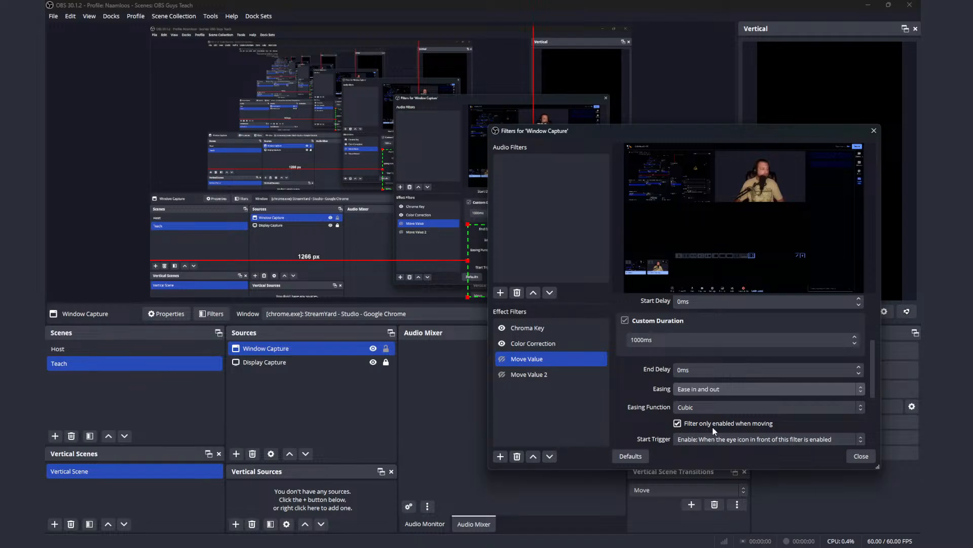
{"action": "scroll", "coordinate": [715, 425], "scroll_direction": "up", "scroll_amount": 1}
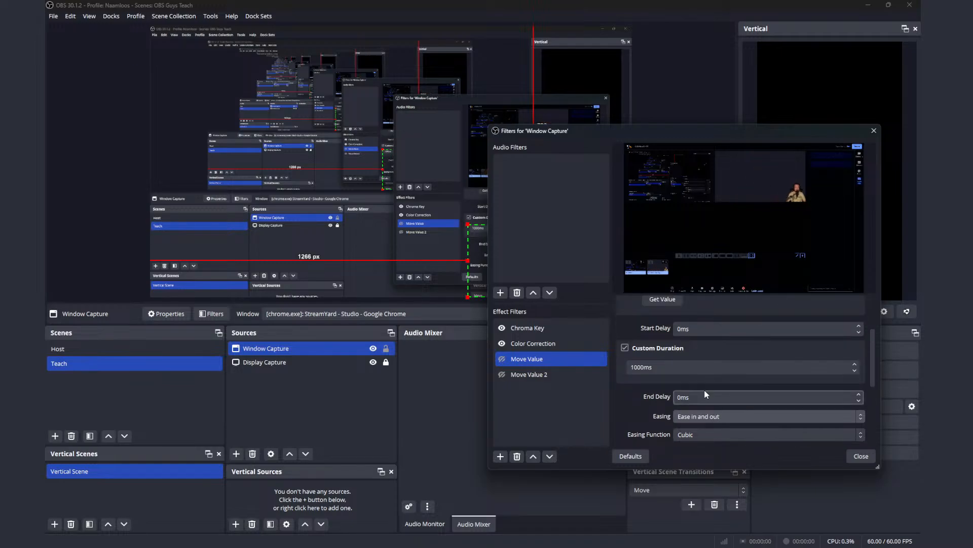
{"action": "scroll", "coordinate": [692, 373], "scroll_direction": "up", "scroll_amount": 2}
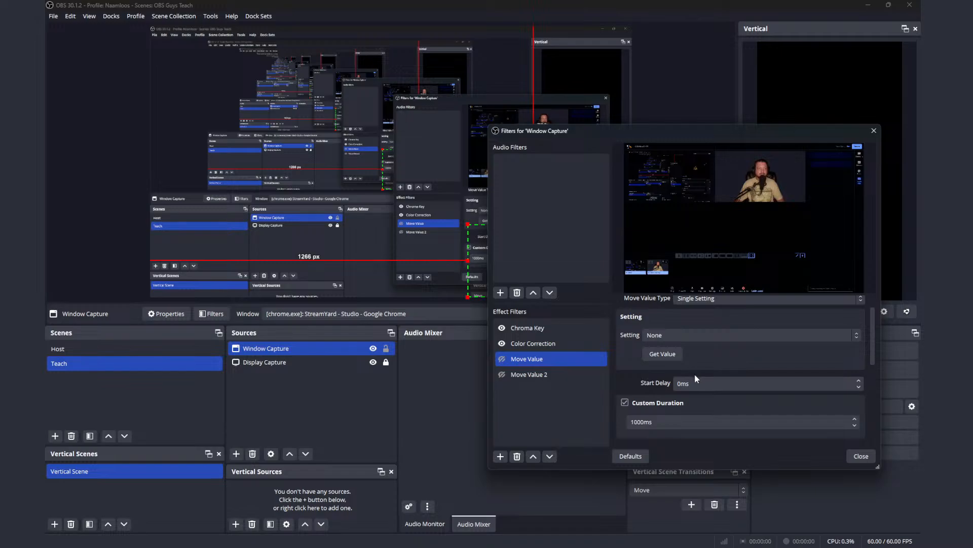
{"action": "scroll", "coordinate": [709, 378], "scroll_direction": "up", "scroll_amount": 1}
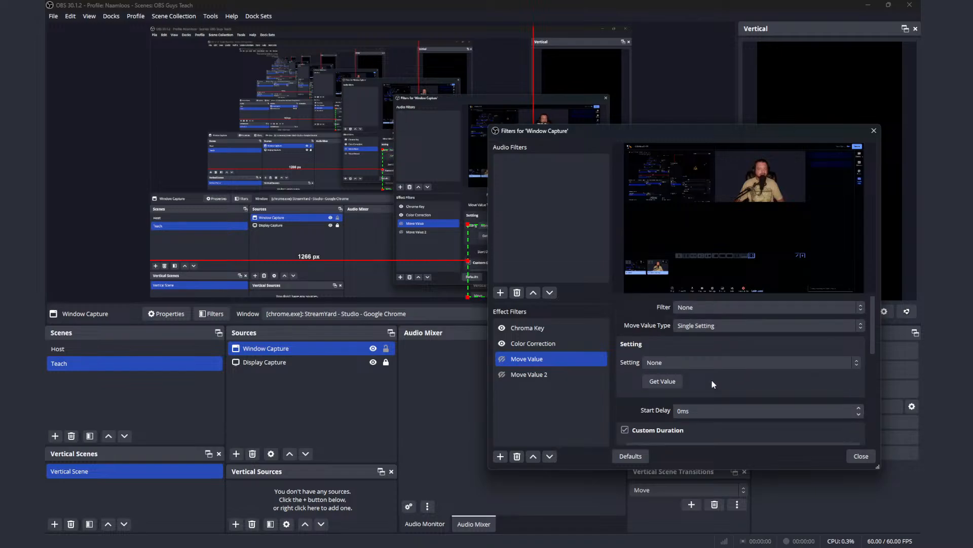
Step: Set the first Move Value filter's target filter to Move Value, keeping the move value type at Single Setting
{"action": "left_click", "coordinate": [722, 307]}
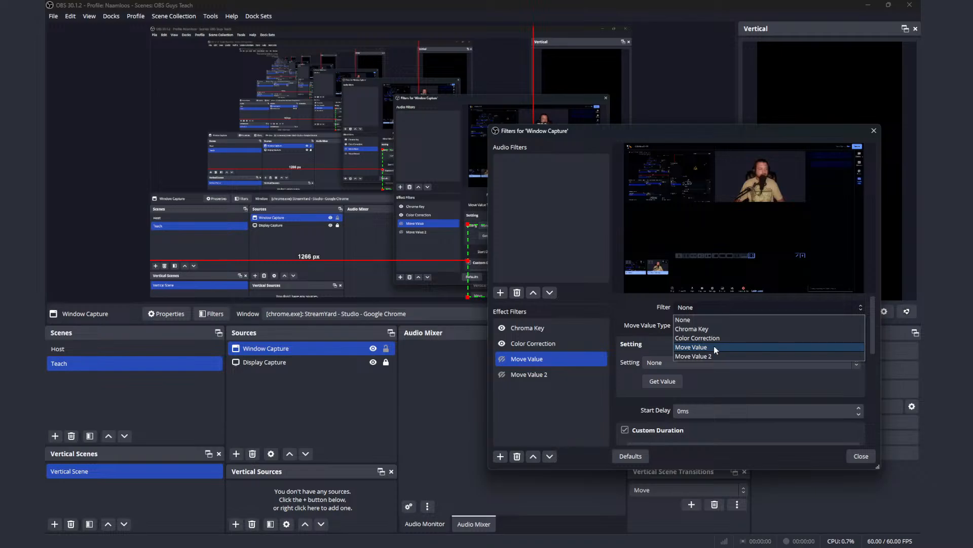
{"action": "left_click", "coordinate": [639, 306]}
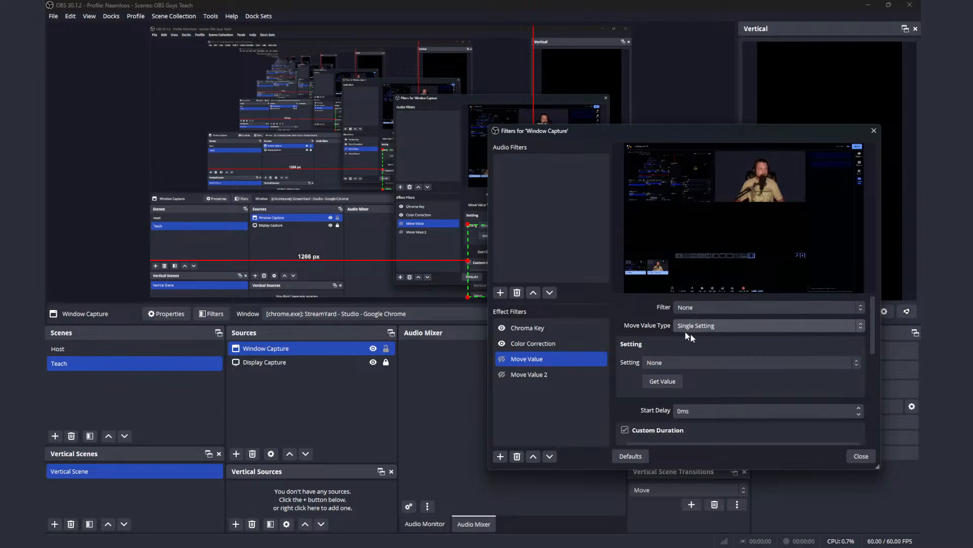
{"action": "left_click", "coordinate": [719, 311]}
{"action": "left_click", "coordinate": [721, 345]}
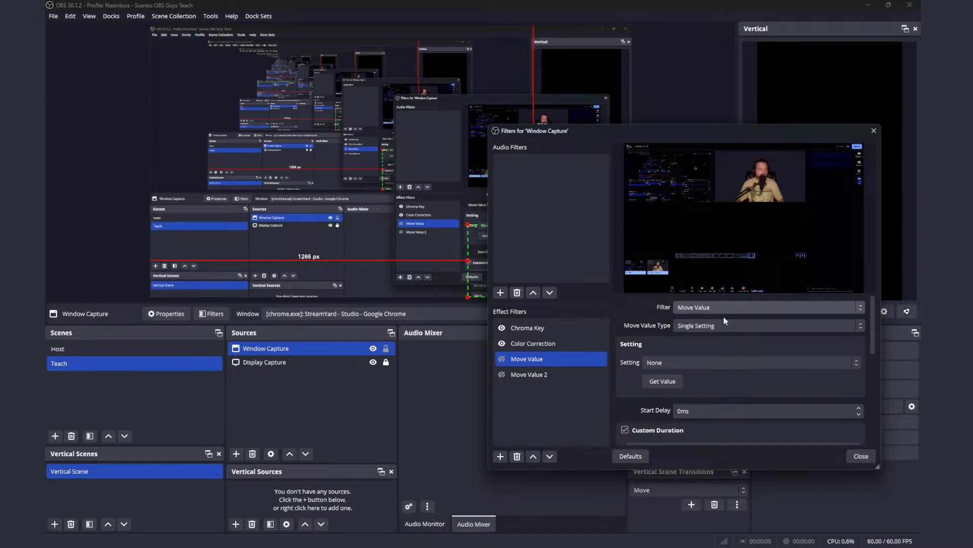
{"action": "left_click", "coordinate": [727, 326]}
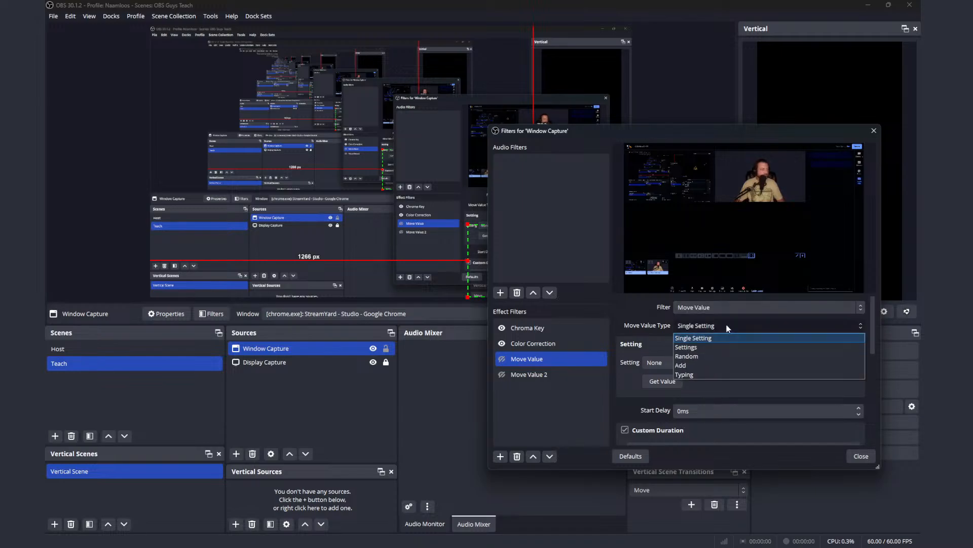
{"action": "left_click", "coordinate": [727, 327]}
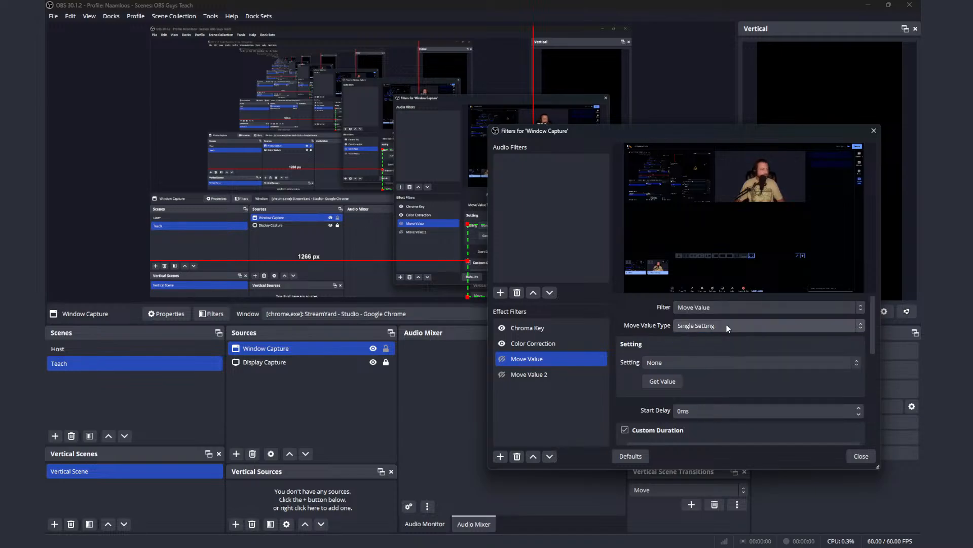
Step: Test both Move Value filters by toggling their visibility, and get the current value for the first Move Value filter
{"action": "left_click", "coordinate": [503, 360]}
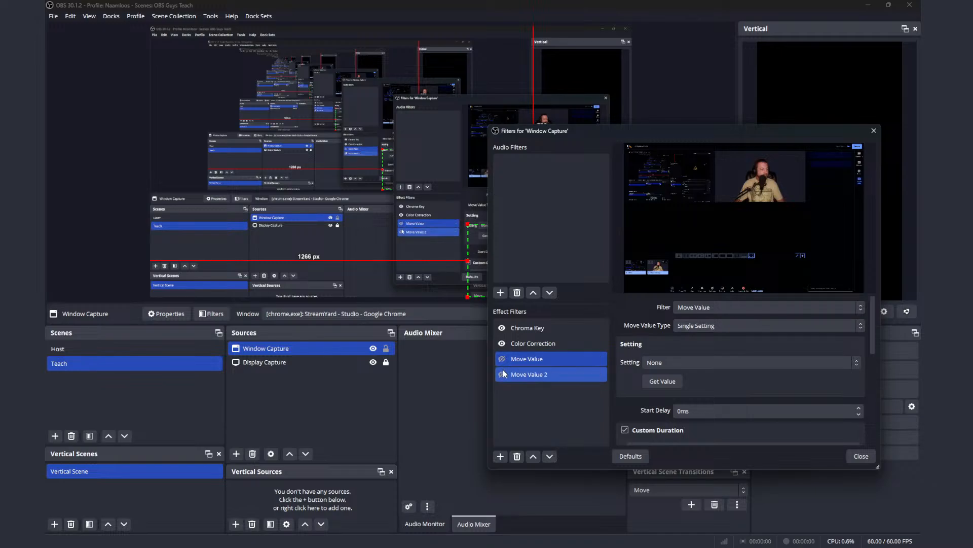
{"action": "left_click", "coordinate": [502, 375]}
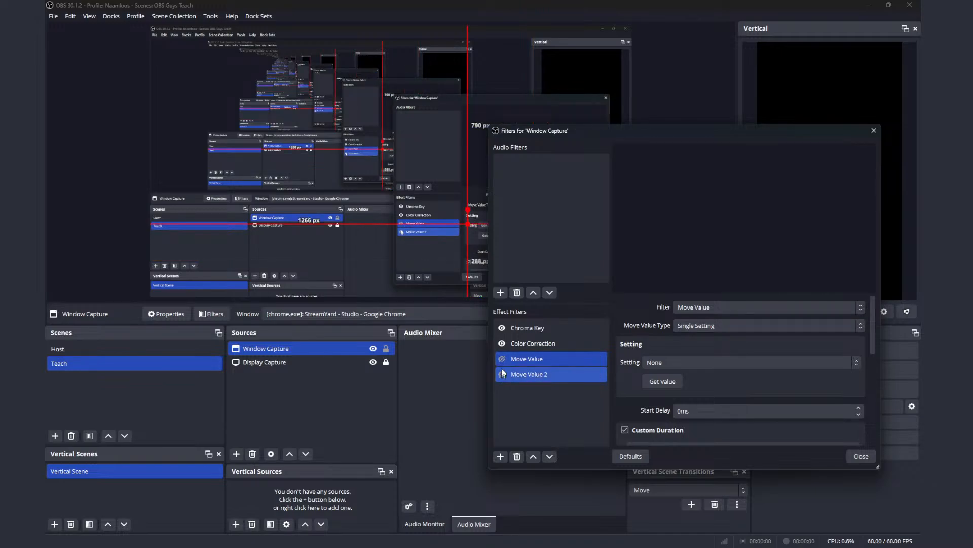
{"action": "left_click", "coordinate": [502, 360]}
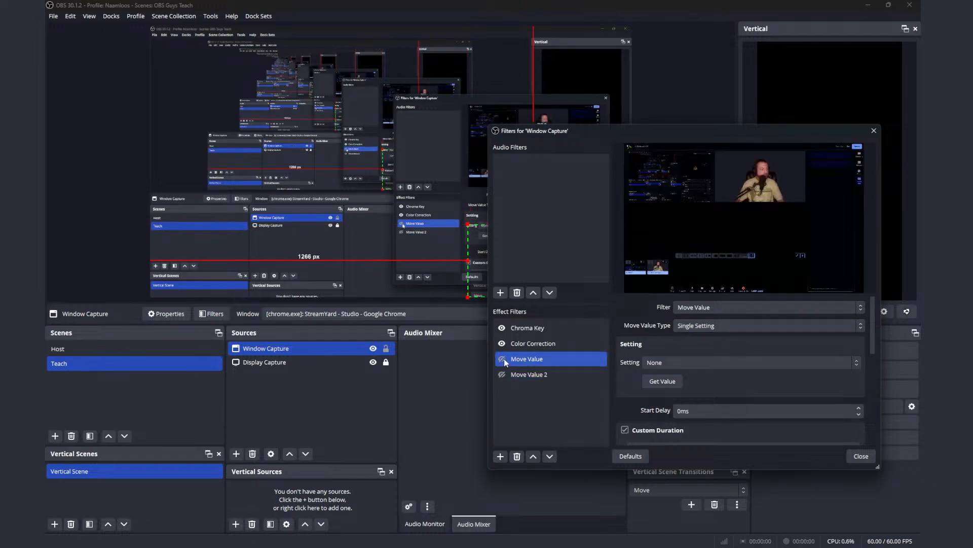
{"action": "left_click", "coordinate": [534, 359]}
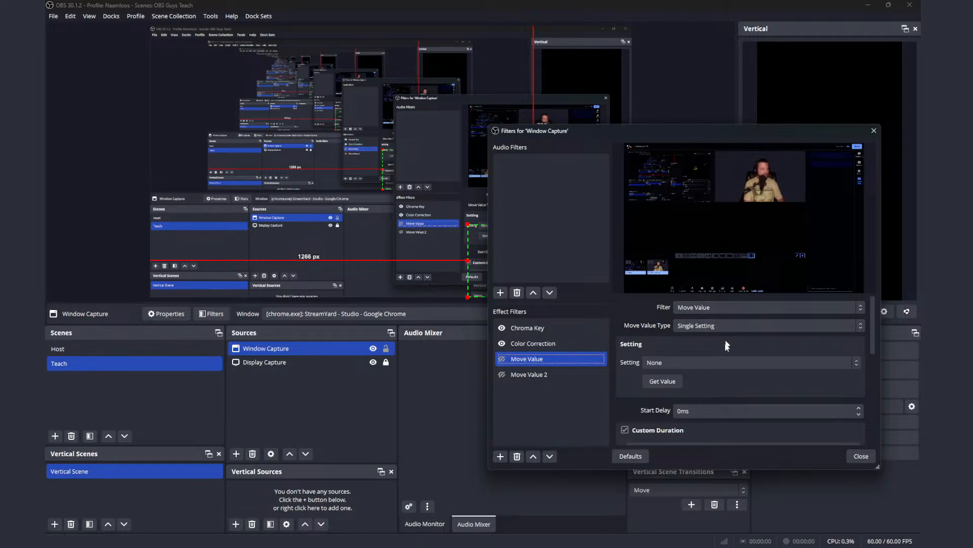
{"action": "left_click", "coordinate": [673, 384]}
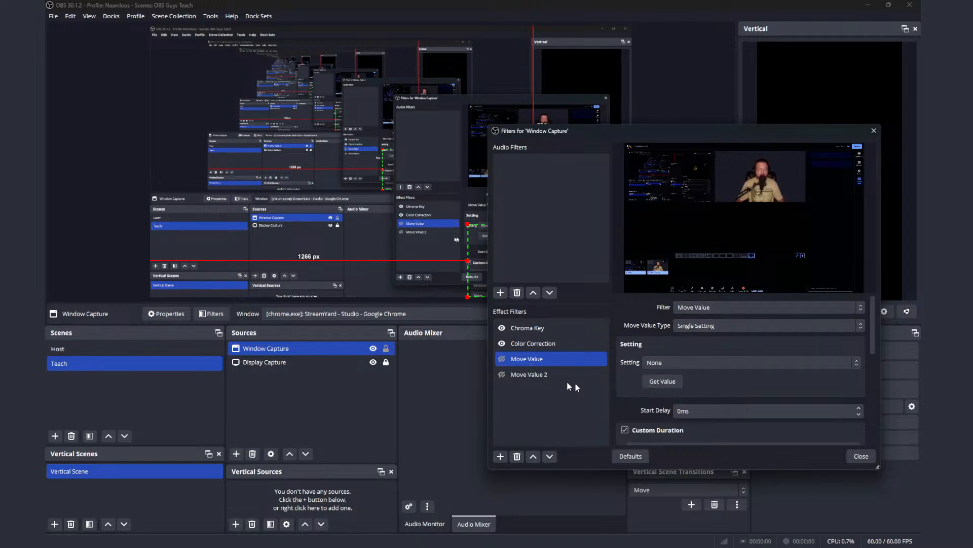
Step: Set Move Value 2's target filter to Move Value 2, and get its value with Window Capture moved to the canvas's lower-left corner
{"action": "left_click", "coordinate": [540, 375]}
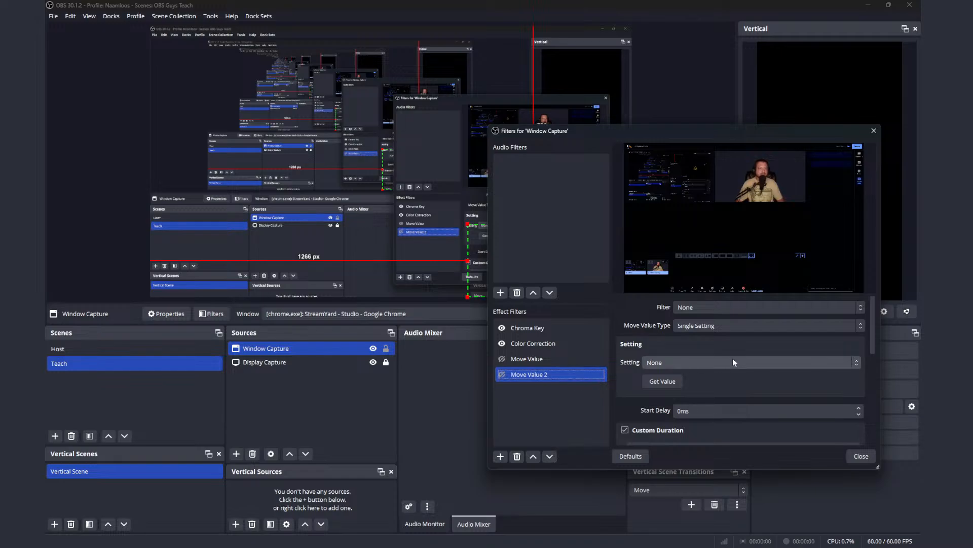
{"action": "left_click", "coordinate": [728, 308]}
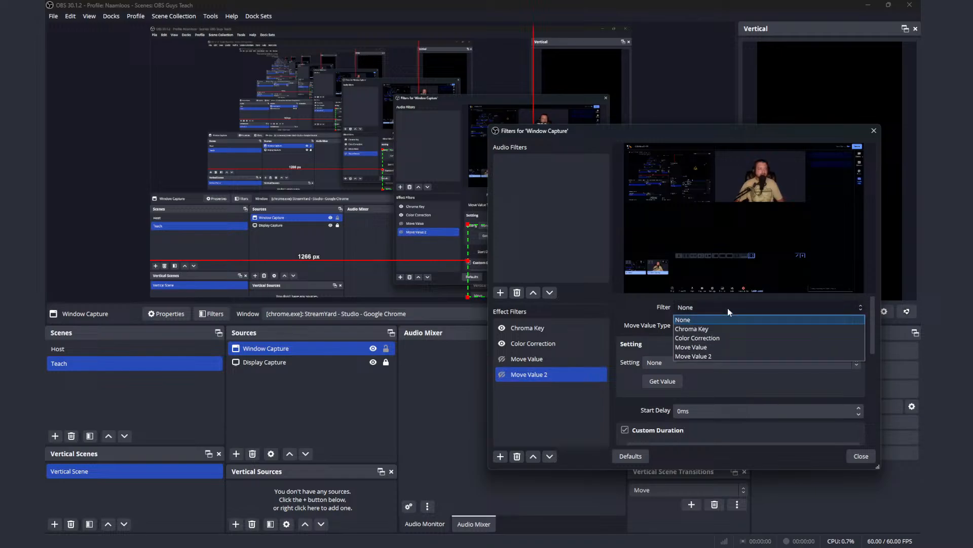
{"action": "left_click", "coordinate": [730, 357]}
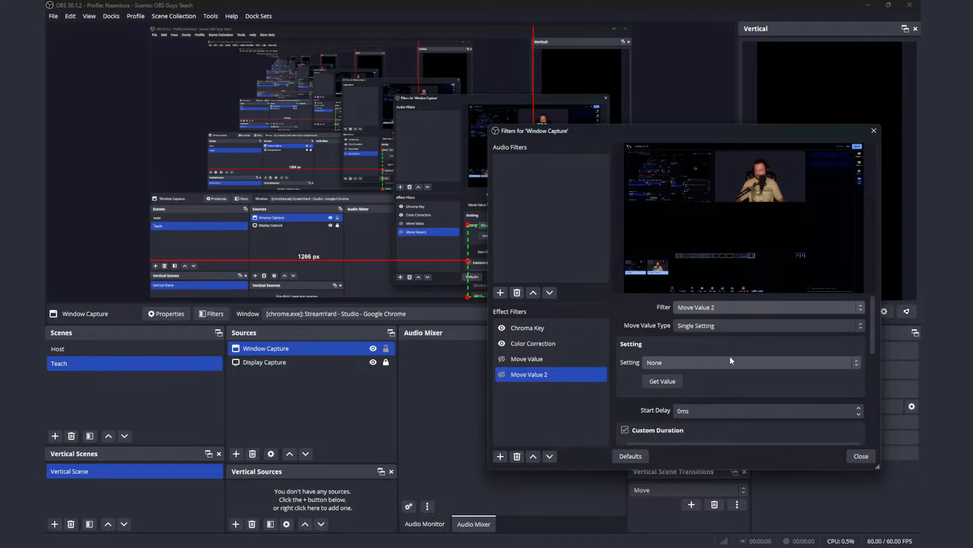
{"action": "left_click_drag", "start_coordinate": [483, 279], "coordinate": [160, 279]}
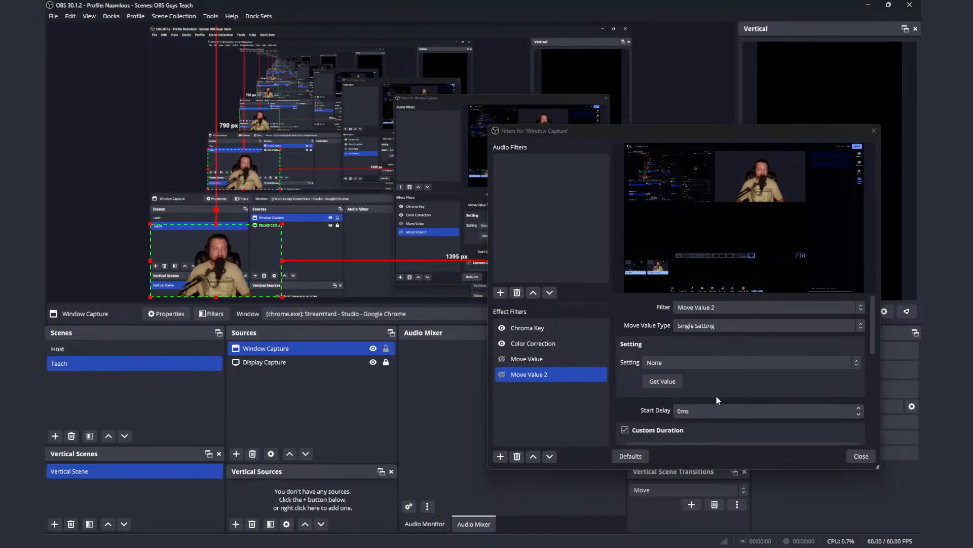
{"action": "left_click", "coordinate": [674, 383]}
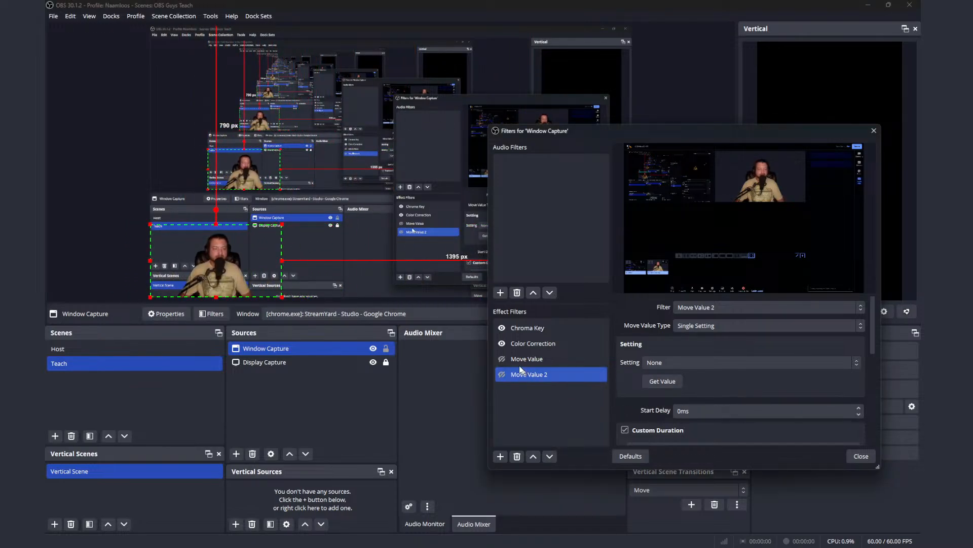
Step: Test the movement again by toggling Move Value and Move Value 2 on and off in turn
{"action": "left_click", "coordinate": [504, 358], "text": "shift"}
{"action": "left_click", "coordinate": [502, 359]}
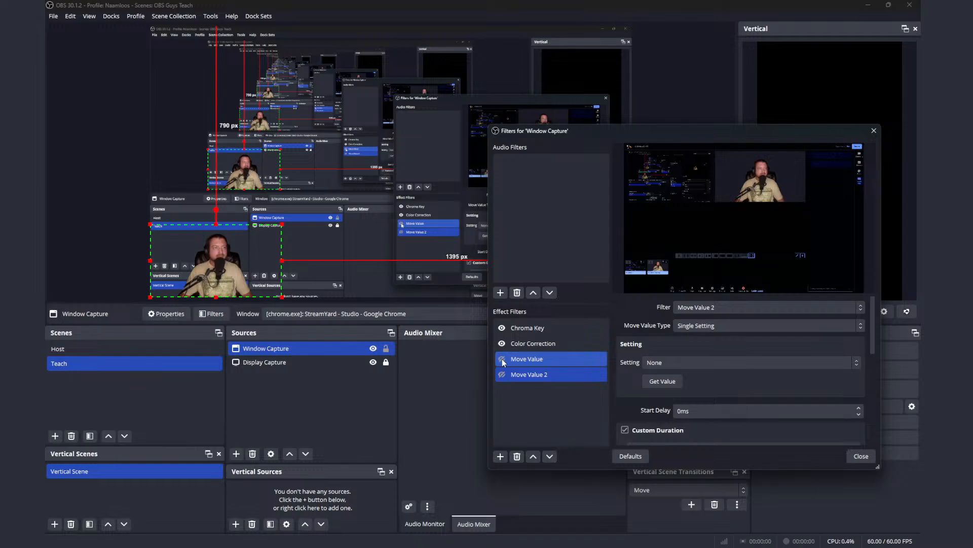
{"action": "left_click", "coordinate": [499, 375]}
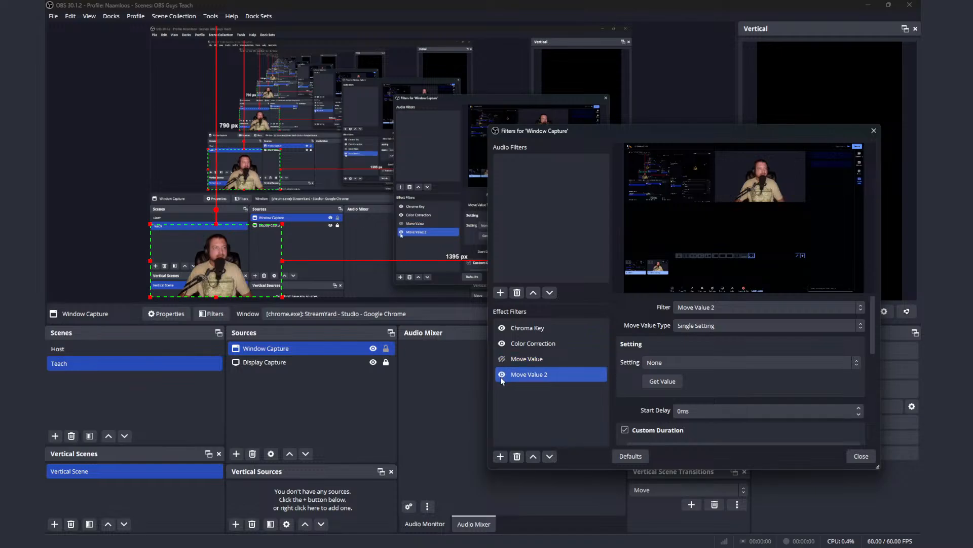
{"action": "left_click", "coordinate": [504, 359], "text": "shift"}
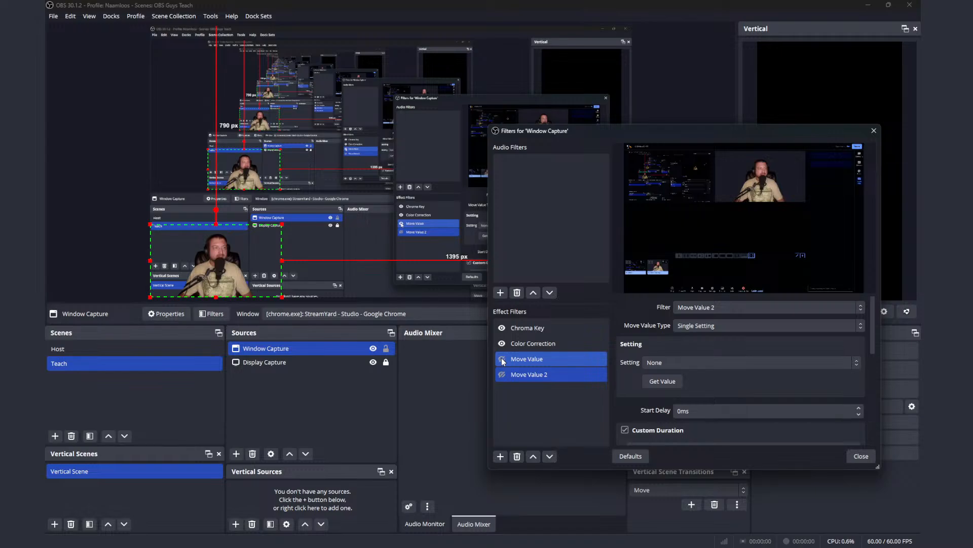
Step: Examine Move Value 2's available setting choices, duration, easing and start trigger
{"action": "left_click", "coordinate": [529, 373]}
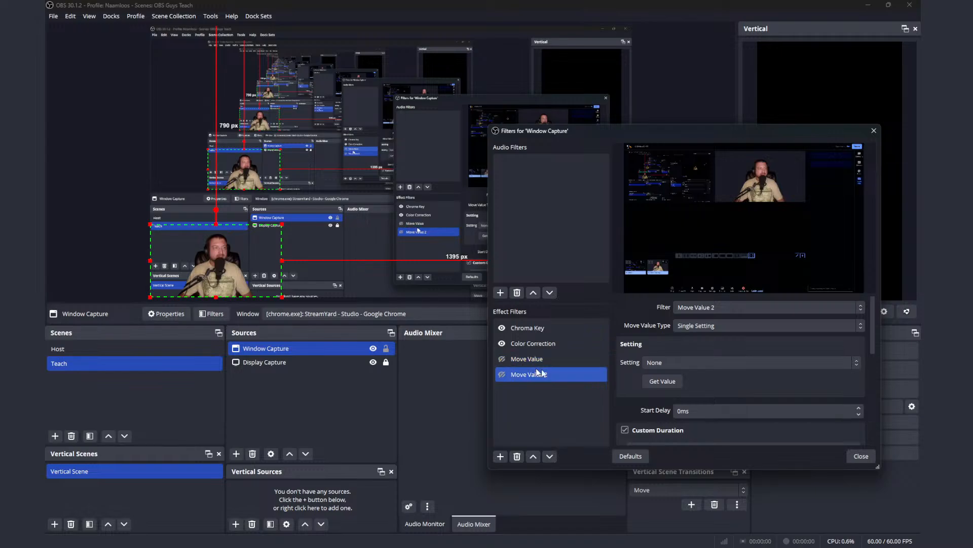
{"action": "left_click", "coordinate": [753, 363]}
{"action": "left_click", "coordinate": [752, 363]}
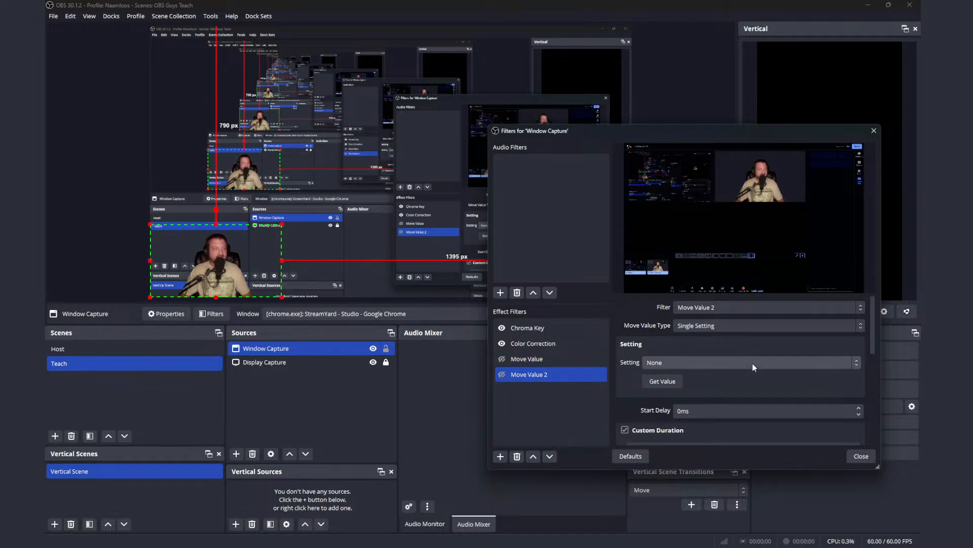
{"action": "scroll", "coordinate": [744, 383], "scroll_direction": "down", "scroll_amount": 3}
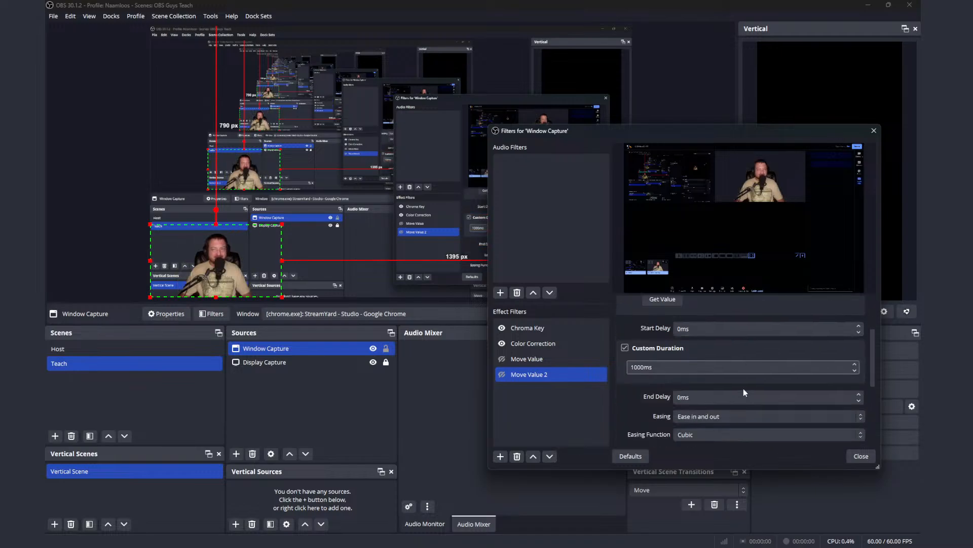
{"action": "scroll", "coordinate": [744, 392], "scroll_direction": "down", "scroll_amount": 1}
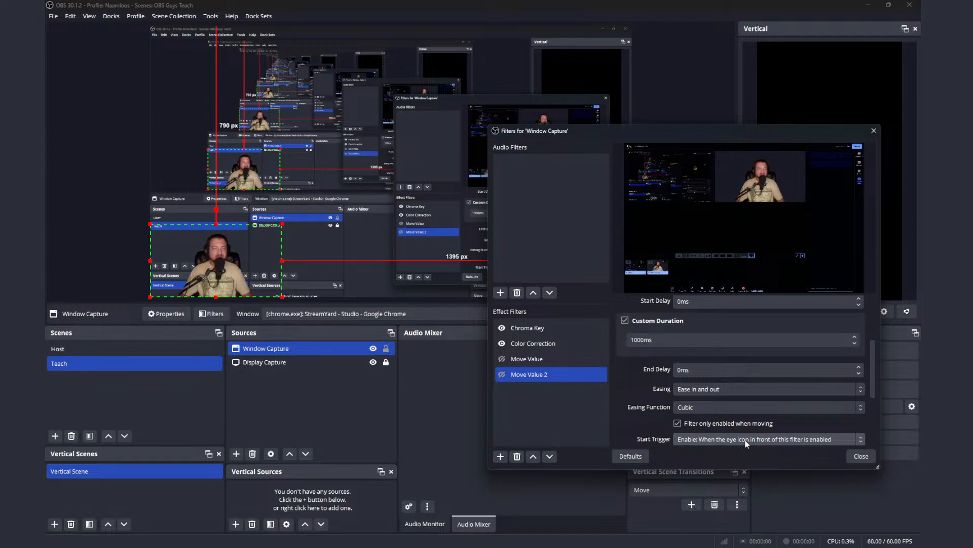
{"action": "scroll", "coordinate": [759, 421], "scroll_direction": "up", "scroll_amount": 1}
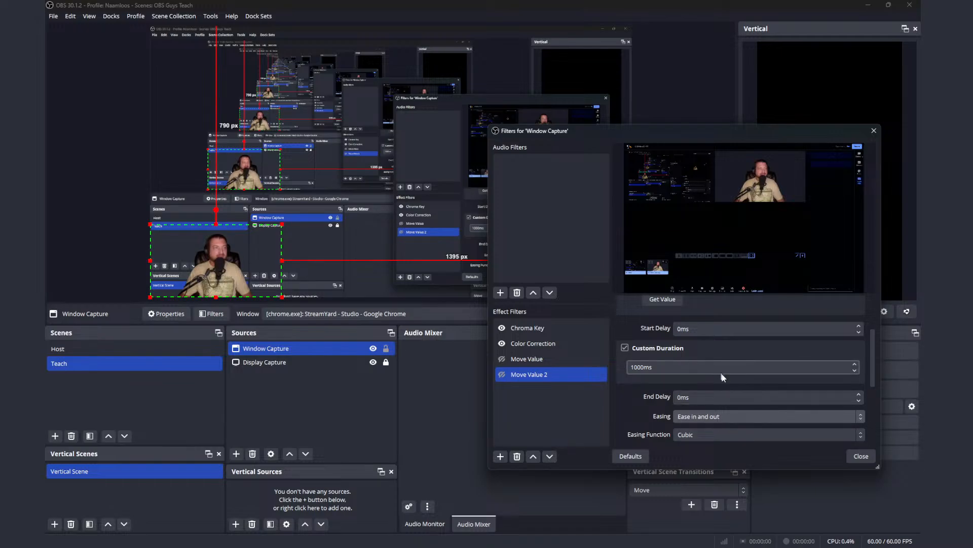
{"action": "scroll", "coordinate": [725, 397], "scroll_direction": "up", "scroll_amount": 3}
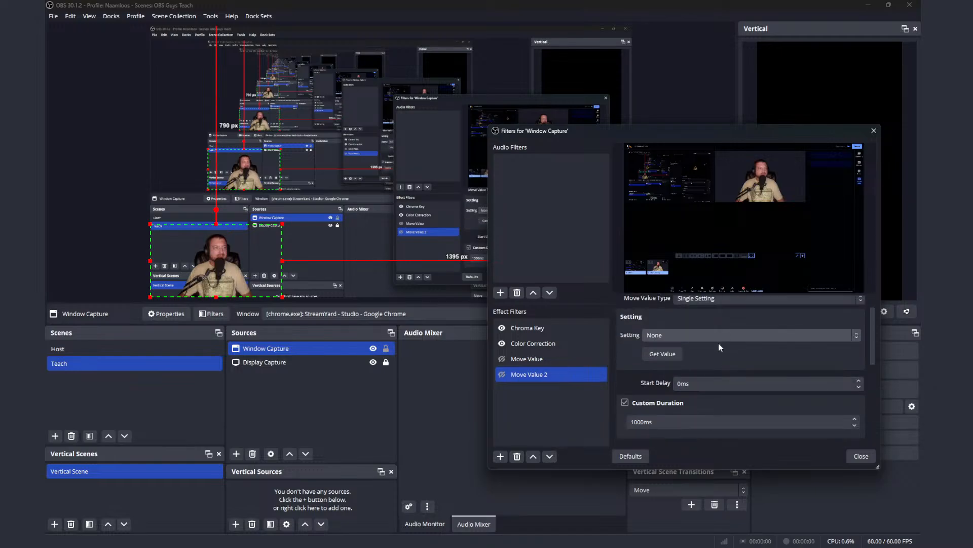
{"action": "scroll", "coordinate": [719, 342], "scroll_direction": "up", "scroll_amount": 1}
{"action": "left_click", "coordinate": [719, 366]}
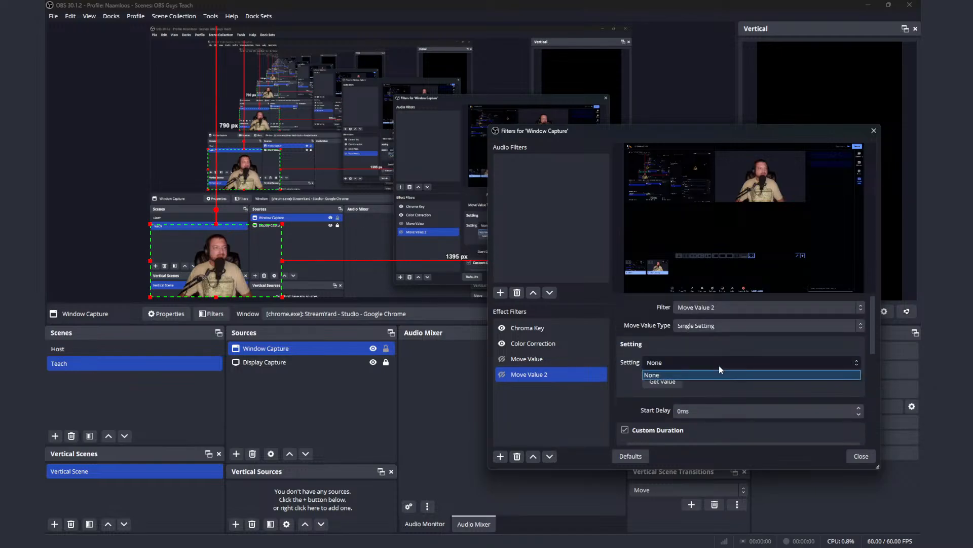
{"action": "left_click", "coordinate": [859, 363]}
{"action": "left_click", "coordinate": [856, 363]}
{"action": "left_click", "coordinate": [857, 362]}
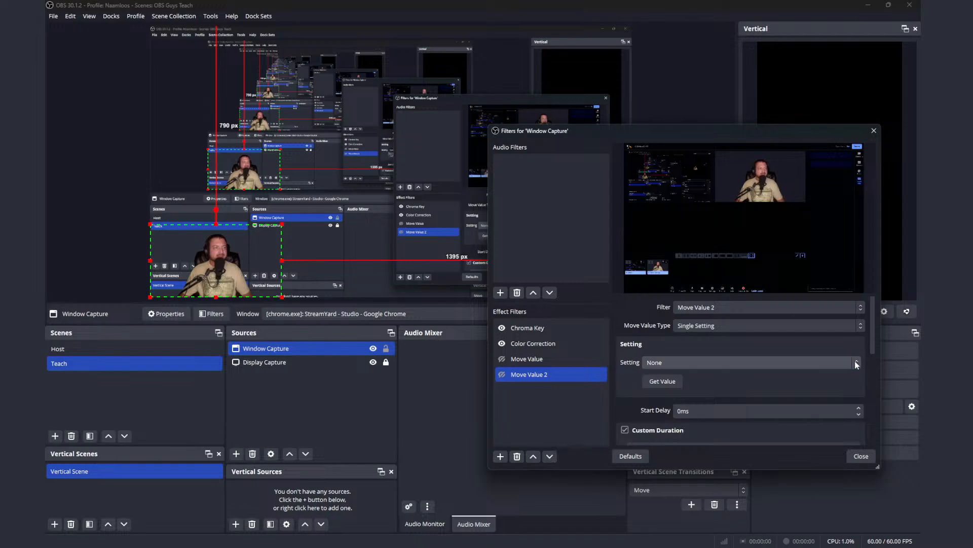
{"action": "left_click", "coordinate": [856, 362]}
{"action": "left_click", "coordinate": [856, 363]}
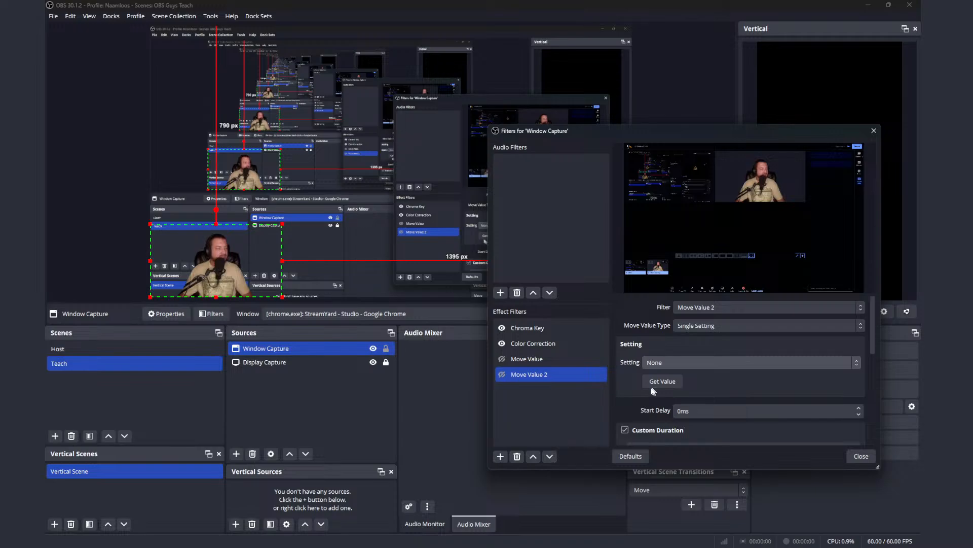
Step: Test Move Value 2 by toggling it repeatedly, and toggle Move Value to check its movement too
{"action": "left_click", "coordinate": [502, 375]}
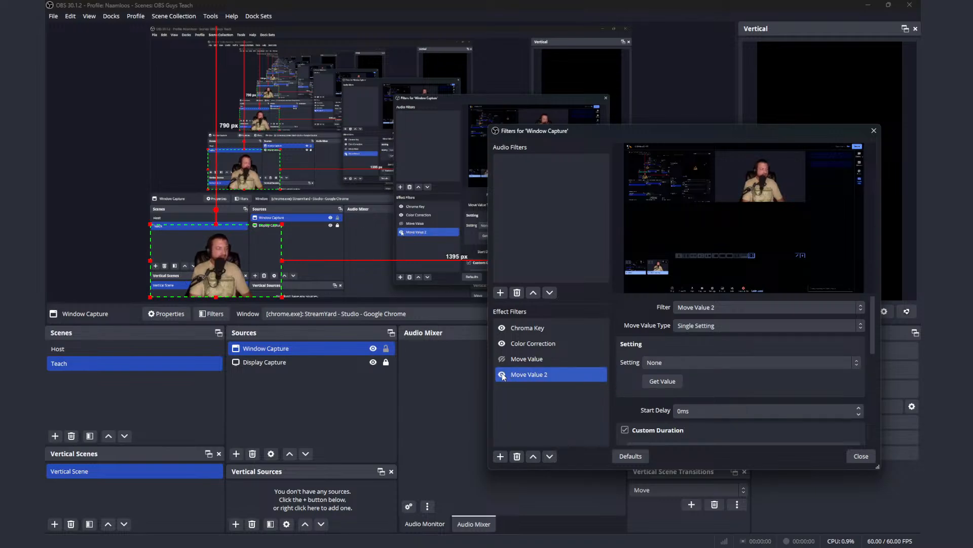
{"action": "left_click", "coordinate": [502, 374]}
{"action": "left_click", "coordinate": [502, 374]}
{"action": "left_click", "coordinate": [502, 375]}
{"action": "left_click", "coordinate": [500, 363]}
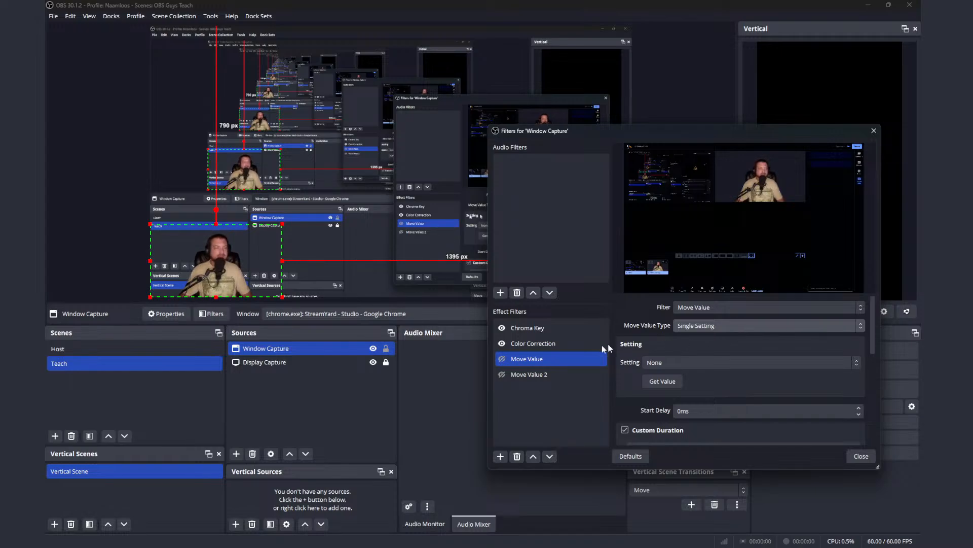
{"action": "left_click", "coordinate": [502, 359]}
Step: Place Window Capture in the canvas's lower-right corner with the filters window moved aside, and trigger Move Value and Move Value 2
{"action": "left_click_drag", "start_coordinate": [612, 133], "coordinate": [713, 244]}
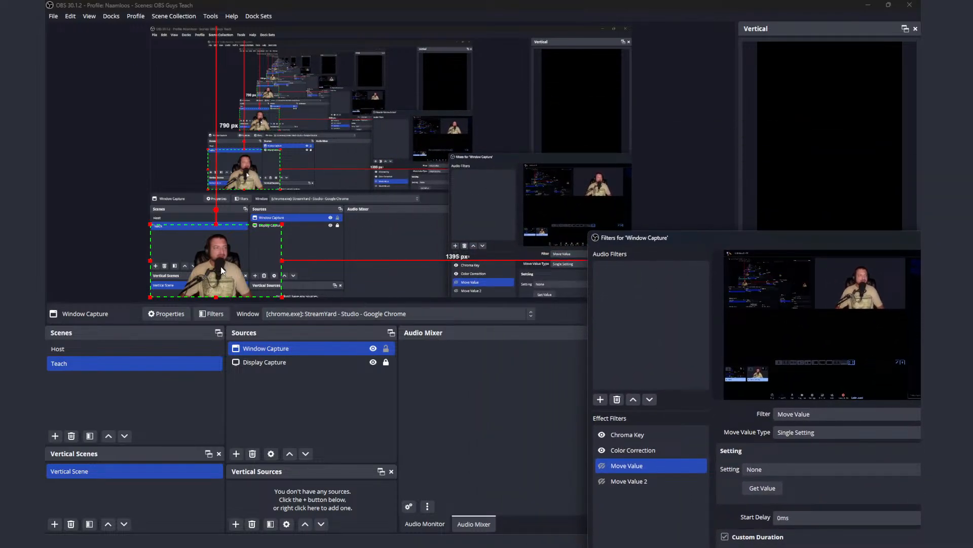
{"action": "left_click_drag", "start_coordinate": [217, 261], "coordinate": [567, 258]}
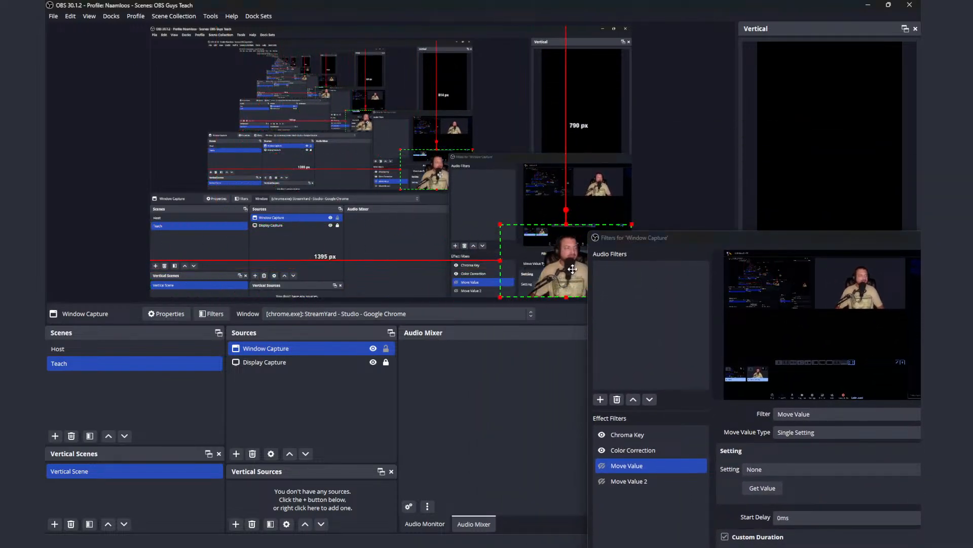
{"action": "left_click", "coordinate": [602, 466]}
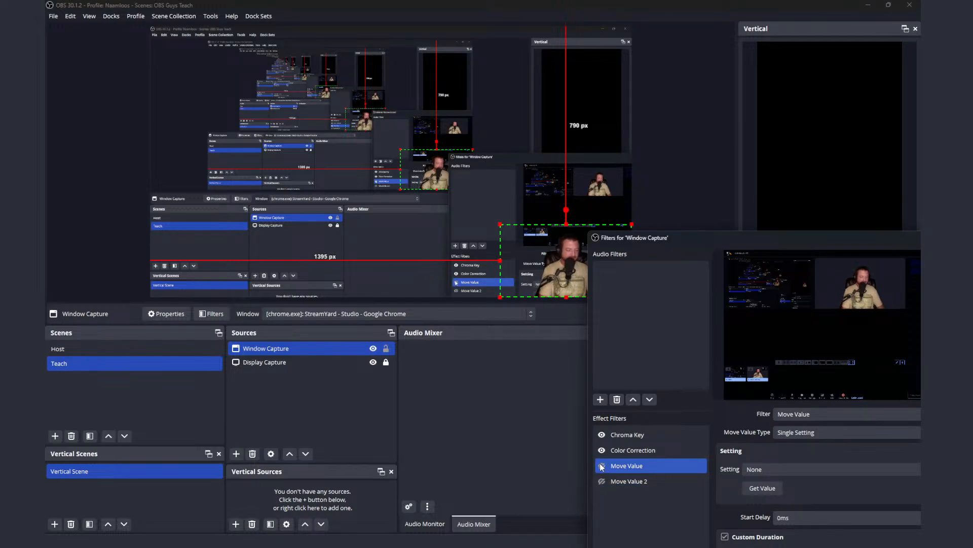
{"action": "left_click", "coordinate": [601, 480], "text": "shift"}
{"action": "left_click", "coordinate": [601, 480]}
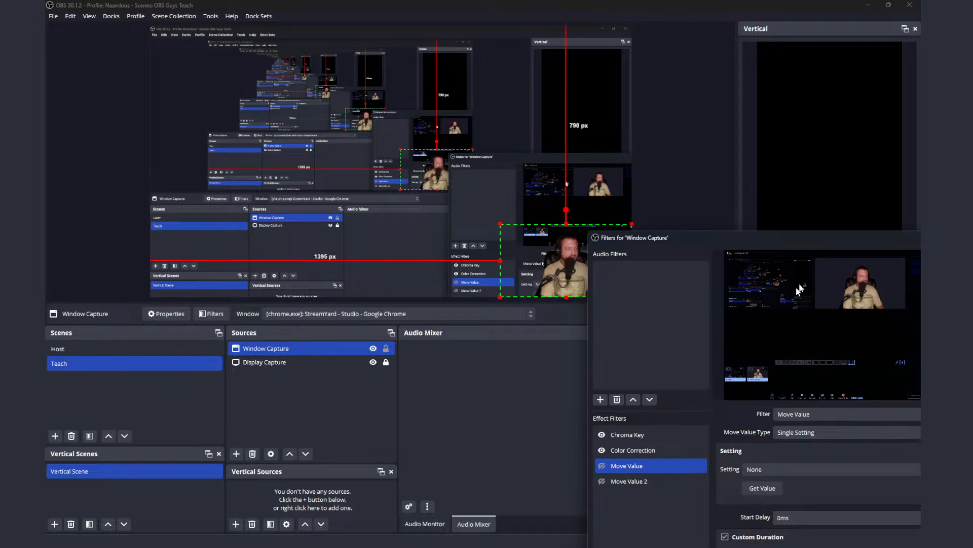
Step: Get Move Value's value with Window Capture at lower right, and Move Value 2's with it about 41 px from the canvas's left edge
{"action": "left_click", "coordinate": [641, 465]}
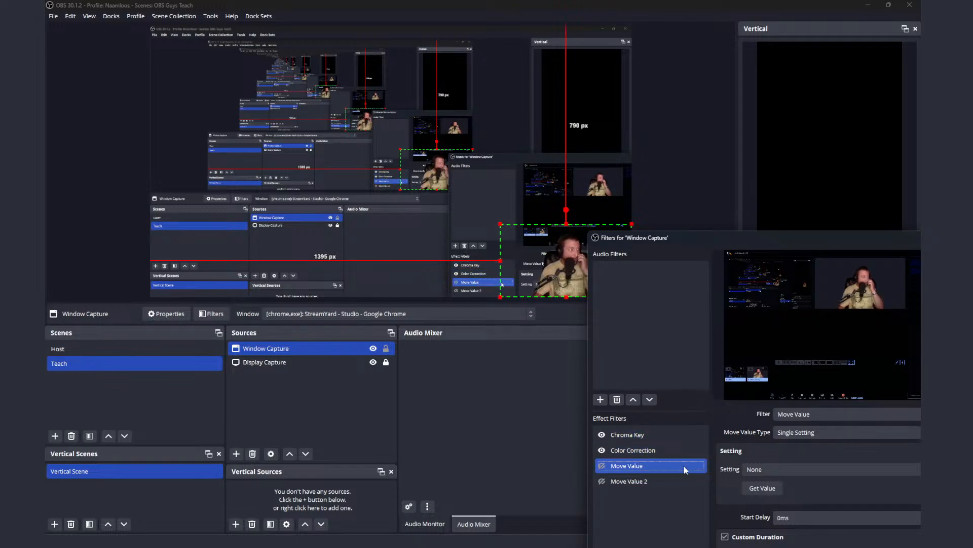
{"action": "left_click", "coordinate": [763, 488]}
{"action": "left_click_drag", "start_coordinate": [565, 284], "coordinate": [227, 283]}
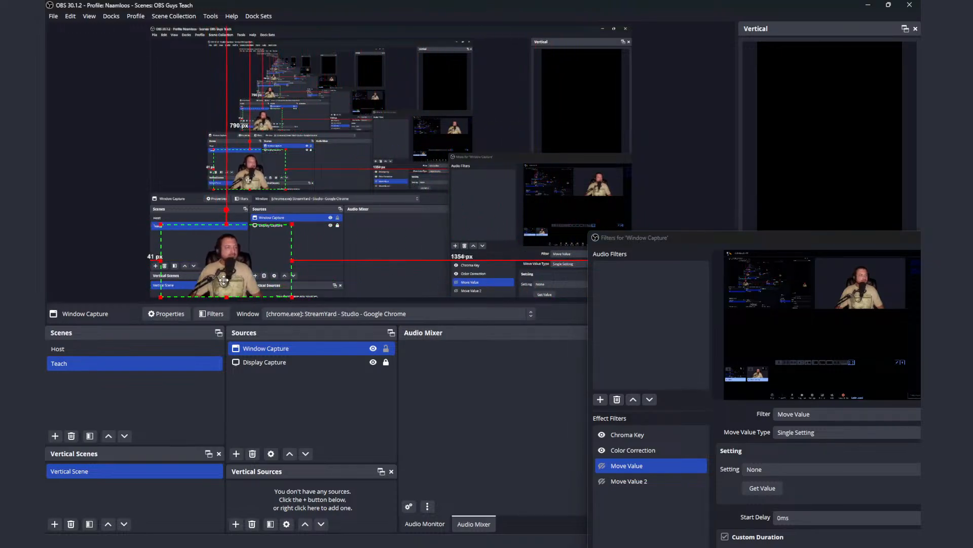
{"action": "left_click", "coordinate": [665, 481]}
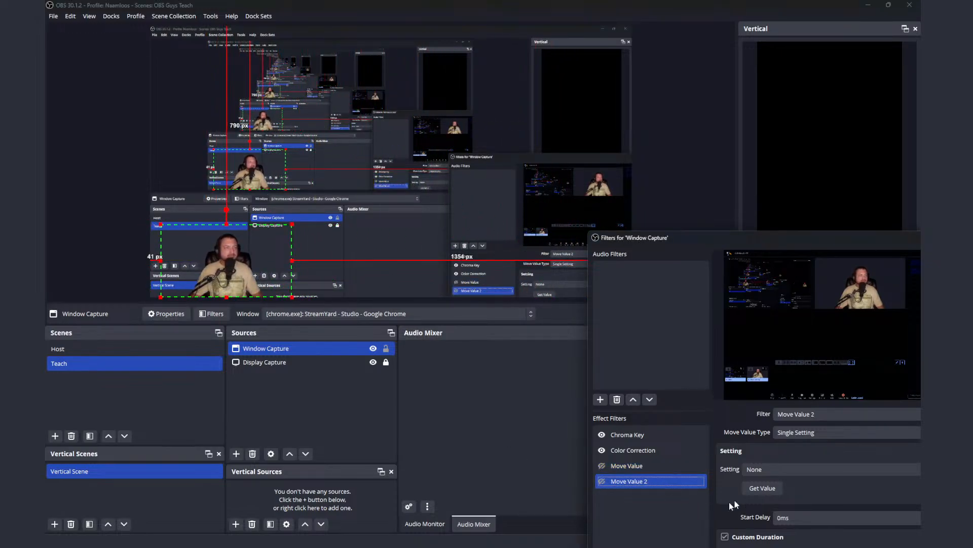
{"action": "left_click", "coordinate": [763, 488]}
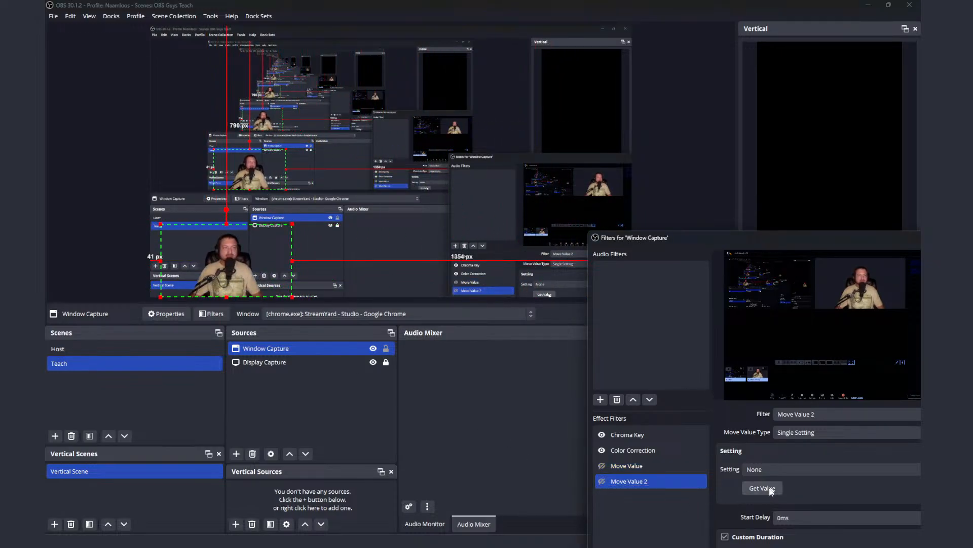
Step: Test the newly captured values by enabling Move Value, Move Value 2 and Move Value again
{"action": "left_click", "coordinate": [601, 466]}
{"action": "left_click", "coordinate": [602, 466]}
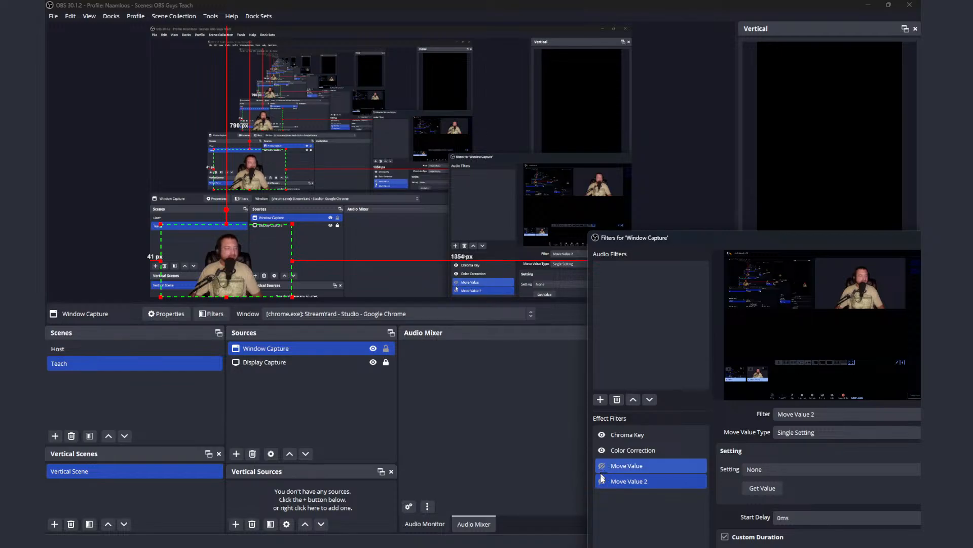
{"action": "left_click", "coordinate": [603, 482]}
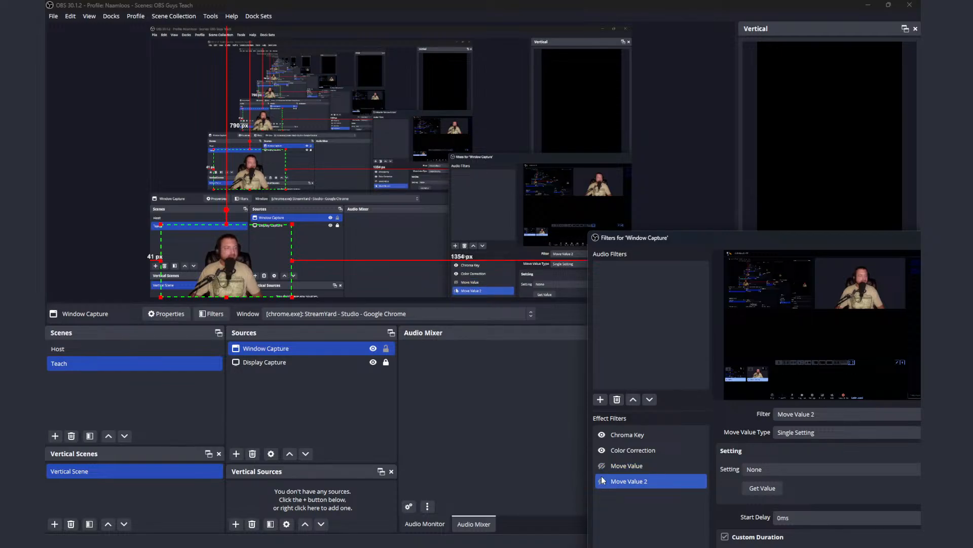
{"action": "left_click", "coordinate": [603, 466]}
{"action": "left_click", "coordinate": [603, 466]}
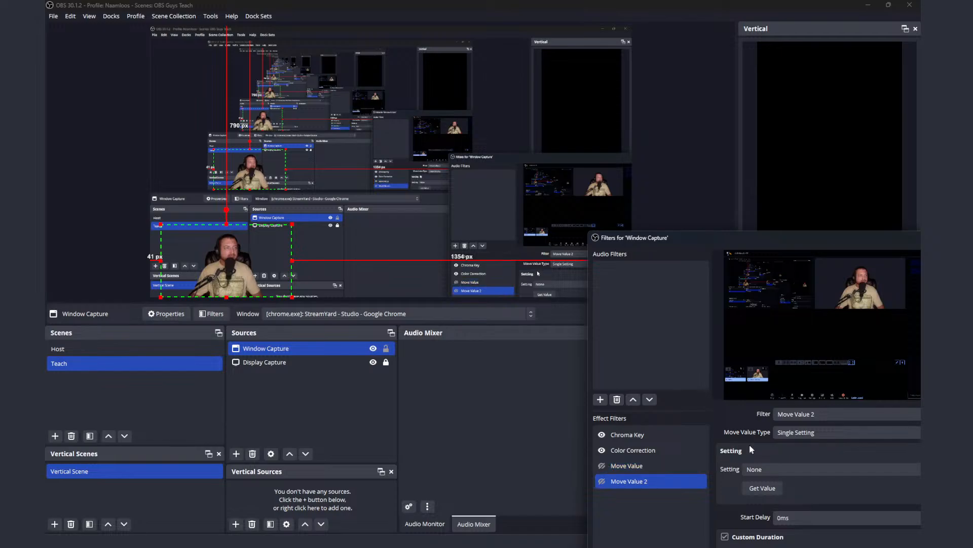
Step: Examine Move Value 2's move value types, and Move Value's setting choices, easing options and stop triggers, leaving them unchanged
{"action": "left_click", "coordinate": [790, 437]}
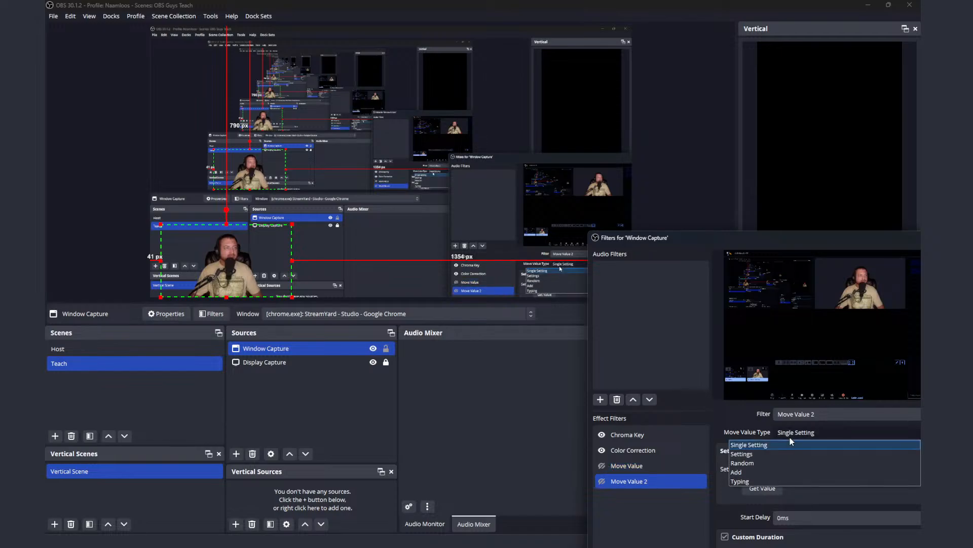
{"action": "left_click", "coordinate": [790, 436]}
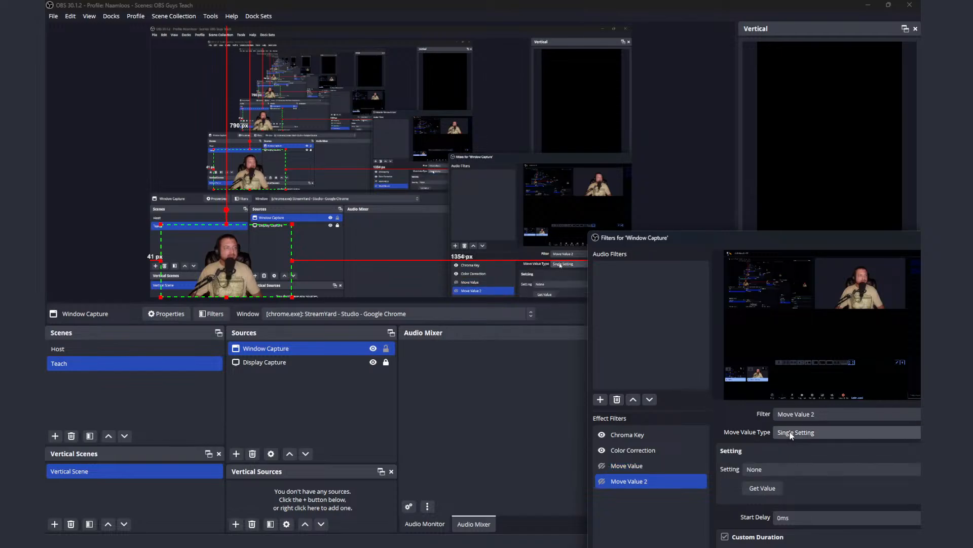
{"action": "left_click", "coordinate": [654, 465]}
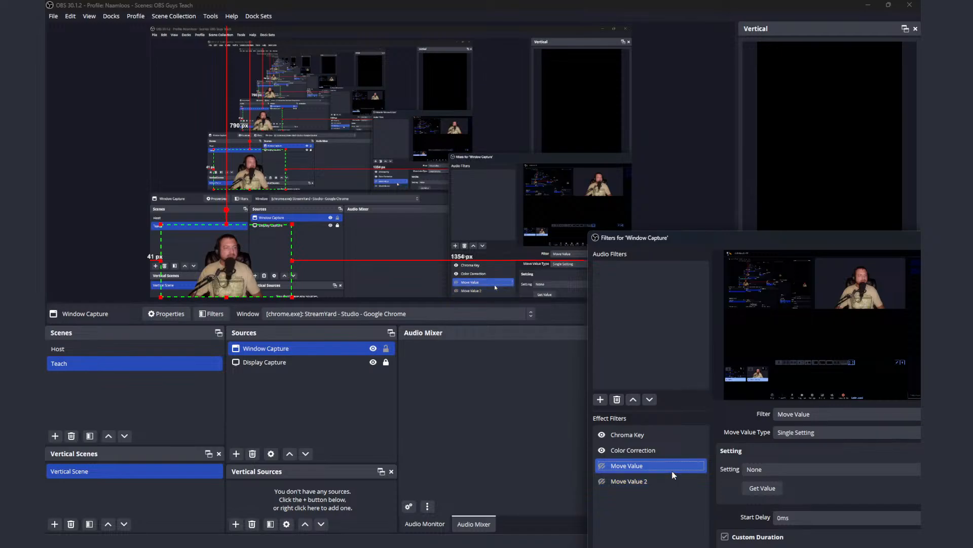
{"action": "scroll", "coordinate": [771, 451], "scroll_direction": "down", "scroll_amount": 1}
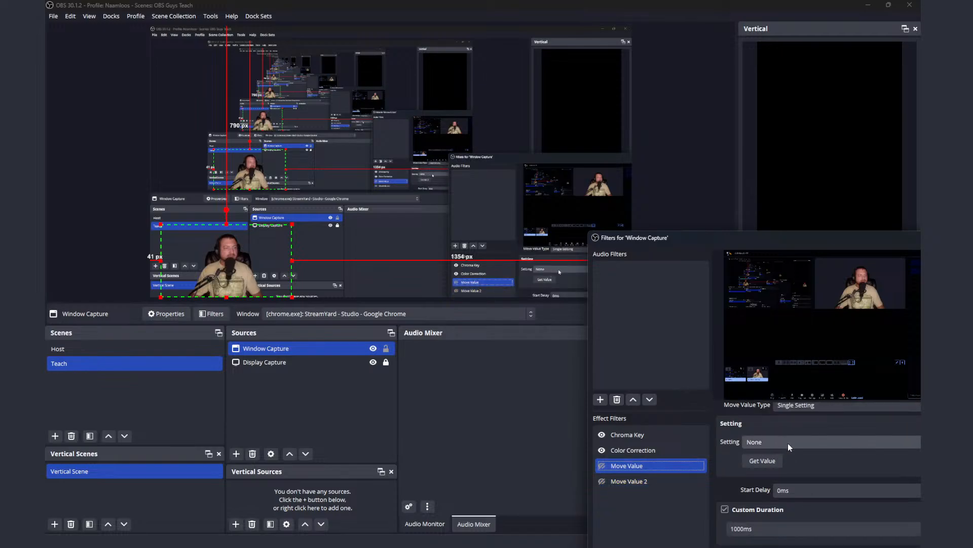
{"action": "left_click", "coordinate": [788, 443]}
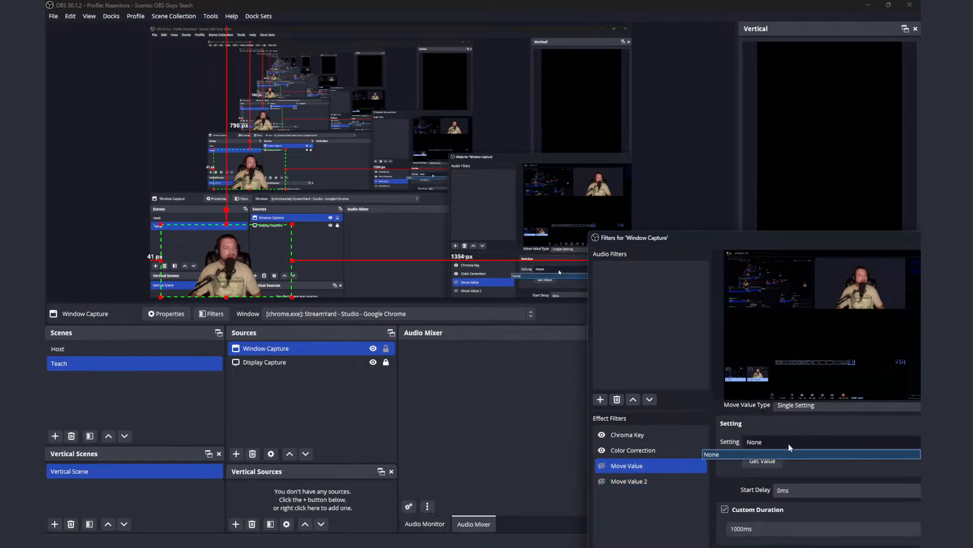
{"action": "left_click", "coordinate": [789, 444]}
{"action": "scroll", "coordinate": [796, 457], "scroll_direction": "down", "scroll_amount": 1}
{"action": "scroll", "coordinate": [797, 459], "scroll_direction": "down", "scroll_amount": 4}
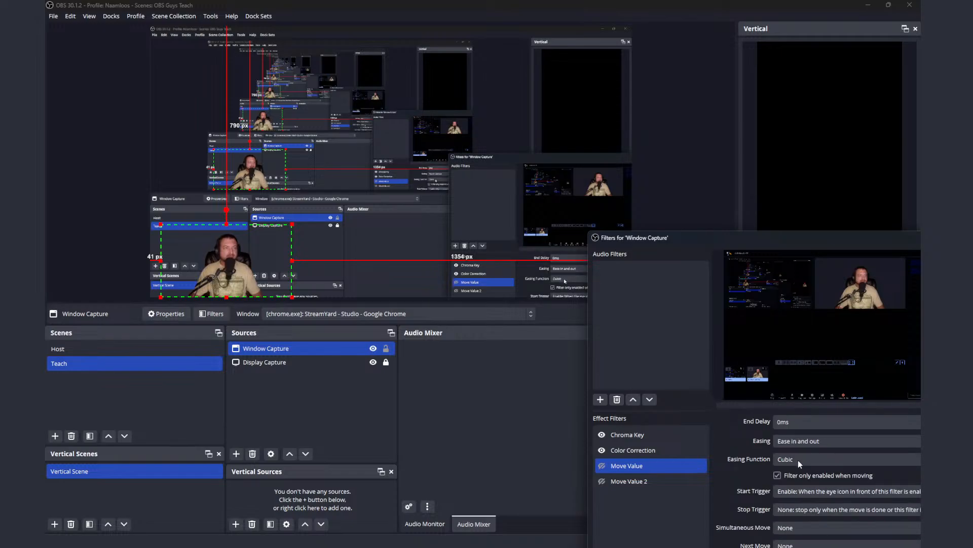
{"action": "scroll", "coordinate": [807, 467], "scroll_direction": "down", "scroll_amount": 1}
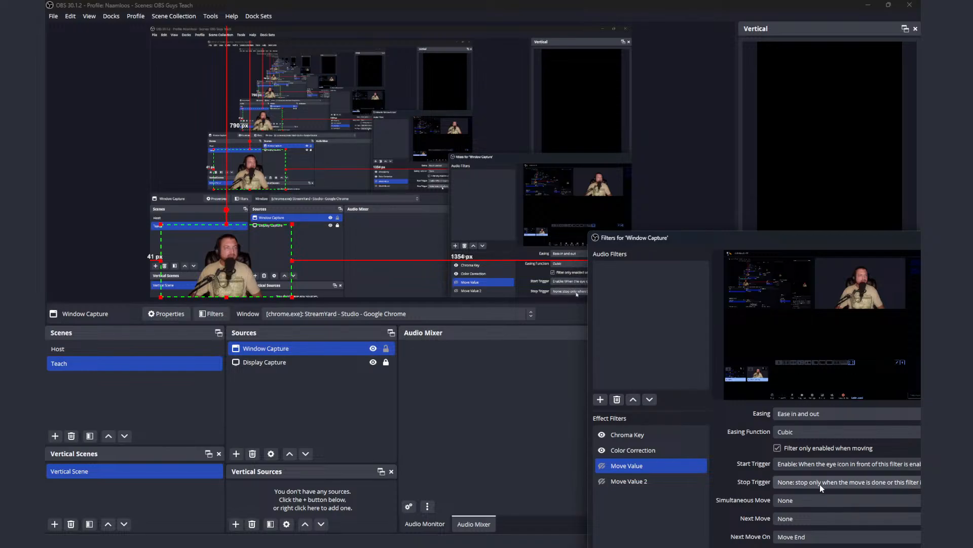
{"action": "left_click", "coordinate": [819, 485]}
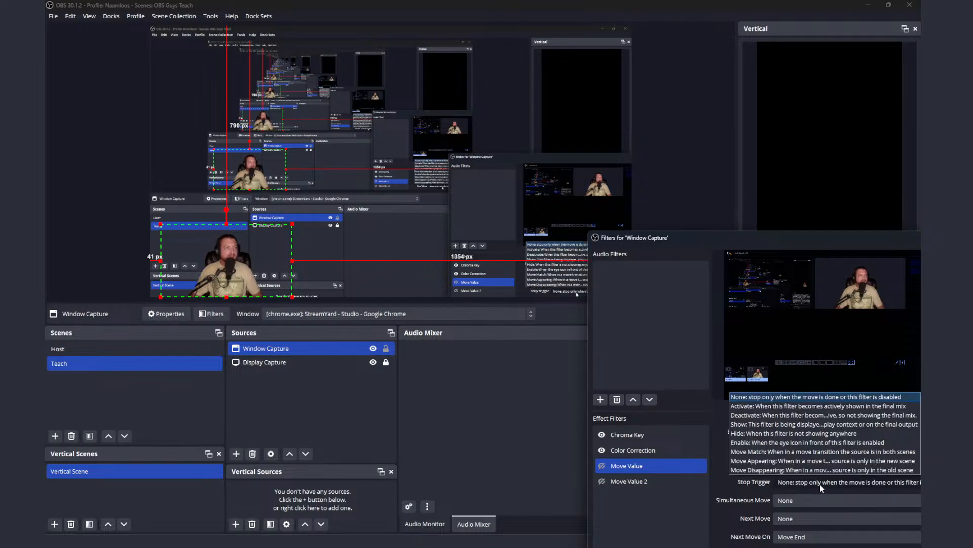
{"action": "left_click", "coordinate": [819, 484]}
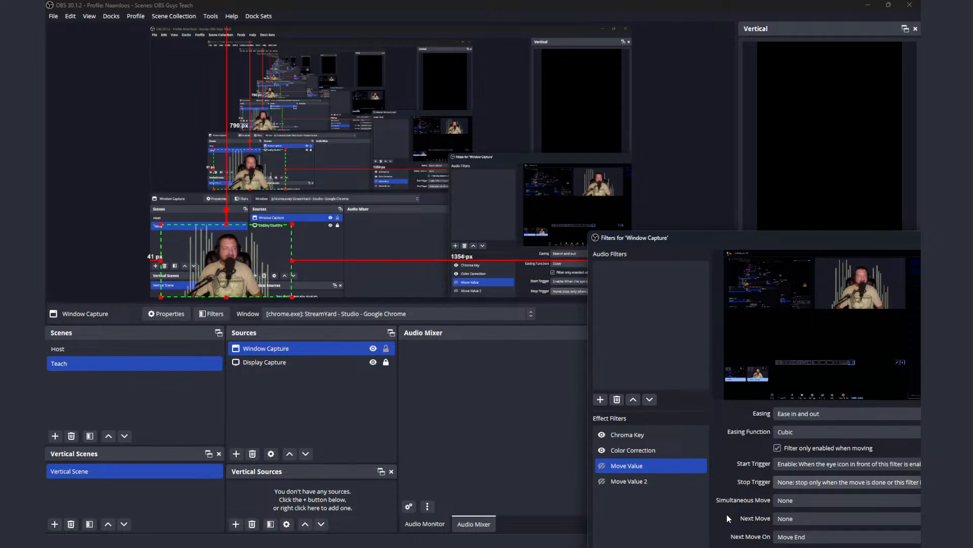
Step: Set Move Value's next move to Move Value 2 and test the chain by enabling Move Value
{"action": "scroll", "coordinate": [746, 510], "scroll_direction": "down", "scroll_amount": 1}
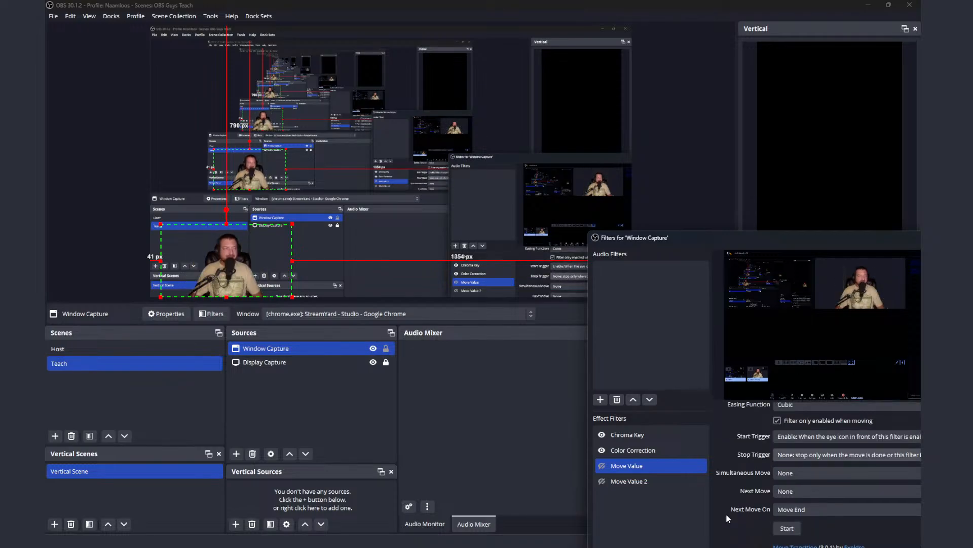
{"action": "left_click", "coordinate": [817, 490]}
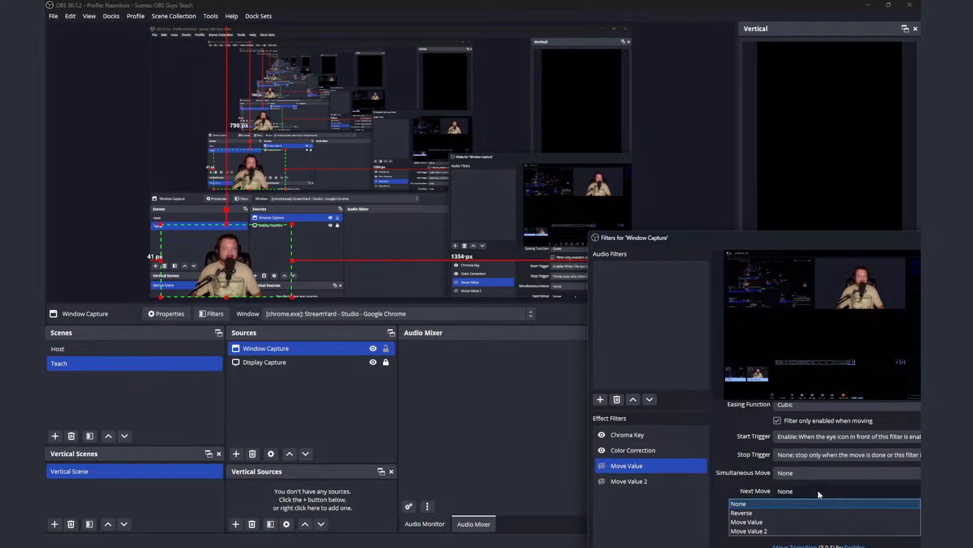
{"action": "left_click", "coordinate": [790, 531]}
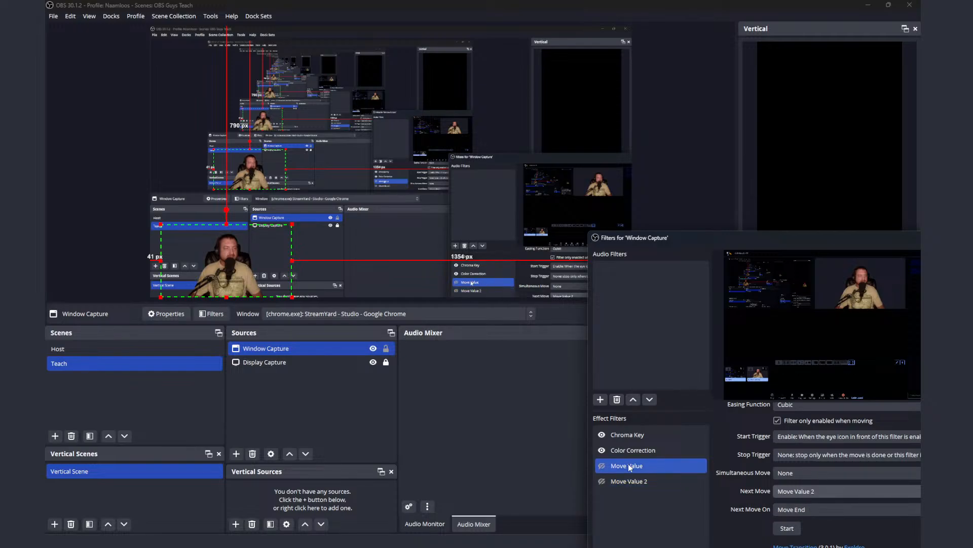
{"action": "left_click", "coordinate": [603, 466]}
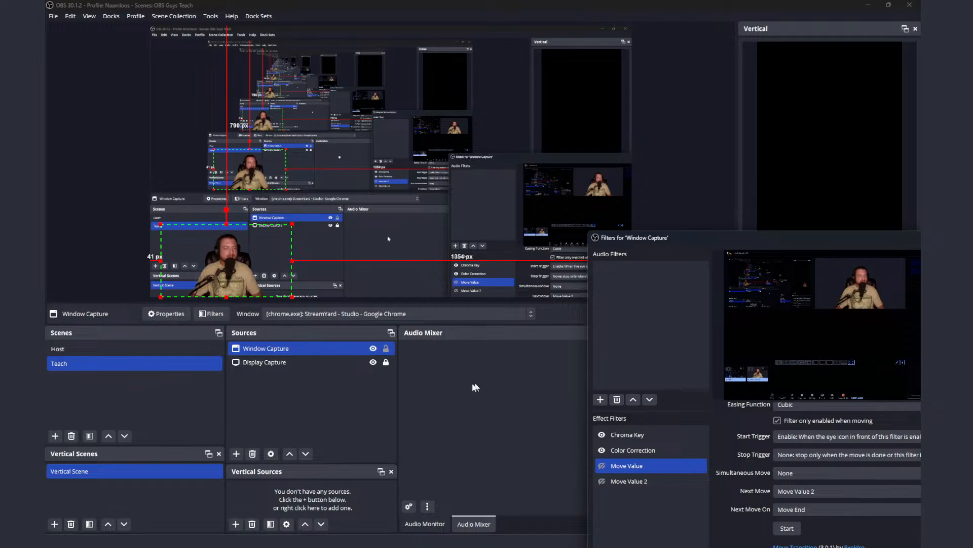
Step: Move Window Capture to about 1334 px from the canvas's left edge and bring the whole filters window into view
{"action": "left_click", "coordinate": [385, 348]}
{"action": "left_click_drag", "start_coordinate": [261, 268], "coordinate": [585, 269]}
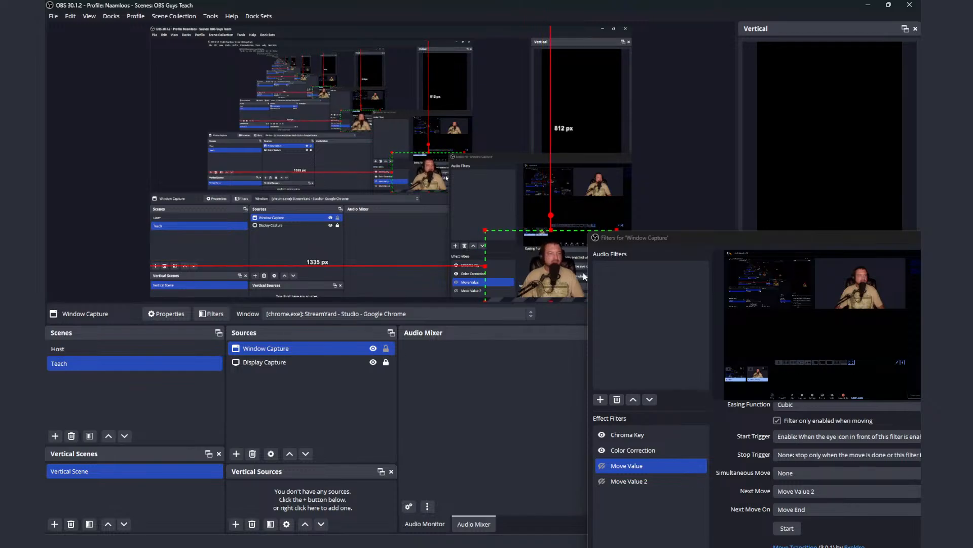
{"action": "scroll", "coordinate": [811, 459], "scroll_direction": "up", "scroll_amount": 2}
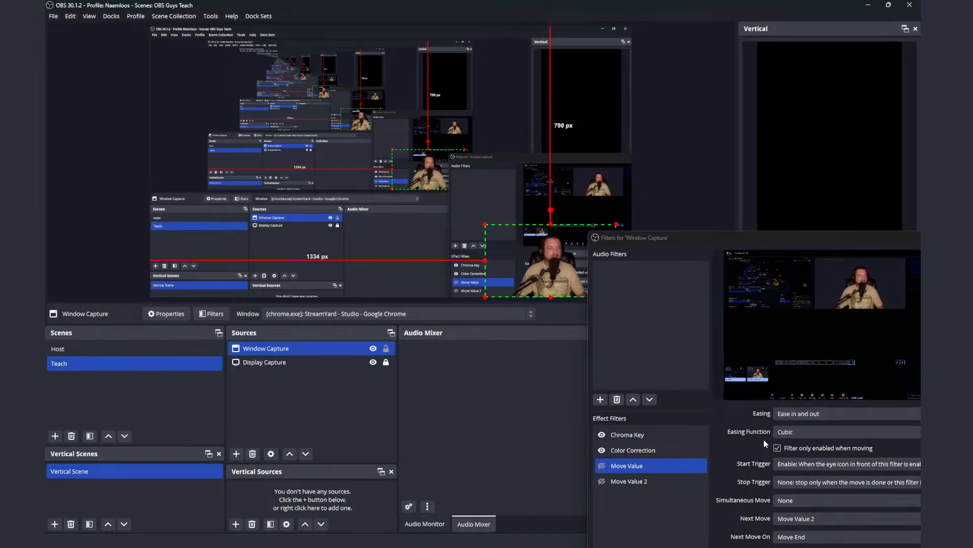
{"action": "scroll", "coordinate": [791, 457], "scroll_direction": "down", "scroll_amount": 2}
{"action": "scroll", "coordinate": [802, 477], "scroll_direction": "up", "scroll_amount": 2}
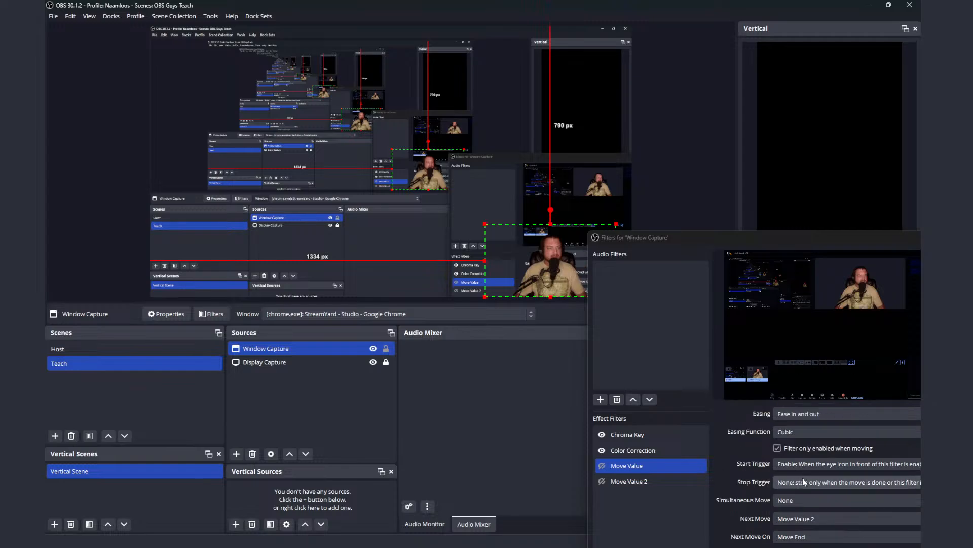
{"action": "left_click_drag", "start_coordinate": [776, 245], "coordinate": [674, 178]}
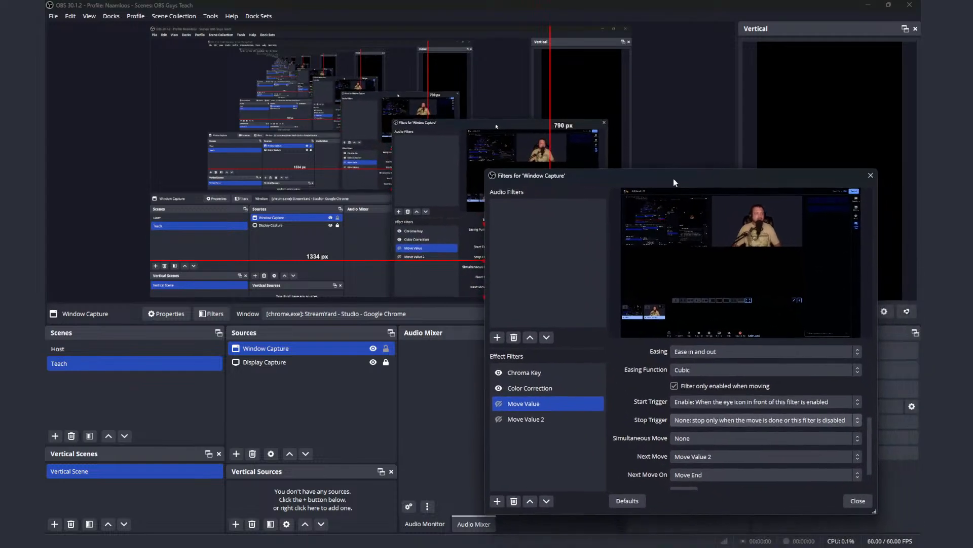
{"action": "left_click_drag", "start_coordinate": [869, 446], "coordinate": [870, 376]}
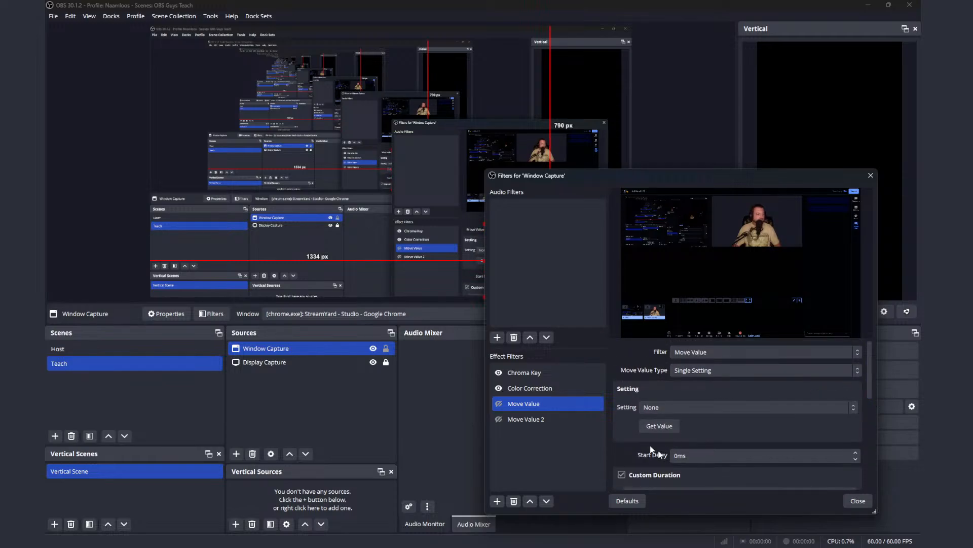
Step: Get Move Value 2's value with Window Capture about 130 px from the canvas's left edge, and check its setting choices
{"action": "left_click", "coordinate": [559, 421], "text": "ctrl"}
{"action": "left_click", "coordinate": [559, 421]}
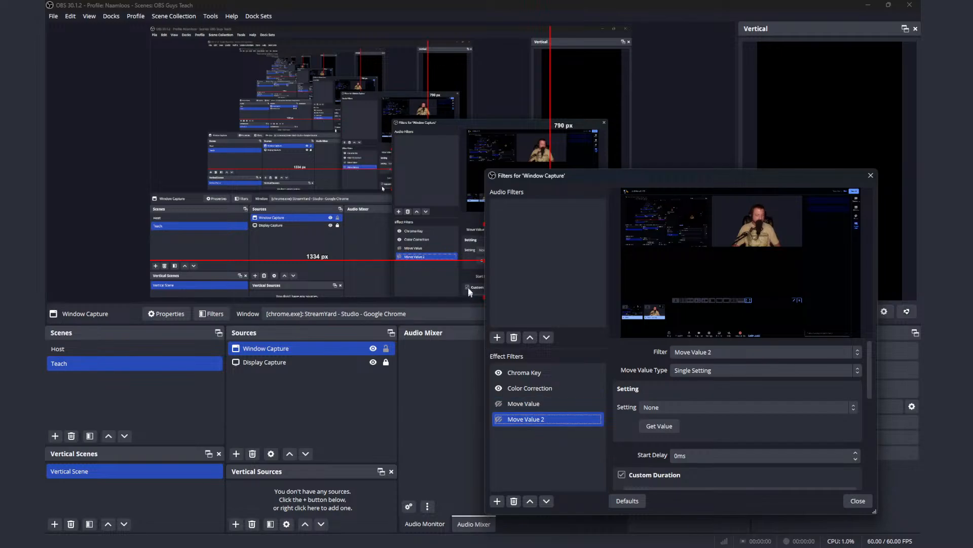
{"action": "left_click_drag", "start_coordinate": [589, 180], "coordinate": [623, 173]}
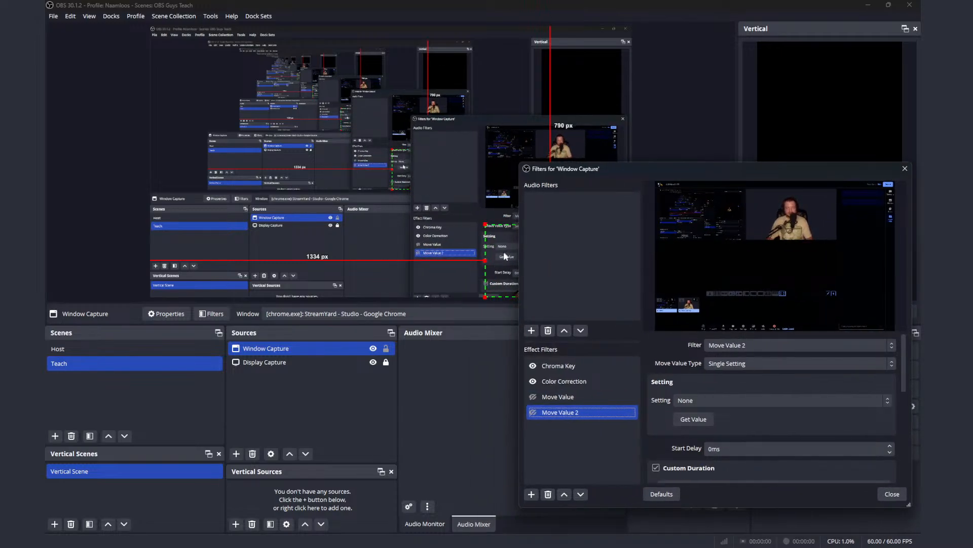
{"action": "left_click", "coordinate": [599, 413]}
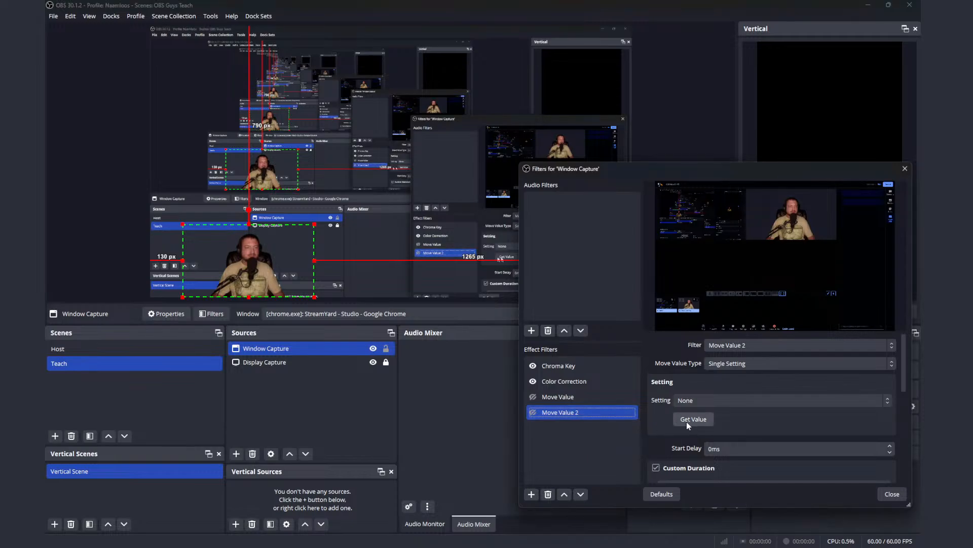
{"action": "left_click", "coordinate": [693, 420]}
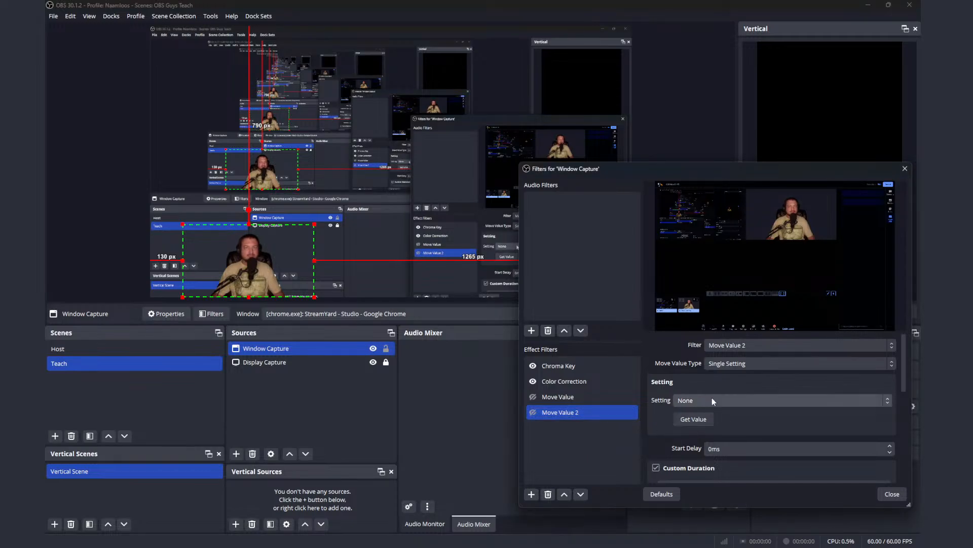
{"action": "left_click", "coordinate": [713, 396]}
{"action": "left_click", "coordinate": [715, 396]}
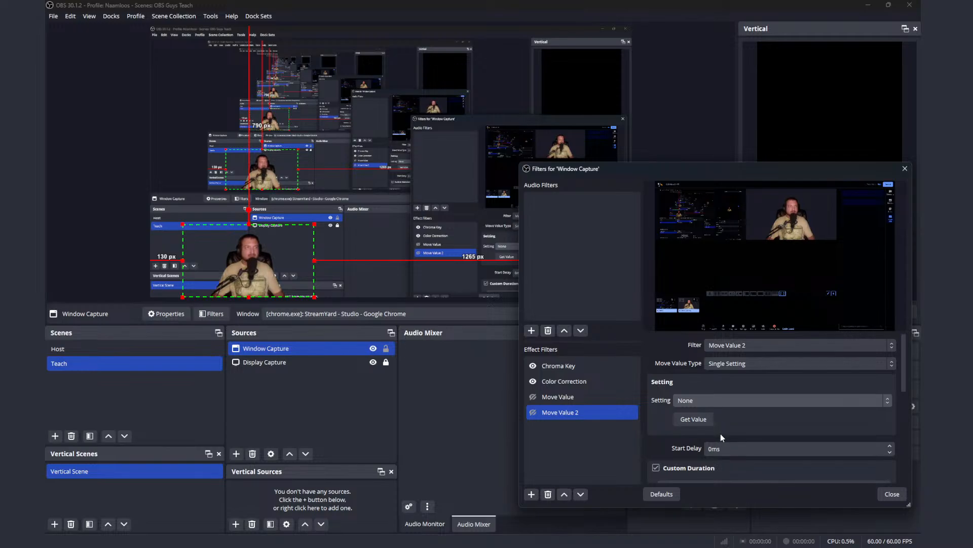
Step: Change Move Value 2's move value type to Settings and get its values
{"action": "left_click", "coordinate": [745, 363]}
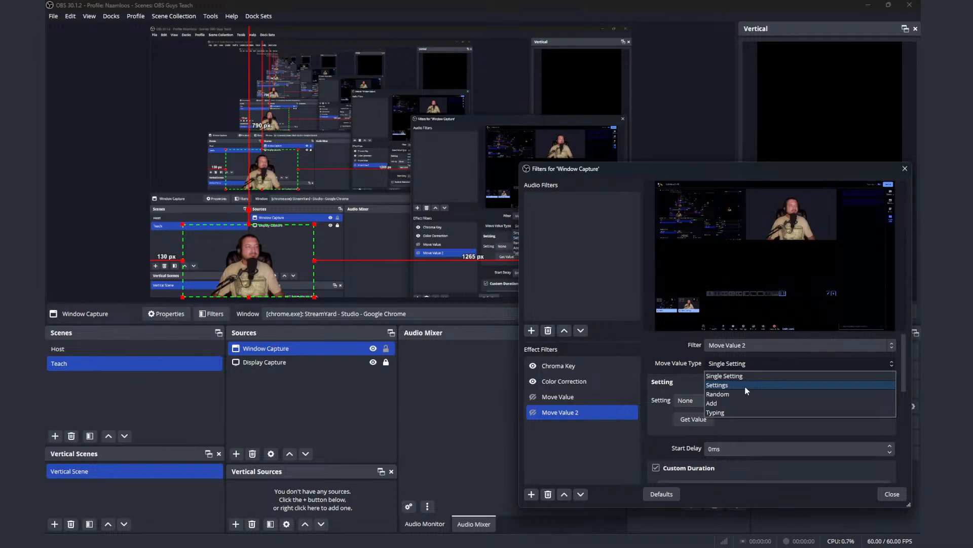
{"action": "left_click", "coordinate": [746, 387]}
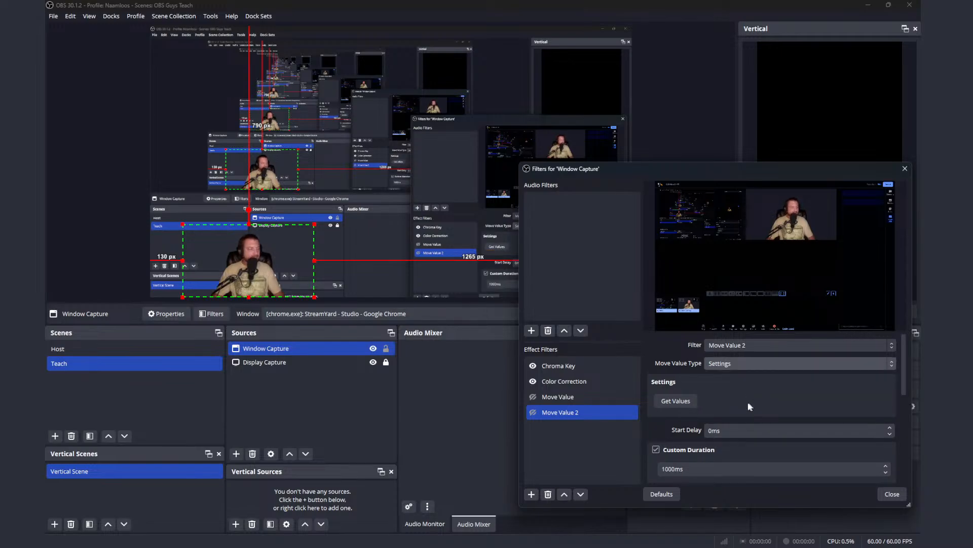
{"action": "left_click", "coordinate": [684, 401]}
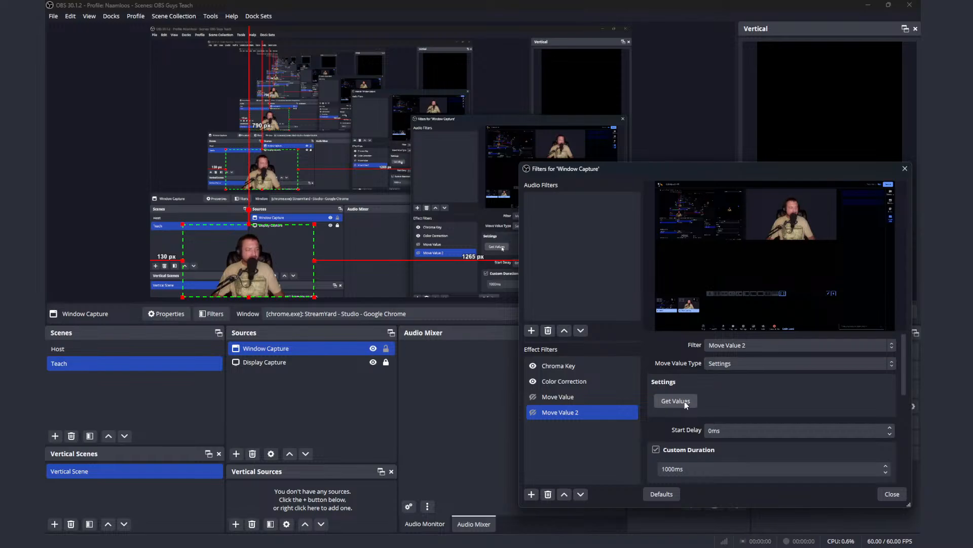
Step: Set Move Value's type to Settings and move Window Capture to about 1146 px from the canvas's left edge
{"action": "left_click", "coordinate": [621, 400]}
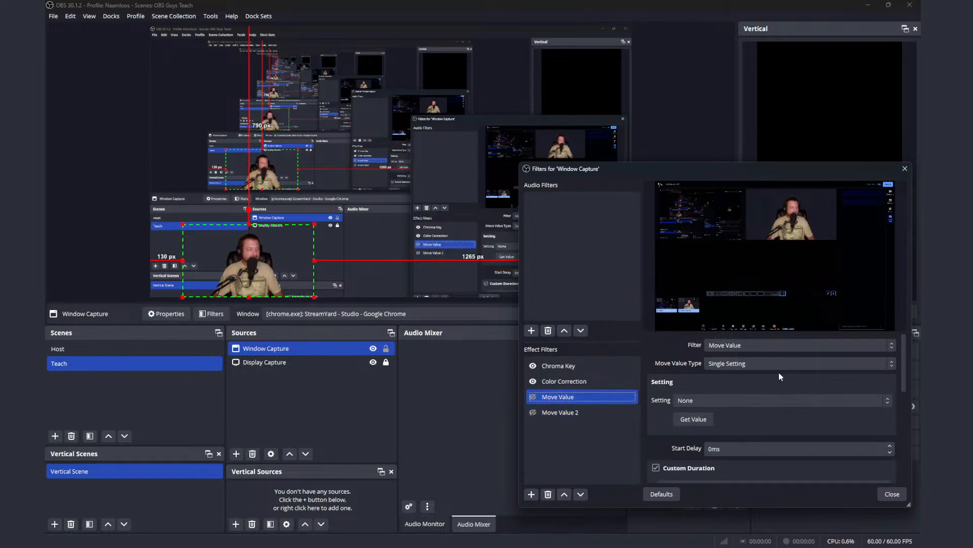
{"action": "left_click", "coordinate": [775, 363]}
{"action": "left_click", "coordinate": [774, 384]}
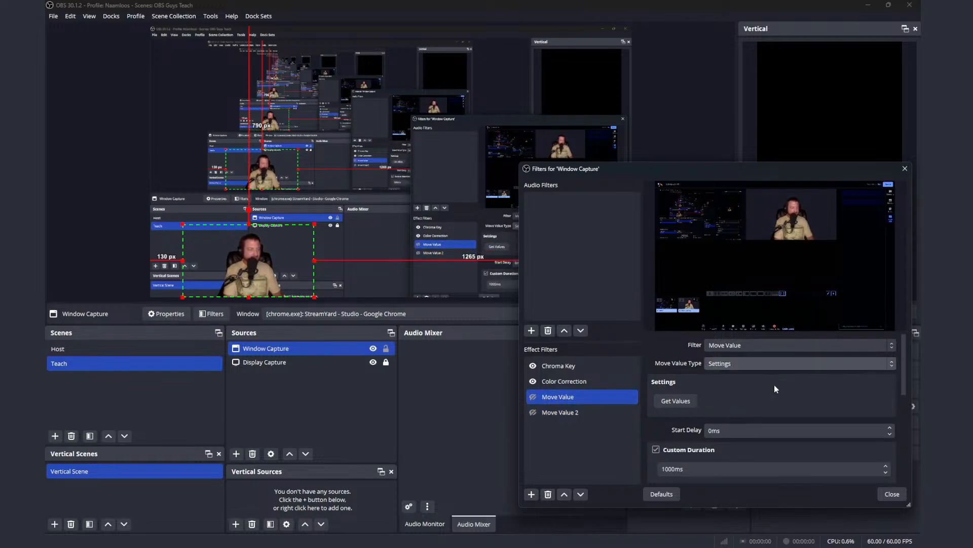
{"action": "left_click_drag", "start_coordinate": [274, 269], "coordinate": [529, 270]}
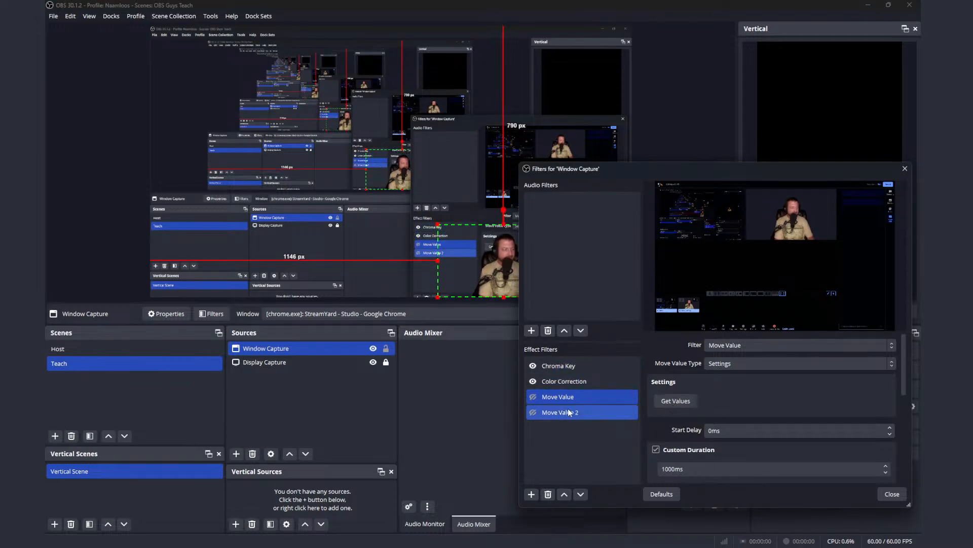
Step: Test the Settings type by toggling Move Value 2 and Move Value
{"action": "left_click", "coordinate": [533, 412], "text": "shift"}
{"action": "left_click", "coordinate": [532, 412]}
{"action": "left_click", "coordinate": [533, 396]}
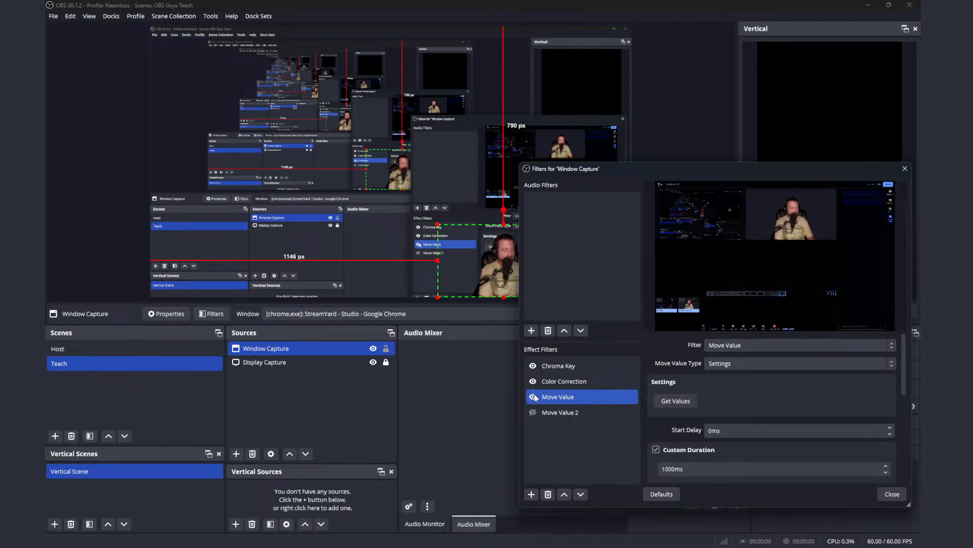
{"action": "left_click", "coordinate": [534, 397]}
Step: Review Move Value's trigger options and target filter choices, and set its move value type back to Single Setting
{"action": "scroll", "coordinate": [702, 398], "scroll_direction": "down", "scroll_amount": 3}
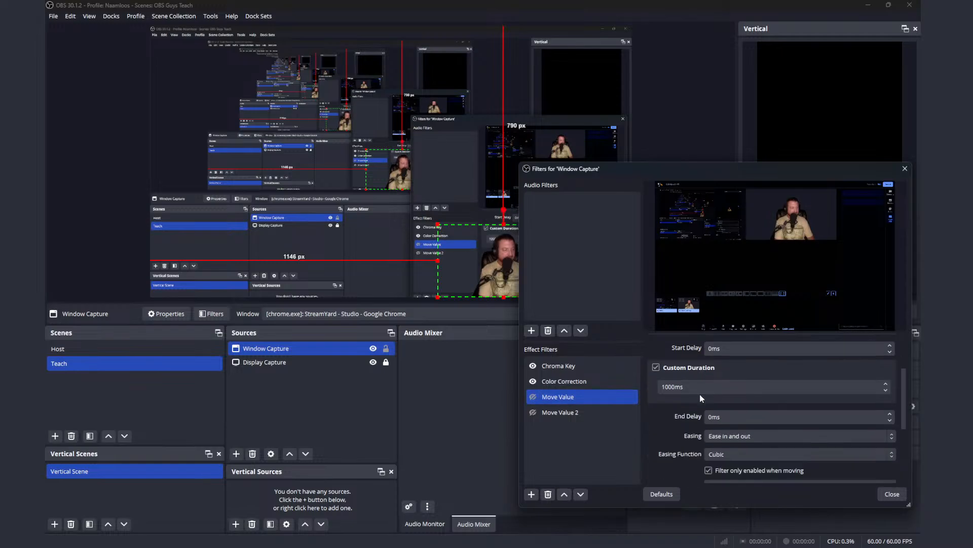
{"action": "scroll", "coordinate": [701, 398], "scroll_direction": "down", "scroll_amount": 3}
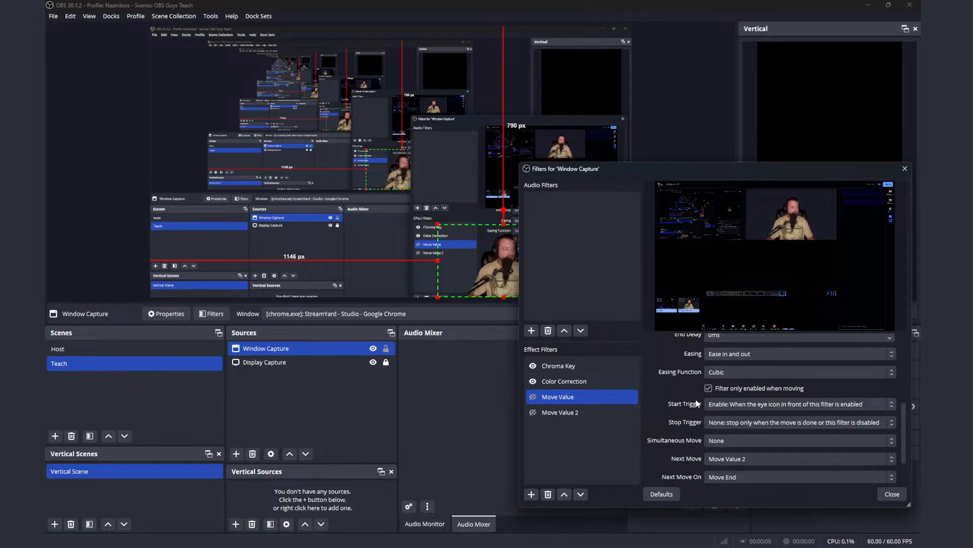
{"action": "scroll", "coordinate": [700, 400], "scroll_direction": "down", "scroll_amount": 2}
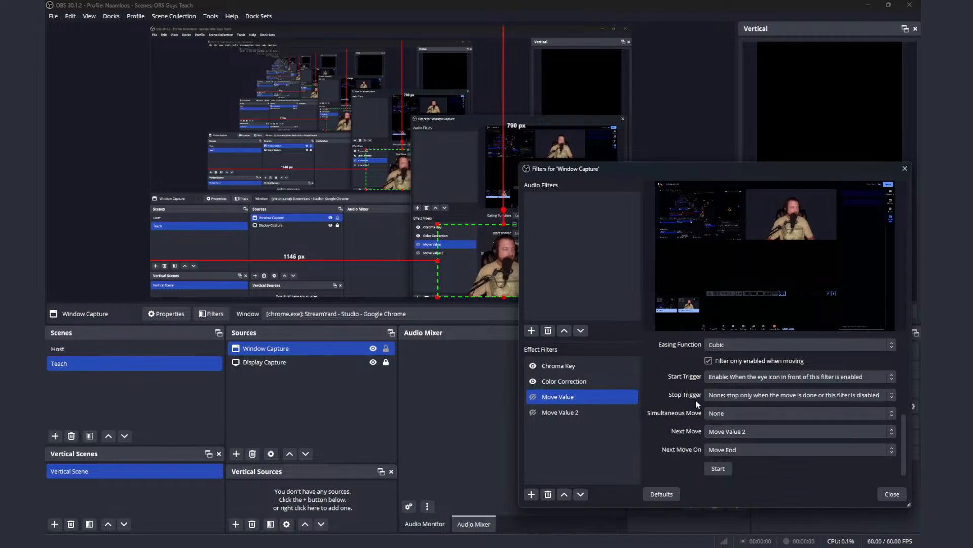
{"action": "scroll", "coordinate": [692, 431], "scroll_direction": "up", "scroll_amount": 6}
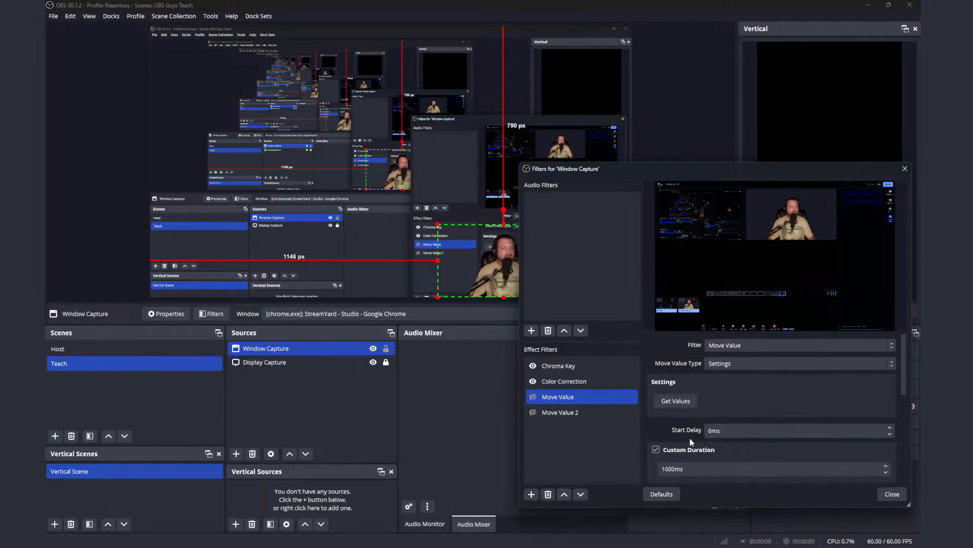
{"action": "left_click", "coordinate": [756, 348]}
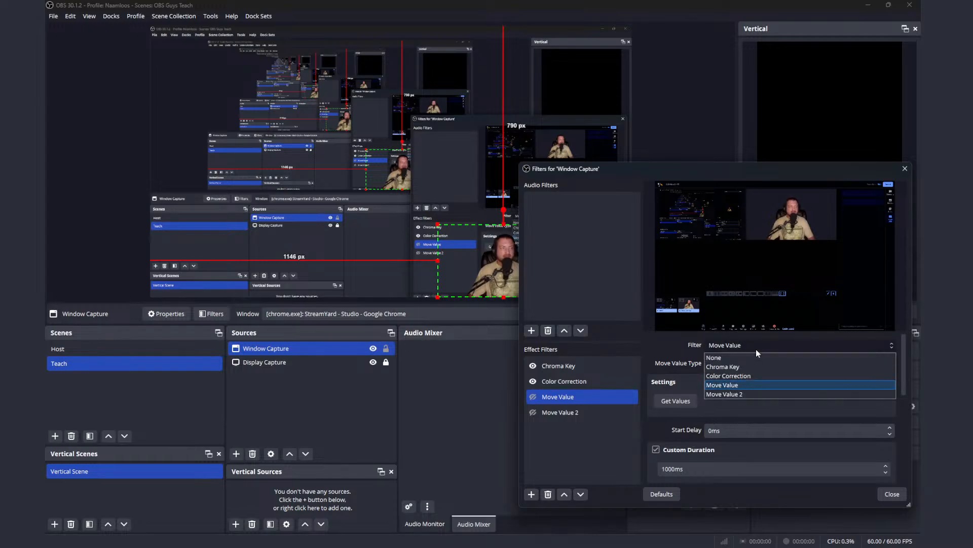
{"action": "left_click", "coordinate": [756, 349]}
{"action": "left_click", "coordinate": [759, 365]}
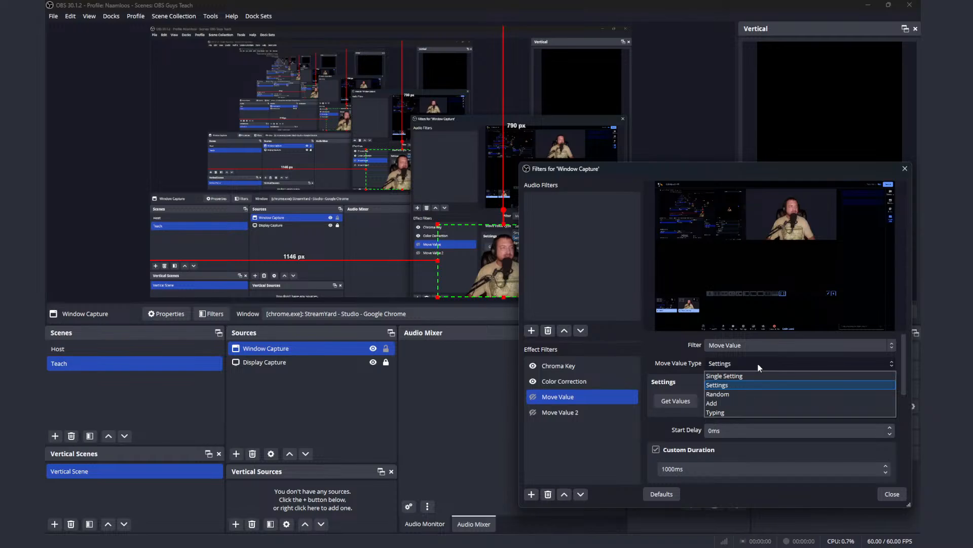
{"action": "left_click", "coordinate": [746, 375]}
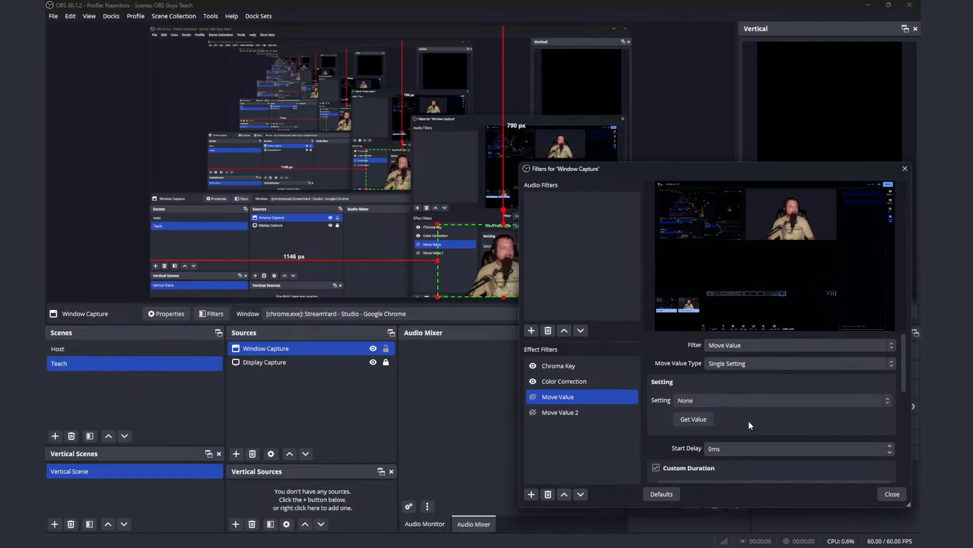
Step: Turn off "Filter only enabled when moving" for both Move Value and Move Value 2
{"action": "scroll", "coordinate": [748, 421], "scroll_direction": "down", "scroll_amount": 3}
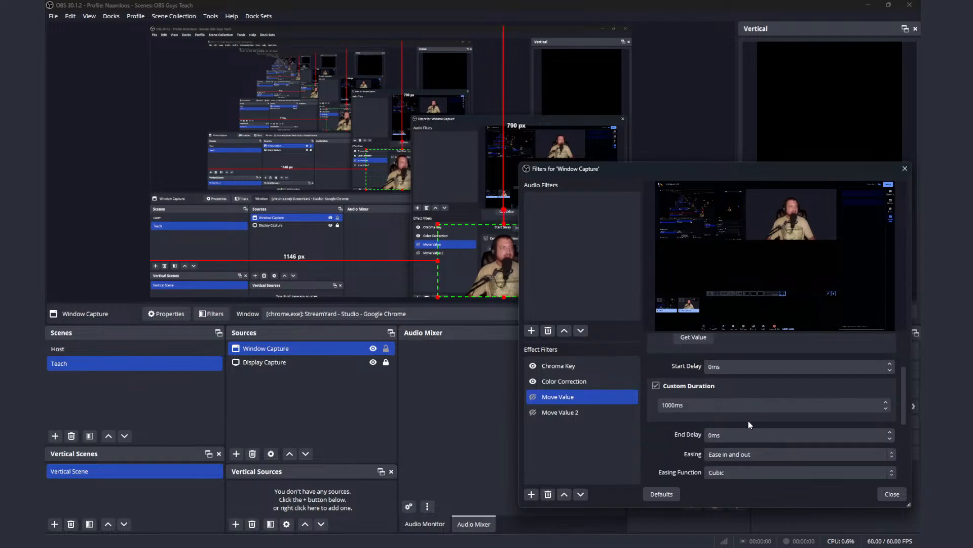
{"action": "scroll", "coordinate": [747, 420], "scroll_direction": "down", "scroll_amount": 1}
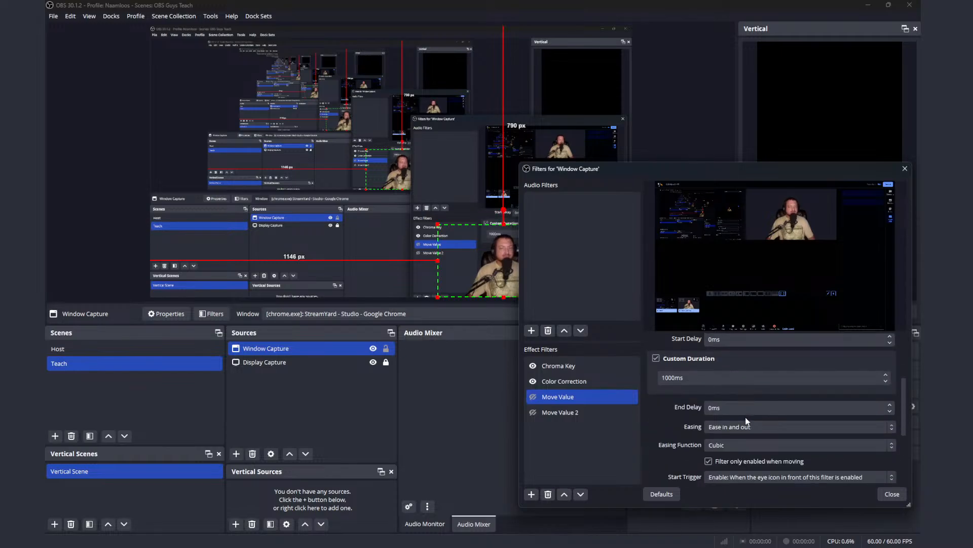
{"action": "scroll", "coordinate": [746, 420], "scroll_direction": "down", "scroll_amount": 1}
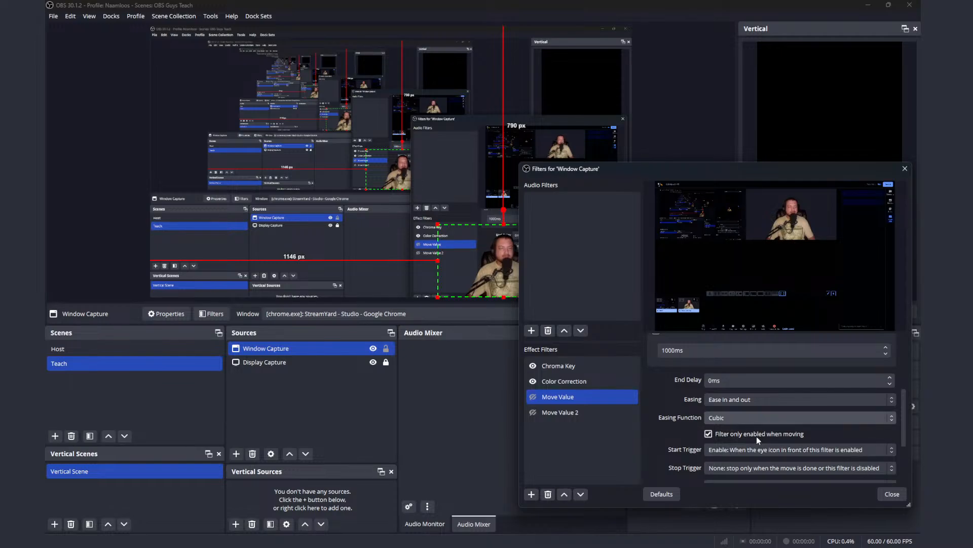
{"action": "left_click", "coordinate": [709, 435]}
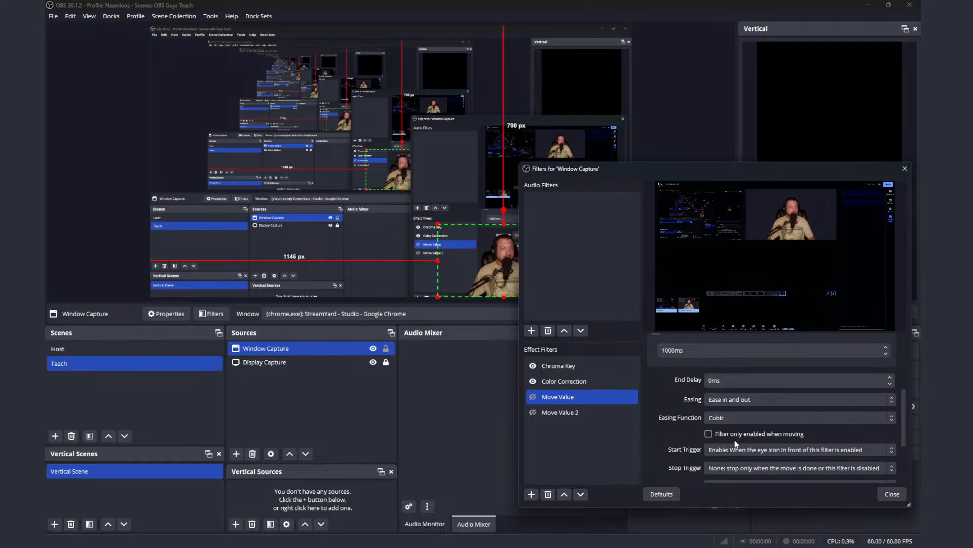
{"action": "left_click", "coordinate": [604, 415]}
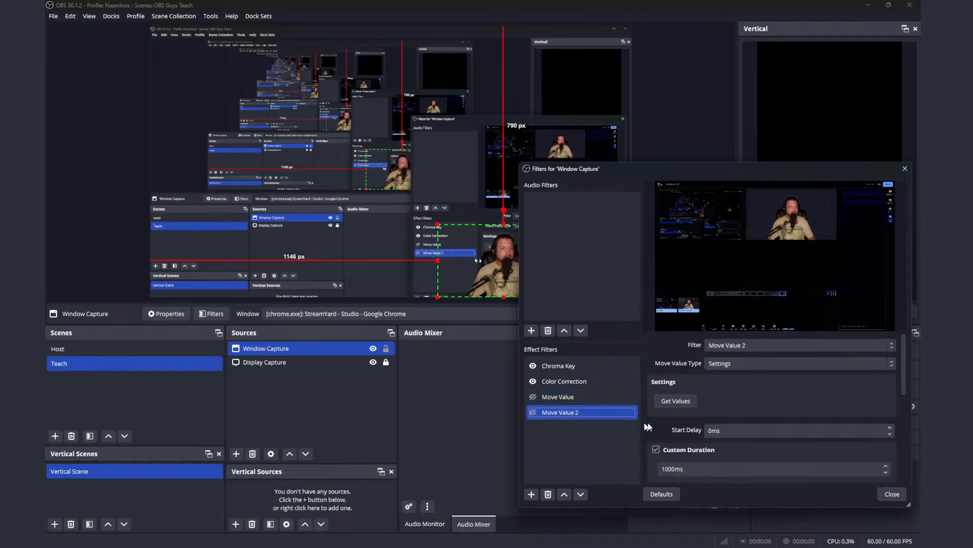
{"action": "scroll", "coordinate": [737, 427], "scroll_direction": "down", "scroll_amount": 5}
{"action": "left_click", "coordinate": [709, 443]}
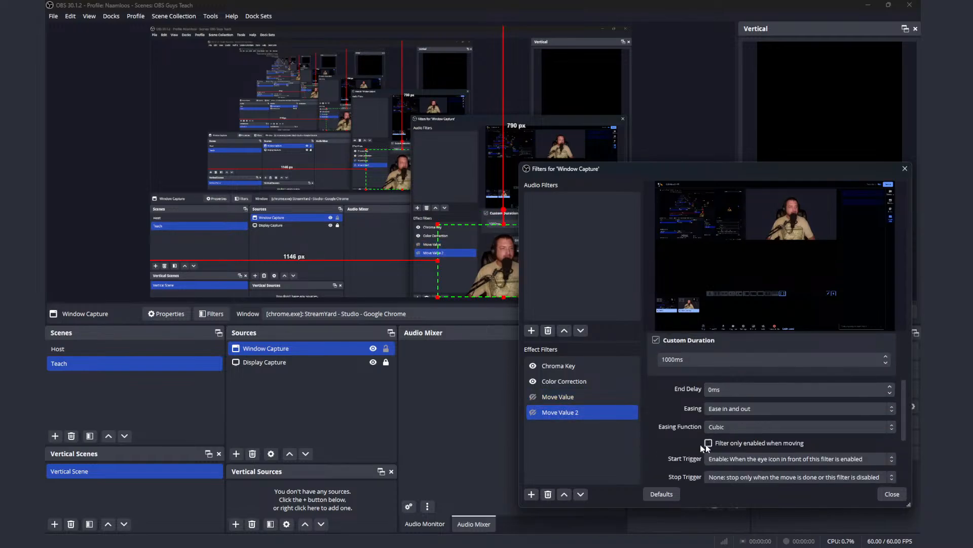
Step: Test both filters without that option by enabling Move Value and Move Value 2, and disable them again
{"action": "left_click", "coordinate": [573, 401], "text": "ctrl"}
{"action": "left_click", "coordinate": [533, 396]}
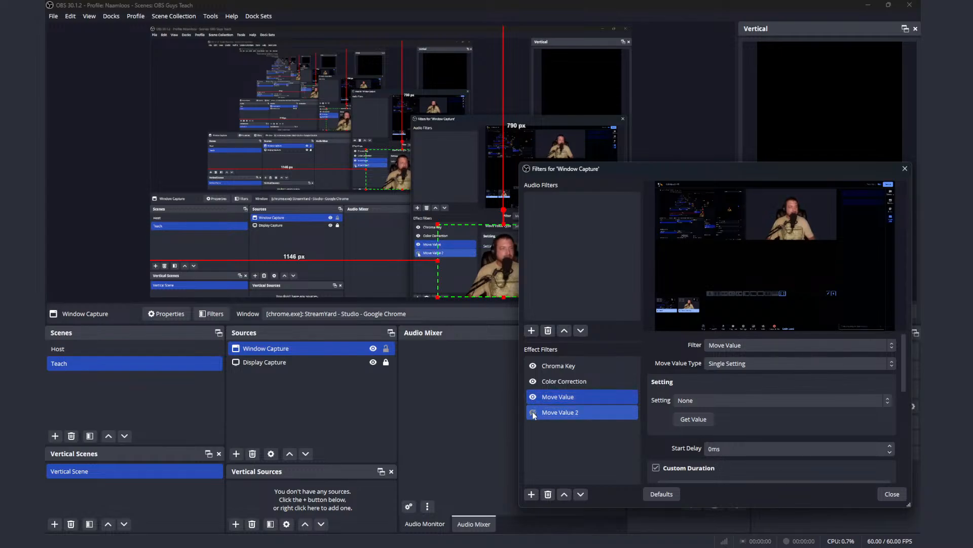
{"action": "left_click", "coordinate": [533, 414]}
{"action": "left_click", "coordinate": [537, 397]}
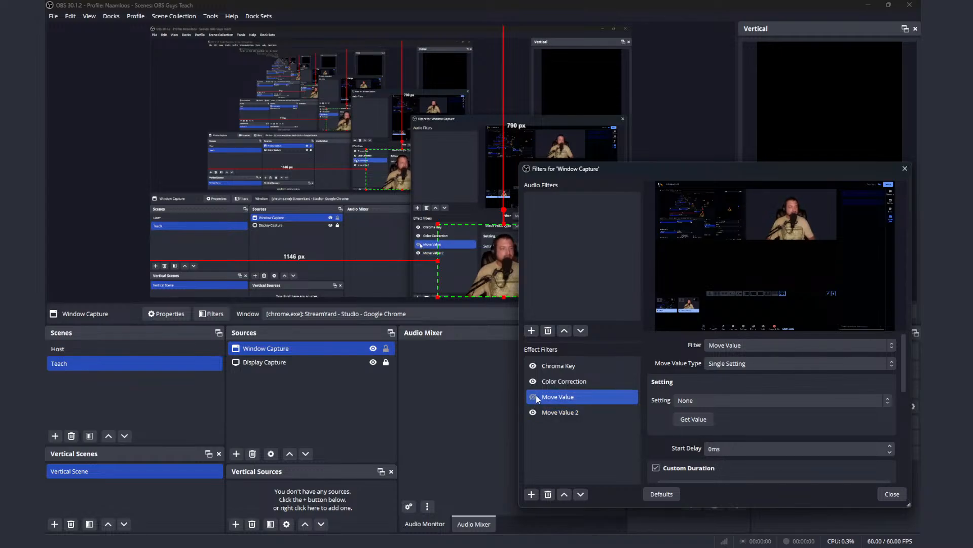
{"action": "left_click", "coordinate": [534, 417]}
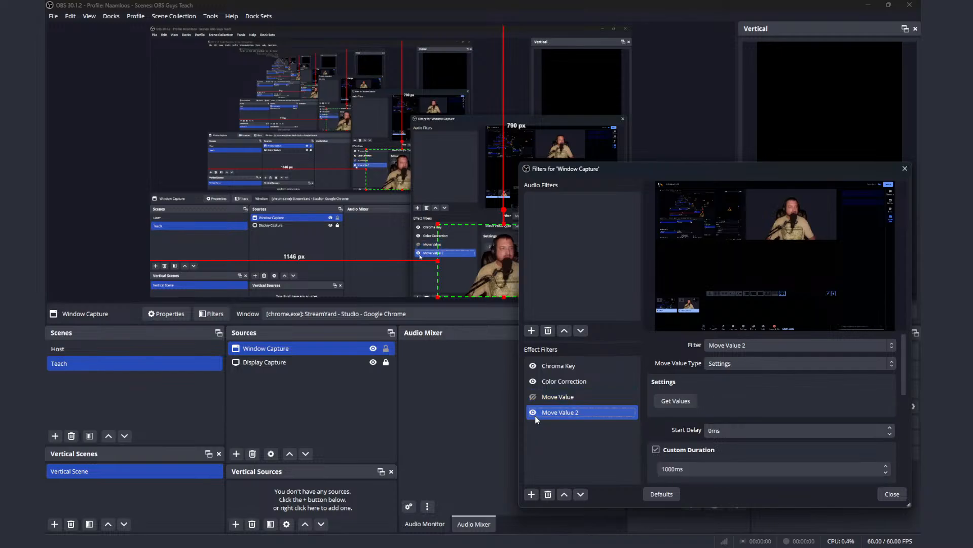
{"action": "left_click", "coordinate": [533, 412]}
Step: Turn "Filter only enabled when moving" back on for Move Value 2 and select the Move Value filter
{"action": "scroll", "coordinate": [743, 416], "scroll_direction": "down", "scroll_amount": 3}
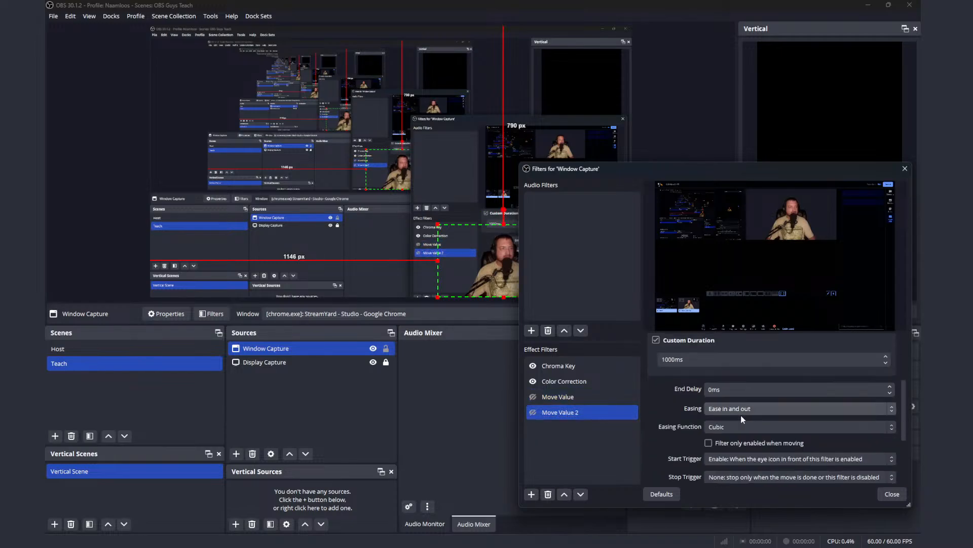
{"action": "left_click", "coordinate": [708, 443]}
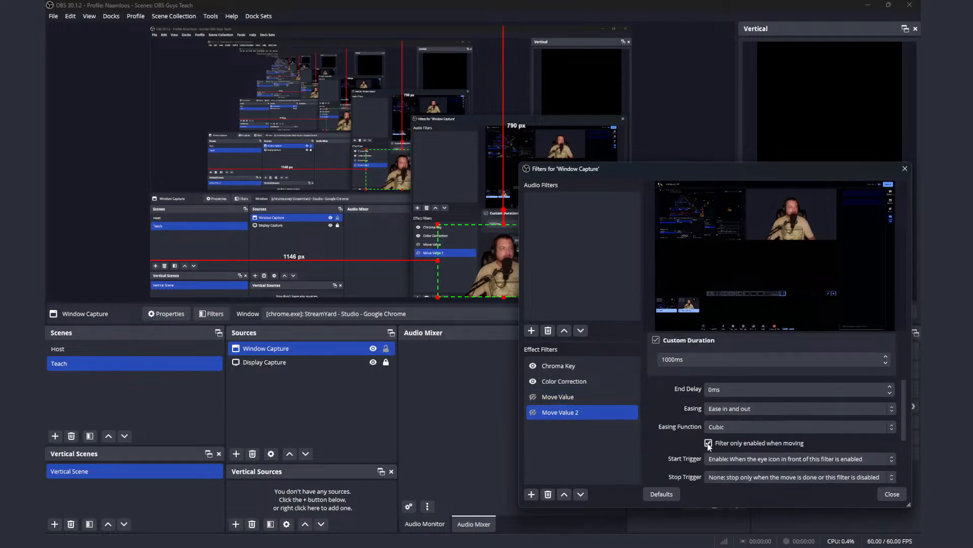
{"action": "left_click", "coordinate": [562, 401]}
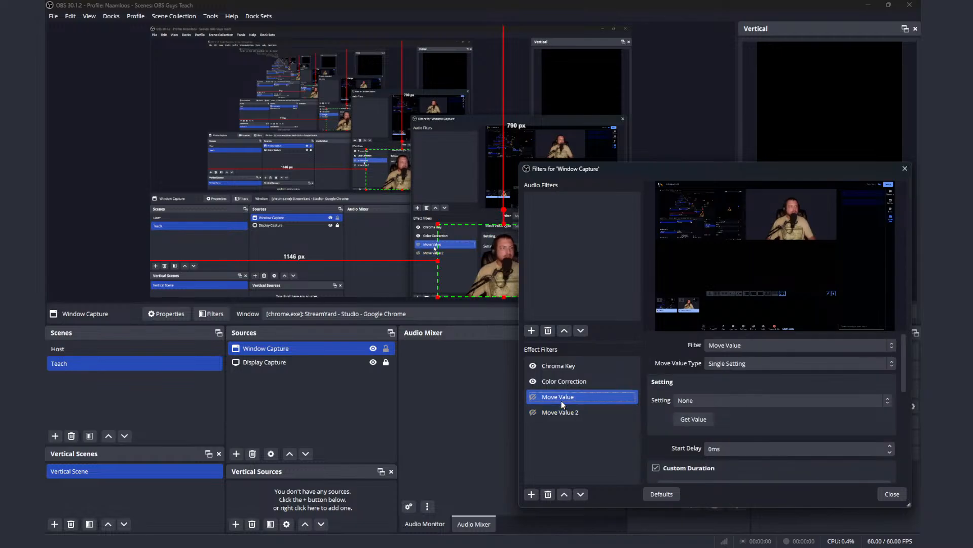
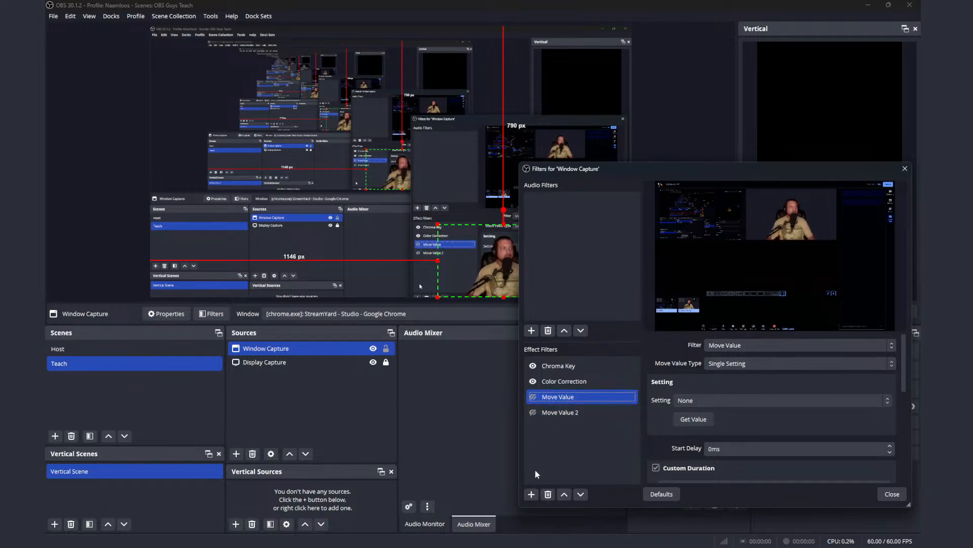
Step: Remove the Move Value and Move Value 2 filters from Window Capture and close its filter settings
{"action": "left_click", "coordinate": [548, 493]}
{"action": "left_click", "coordinate": [744, 348]}
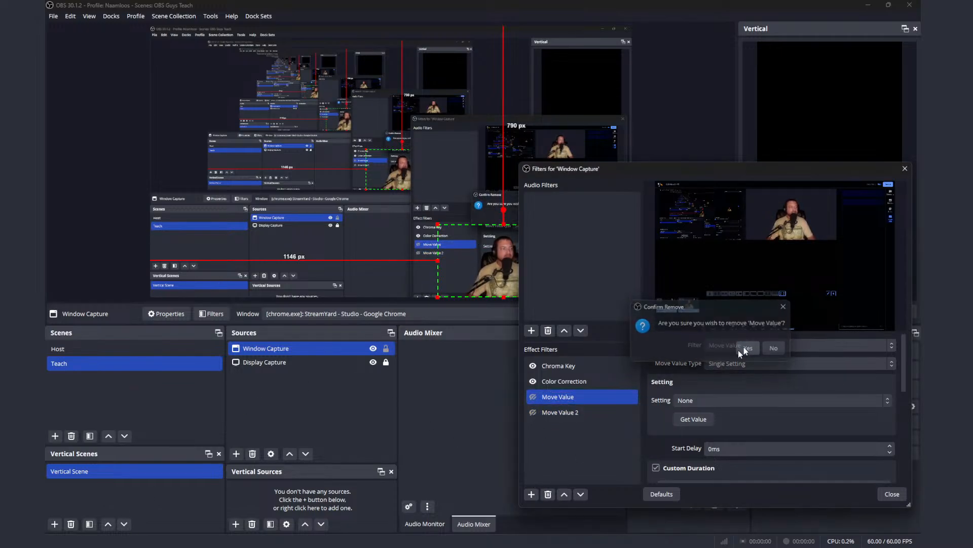
{"action": "left_click", "coordinate": [549, 495]}
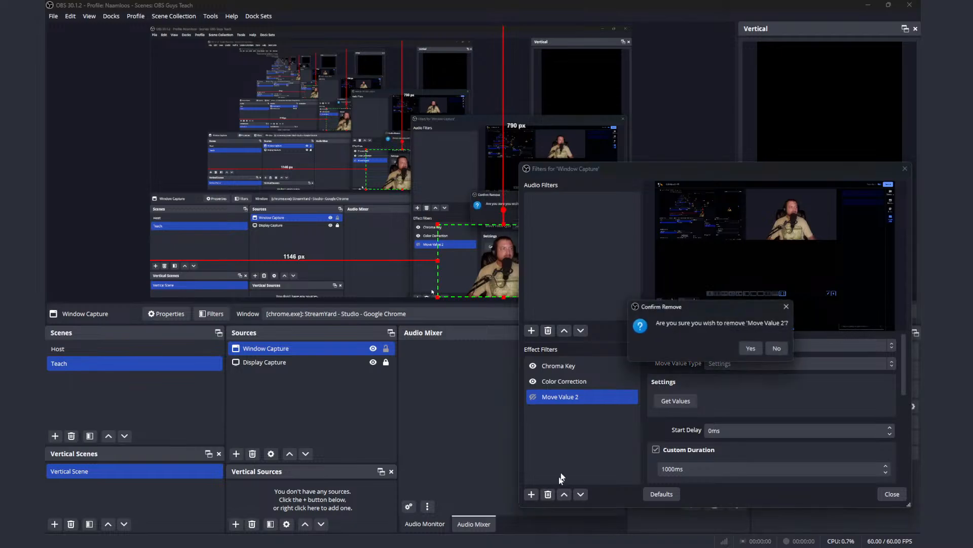
{"action": "left_click", "coordinate": [751, 349]}
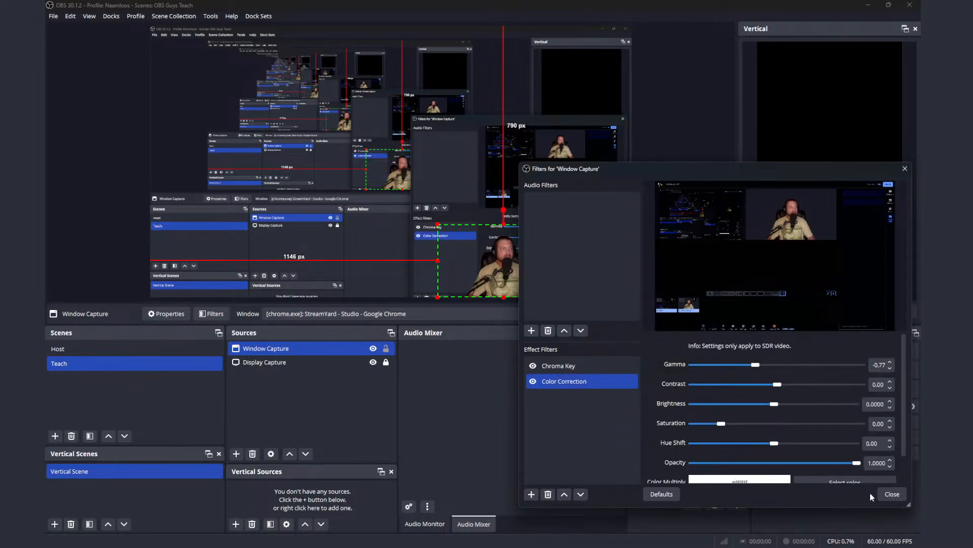
{"action": "left_click", "coordinate": [891, 493]}
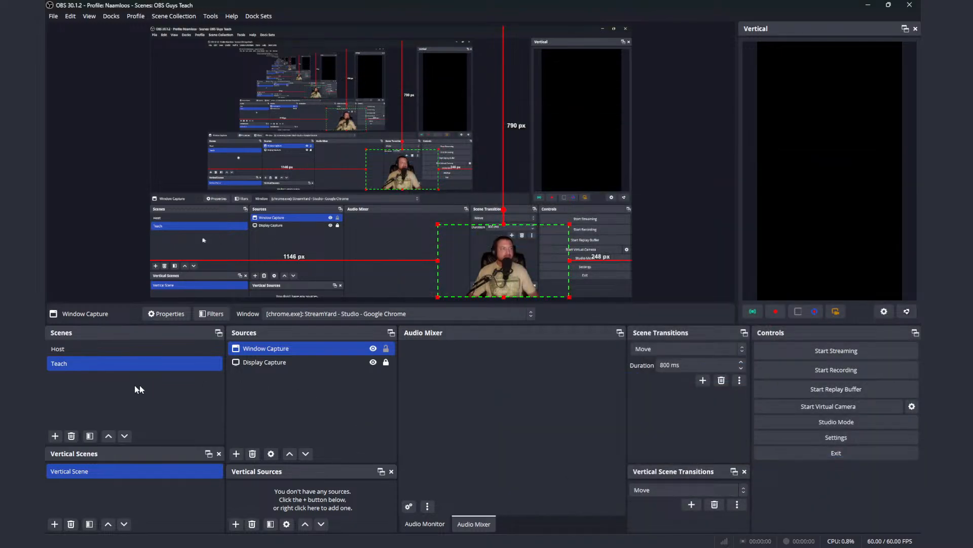
Step: Add a Move Source effect filter to the Teach scene, keeping the default name
{"action": "right_click", "coordinate": [105, 368]}
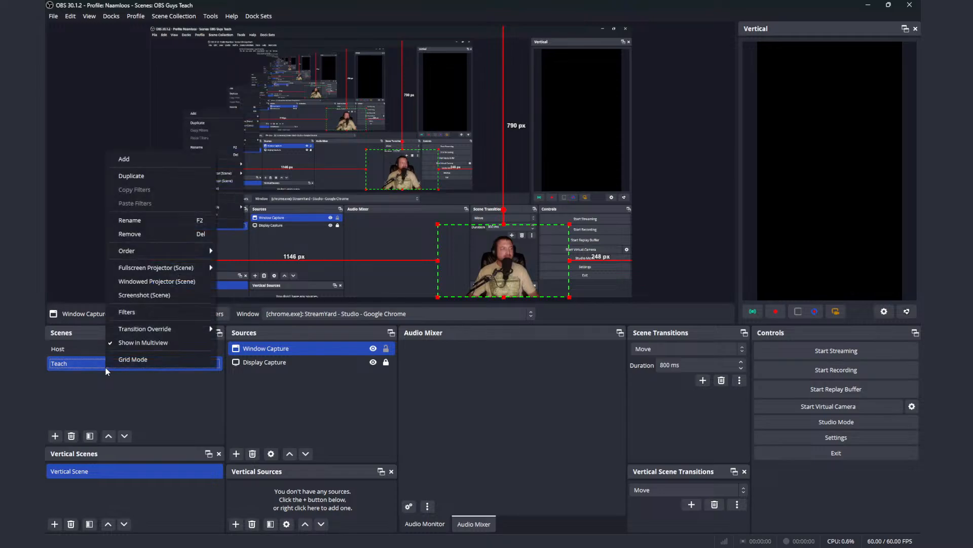
{"action": "left_click", "coordinate": [149, 317]}
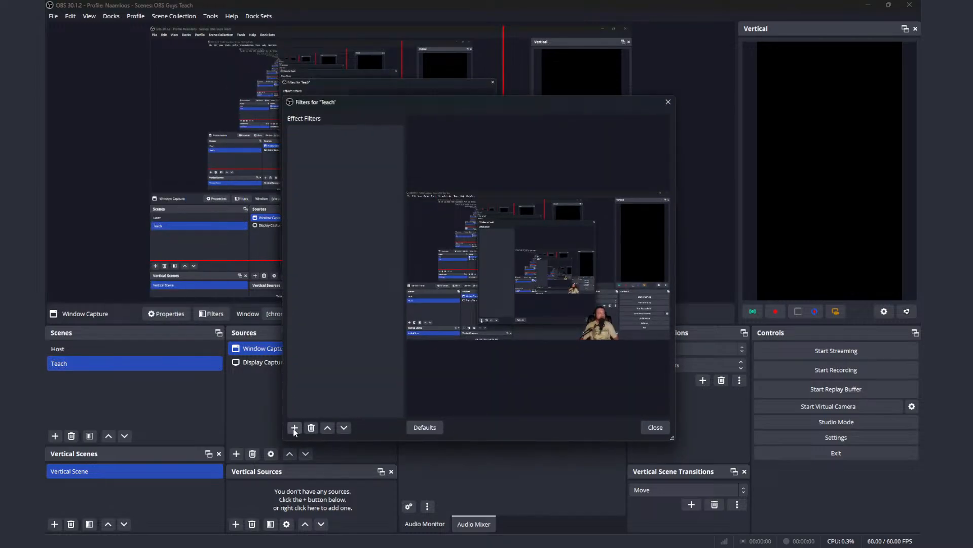
{"action": "left_click", "coordinate": [294, 429]}
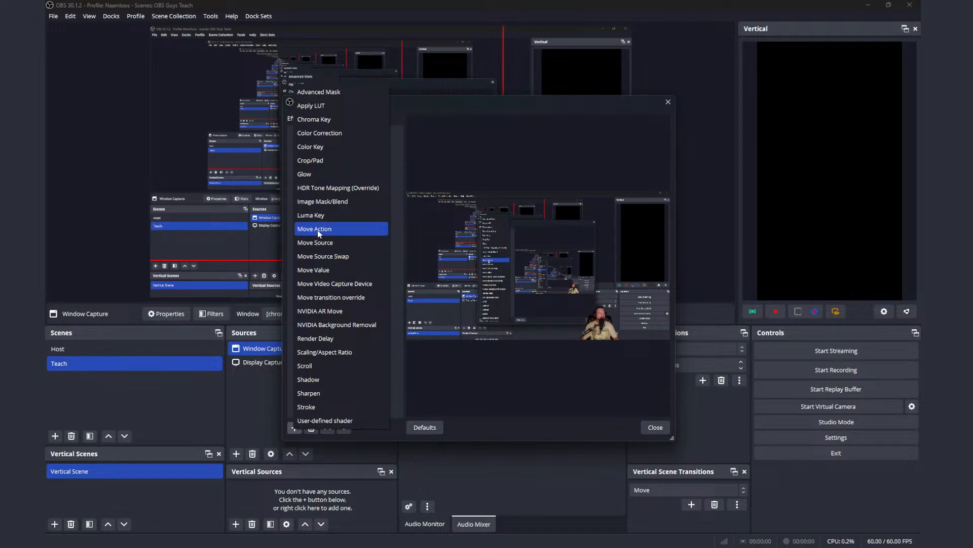
{"action": "left_click", "coordinate": [318, 244]}
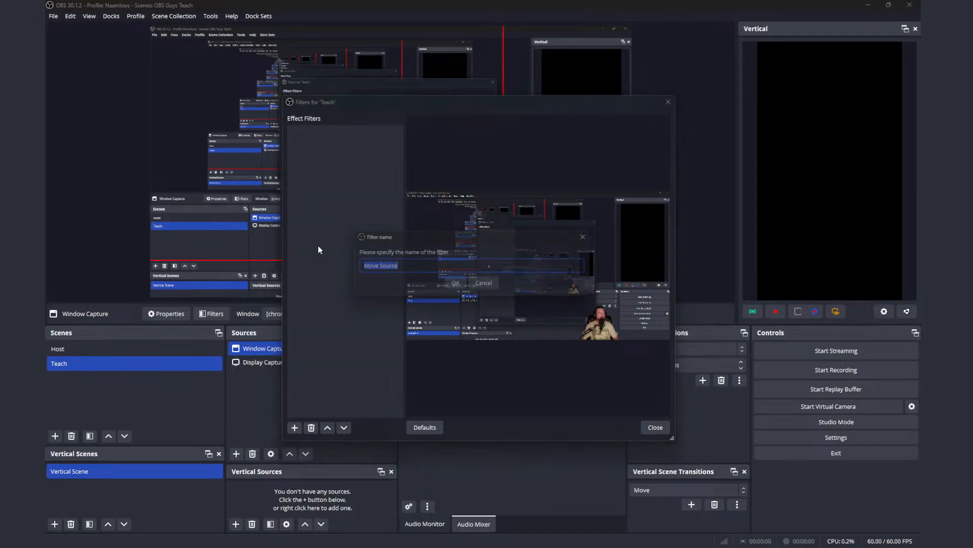
{"action": "left_click", "coordinate": [459, 286]}
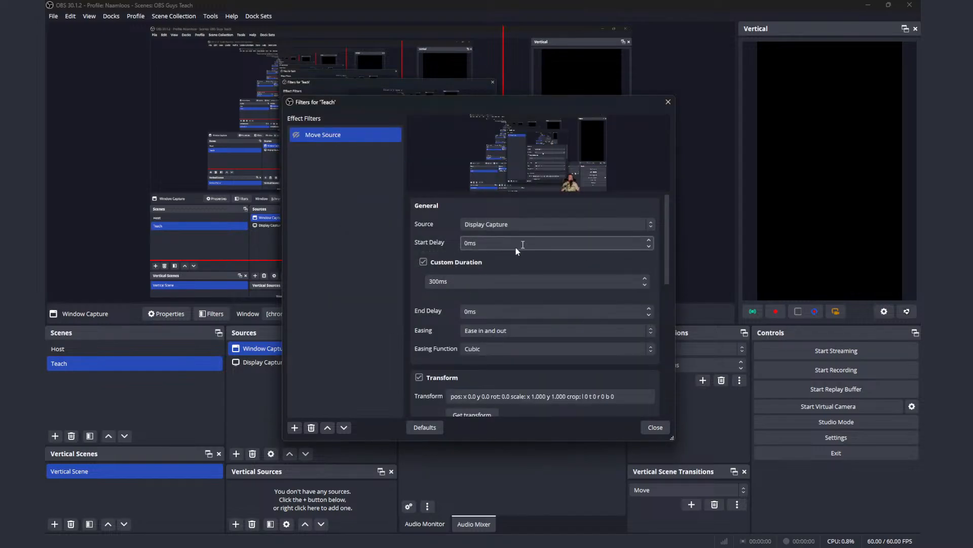
Step: Set Move Source's custom duration to 1000 ms, keep the Cubic easing function, and get the current transform
{"action": "left_click_drag", "start_coordinate": [526, 104], "coordinate": [776, 147]}
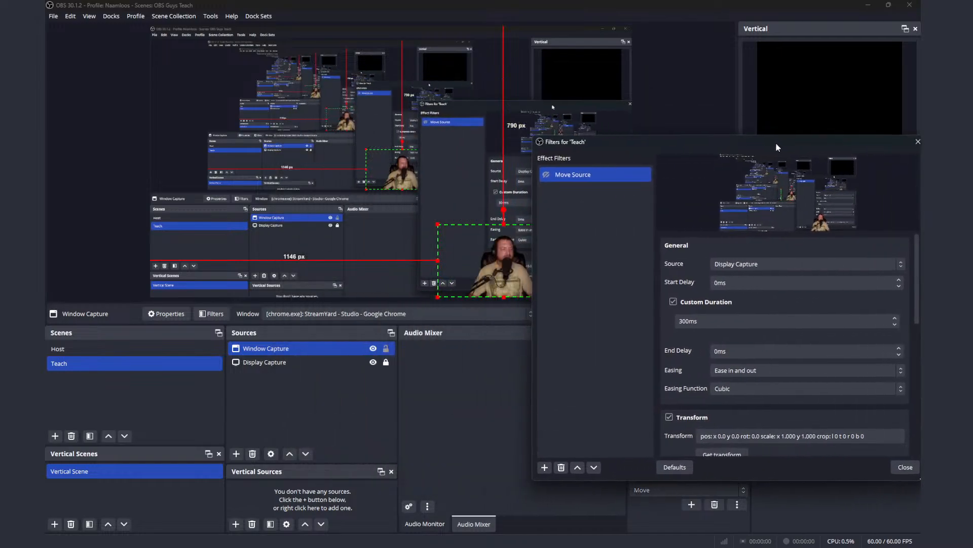
{"action": "left_click", "coordinate": [684, 321]}
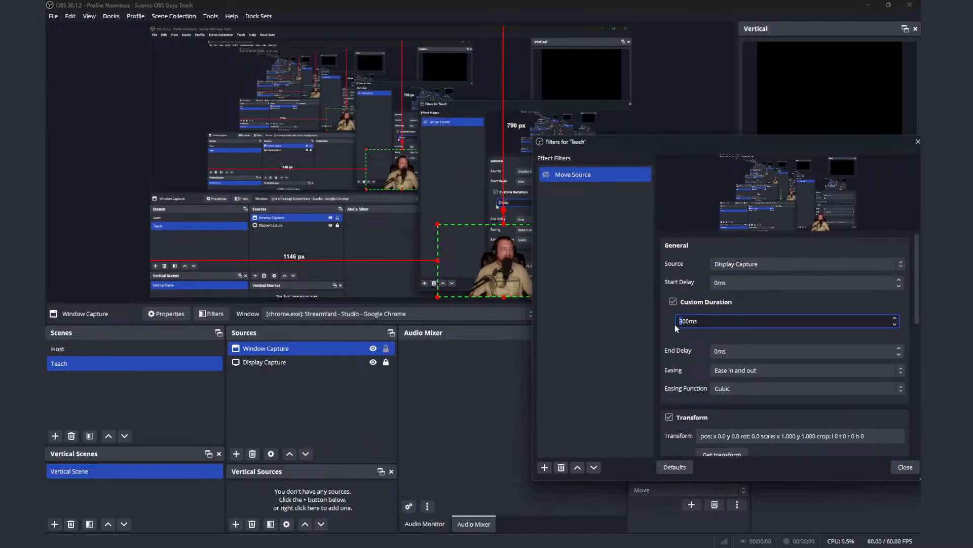
{"action": "key", "text": "Delete"}
{"action": "type", "text": "10"}
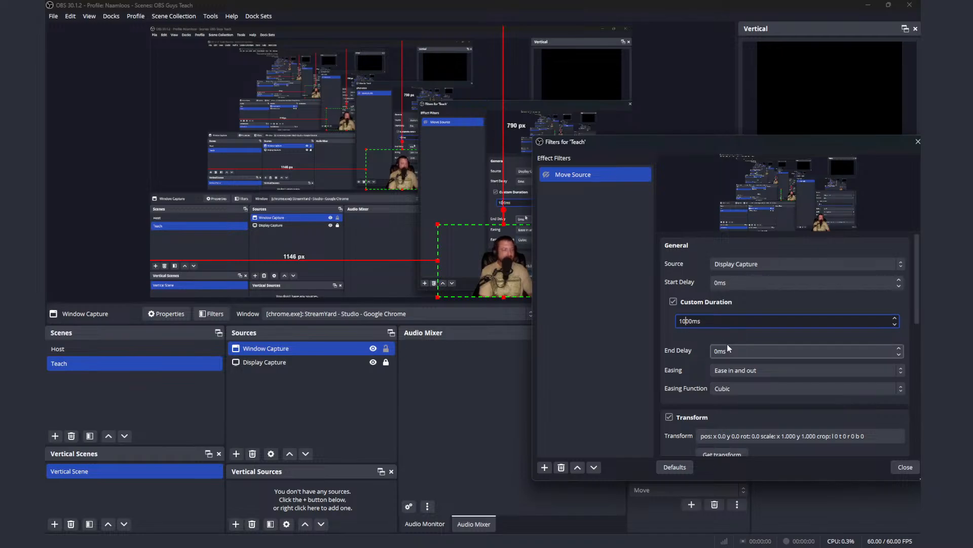
{"action": "left_click", "coordinate": [750, 389]}
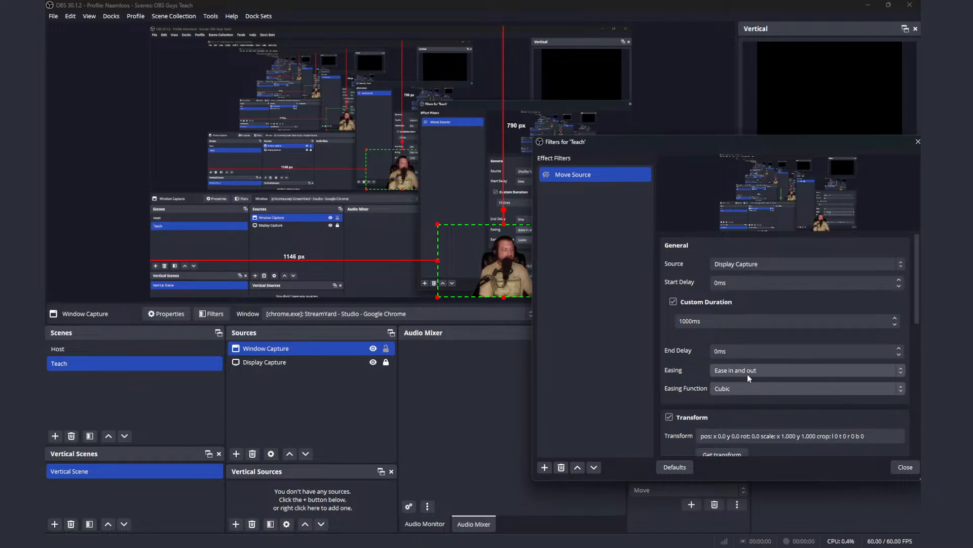
{"action": "left_click", "coordinate": [747, 336]}
{"action": "scroll", "coordinate": [747, 335], "scroll_direction": "down", "scroll_amount": 1}
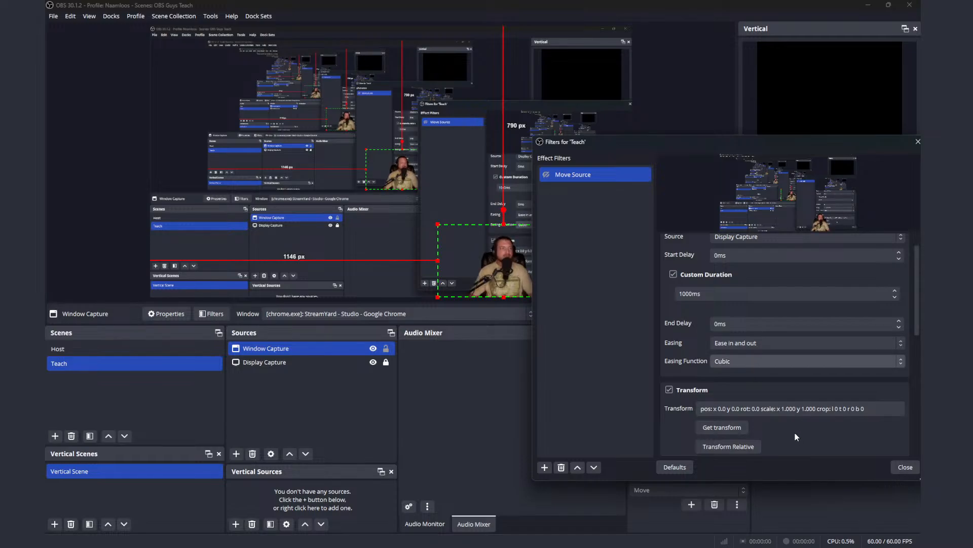
{"action": "left_click", "coordinate": [729, 430]}
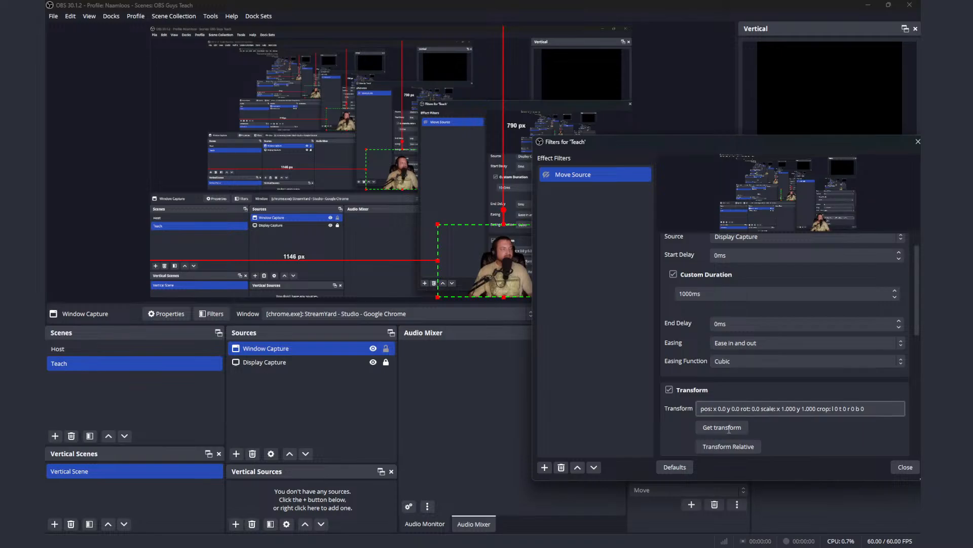
Step: Add a second Move Source filter to the Teach scene with a custom duration of 1000 ms
{"action": "left_click", "coordinate": [538, 467]}
{"action": "left_click", "coordinate": [579, 285]}
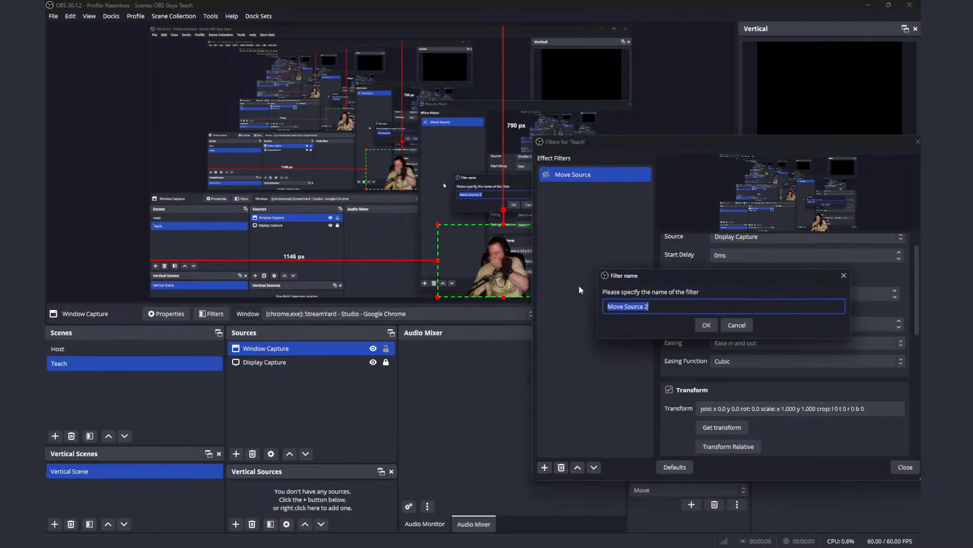
{"action": "left_click", "coordinate": [707, 325]}
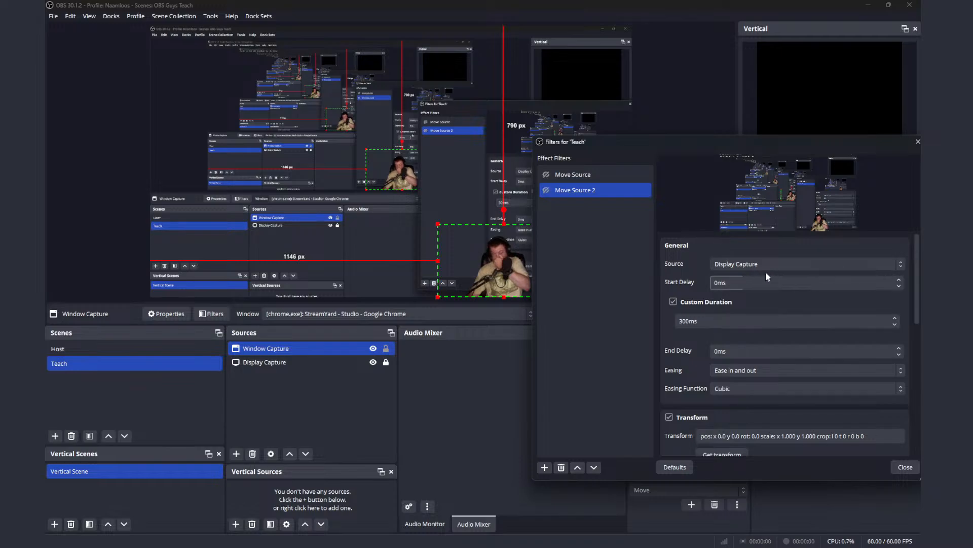
{"action": "left_click", "coordinate": [683, 322]}
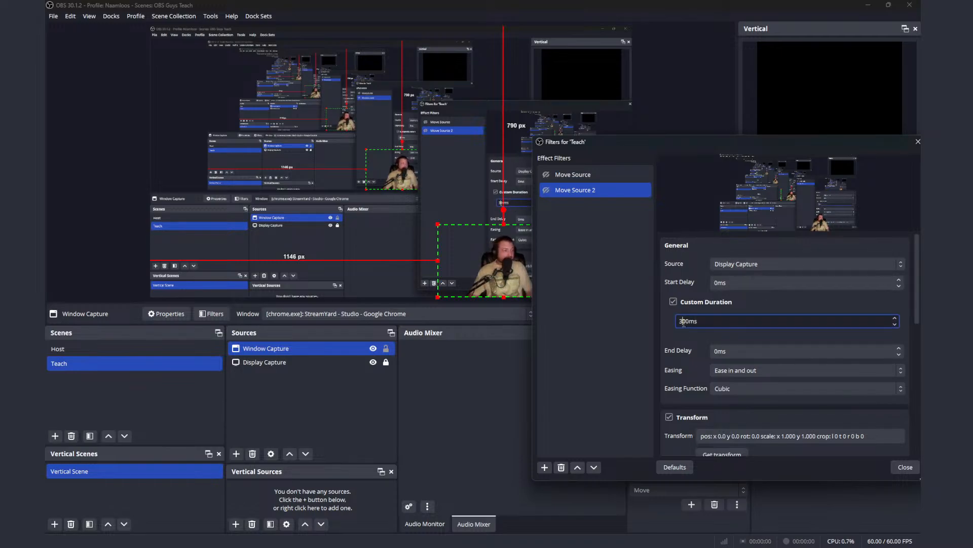
{"action": "left_click_drag", "start_coordinate": [683, 321], "coordinate": [675, 323]}
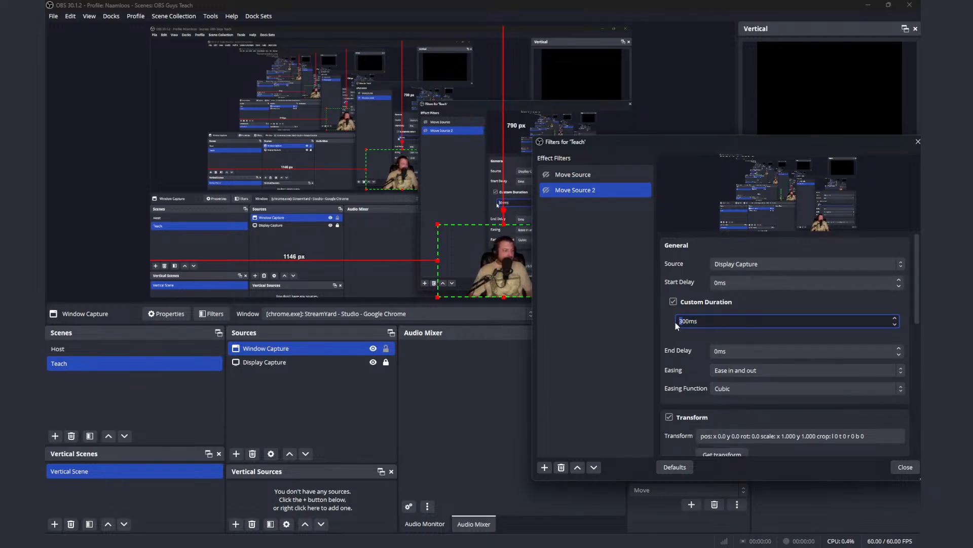
{"action": "type", "text": "10"}
Step: Move Window Capture to about 94 px from the canvas's left edge and get the transform in Move Source 2
{"action": "scroll", "coordinate": [793, 412], "scroll_direction": "down", "scroll_amount": 3}
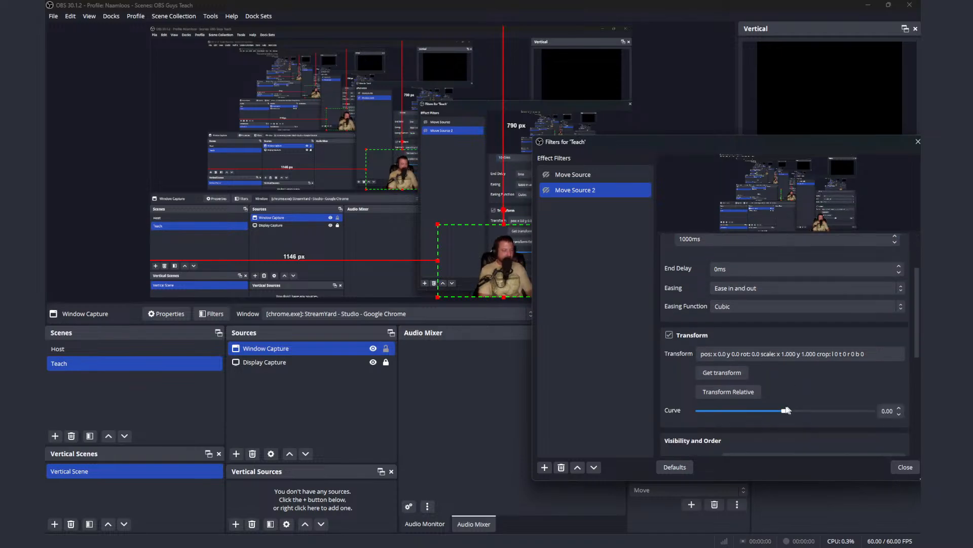
{"action": "left_click_drag", "start_coordinate": [496, 276], "coordinate": [233, 278]}
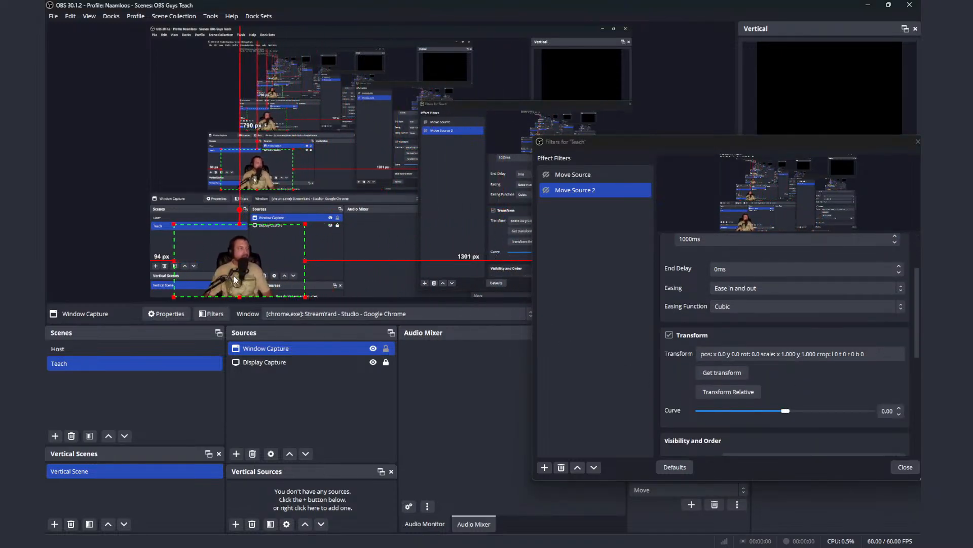
{"action": "left_click", "coordinate": [731, 374]}
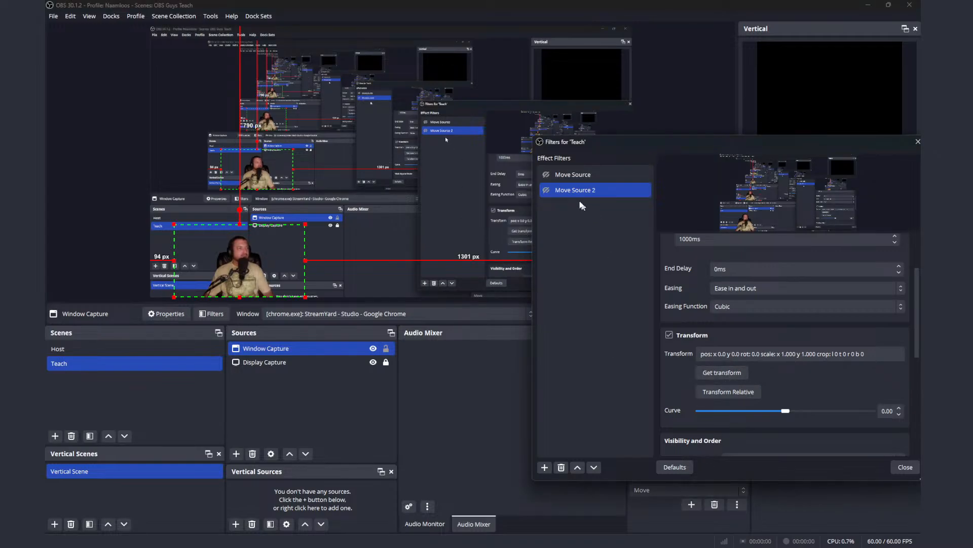
Step: Test the Move Source and Move Source 2 filters by toggling the visibility of each
{"action": "left_click", "coordinate": [548, 176], "text": "shift"}
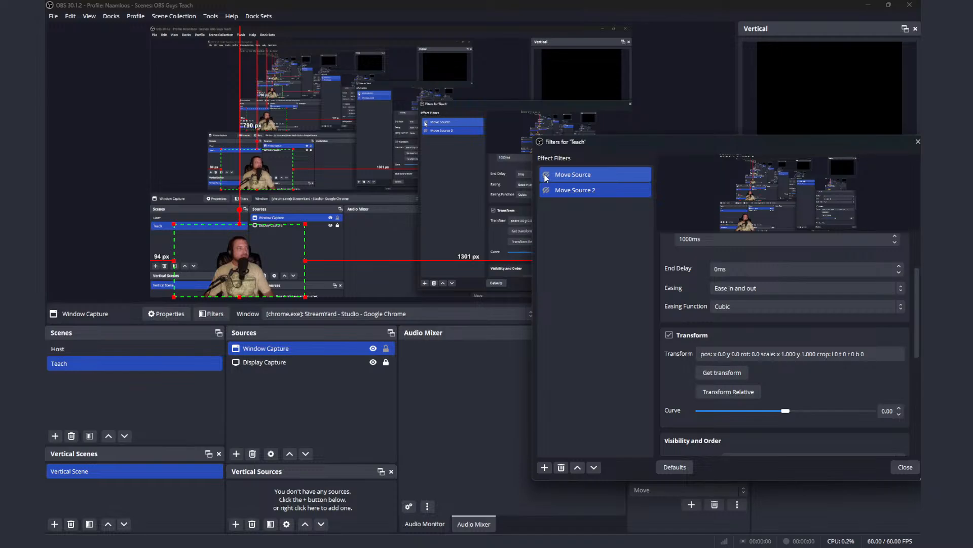
{"action": "left_click", "coordinate": [546, 176]}
{"action": "left_click", "coordinate": [546, 175]}
{"action": "left_click", "coordinate": [546, 190]}
{"action": "left_click", "coordinate": [547, 191]}
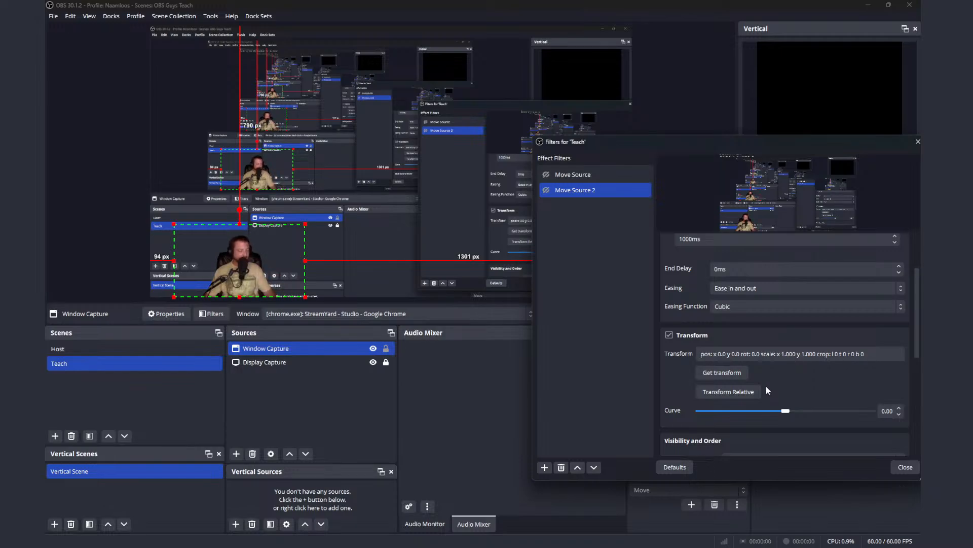
Step: Set Move Source 2's start trigger to "Enable: When the eye icon in front of this filter is enabled"
{"action": "scroll", "coordinate": [767, 391], "scroll_direction": "down", "scroll_amount": 3}
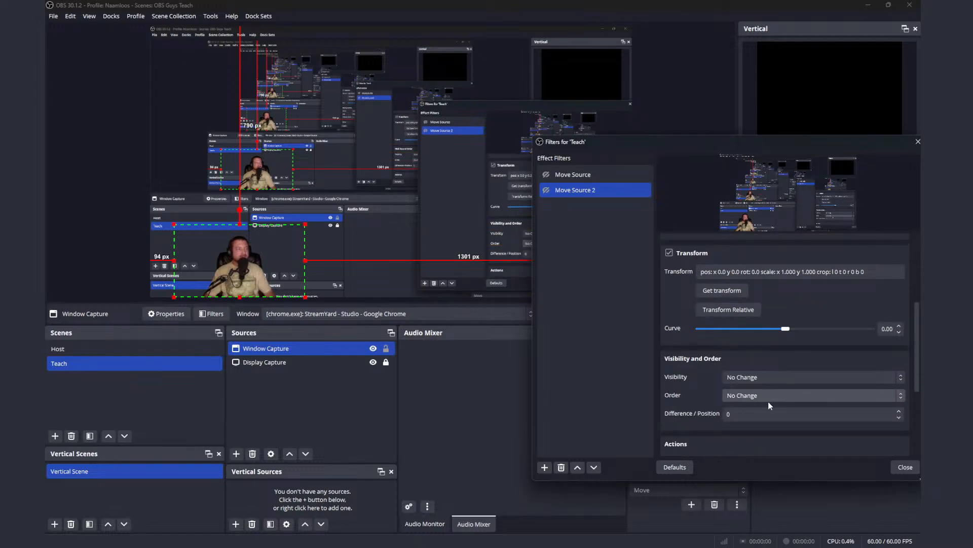
{"action": "scroll", "coordinate": [769, 405], "scroll_direction": "down", "scroll_amount": 2}
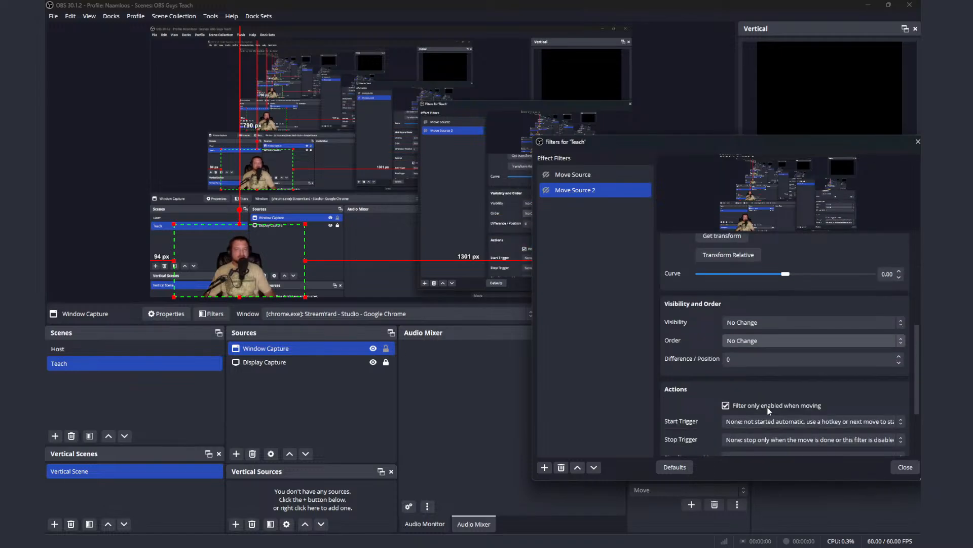
{"action": "scroll", "coordinate": [768, 408], "scroll_direction": "down", "scroll_amount": 1}
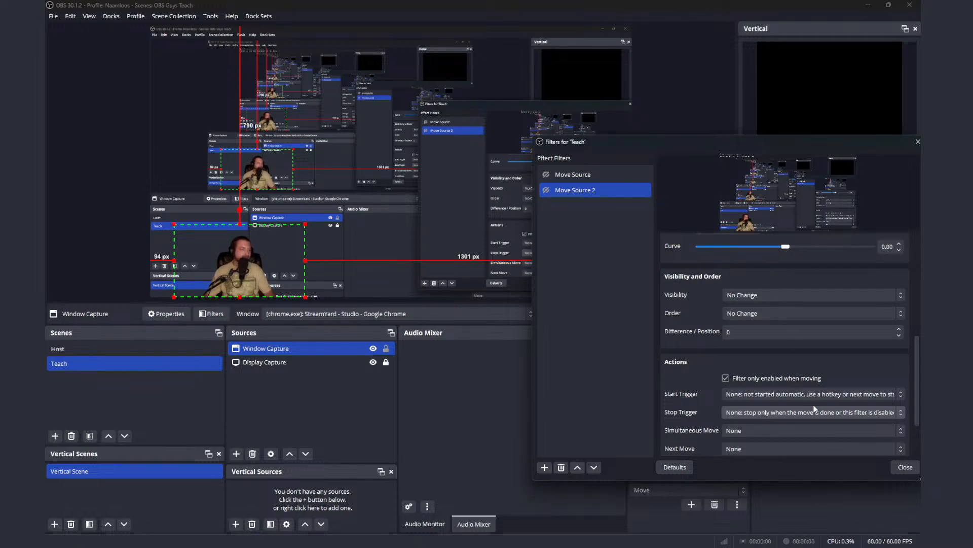
{"action": "left_click", "coordinate": [799, 396]}
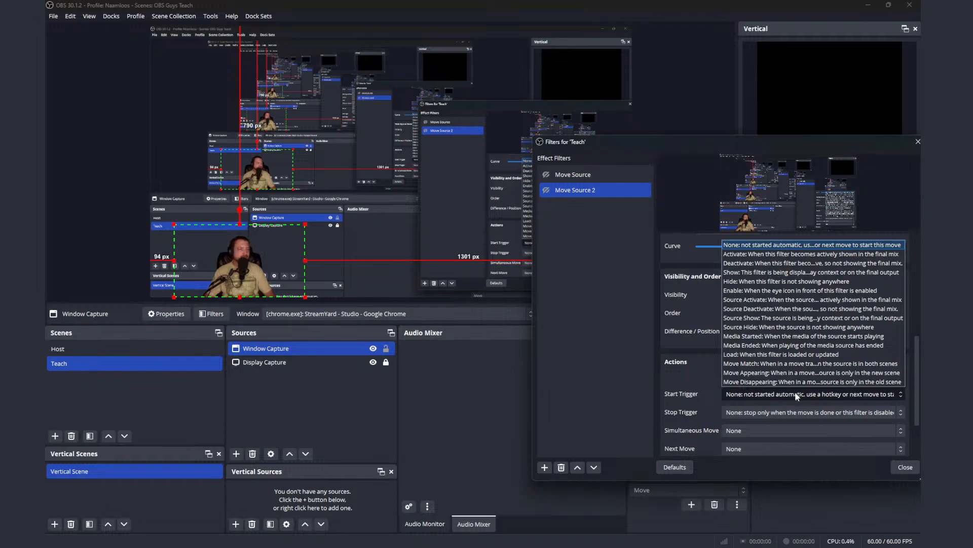
{"action": "left_click", "coordinate": [776, 290]}
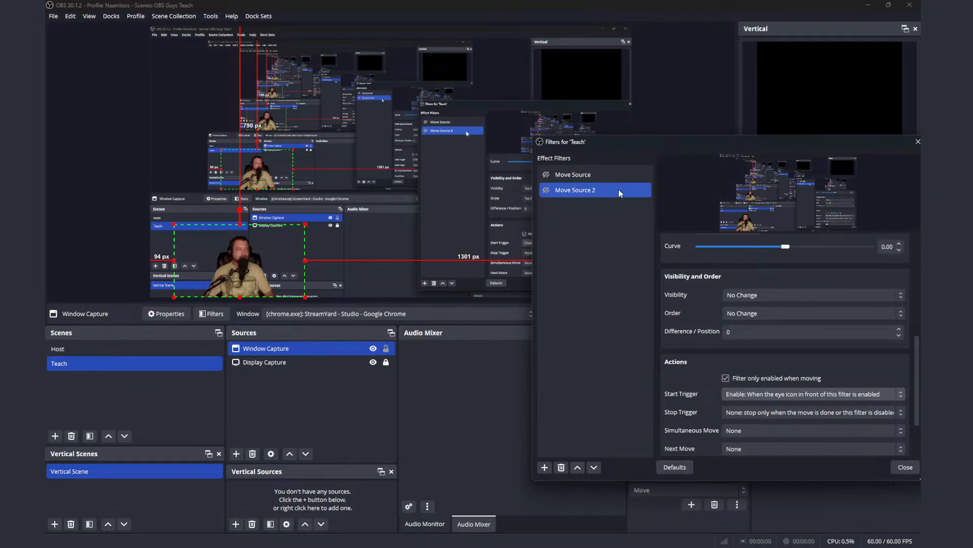
Step: Set the start trigger of the first Move Source filter to Enable as well
{"action": "left_click", "coordinate": [610, 176]}
{"action": "scroll", "coordinate": [780, 402], "scroll_direction": "down", "scroll_amount": 1}
{"action": "scroll", "coordinate": [780, 403], "scroll_direction": "down", "scroll_amount": 4}
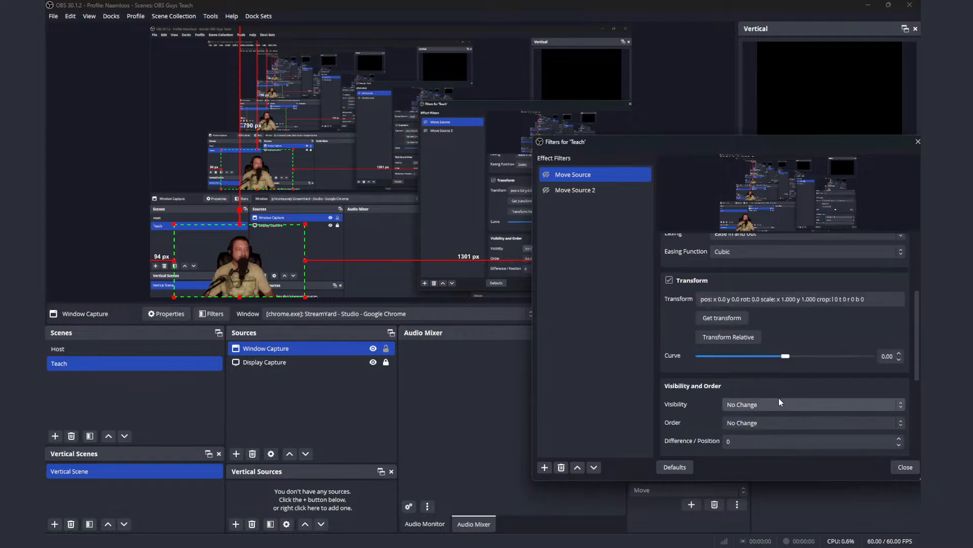
{"action": "scroll", "coordinate": [771, 409], "scroll_direction": "down", "scroll_amount": 1}
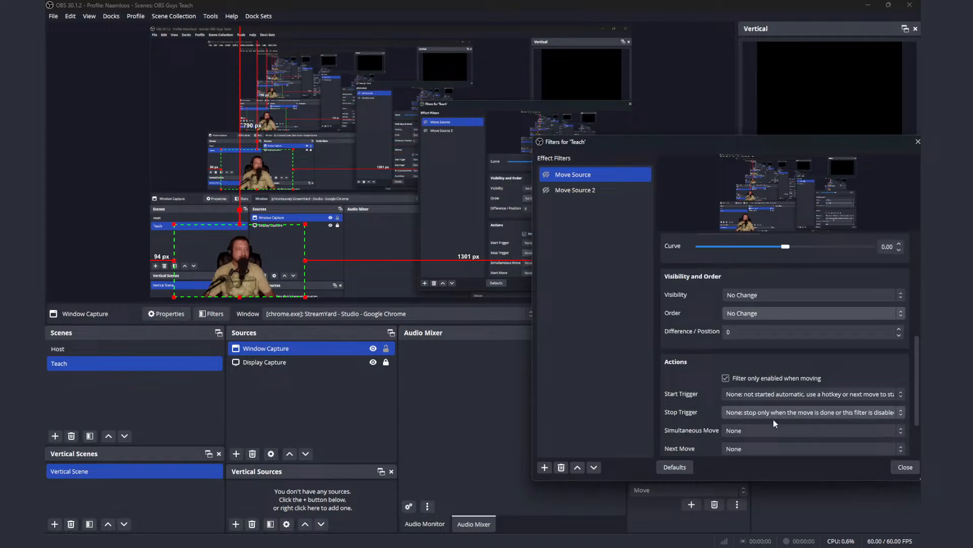
{"action": "left_click", "coordinate": [765, 395]}
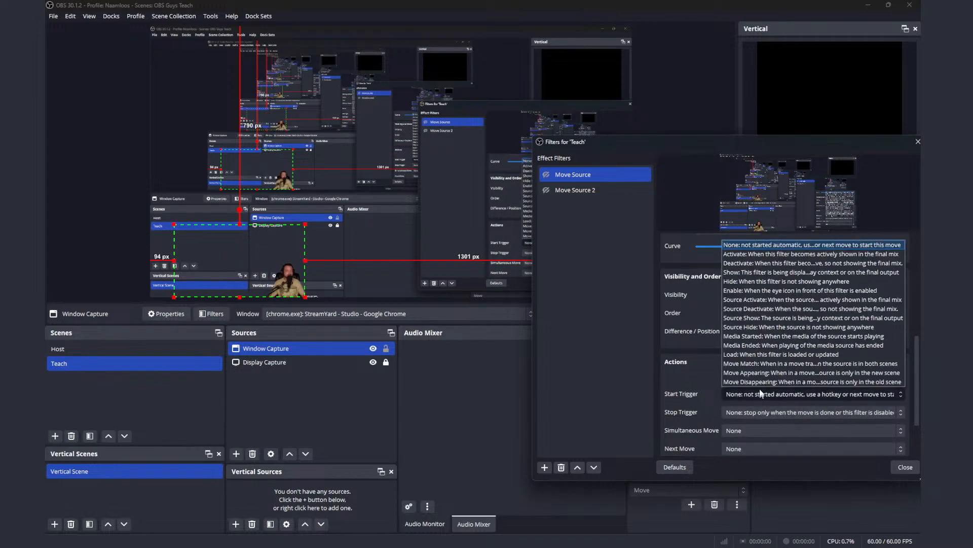
{"action": "left_click", "coordinate": [750, 291]}
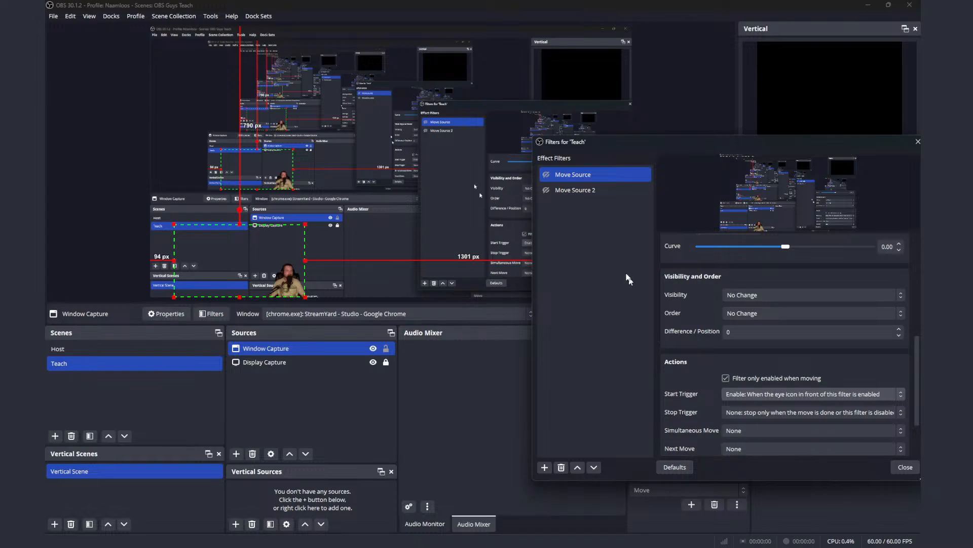
Step: Test the Enable start trigger by enabling Move Source and then Move Source 2
{"action": "left_click", "coordinate": [547, 176]}
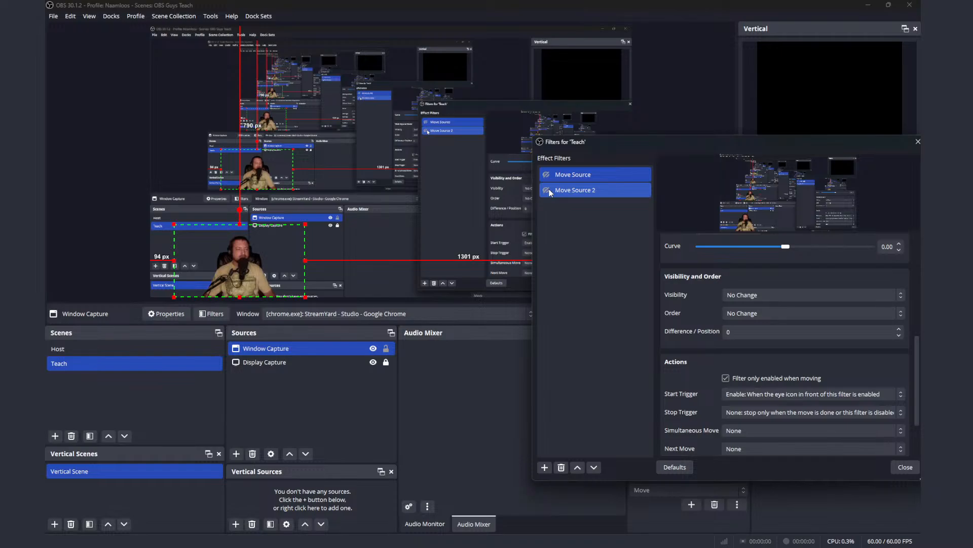
{"action": "left_click", "coordinate": [547, 190]}
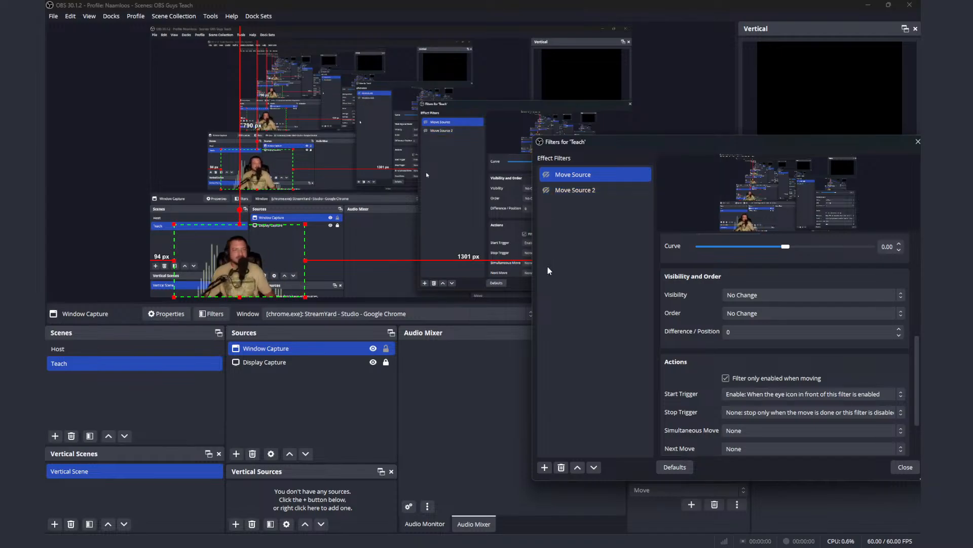
Step: Test the filters by enabling Move Source, Move Source 2 and Move Source again
{"action": "left_click", "coordinate": [547, 175]}
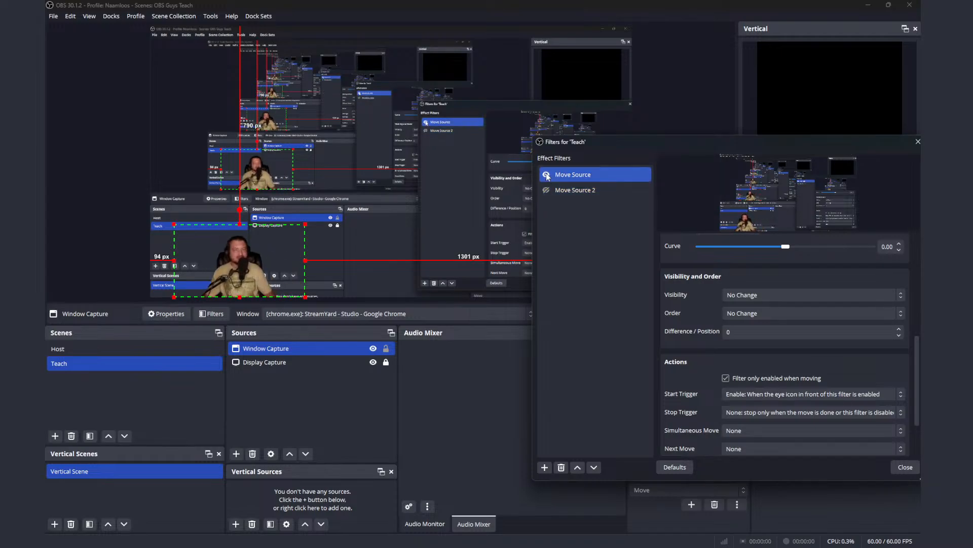
{"action": "left_click", "coordinate": [546, 191]}
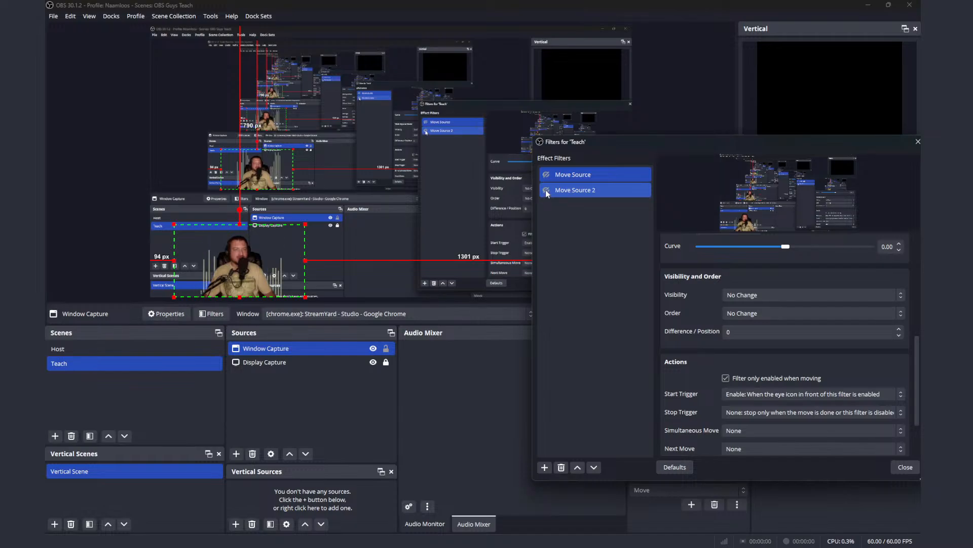
{"action": "left_click", "coordinate": [547, 179]}
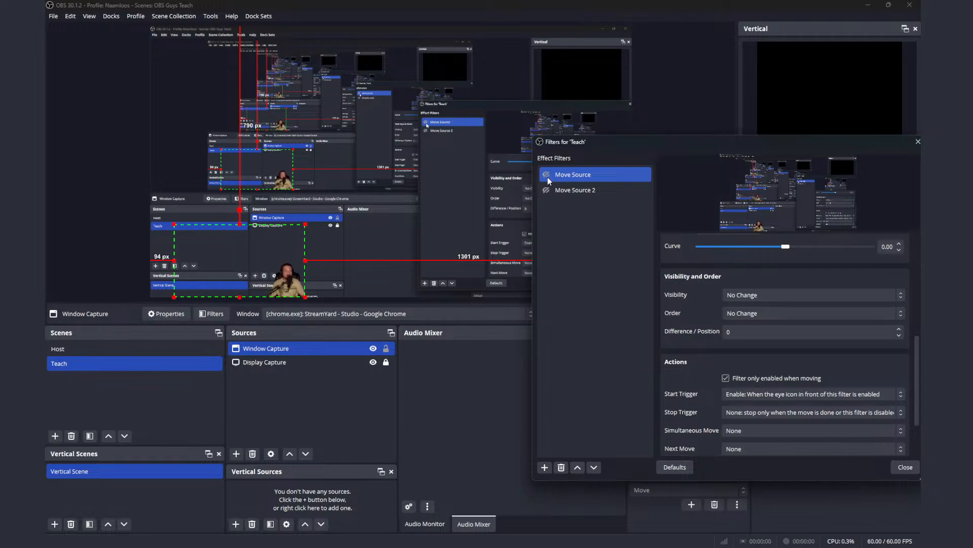
Step: Review Move Source's source, transform and action settings, and re-enable the filter to check its effect
{"action": "scroll", "coordinate": [702, 281], "scroll_direction": "up", "scroll_amount": 8}
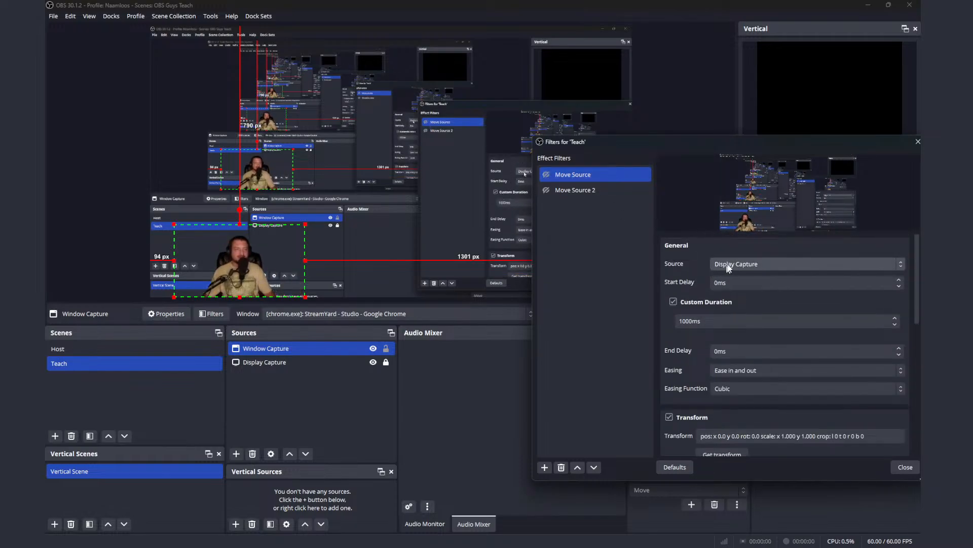
{"action": "left_click", "coordinate": [740, 263]}
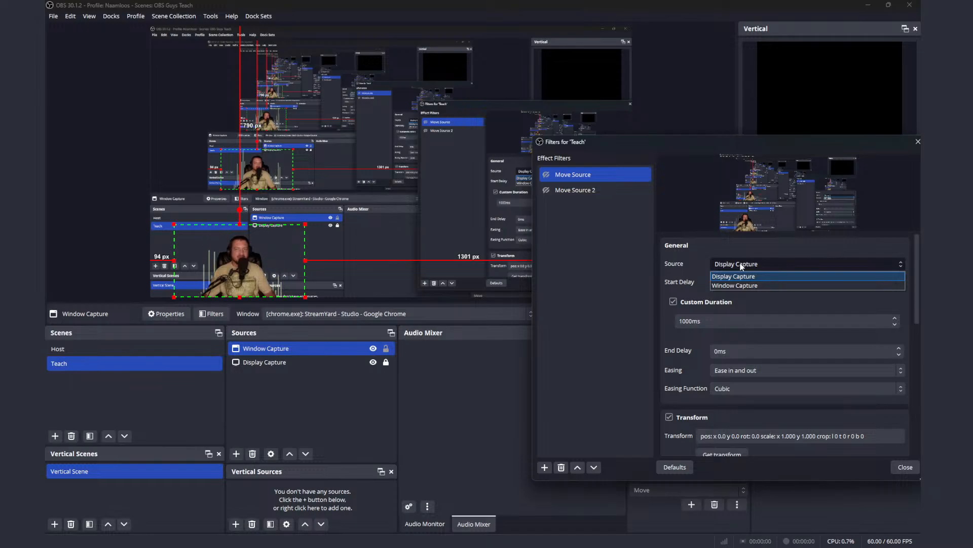
{"action": "left_click", "coordinate": [741, 264]}
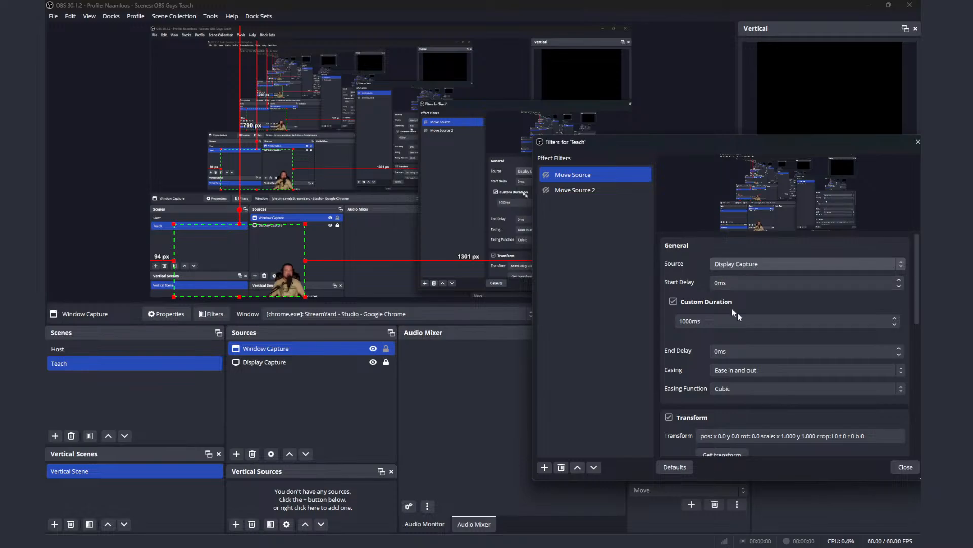
{"action": "left_click_drag", "start_coordinate": [917, 318], "coordinate": [917, 388]}
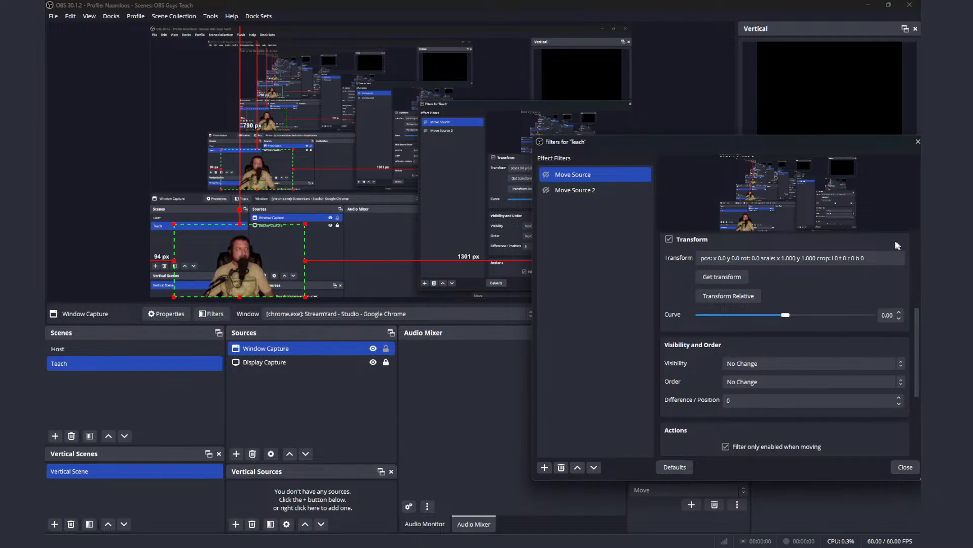
{"action": "scroll", "coordinate": [918, 355], "scroll_direction": "down", "scroll_amount": 1}
{"action": "left_click_drag", "start_coordinate": [919, 355], "coordinate": [921, 404]}
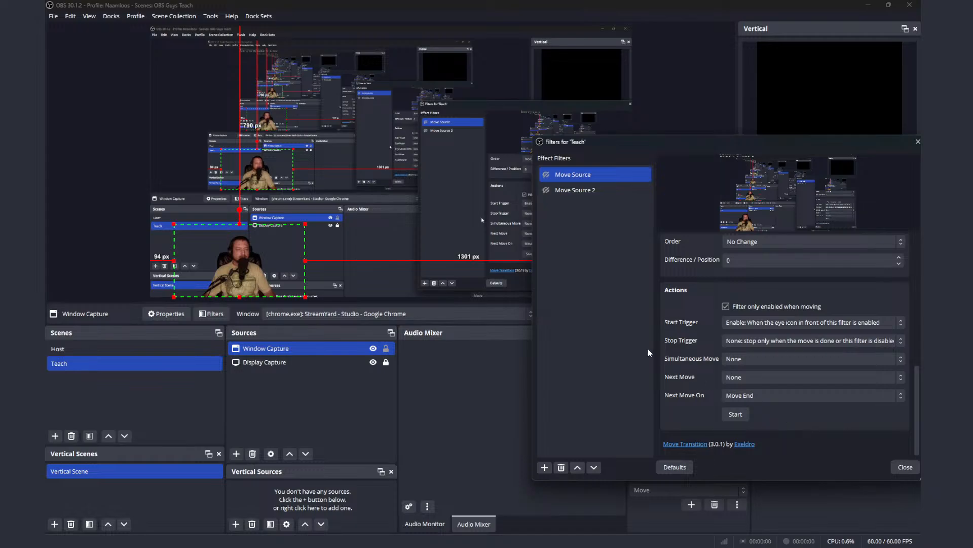
{"action": "left_click", "coordinate": [546, 176]}
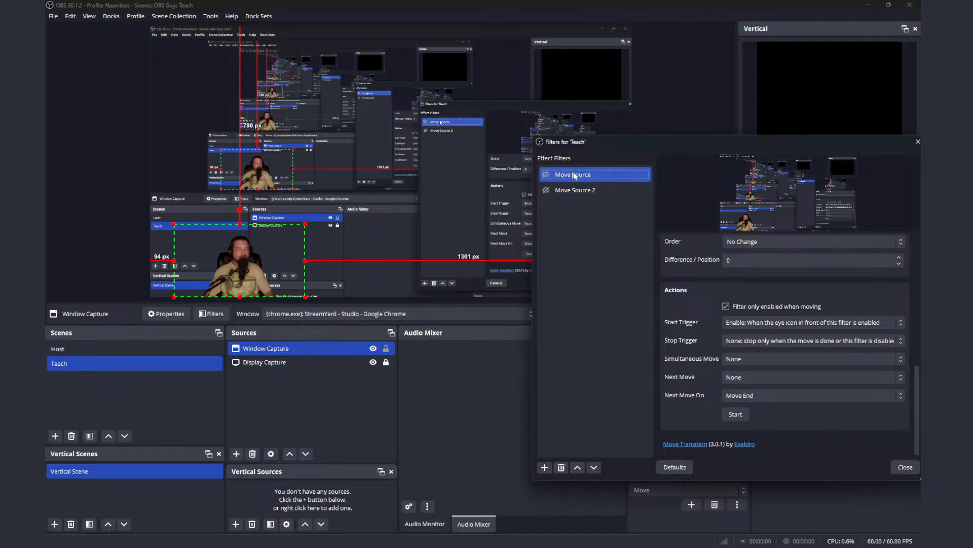
{"action": "left_click", "coordinate": [546, 175]}
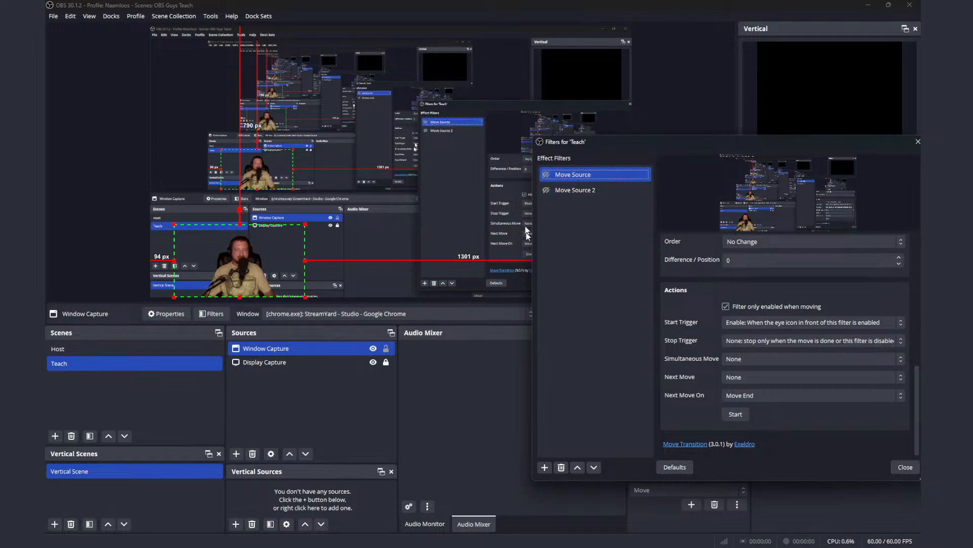
Step: Move Window Capture to about 1316 px from the canvas's left edge, get its transform in Move Source, and trigger both filters
{"action": "left_click_drag", "start_coordinate": [263, 270], "coordinate": [559, 263]}
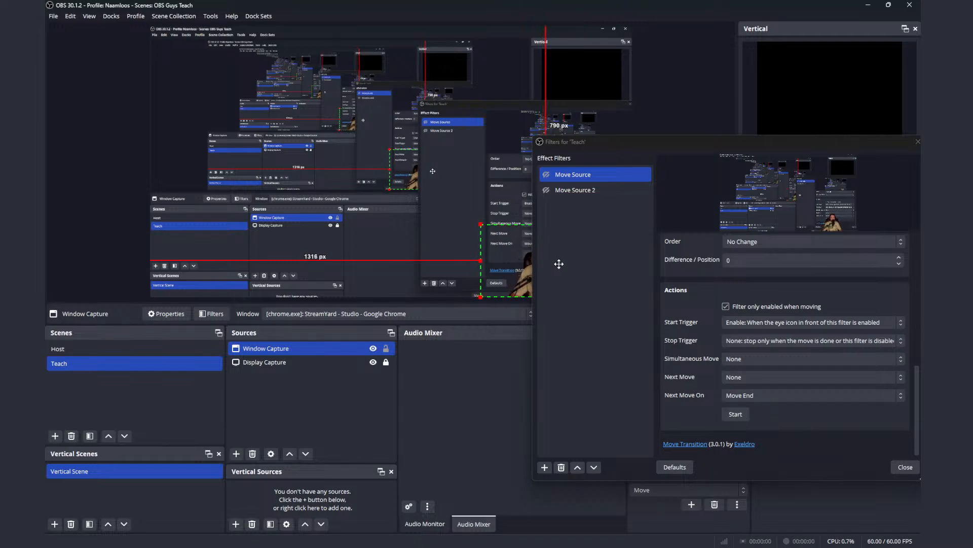
{"action": "scroll", "coordinate": [828, 399], "scroll_direction": "up", "scroll_amount": 1}
{"action": "scroll", "coordinate": [829, 396], "scroll_direction": "up", "scroll_amount": 1}
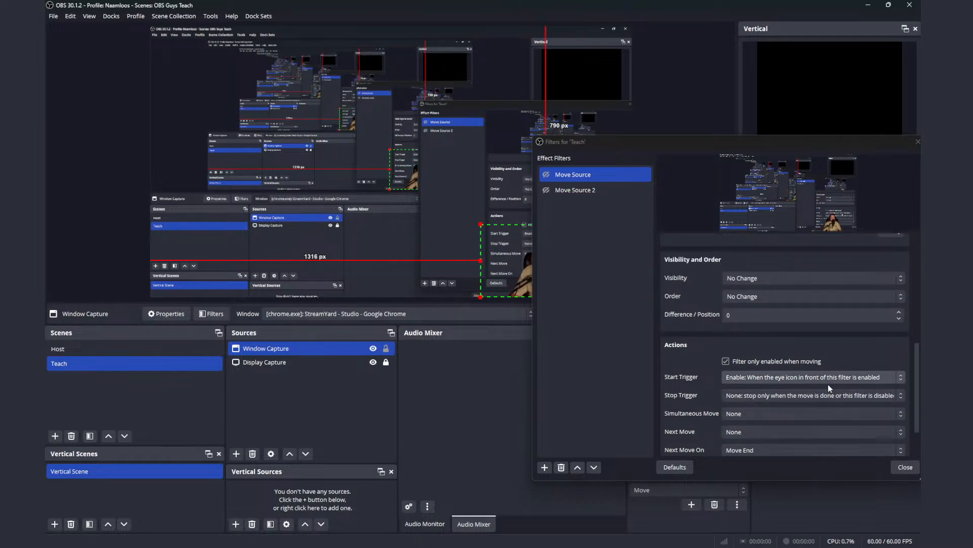
{"action": "left_click_drag", "start_coordinate": [916, 384], "coordinate": [916, 301]}
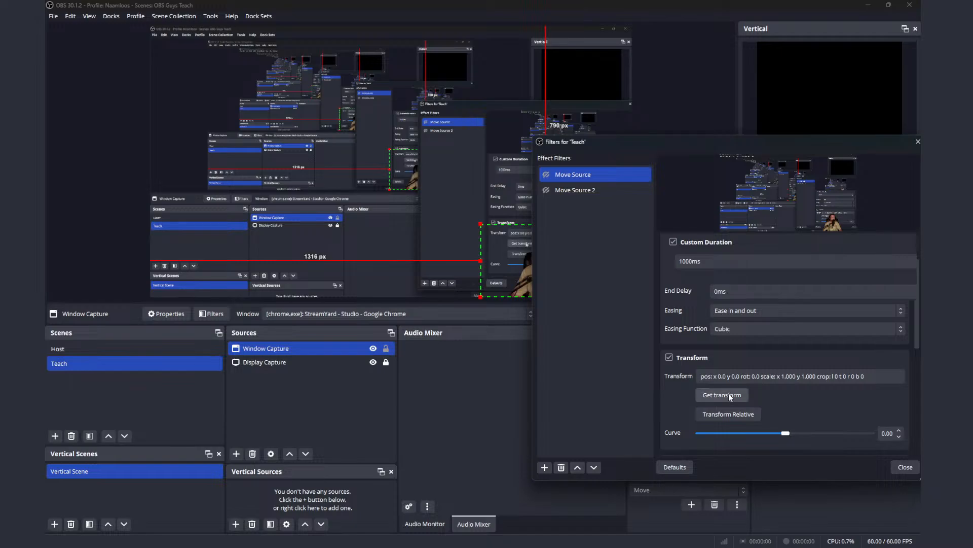
{"action": "left_click", "coordinate": [546, 189]}
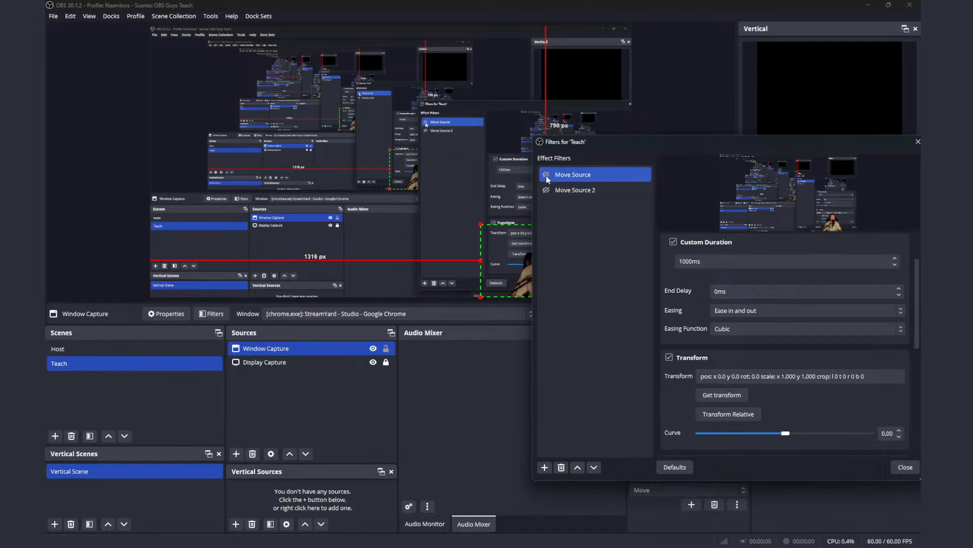
{"action": "left_click", "coordinate": [547, 174]}
Step: Move Window Capture to about 39 px from the canvas's left edge and get the transform in Move Source 2
{"action": "left_click", "coordinate": [566, 190]}
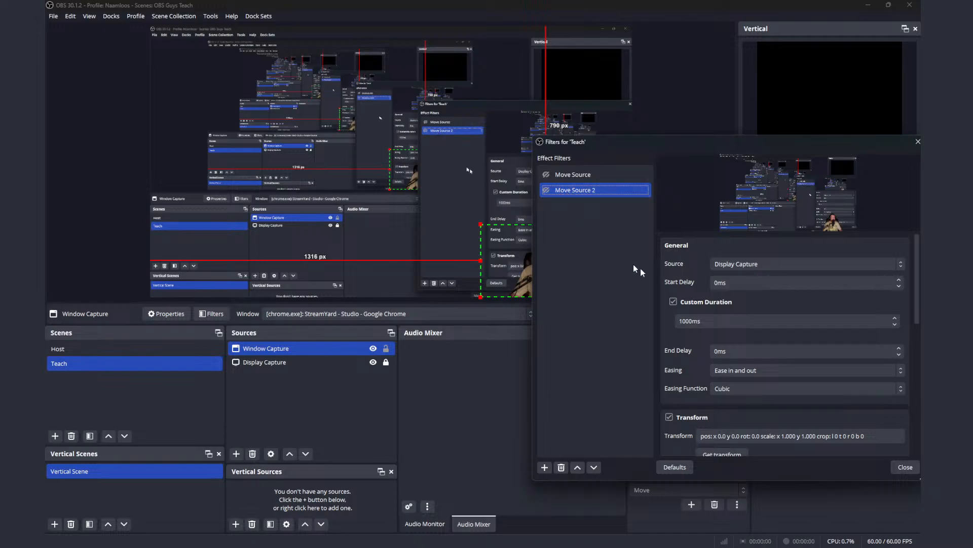
{"action": "left_click_drag", "start_coordinate": [527, 279], "coordinate": [202, 277]}
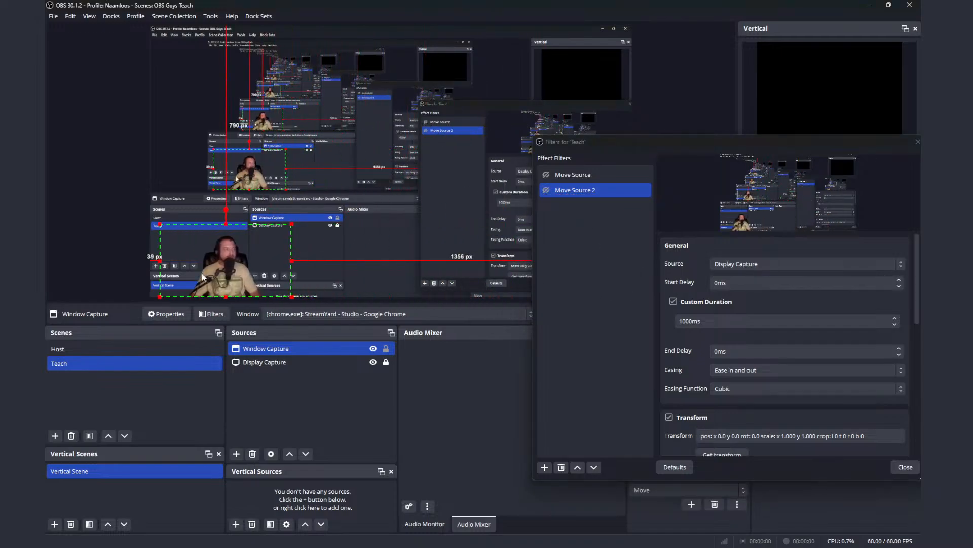
{"action": "left_click", "coordinate": [793, 409]}
{"action": "scroll", "coordinate": [770, 375], "scroll_direction": "down", "scroll_amount": 3}
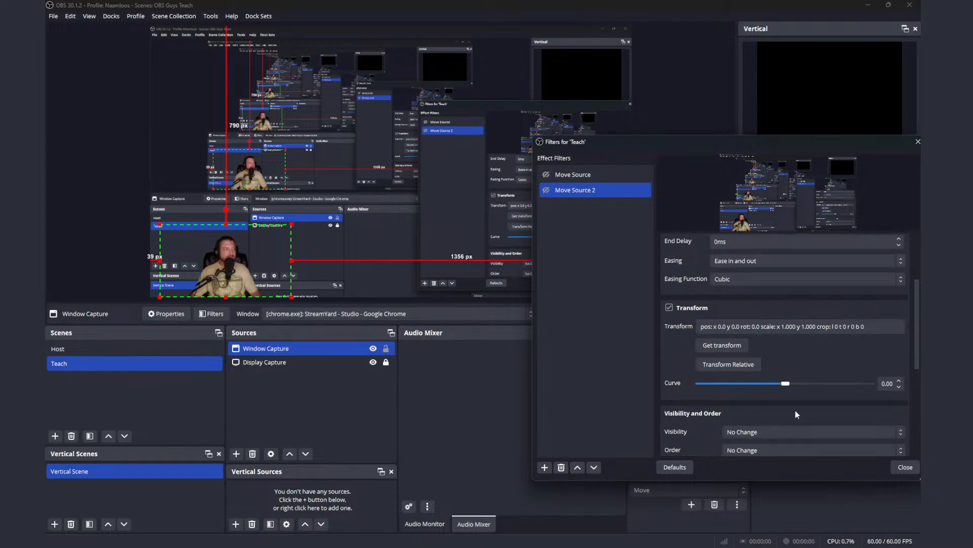
{"action": "left_click", "coordinate": [738, 347]}
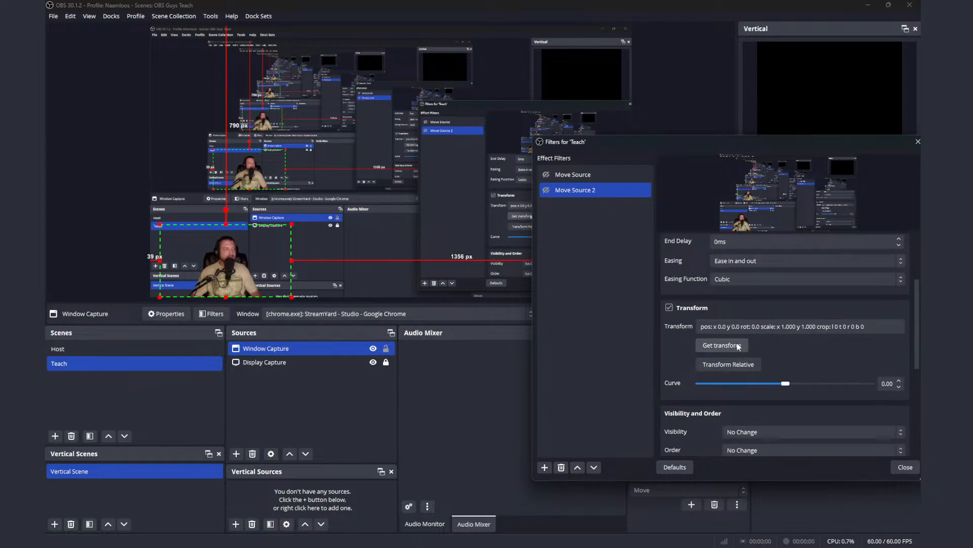
Step: Test Move Source and Move Source 2 by enabling each, and check the sources offered for Move Source 2
{"action": "left_click", "coordinate": [546, 176], "text": "ctrl"}
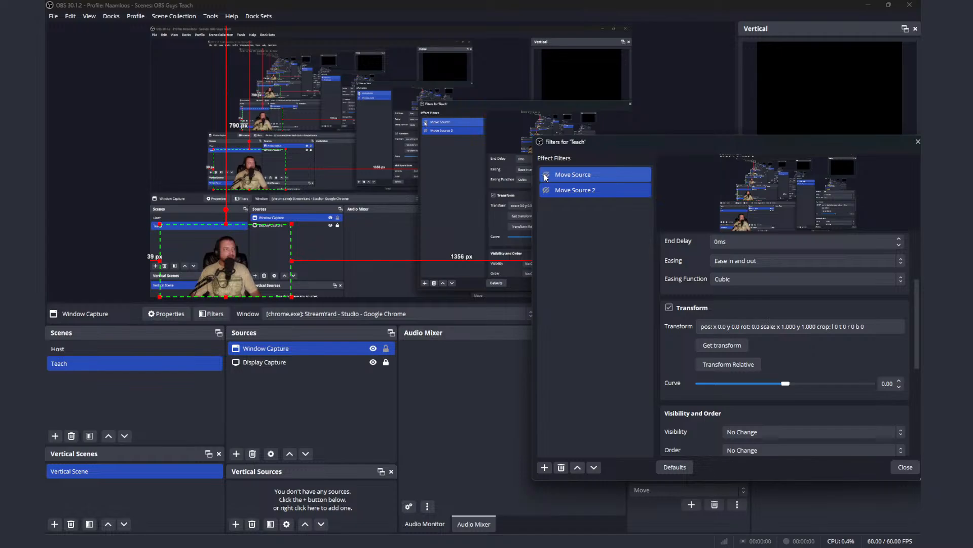
{"action": "left_click", "coordinate": [543, 193]}
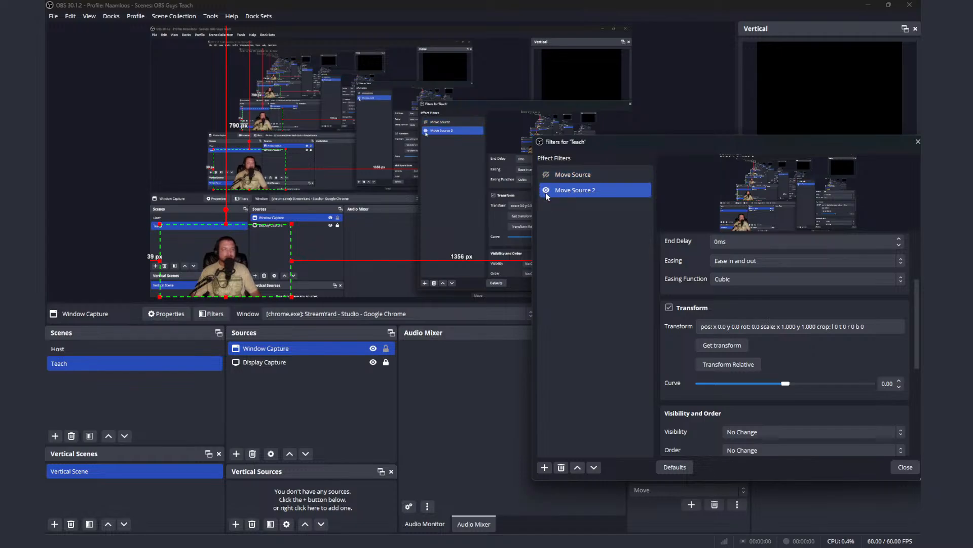
{"action": "left_click", "coordinate": [546, 190]}
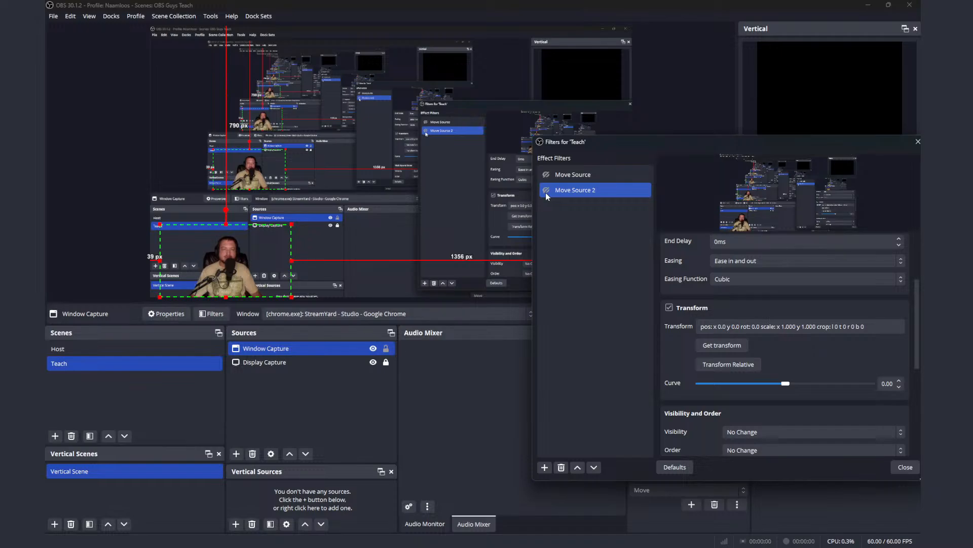
{"action": "scroll", "coordinate": [919, 316], "scroll_direction": "up", "scroll_amount": 3}
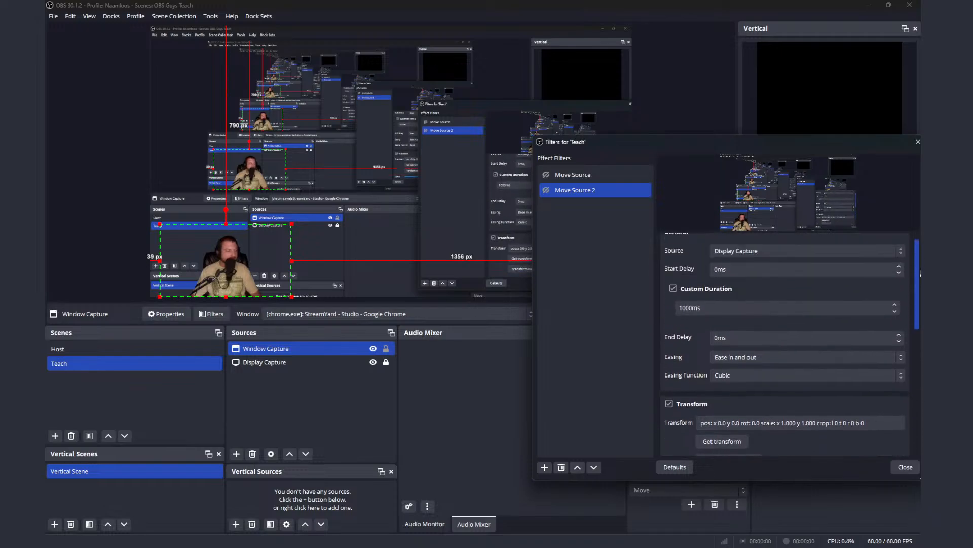
{"action": "left_click", "coordinate": [797, 266]}
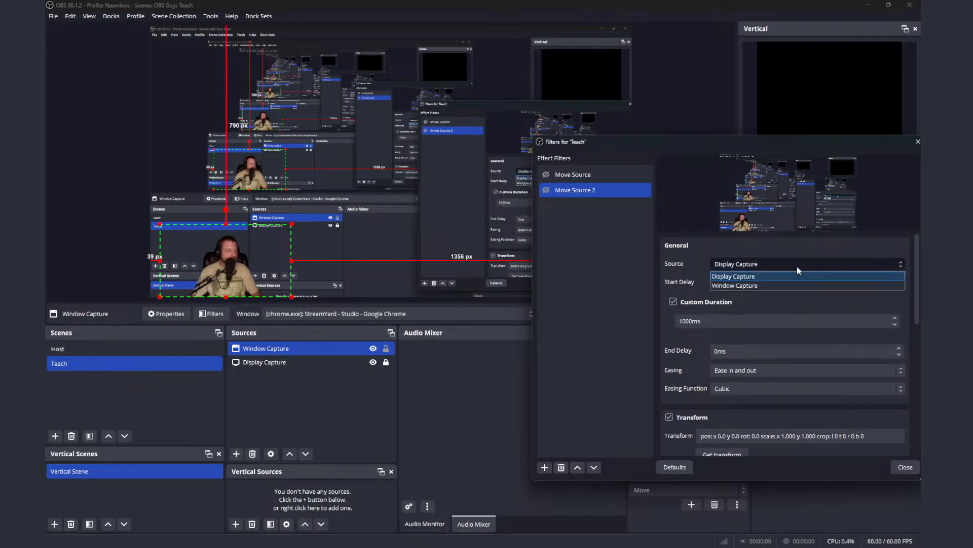
{"action": "left_click", "coordinate": [797, 266]}
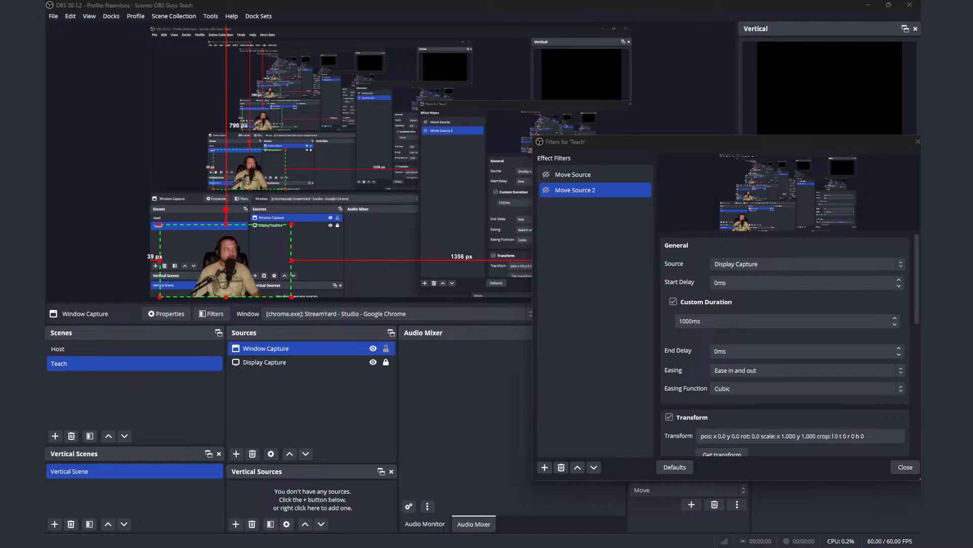
Step: Add GGFI Producer F1 Logo 01.png to Teach, shrink it to about 0.274 scale and place it at about x 86, y 71
{"action": "left_click_drag", "start_coordinate": [314, 416], "coordinate": [300, 357]}
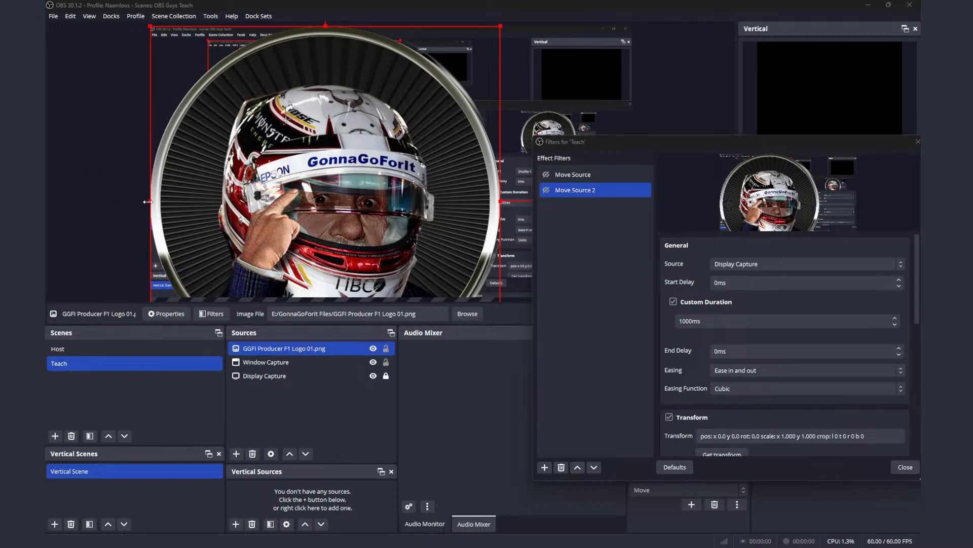
{"action": "left_click_drag", "start_coordinate": [147, 201], "coordinate": [404, 121]}
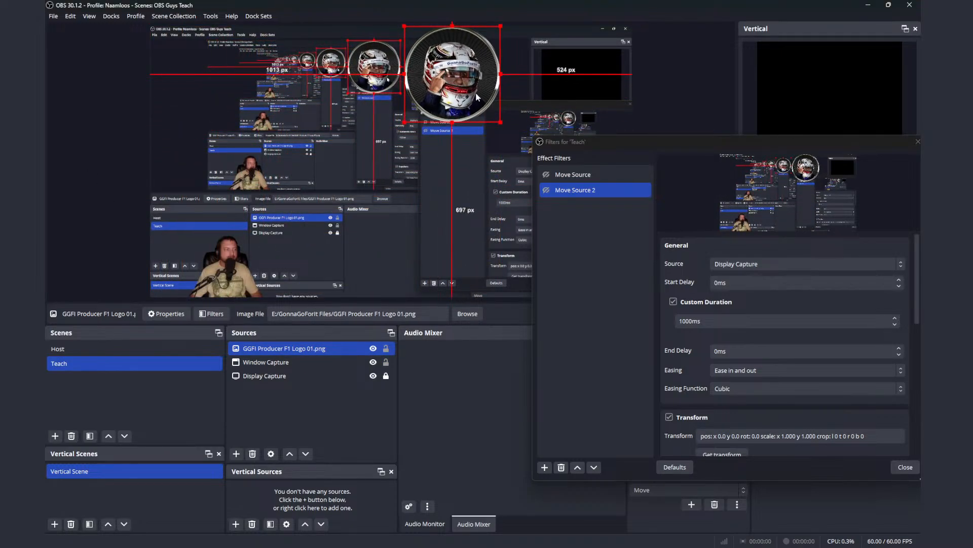
{"action": "left_click_drag", "start_coordinate": [477, 96], "coordinate": [243, 114]}
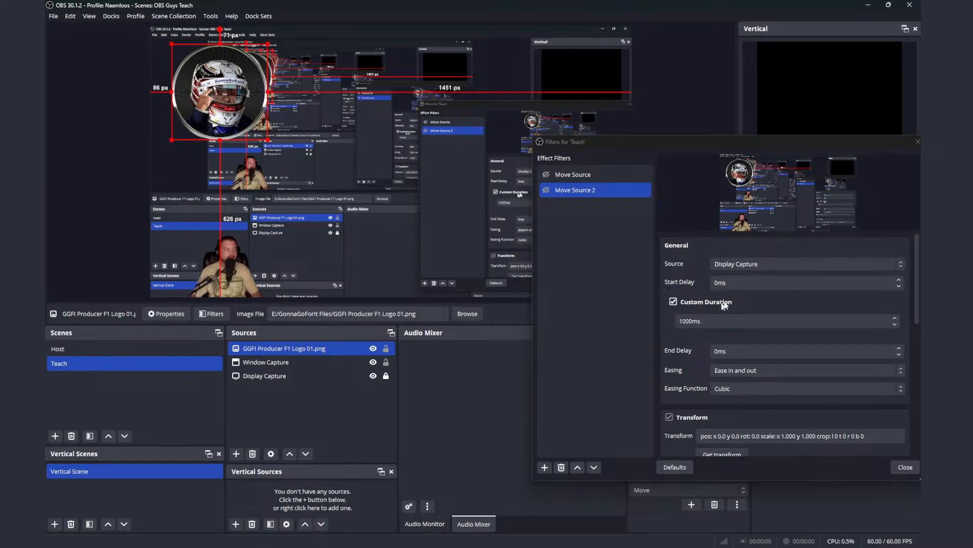
{"action": "left_click", "coordinate": [769, 264]}
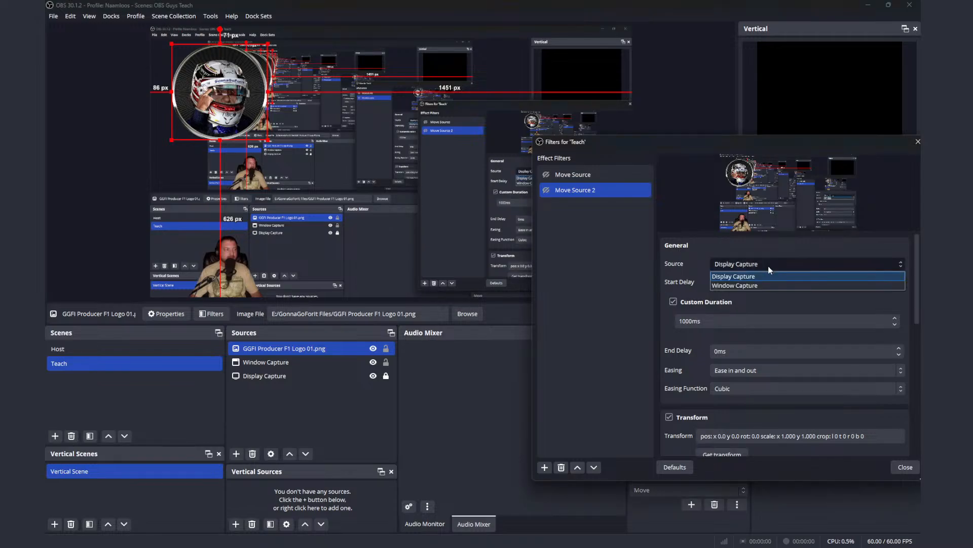
{"action": "left_click", "coordinate": [768, 264]}
{"action": "left_click", "coordinate": [769, 264]}
{"action": "left_click", "coordinate": [599, 179]}
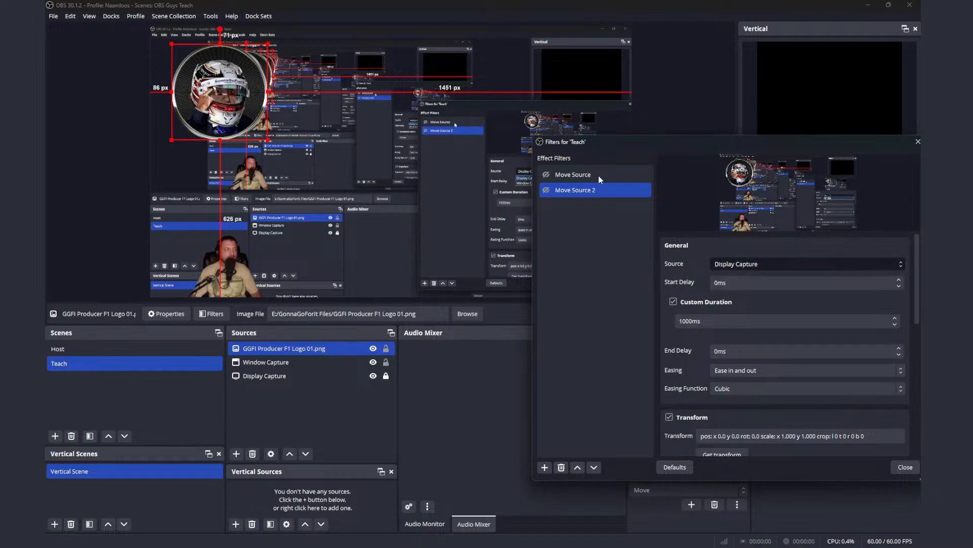
Step: Set Move Source's source to GGFI Producer F1 Logo 01.png and get the logo's current transform
{"action": "left_click", "coordinate": [599, 178]}
{"action": "left_click", "coordinate": [792, 266]}
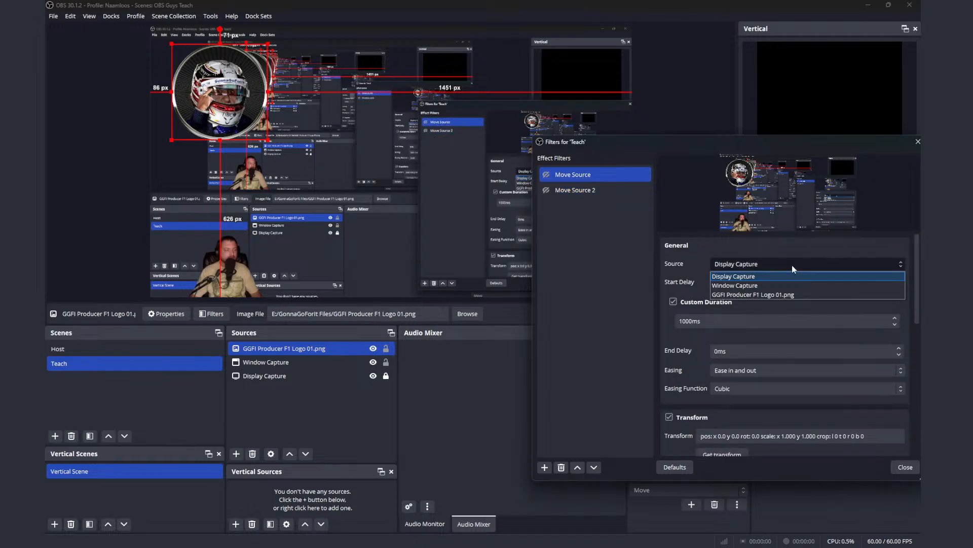
{"action": "left_click", "coordinate": [789, 295]}
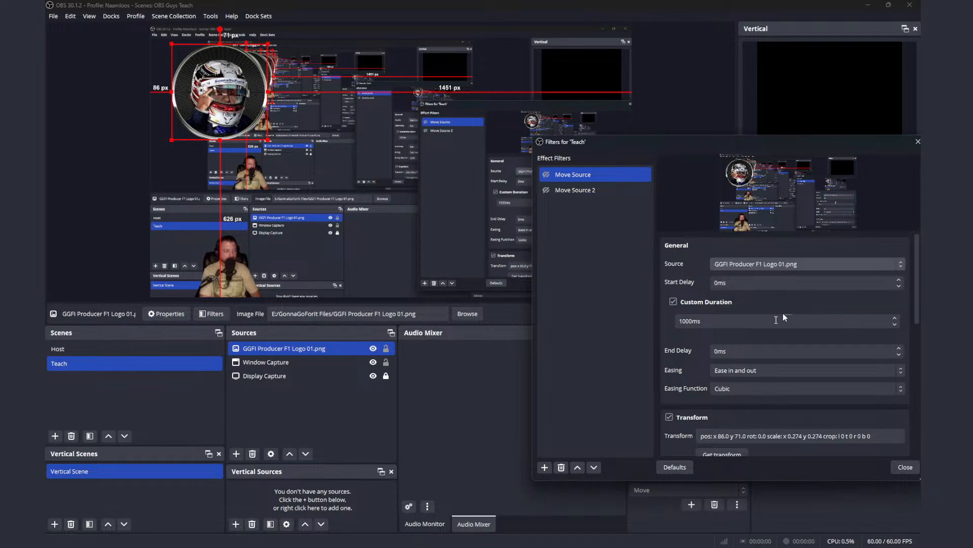
{"action": "scroll", "coordinate": [751, 335], "scroll_direction": "down", "scroll_amount": 2}
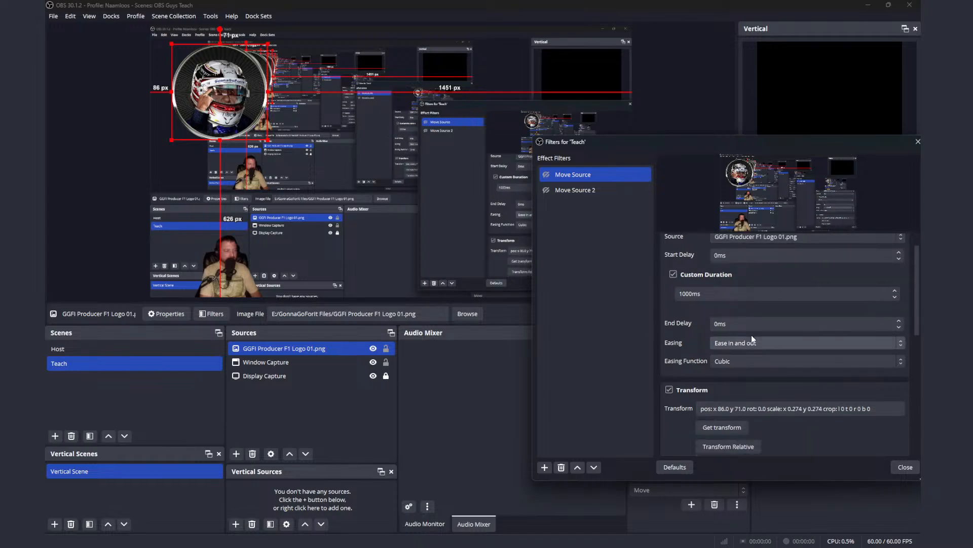
{"action": "left_click", "coordinate": [734, 430]}
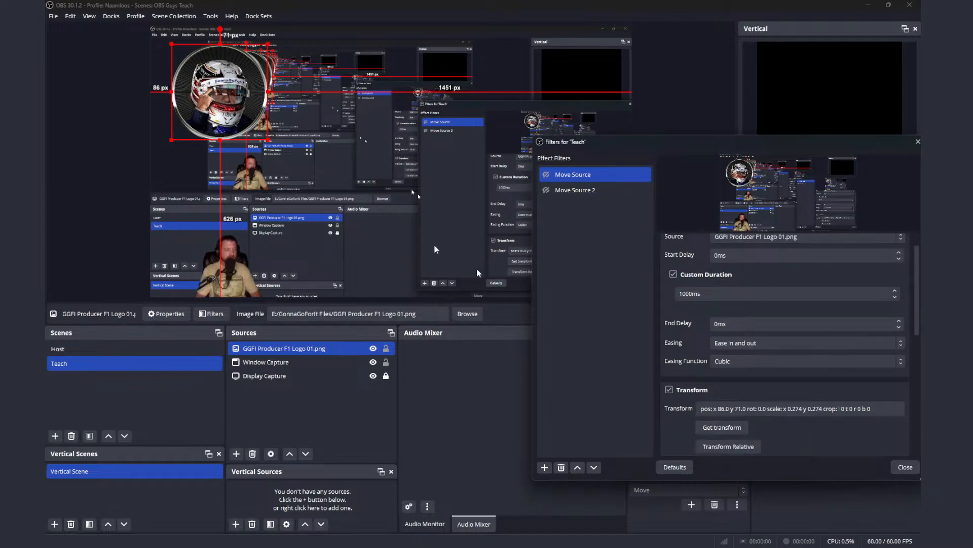
Step: Move the logo to about x 1100, y 697 on the canvas and set it as Move Source 2's source
{"action": "left_click_drag", "start_coordinate": [254, 145], "coordinate": [508, 302]}
{"action": "left_click", "coordinate": [563, 192]}
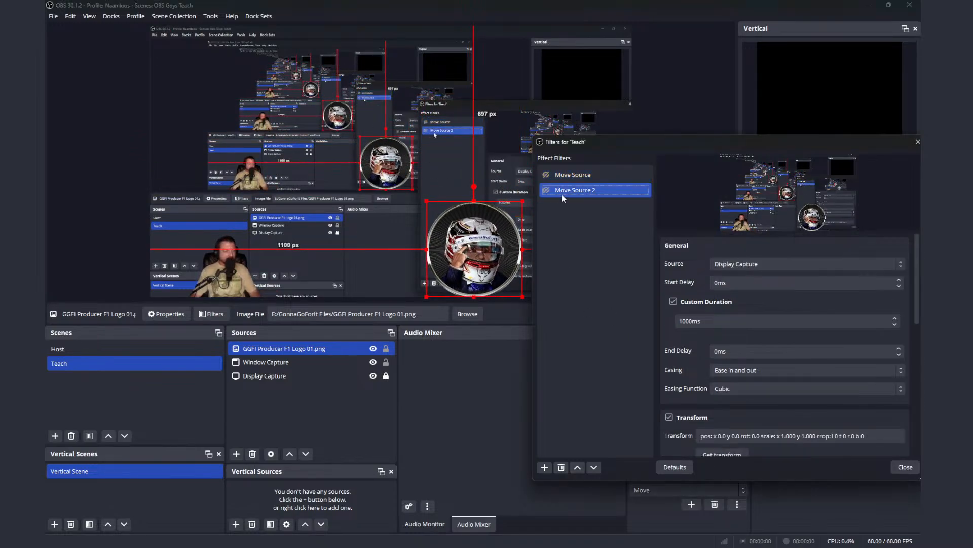
{"action": "left_click", "coordinate": [752, 262]}
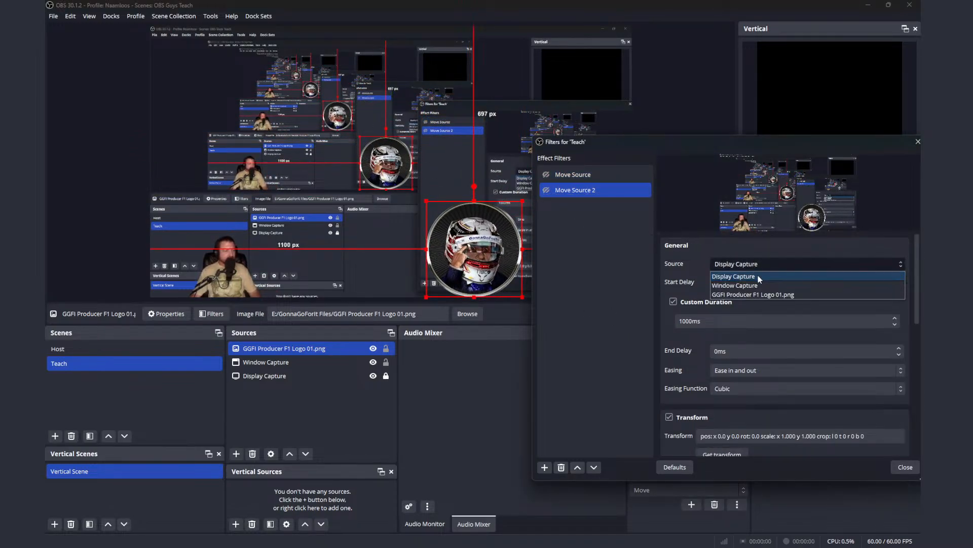
{"action": "left_click", "coordinate": [763, 296]}
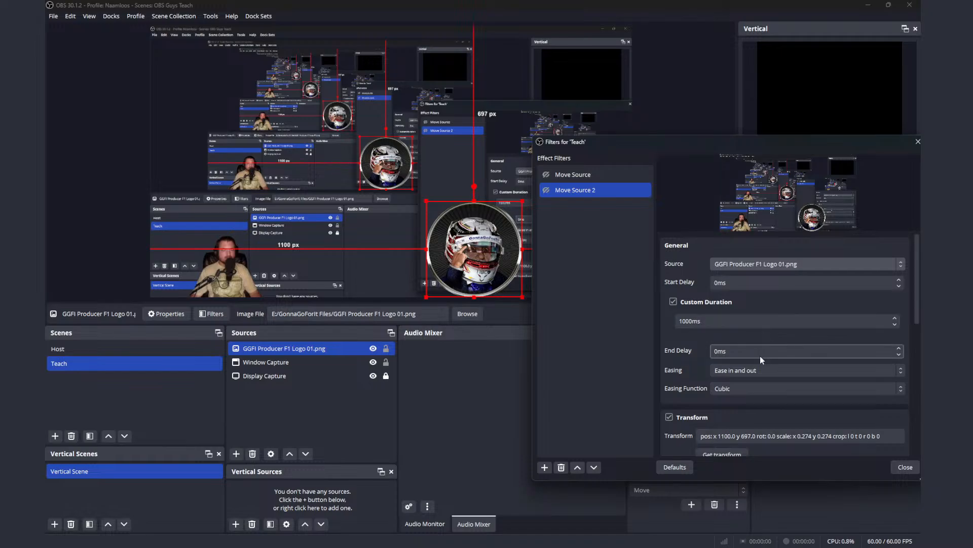
Step: Test the logo's movement by activating Move Source and Move Source 2 in turn
{"action": "scroll", "coordinate": [755, 351], "scroll_direction": "down", "scroll_amount": 3}
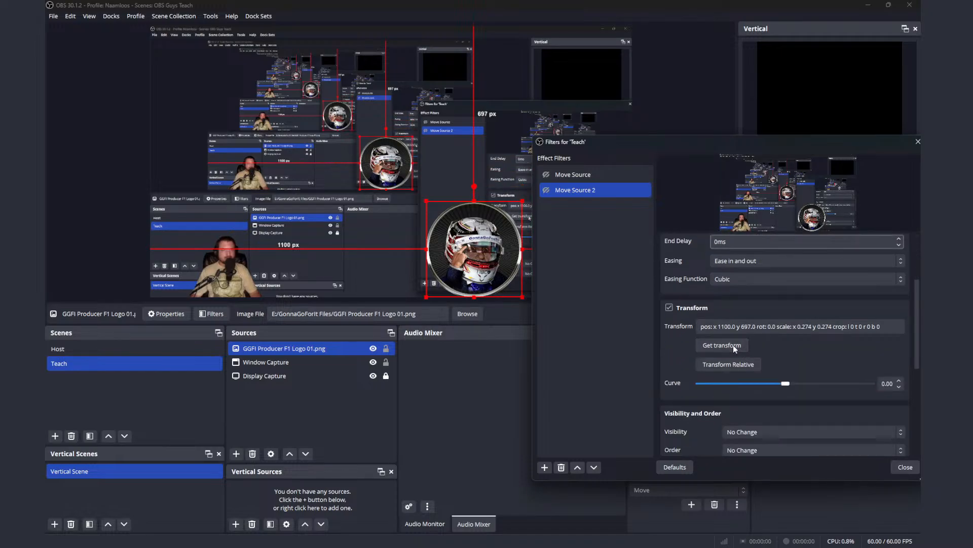
{"action": "left_click", "coordinate": [548, 190]}
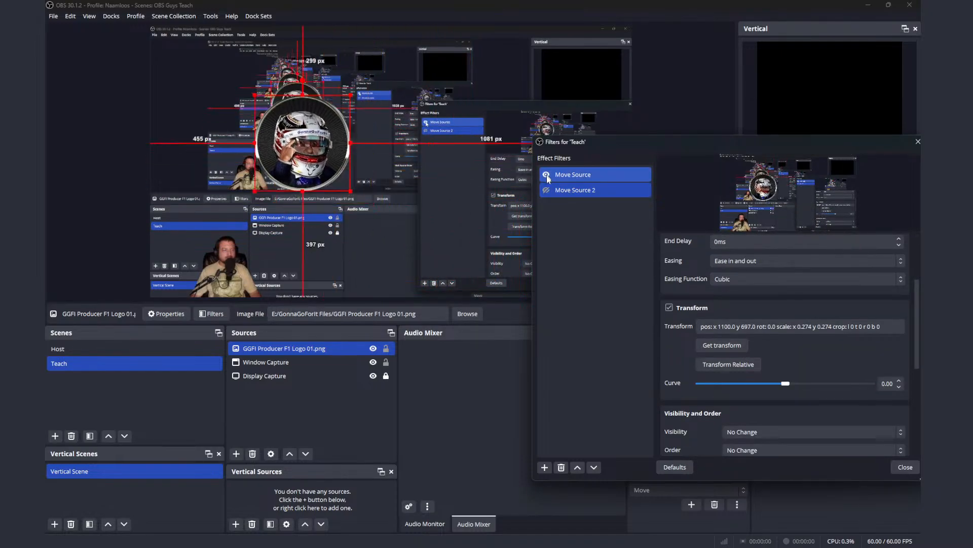
{"action": "left_click", "coordinate": [547, 190]}
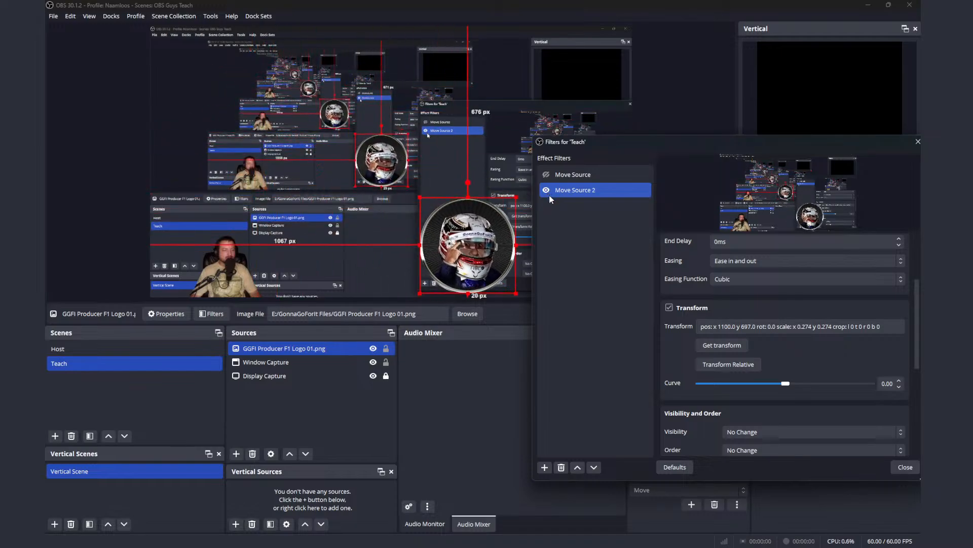
{"action": "left_click", "coordinate": [547, 175]}
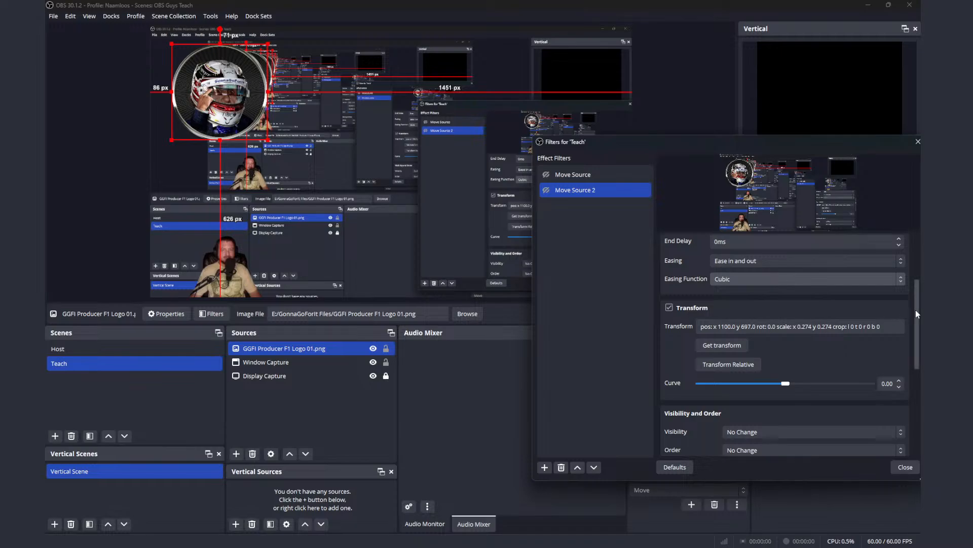
Step: Set the source of both Move Source 2 and Move Source to Display Capture
{"action": "left_click_drag", "start_coordinate": [915, 309], "coordinate": [913, 246]}
{"action": "left_click", "coordinate": [817, 261]}
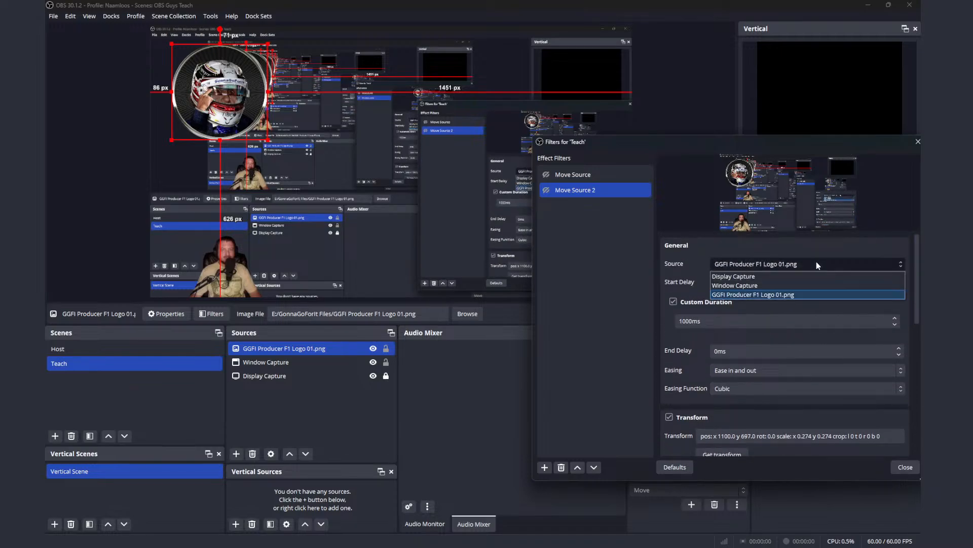
{"action": "left_click", "coordinate": [811, 276]}
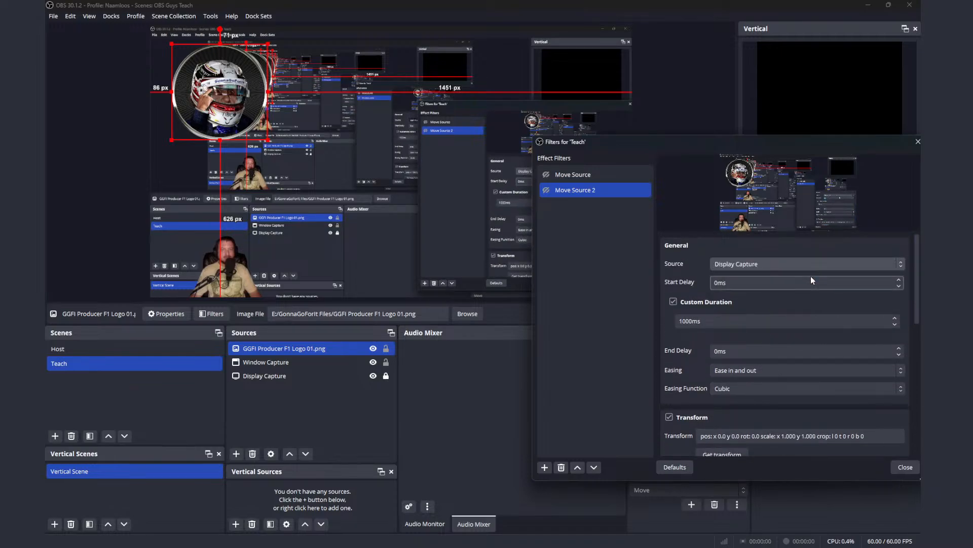
{"action": "left_click", "coordinate": [622, 172]}
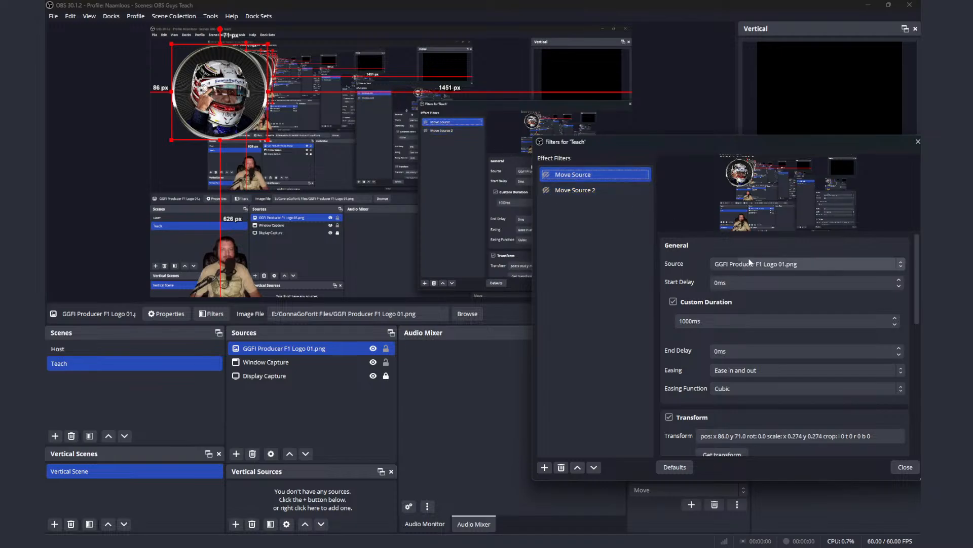
{"action": "left_click", "coordinate": [763, 264]}
{"action": "left_click", "coordinate": [762, 275]}
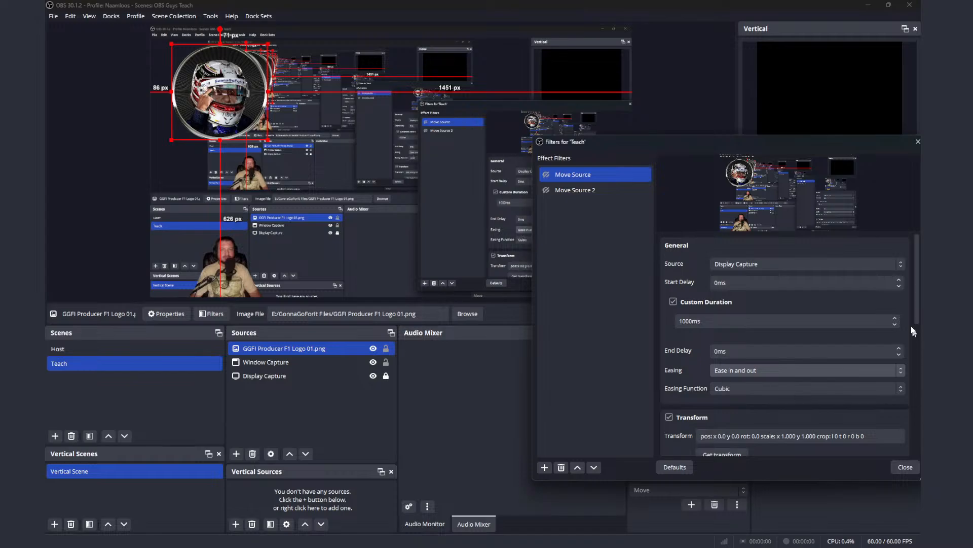
Step: Move the Window Capture to about x 1157, y 790 on the canvas and test the two Move Source filters
{"action": "left_click_drag", "start_coordinate": [918, 317], "coordinate": [916, 363]}
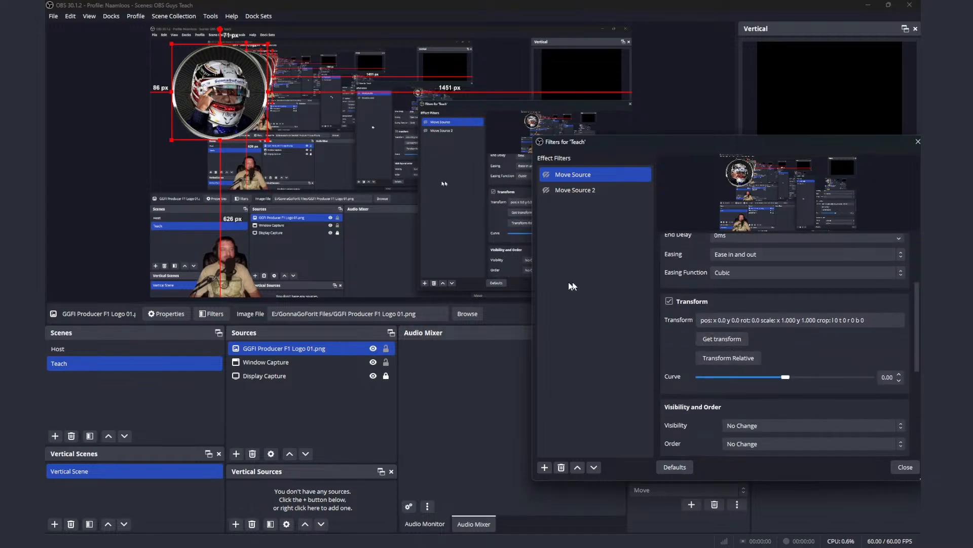
{"action": "left_click_drag", "start_coordinate": [218, 271], "coordinate": [498, 271]}
{"action": "left_click", "coordinate": [579, 190]}
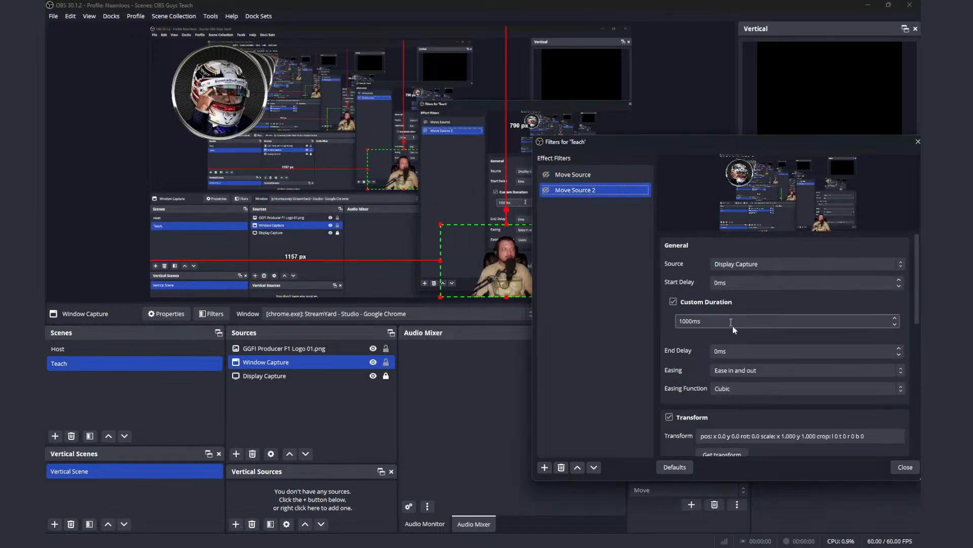
{"action": "scroll", "coordinate": [746, 350], "scroll_direction": "down", "scroll_amount": 4}
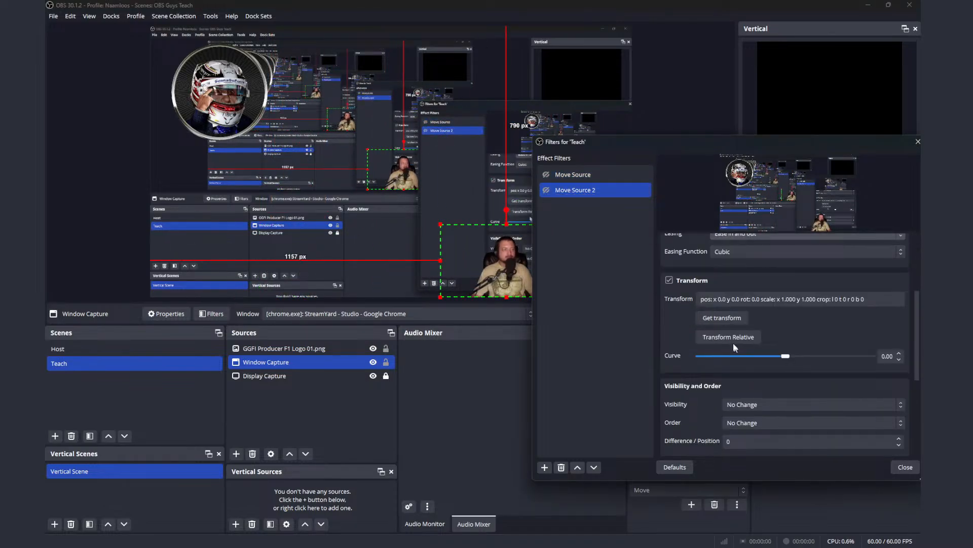
{"action": "left_click", "coordinate": [548, 176], "text": "ctrl"}
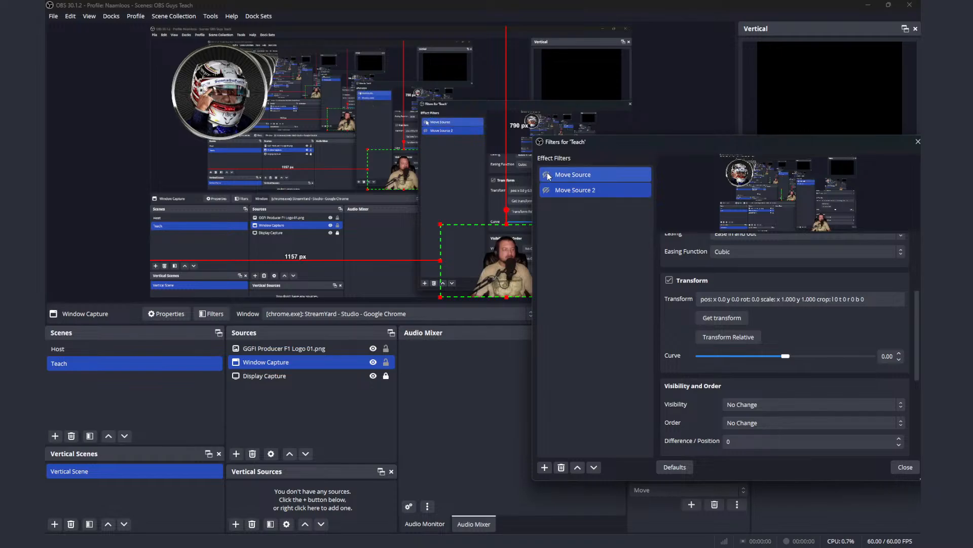
{"action": "left_click", "coordinate": [571, 190]}
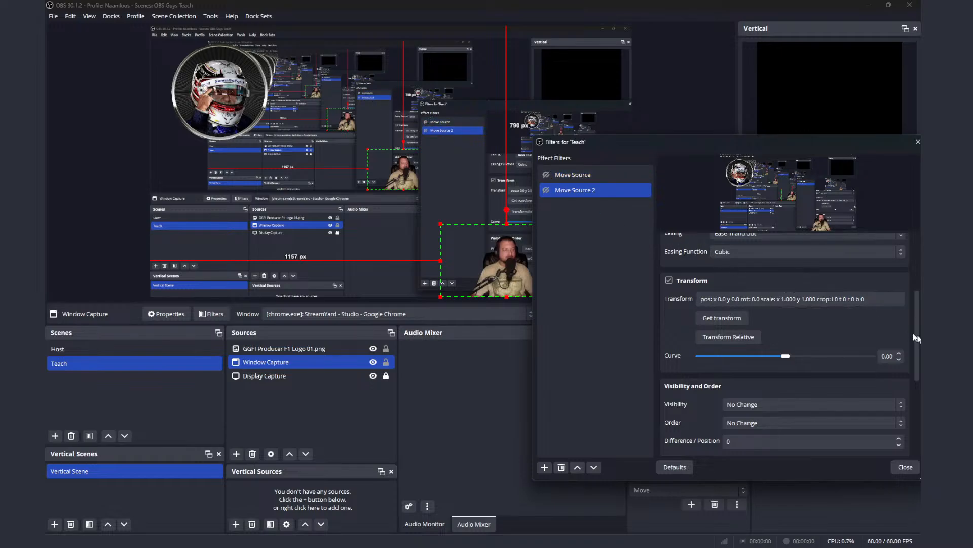
Step: Set GGFI Producer F1 Logo 01.png as the source of Move Source 2 and Move Source
{"action": "left_click_drag", "start_coordinate": [917, 304], "coordinate": [911, 246]}
{"action": "left_click", "coordinate": [863, 259]}
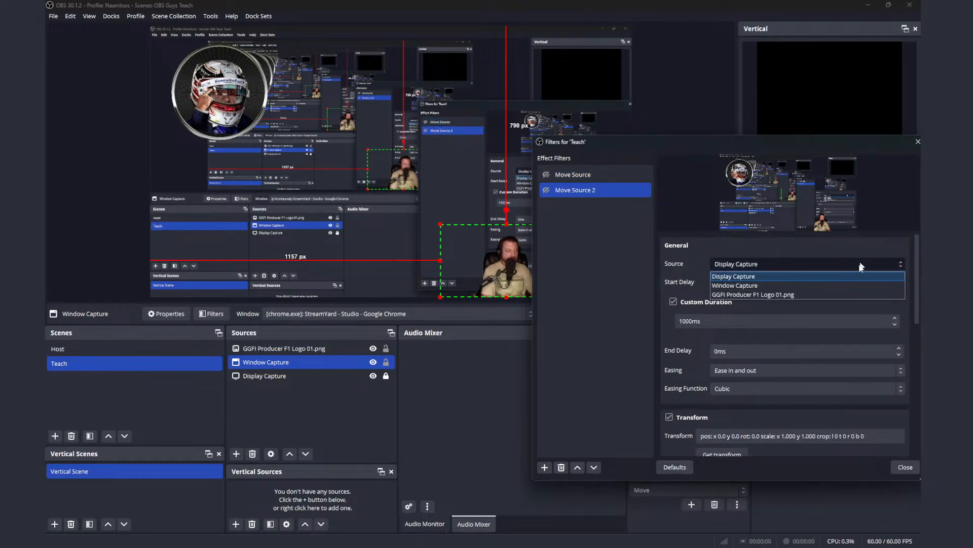
{"action": "left_click", "coordinate": [849, 294]}
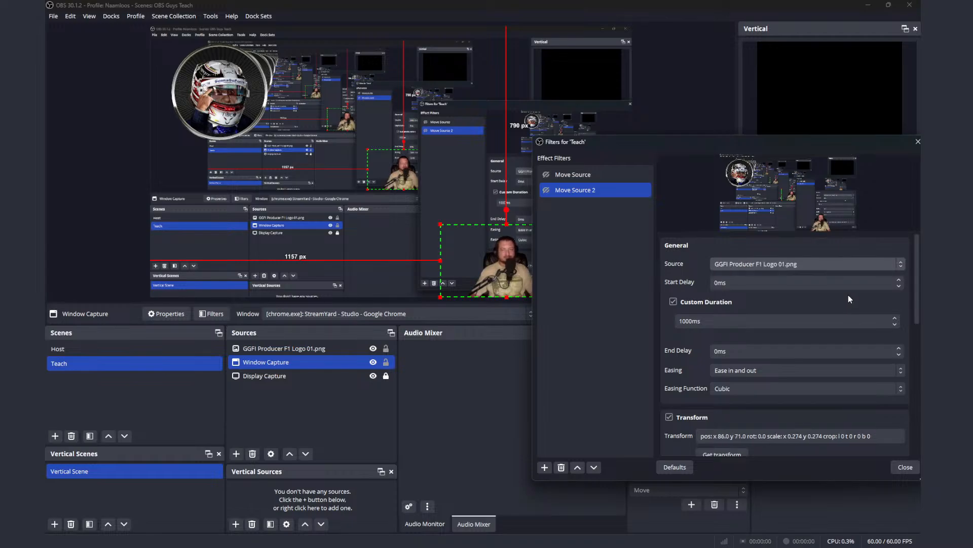
{"action": "left_click", "coordinate": [618, 174]}
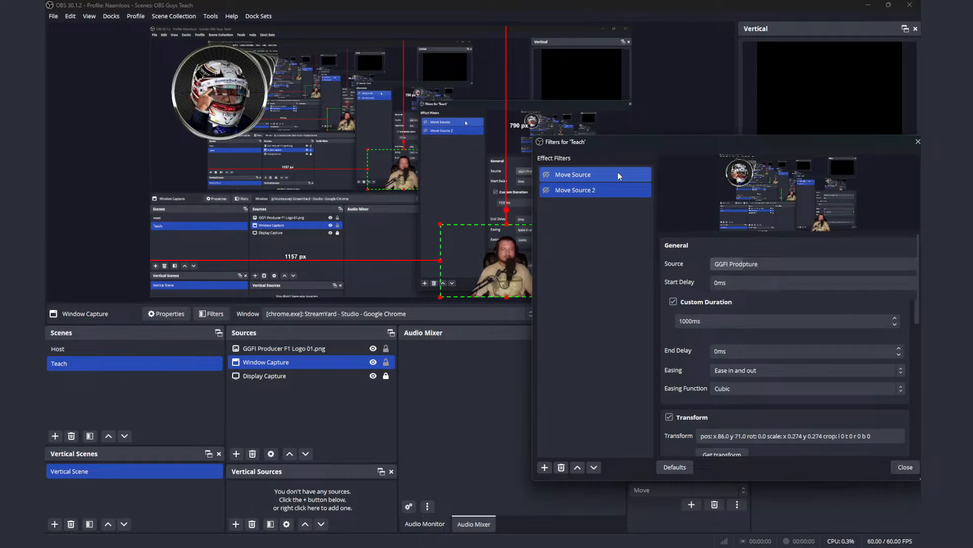
{"action": "left_click", "coordinate": [756, 264]}
{"action": "left_click", "coordinate": [759, 295]}
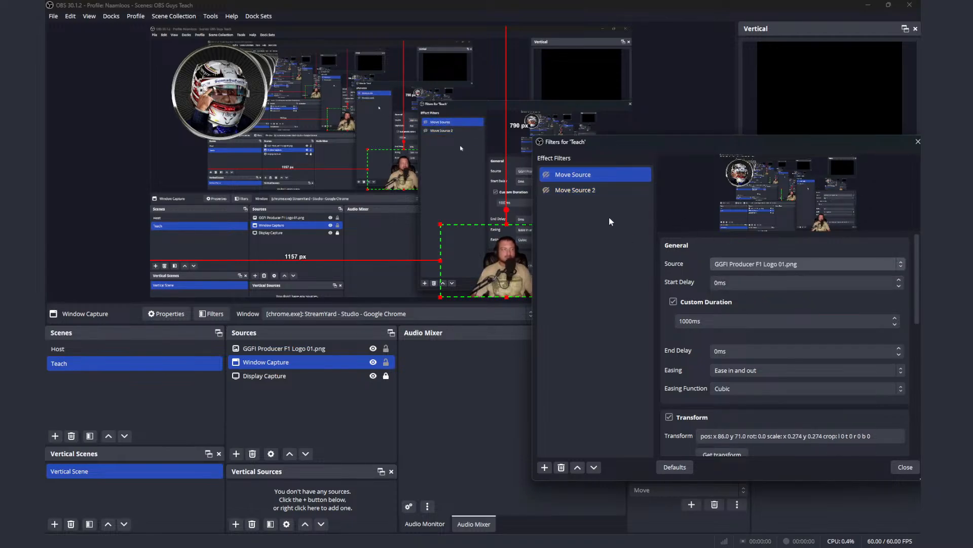
Step: Test Move Source 2 and Move Source on the logo by enabling them alternately
{"action": "left_click", "coordinate": [567, 190], "text": "ctrl"}
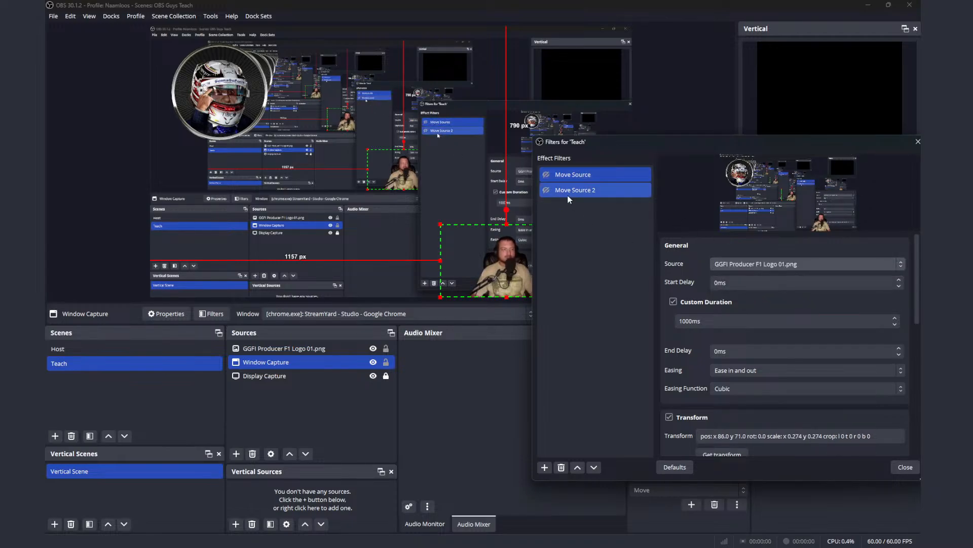
{"action": "left_click", "coordinate": [549, 176]}
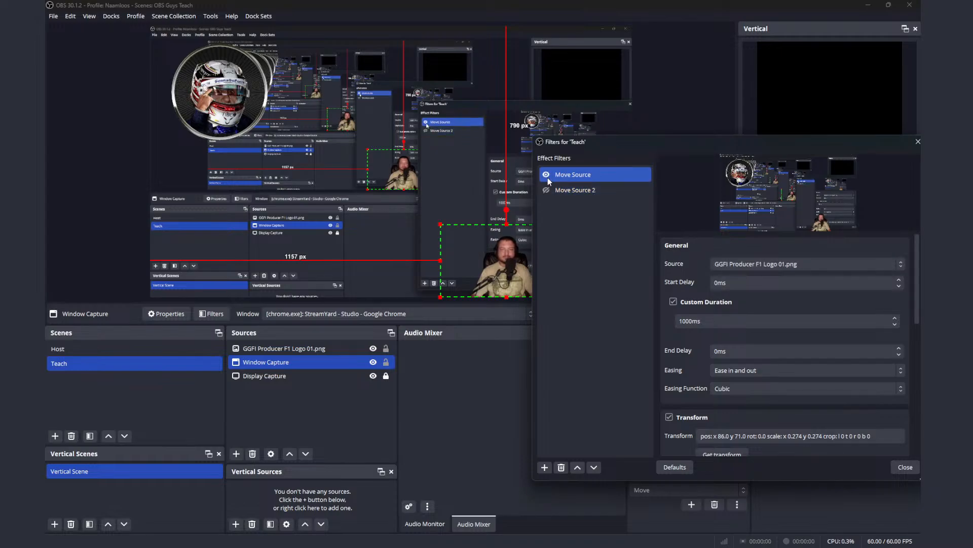
{"action": "left_click", "coordinate": [547, 191], "text": "ctrl"}
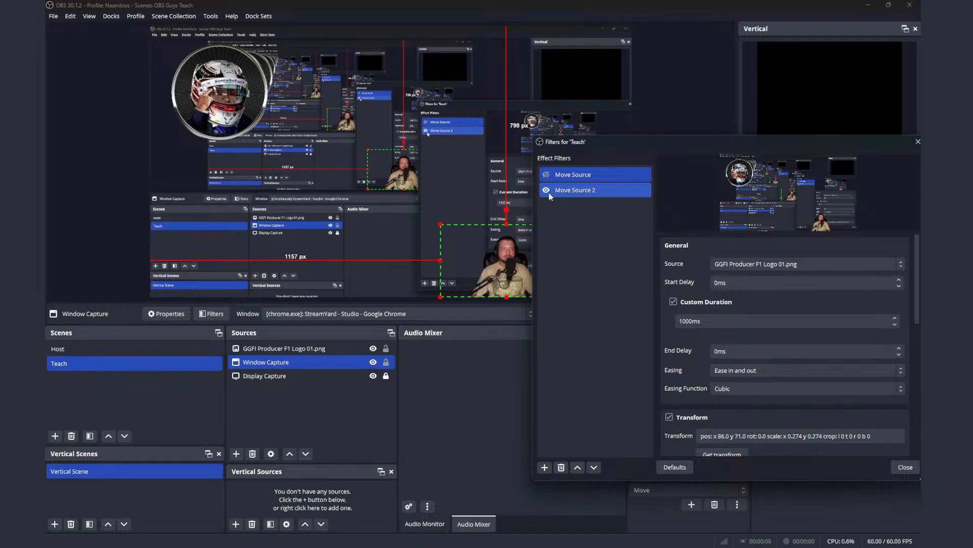
{"action": "left_click", "coordinate": [549, 194], "text": "ctrl"}
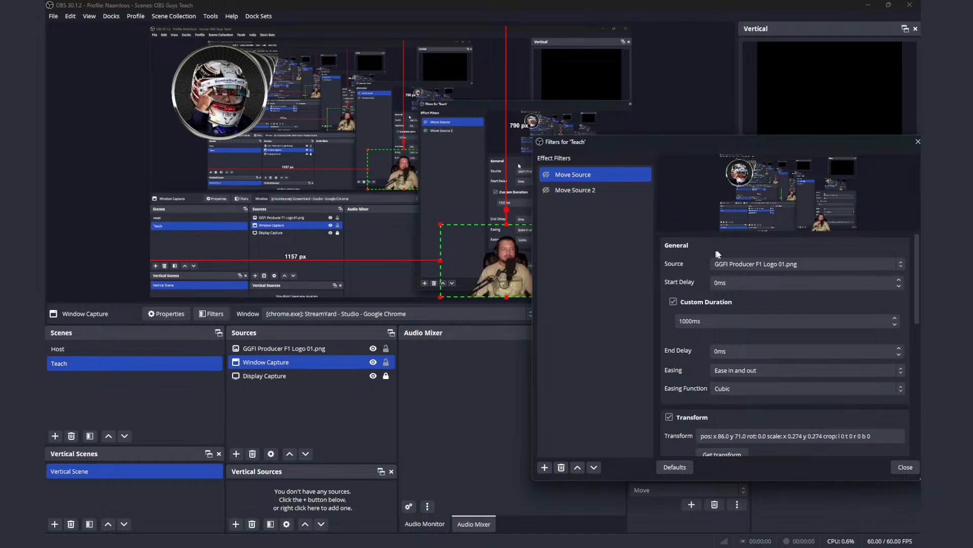
Step: Switch the source of Move Source and Move Source 2 to Display Capture
{"action": "left_click", "coordinate": [737, 264]}
{"action": "left_click", "coordinate": [742, 285]}
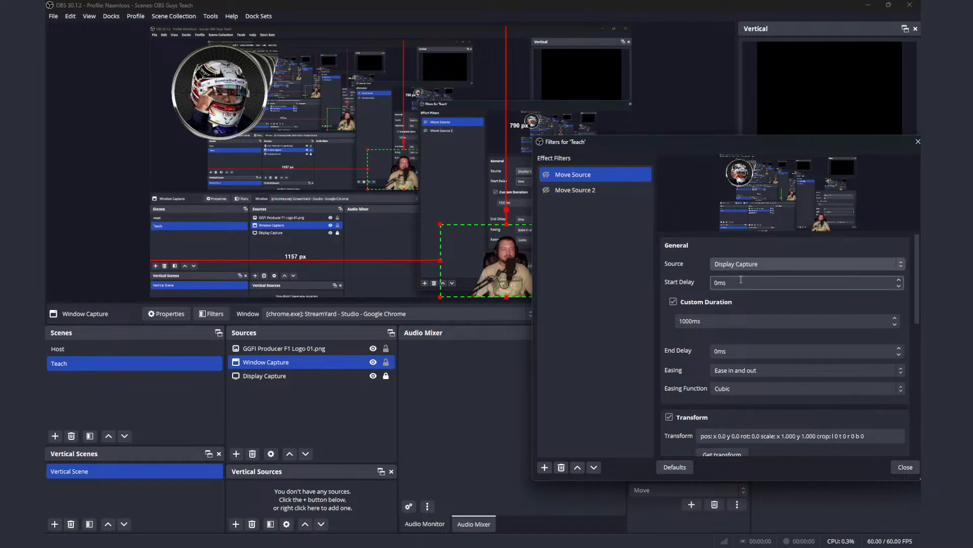
{"action": "left_click", "coordinate": [583, 191], "text": "ctrl"}
{"action": "left_click", "coordinate": [583, 191]}
{"action": "left_click", "coordinate": [751, 264]}
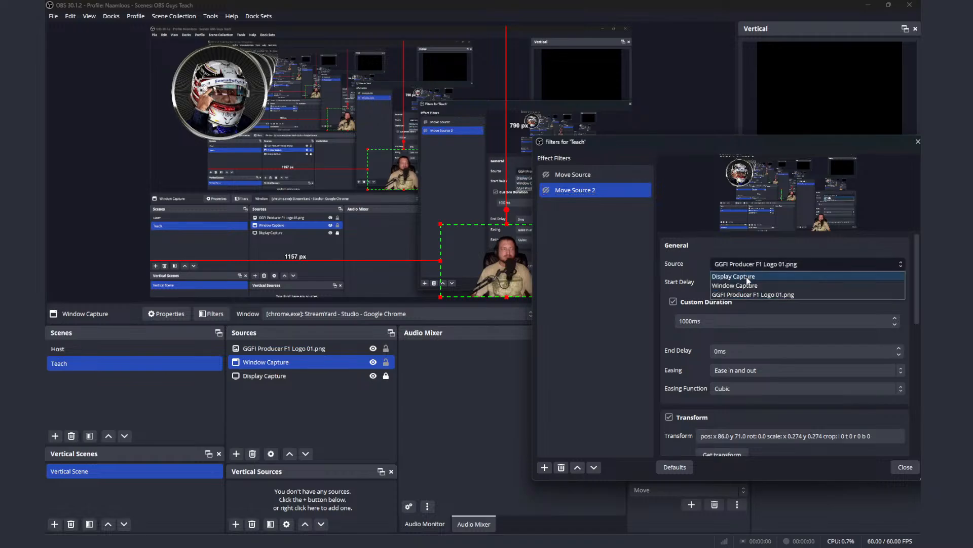
{"action": "left_click", "coordinate": [740, 276]}
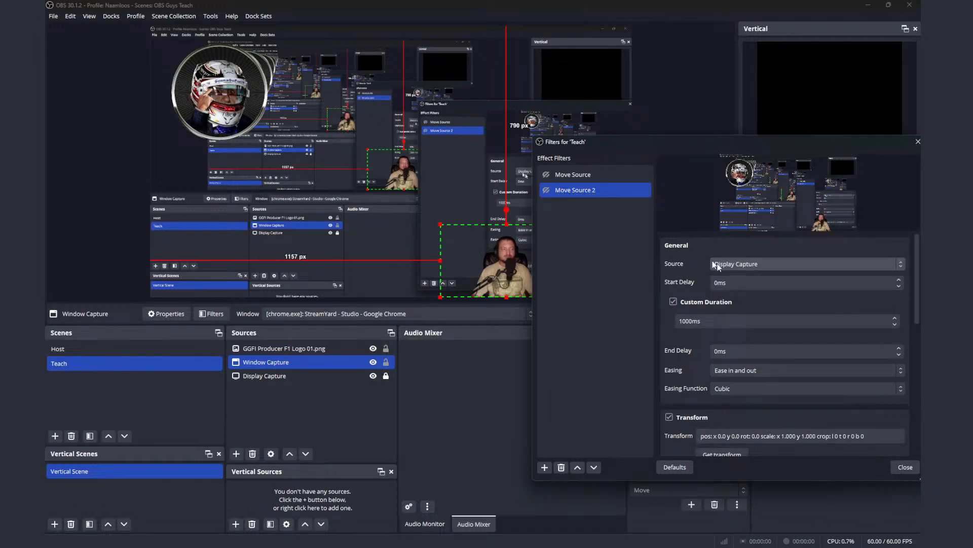
Step: Enable Move Source and Move Source 2 in turn to test them on the Display Capture
{"action": "left_click", "coordinate": [549, 176], "text": "ctrl"}
{"action": "left_click", "coordinate": [549, 191]}
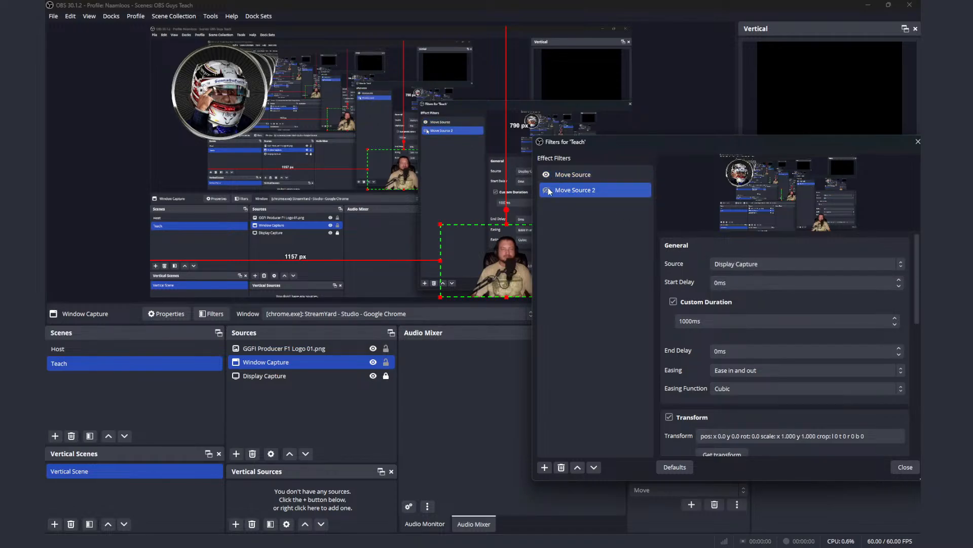
{"action": "left_click", "coordinate": [546, 191]}
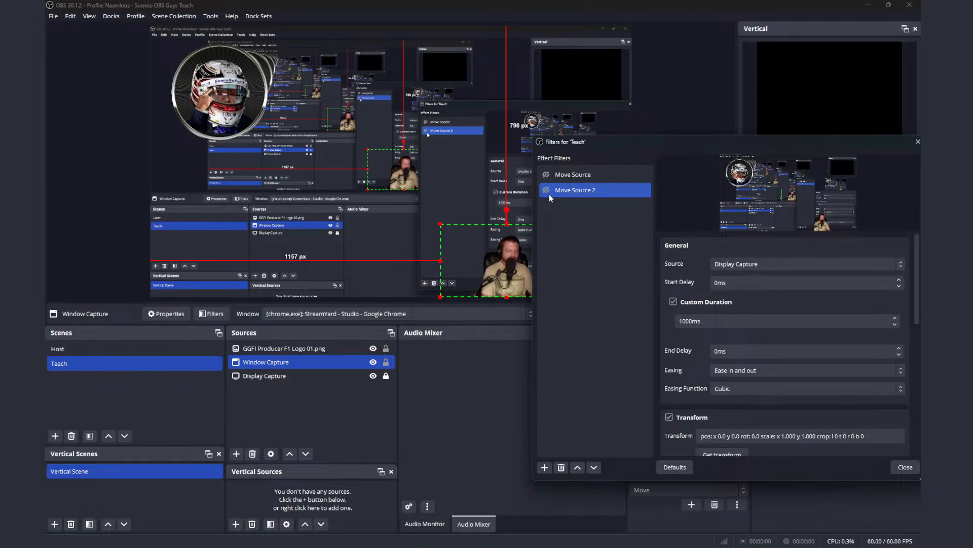
Step: Set the source of Move Source 2 and Move Source back to GGFI Producer F1 Logo 01.png
{"action": "left_click", "coordinate": [738, 263]}
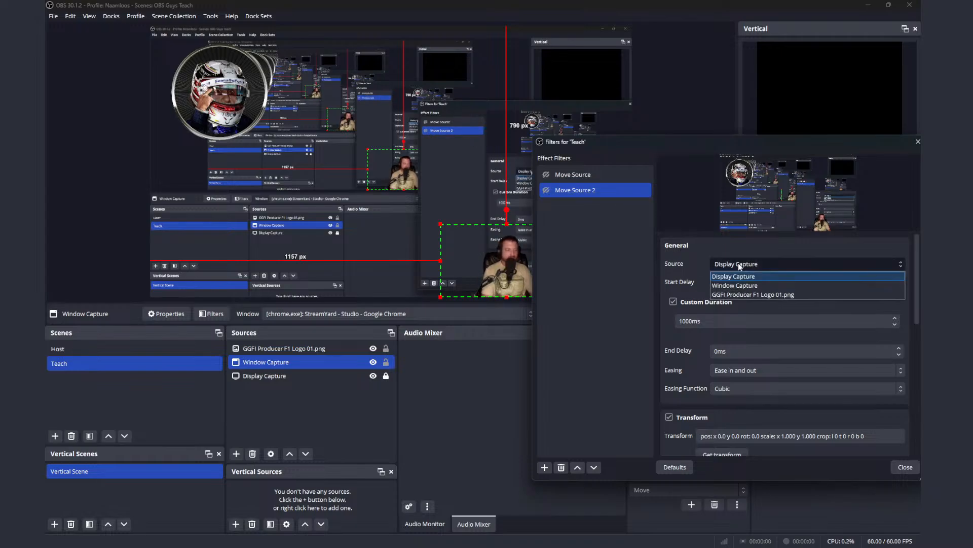
{"action": "left_click", "coordinate": [747, 295]}
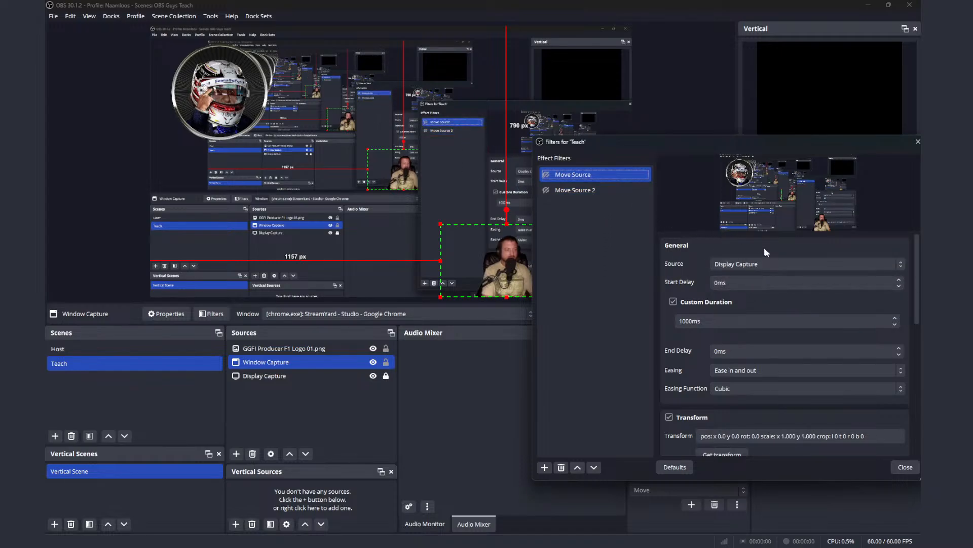
{"action": "left_click", "coordinate": [725, 264]}
{"action": "left_click", "coordinate": [771, 294]}
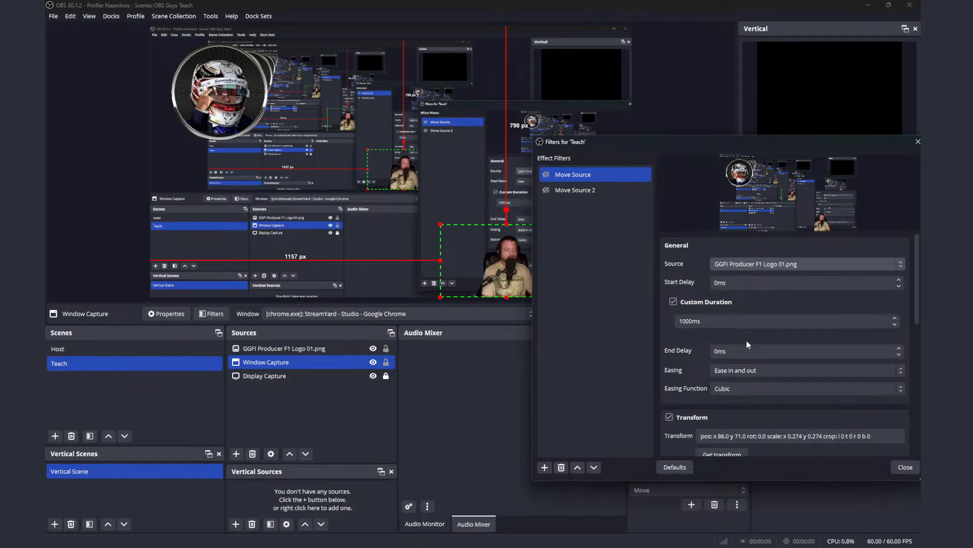
Step: Move the logo to about x 1259, y 481 on the canvas and get that transform for Move Source 2
{"action": "scroll", "coordinate": [747, 340], "scroll_direction": "down", "scroll_amount": 1}
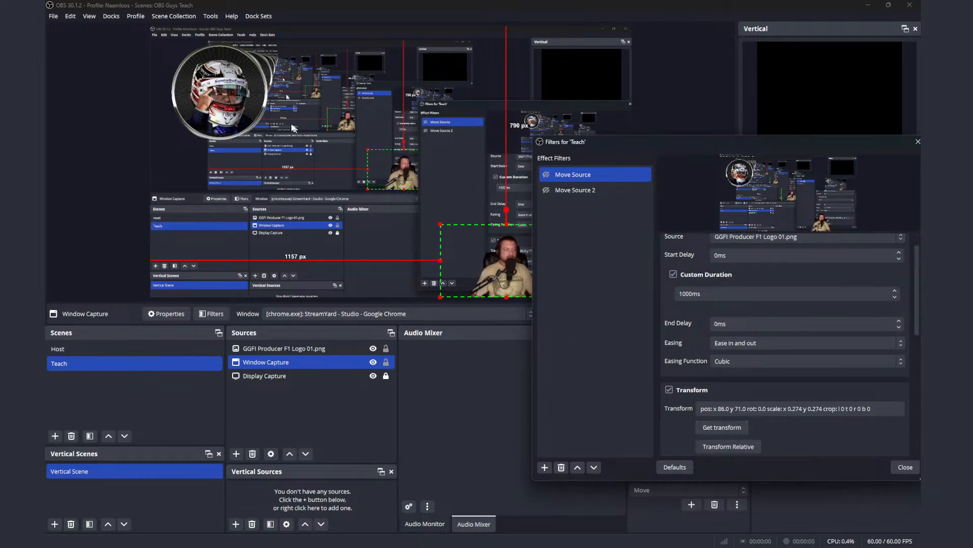
{"action": "left_click_drag", "start_coordinate": [220, 104], "coordinate": [502, 208]}
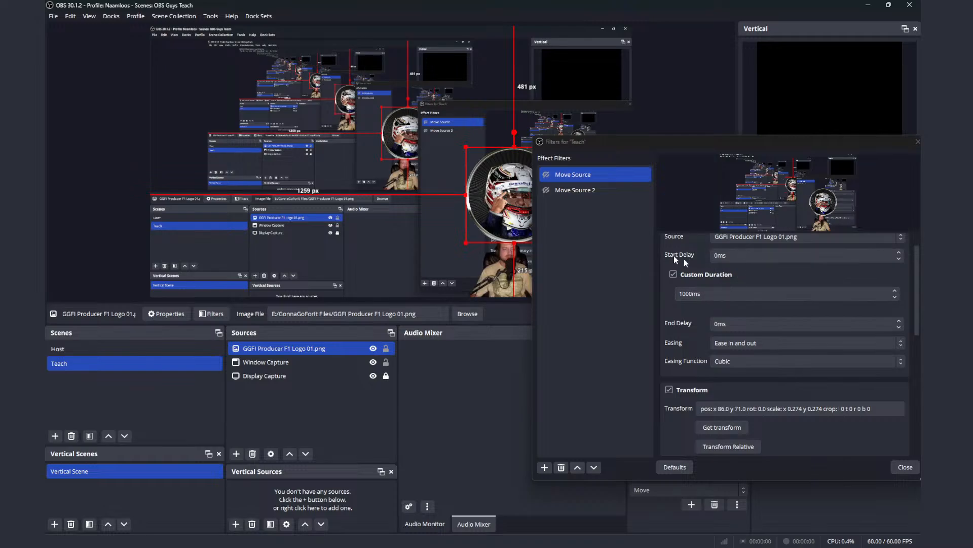
{"action": "left_click", "coordinate": [603, 196]}
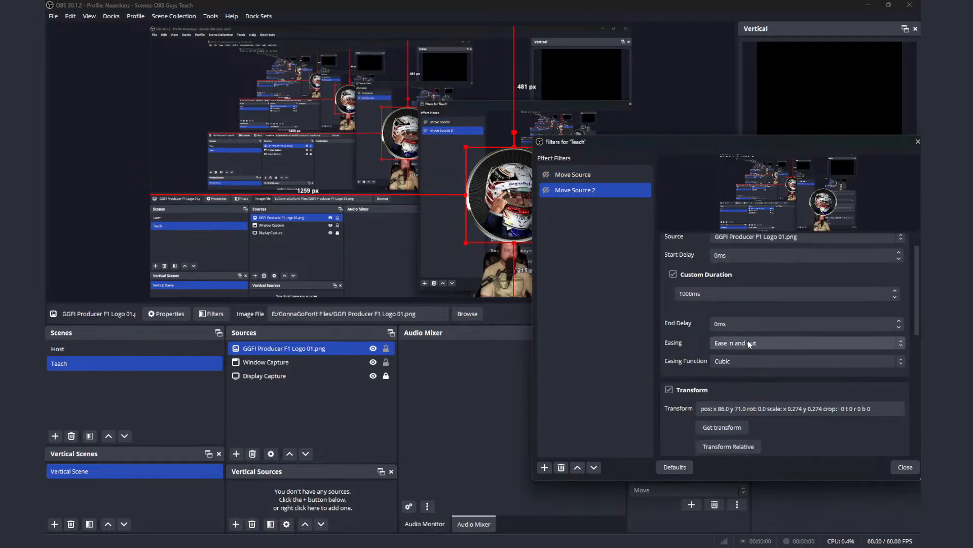
{"action": "left_click", "coordinate": [736, 427]}
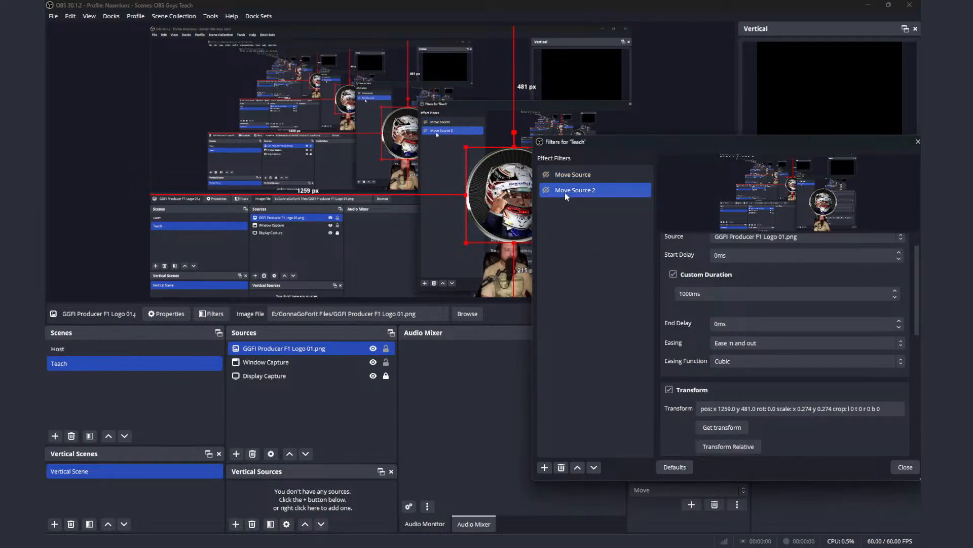
Step: Activate Move Source and Move Source 2 alternately to test the logo moving between its two saved positions
{"action": "left_click", "coordinate": [546, 175]}
{"action": "left_click", "coordinate": [546, 190]}
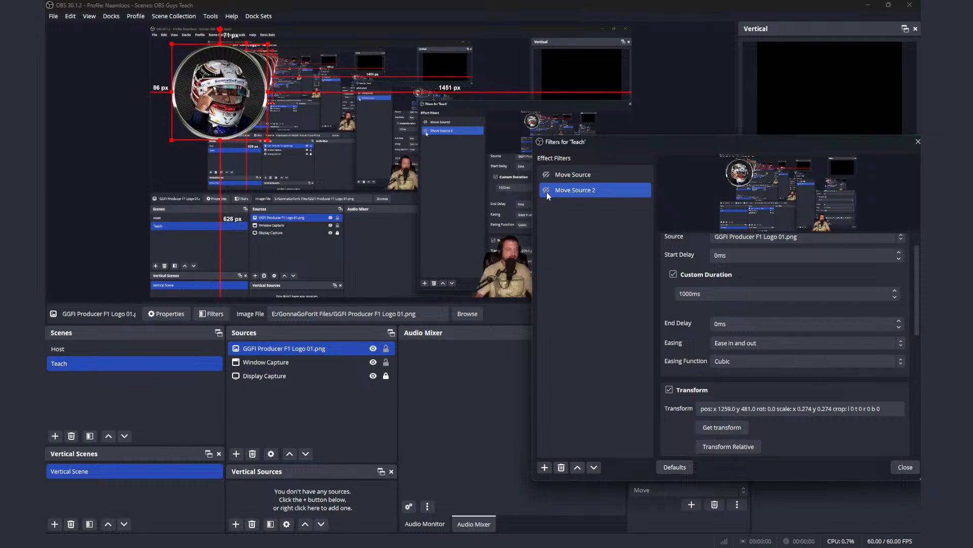
{"action": "left_click", "coordinate": [545, 176]}
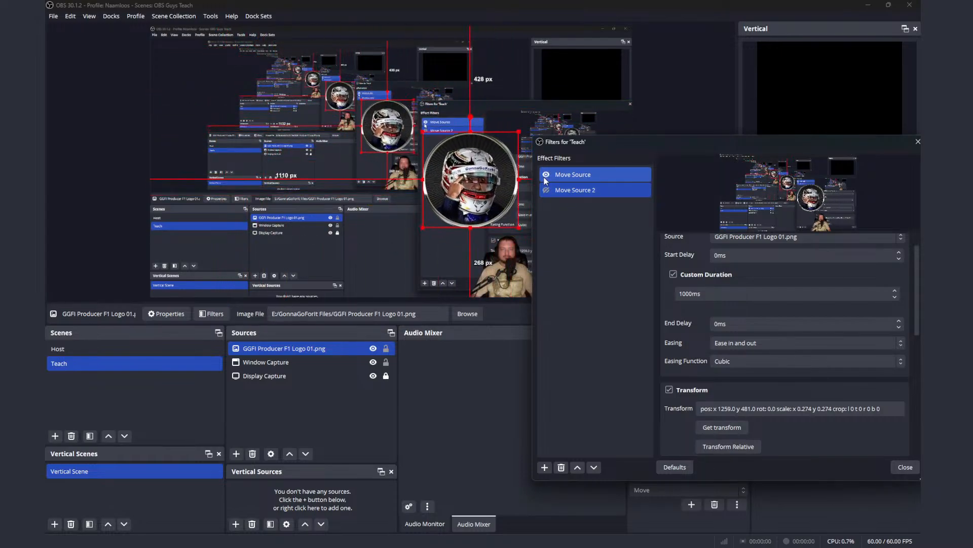
Step: Activate Move Source 2 again to send the logo to its saved position at x 1259, y 481
{"action": "left_click", "coordinate": [545, 194]}
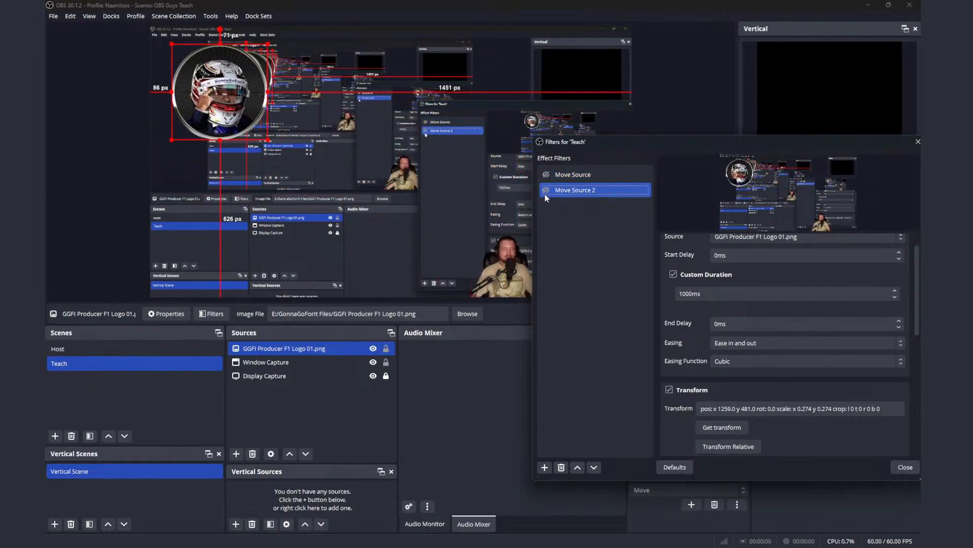
{"action": "left_click", "coordinate": [546, 190]}
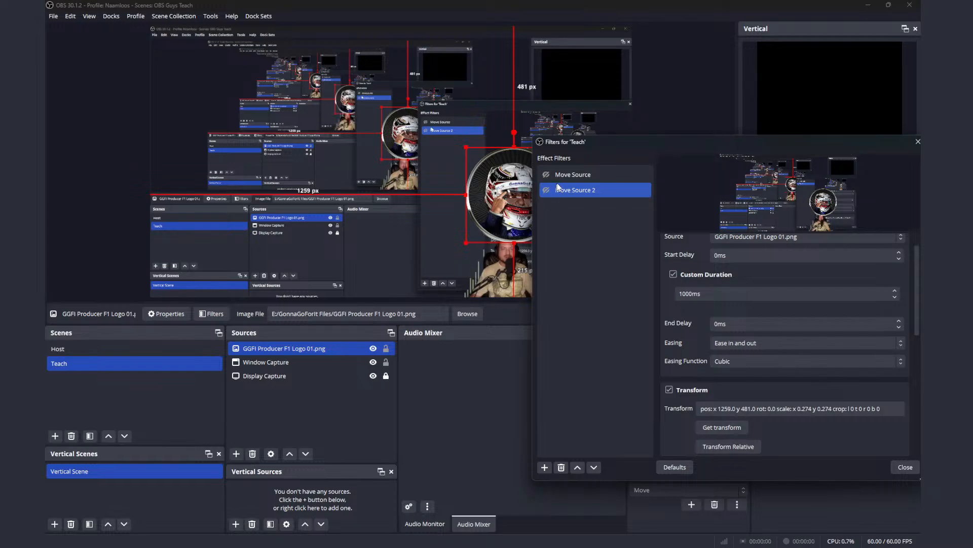
Step: Set the source of both Move Source and Move Source 2 to Display Capture
{"action": "left_click", "coordinate": [578, 176], "text": "ctrl"}
{"action": "left_click", "coordinate": [578, 177]}
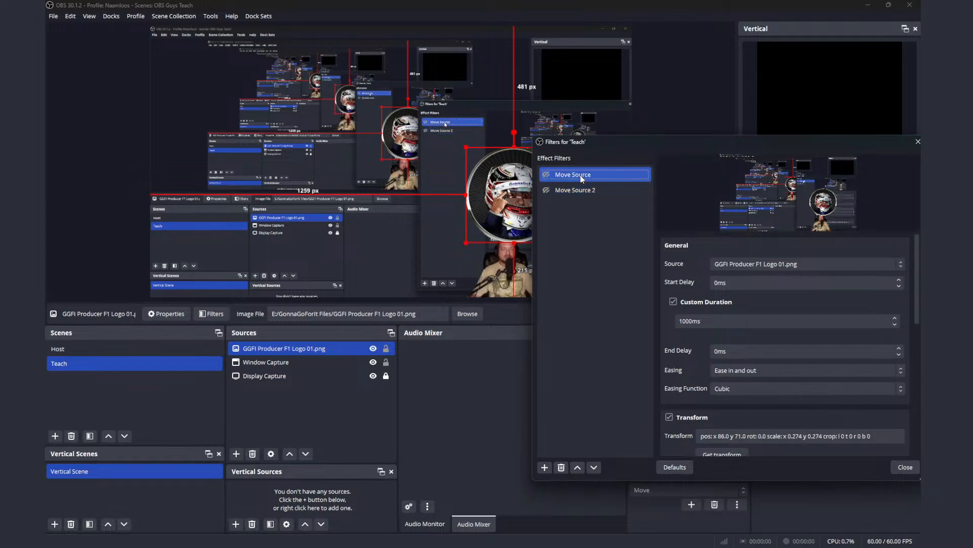
{"action": "left_click", "coordinate": [784, 264]}
{"action": "left_click", "coordinate": [783, 277]}
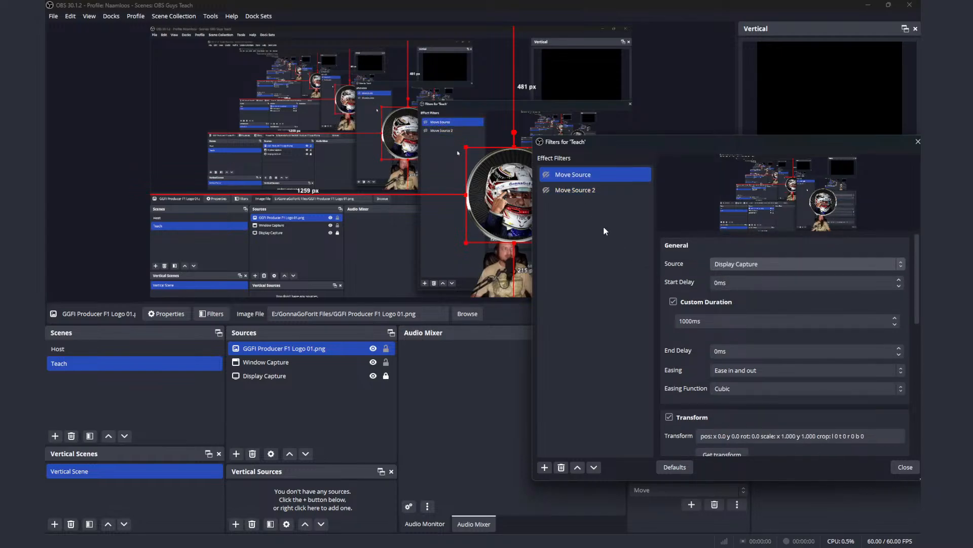
{"action": "left_click", "coordinate": [588, 191]}
{"action": "left_click", "coordinate": [753, 264]}
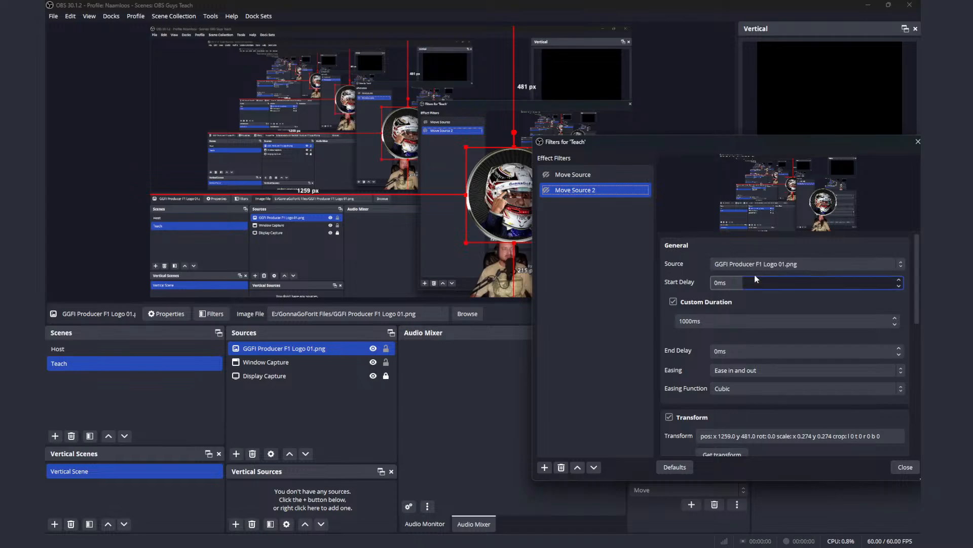
{"action": "left_click", "coordinate": [752, 274]}
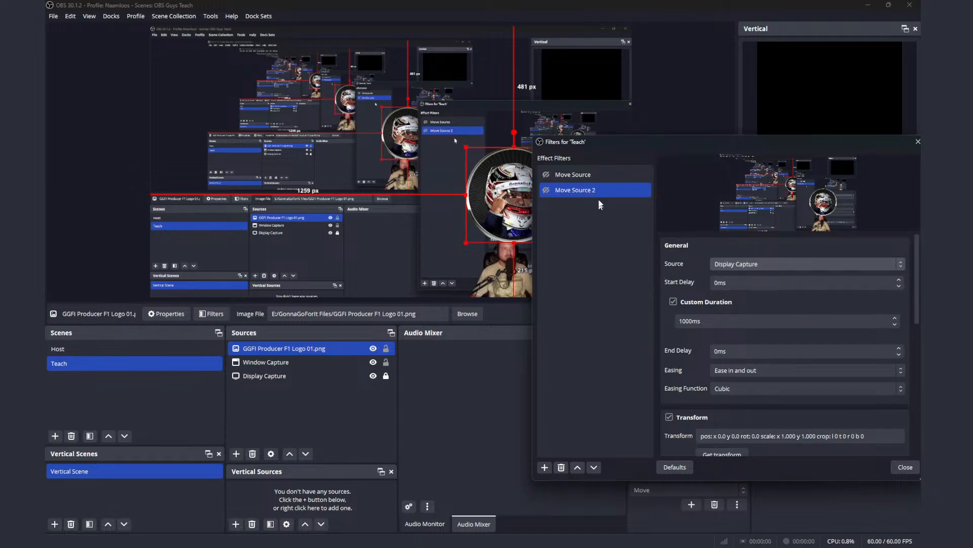
Step: Review both filters' settings and move the Window Capture along the canvas's lower edge to about 124 px from its left side
{"action": "left_click", "coordinate": [593, 173]}
{"action": "scroll", "coordinate": [786, 358], "scroll_direction": "down", "scroll_amount": 1}
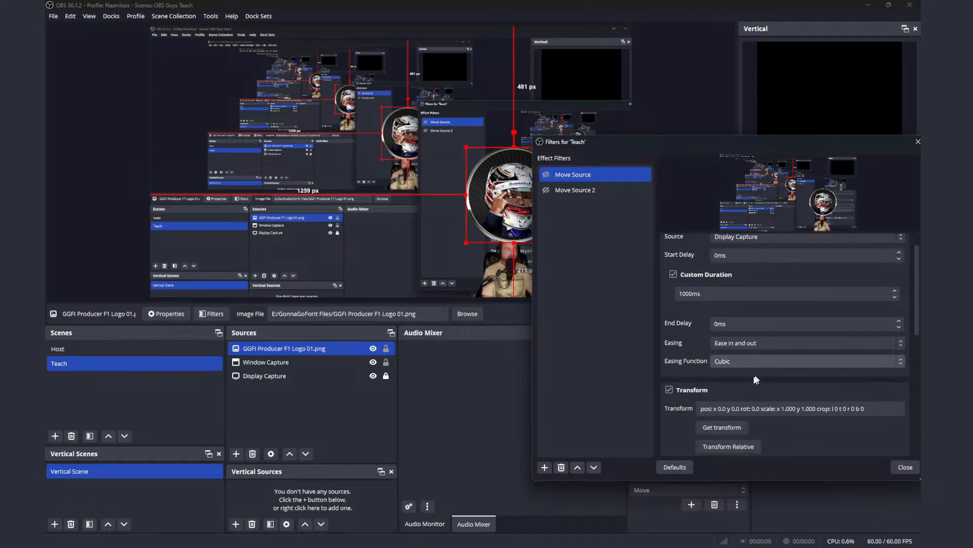
{"action": "left_click", "coordinate": [585, 191]}
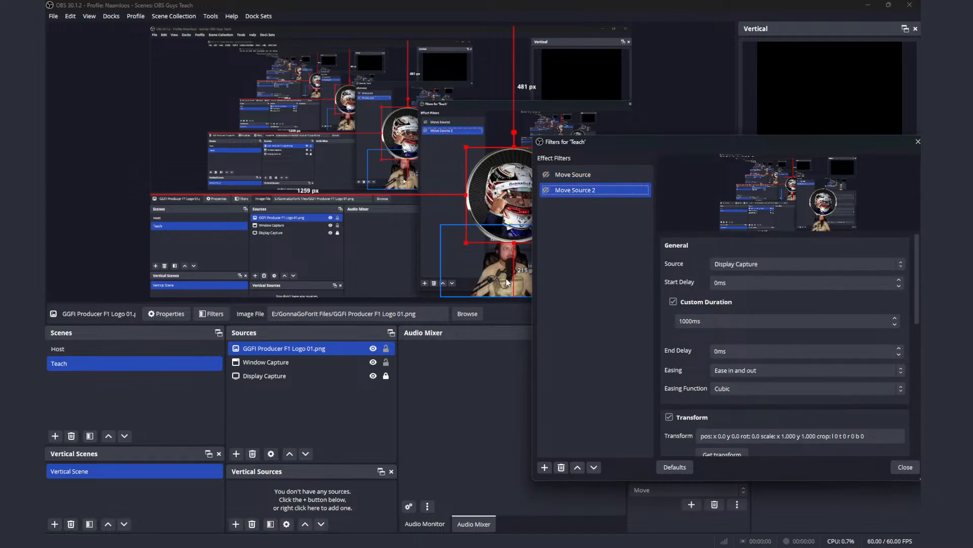
{"action": "left_click_drag", "start_coordinate": [510, 282], "coordinate": [247, 276]}
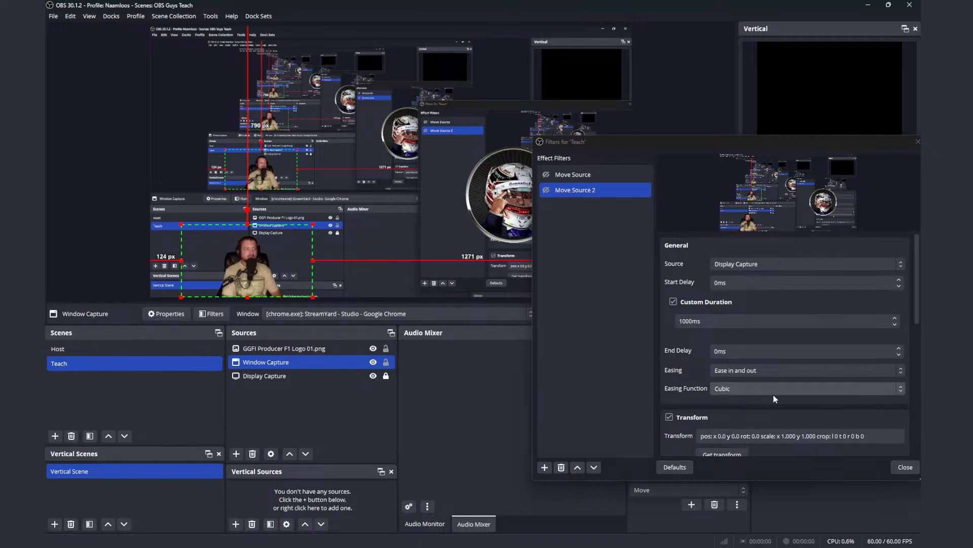
{"action": "scroll", "coordinate": [890, 347], "scroll_direction": "down", "scroll_amount": 2}
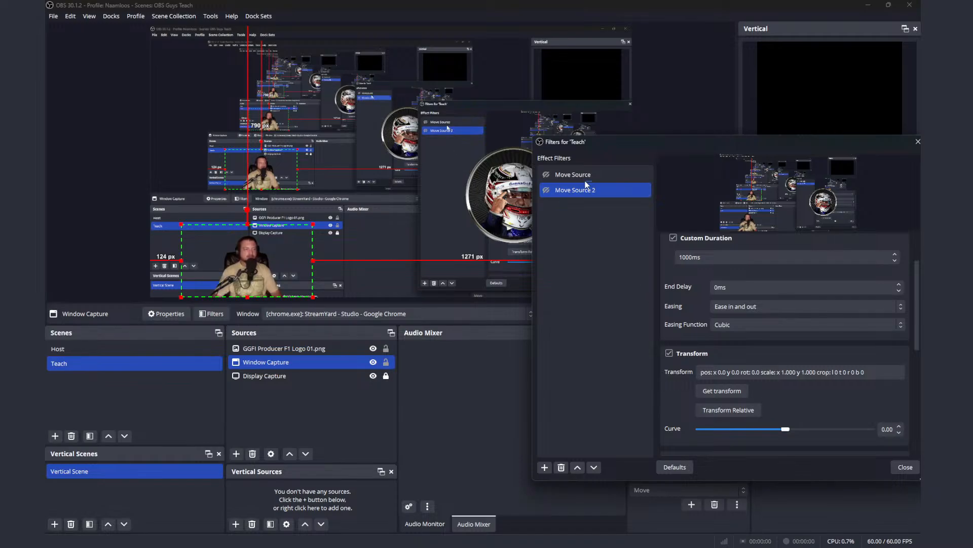
Step: Activate Move Source and Move Source 2 alternately to test them with Display Capture as their source
{"action": "left_click", "coordinate": [546, 175], "text": "ctrl"}
{"action": "left_click", "coordinate": [546, 175]}
{"action": "left_click", "coordinate": [546, 175]}
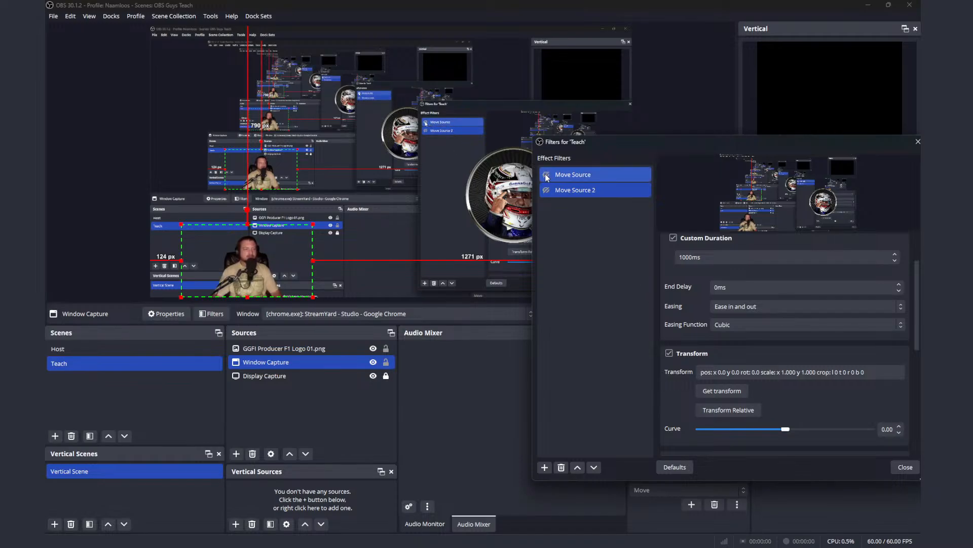
{"action": "left_click", "coordinate": [547, 194]}
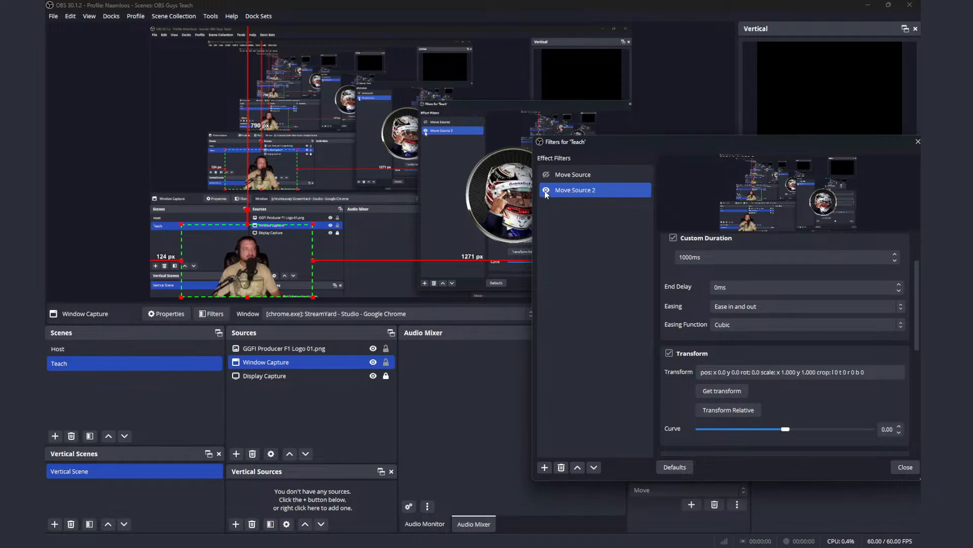
{"action": "left_click", "coordinate": [546, 191]}
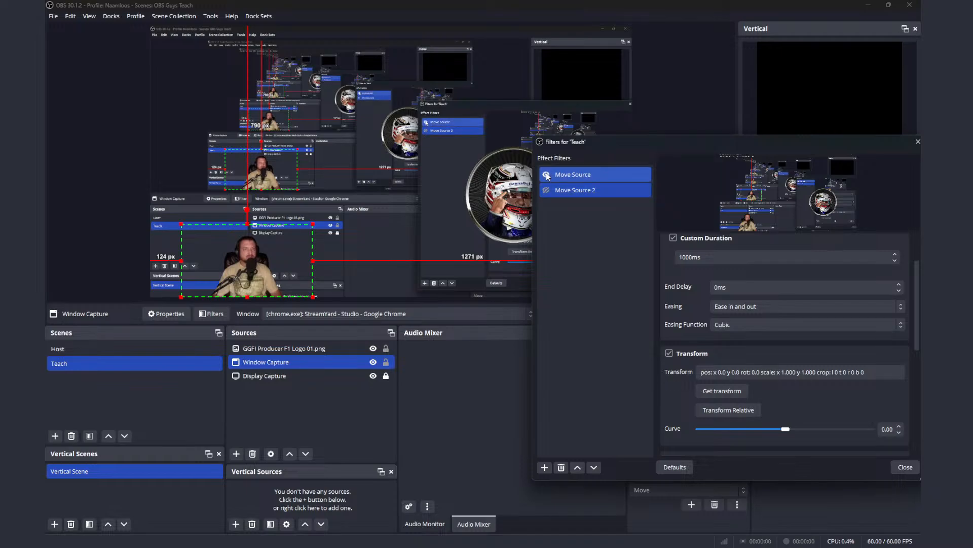
{"action": "left_click", "coordinate": [547, 191]}
{"action": "left_click", "coordinate": [547, 191]}
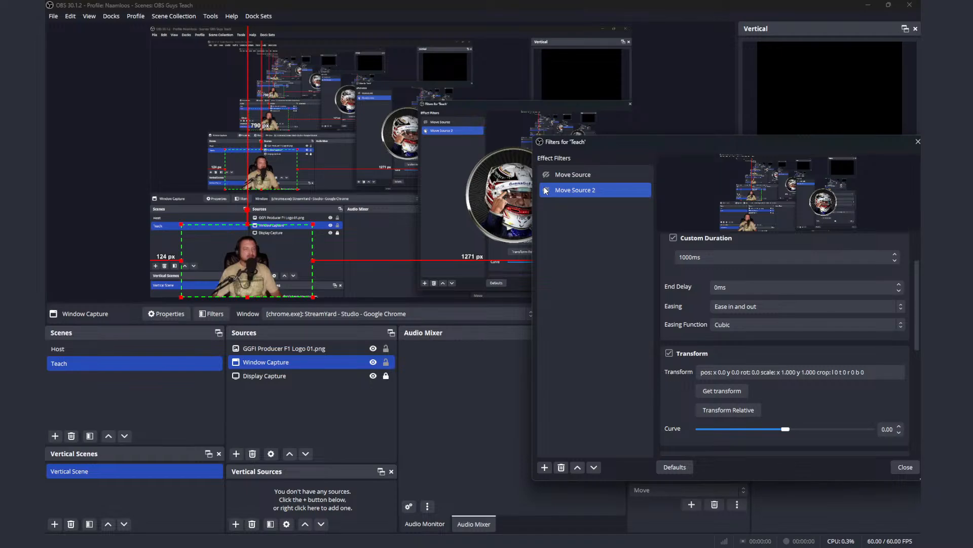
{"action": "left_click", "coordinate": [547, 190]}
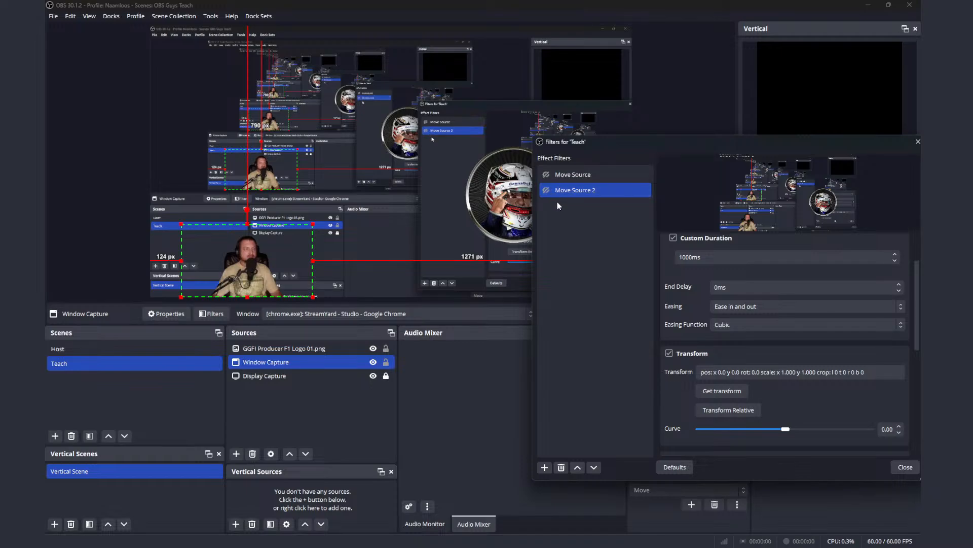
Step: Set the source of Move Source 2 and then Move Source to GGFI Producer F1 Logo 01.png
{"action": "scroll", "coordinate": [759, 257], "scroll_direction": "up", "scroll_amount": 2}
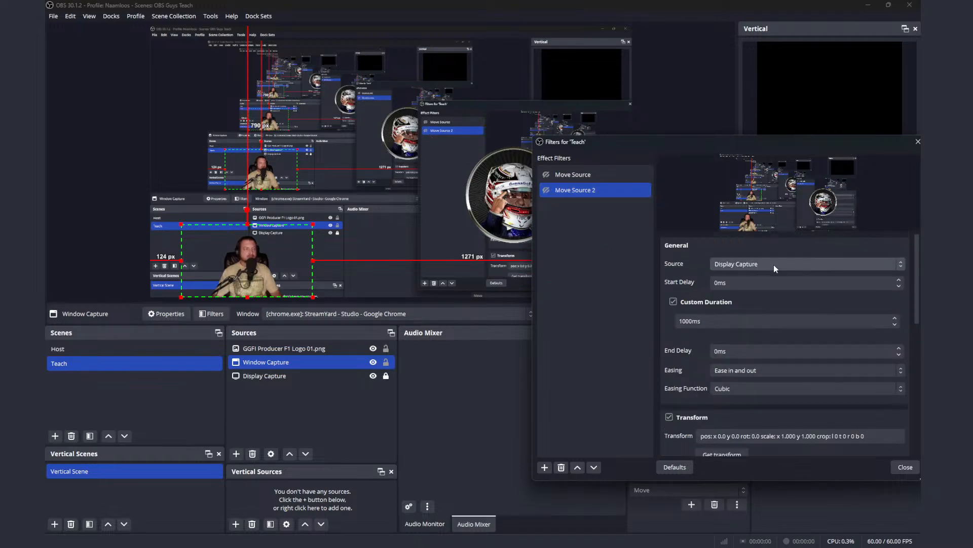
{"action": "left_click", "coordinate": [782, 264]}
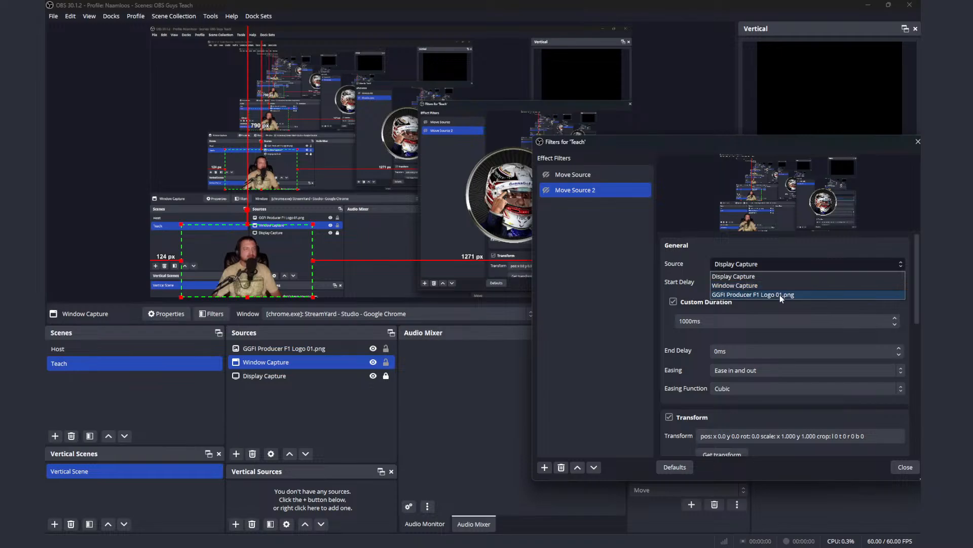
{"action": "left_click", "coordinate": [780, 294]}
{"action": "scroll", "coordinate": [774, 354], "scroll_direction": "down", "scroll_amount": 1}
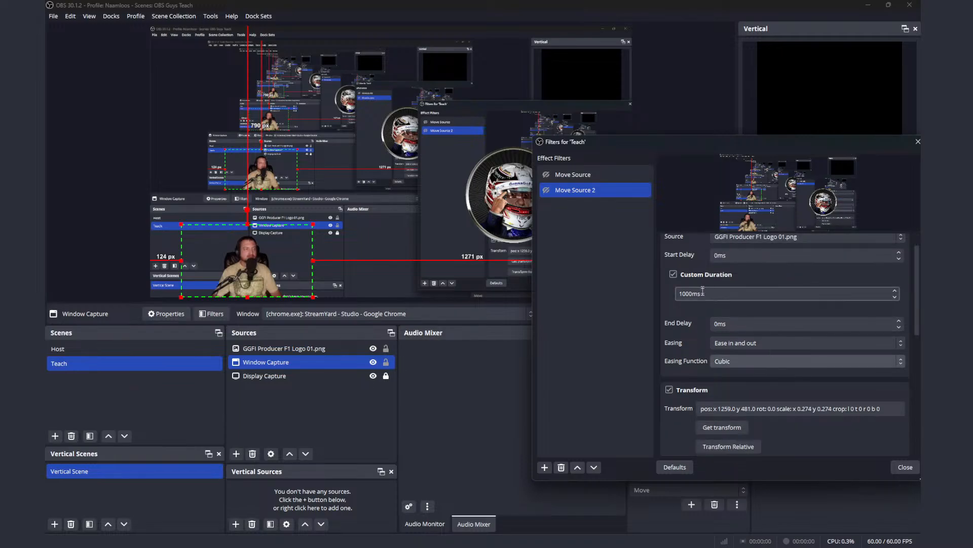
{"action": "left_click", "coordinate": [609, 175]}
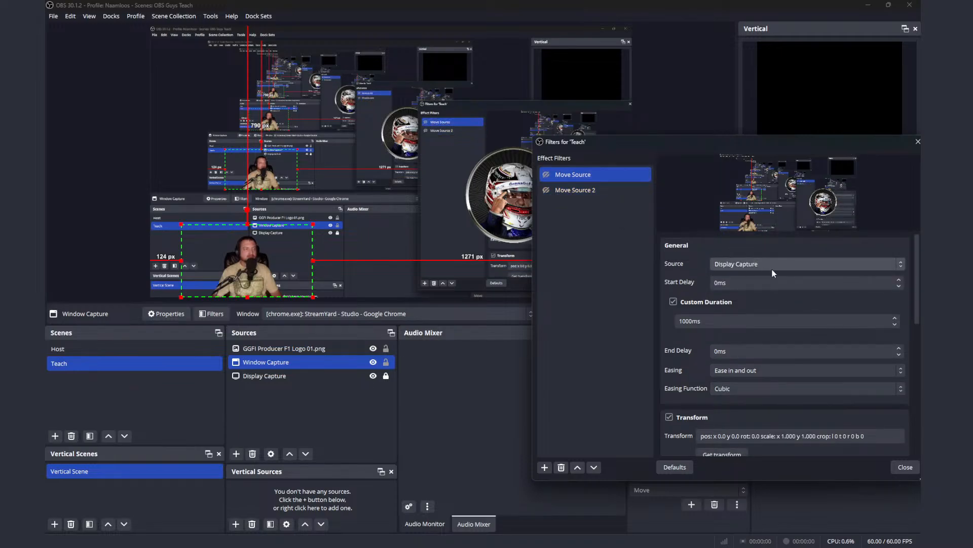
{"action": "left_click", "coordinate": [790, 264]}
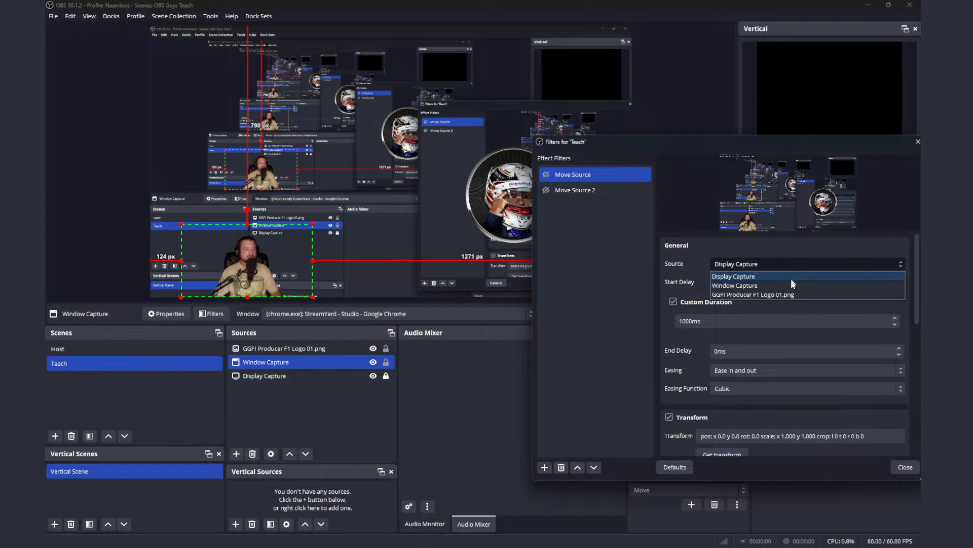
{"action": "left_click", "coordinate": [792, 293]}
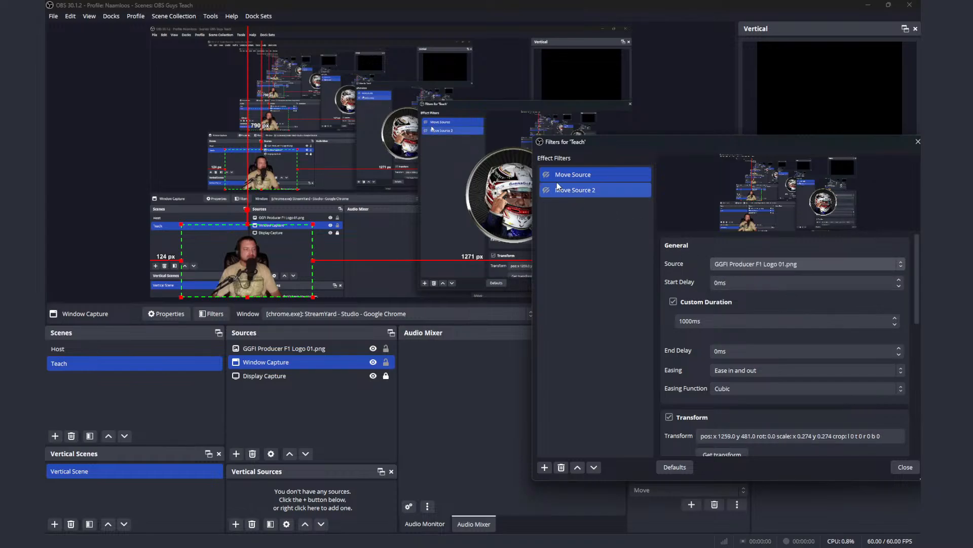
Step: Activate Move Source and Move Source 2 in turn to check how the logo responds with the restored source
{"action": "left_click", "coordinate": [546, 175]}
{"action": "left_click", "coordinate": [546, 191]}
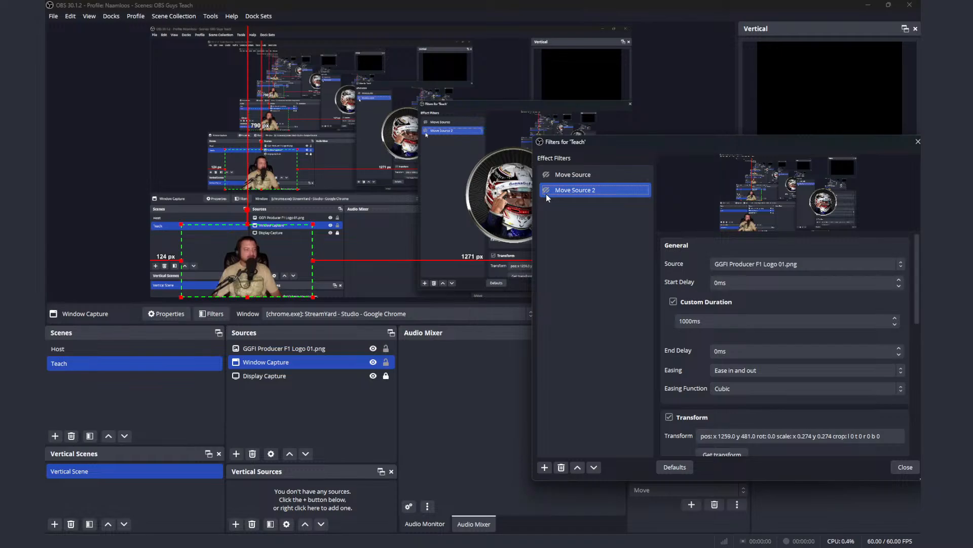
{"action": "left_click", "coordinate": [547, 191]}
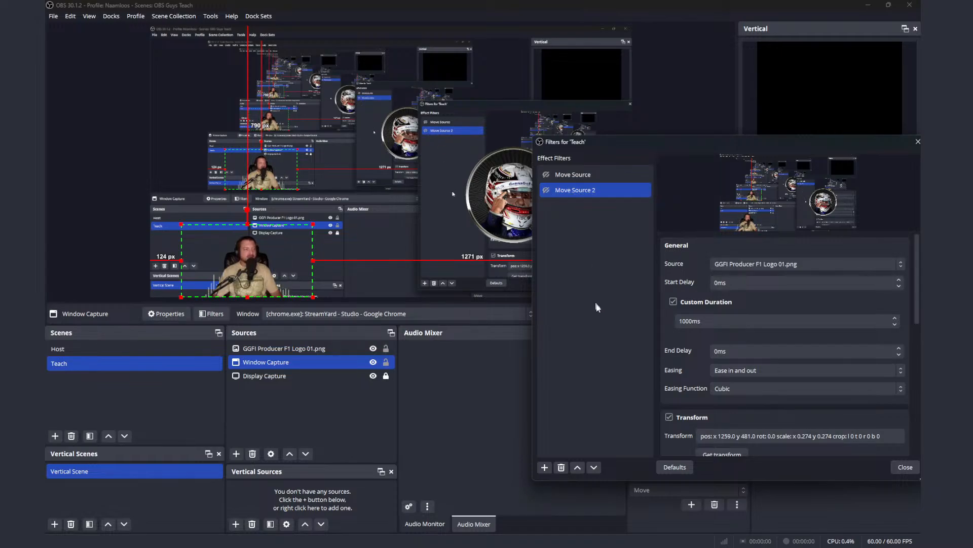
{"action": "left_click", "coordinate": [832, 514]}
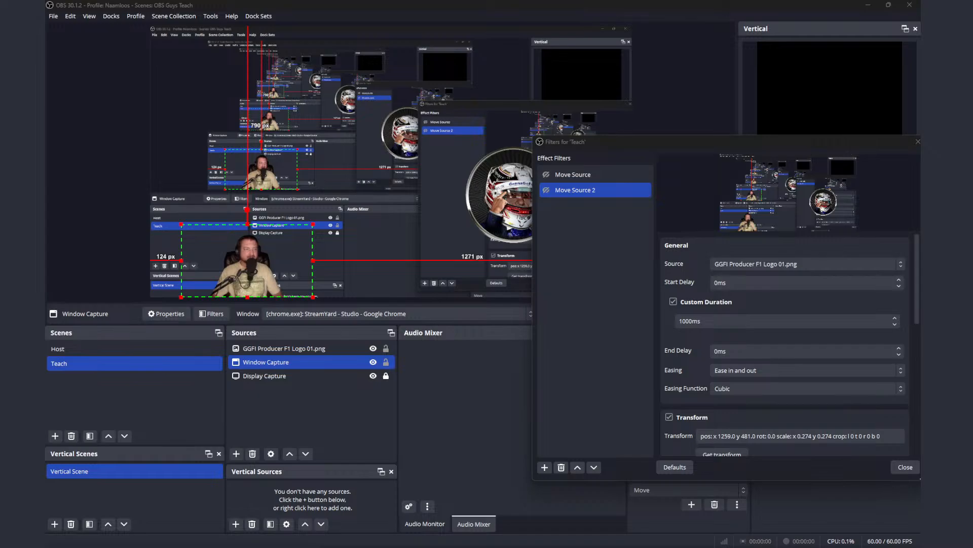
Step: Close the Teach scene's filters and remove the GGFI Producer F1 Logo 01.png source from the scene
{"action": "left_click", "coordinate": [905, 467]}
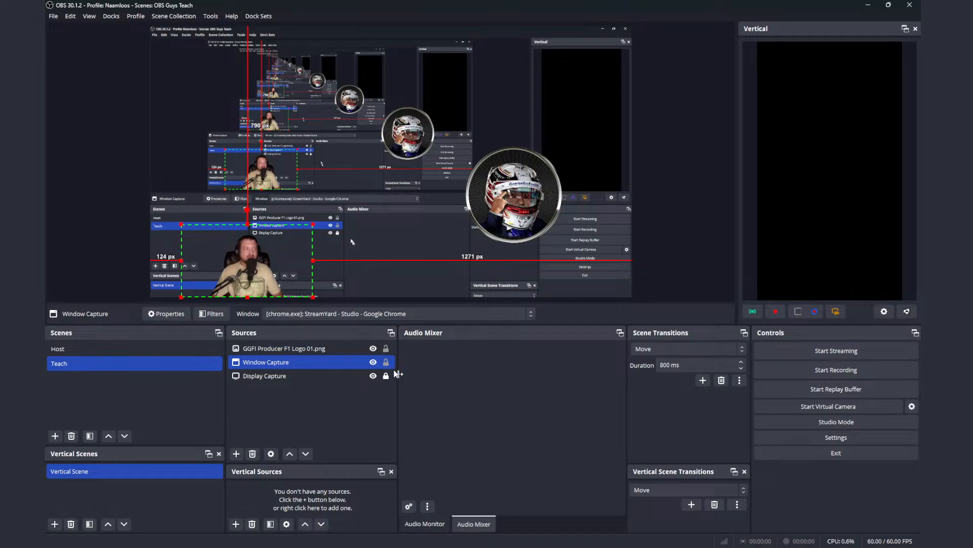
{"action": "left_click", "coordinate": [346, 350]}
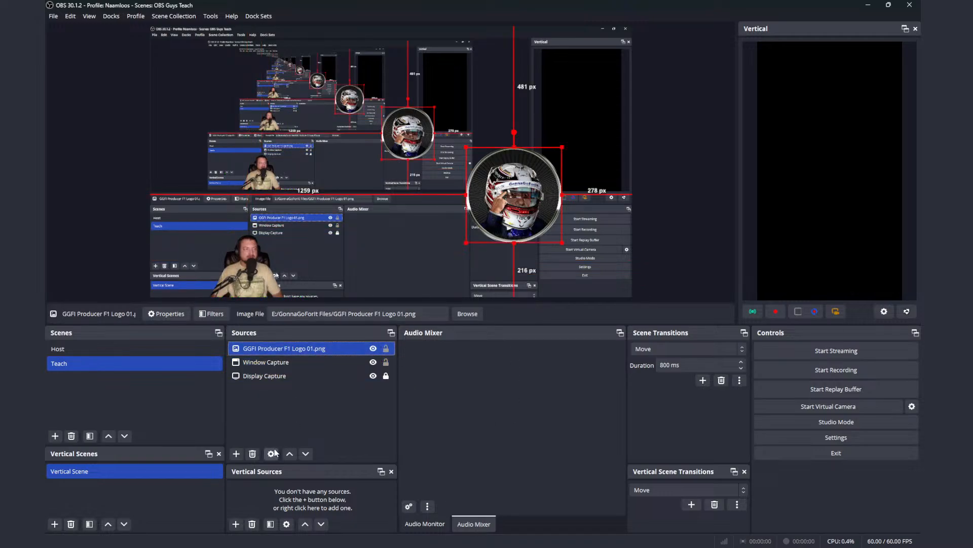
{"action": "left_click", "coordinate": [252, 458]}
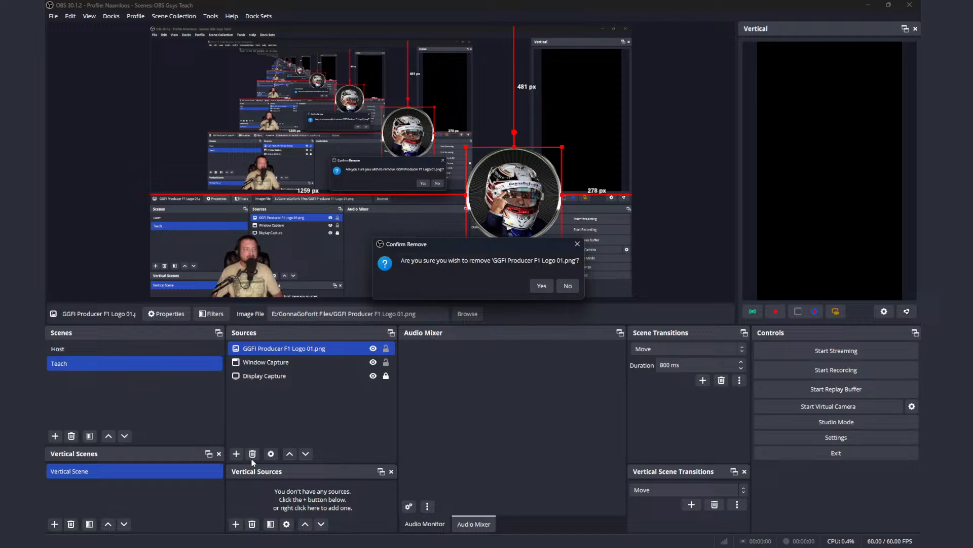
{"action": "left_click", "coordinate": [546, 287]}
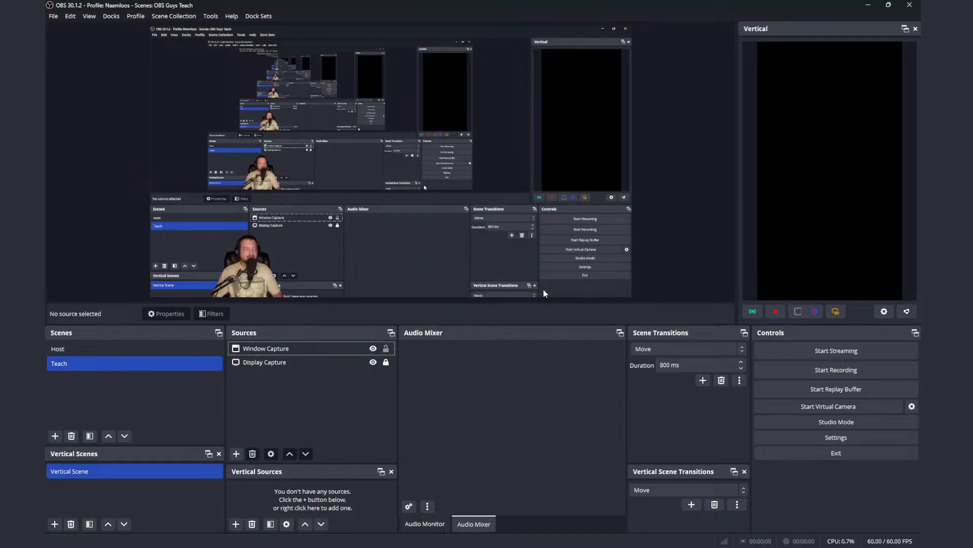